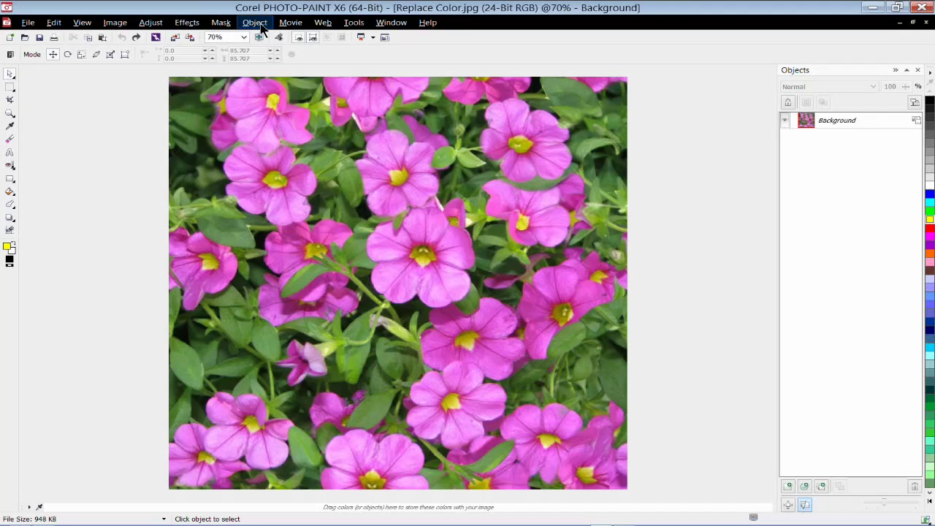
Duplicate the Background object of the flower photo.
{"action": "left_click", "coordinate": [261, 28]}
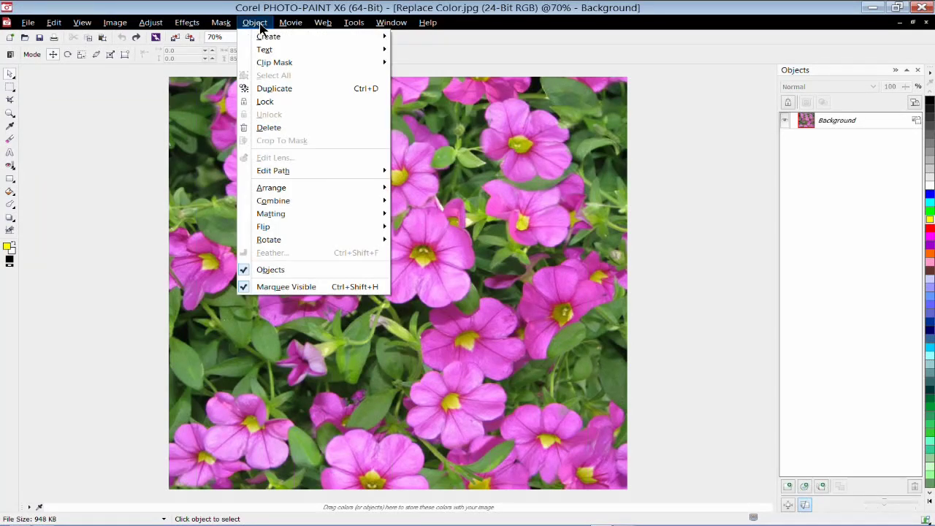
{"action": "left_click", "coordinate": [647, 119]}
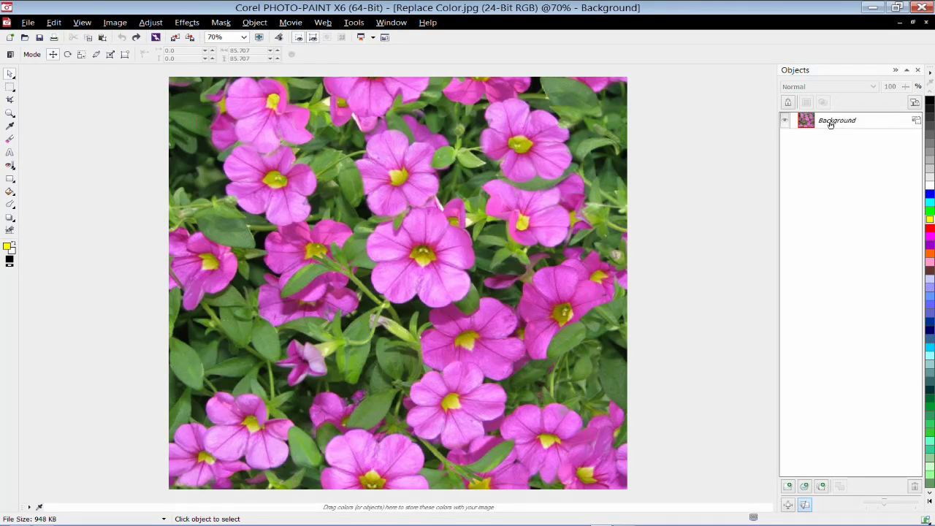
{"action": "mouse_move", "coordinate": [840, 129]}
{"action": "right_click", "coordinate": [830, 123]}
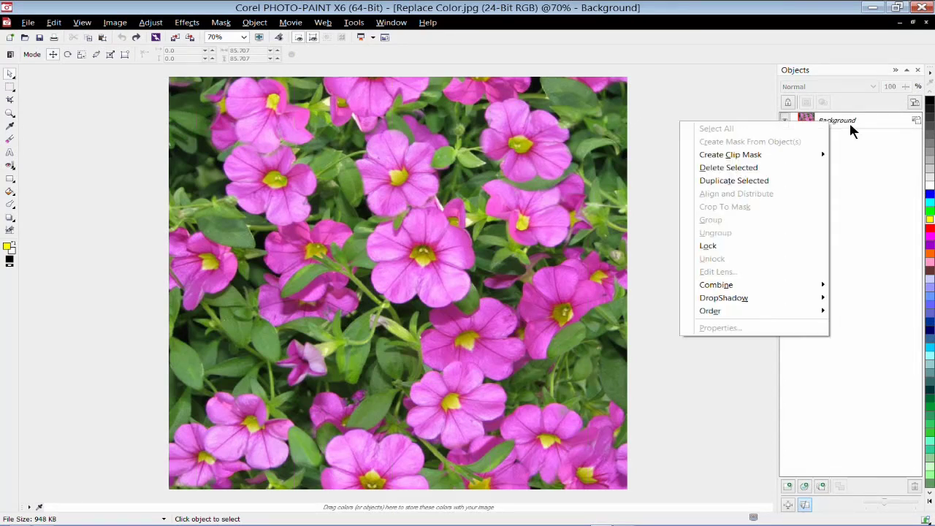
{"action": "left_click", "coordinate": [844, 121]}
{"action": "right_click", "coordinate": [842, 122]}
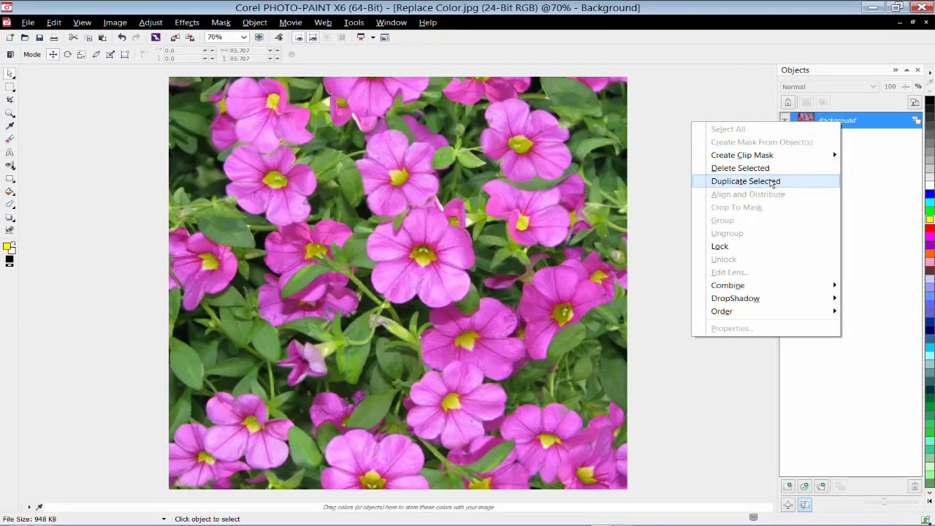
{"action": "left_click", "coordinate": [771, 183]}
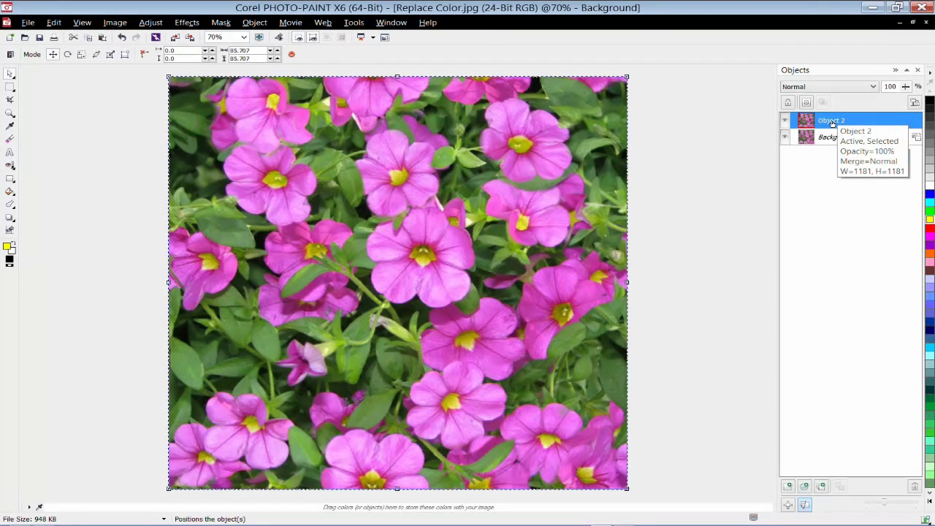
Rename the duplicated object as "working image".
{"action": "double_click", "coordinate": [833, 122]}
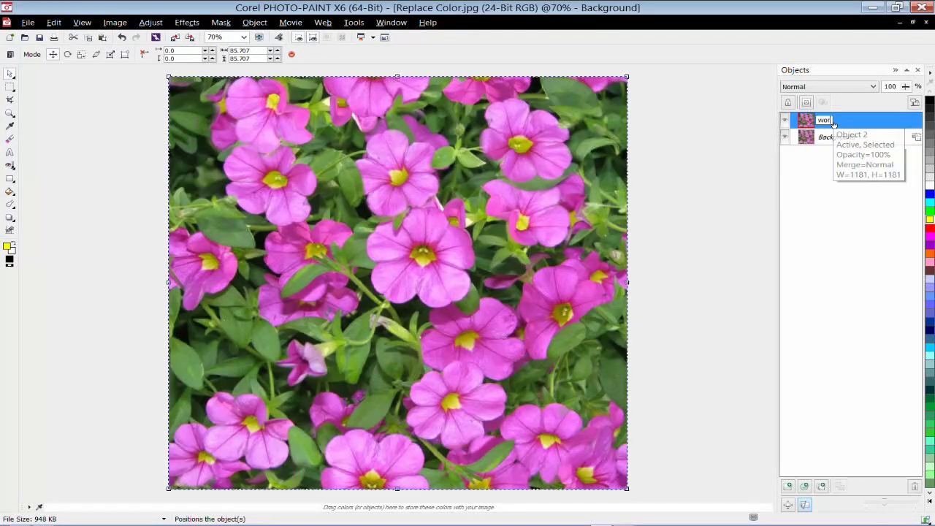
{"action": "type", "text": "working c"}
{"action": "type", "text": "mage"}
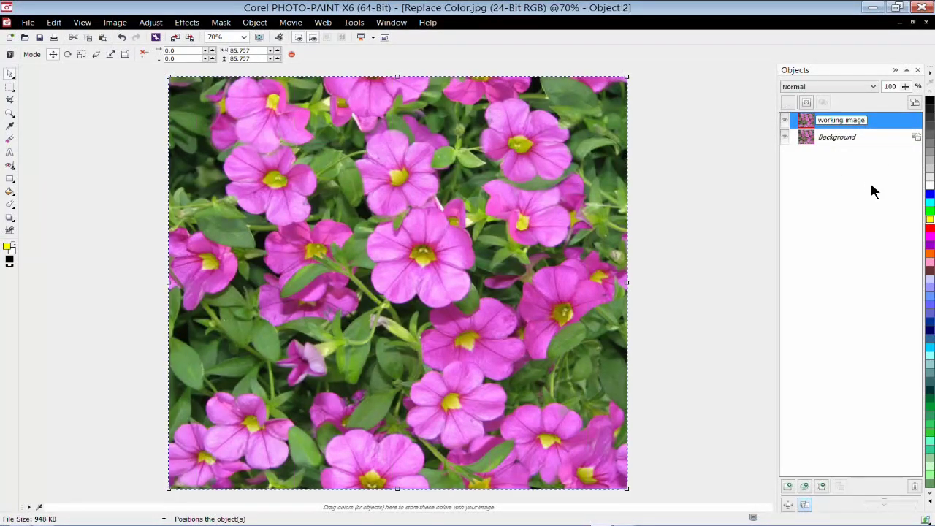
{"action": "key", "text": "Return"}
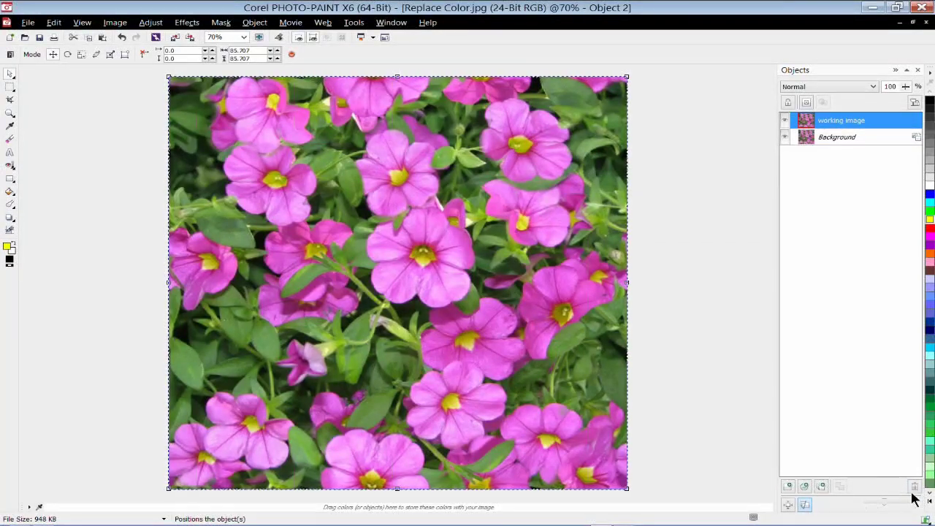
Create a Replace Colors lens above the working image and name it "Replace Colors".
{"action": "mouse_move", "coordinate": [835, 139]}
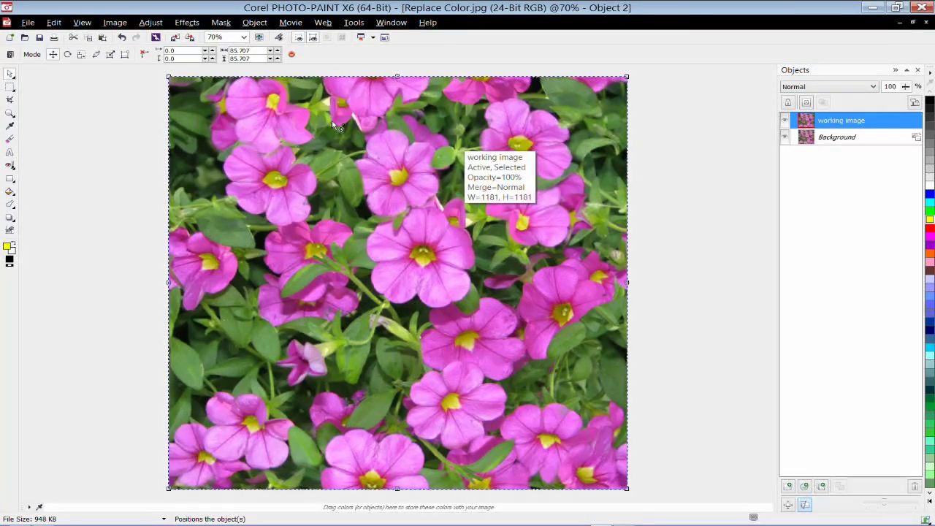
{"action": "left_click", "coordinate": [255, 23]}
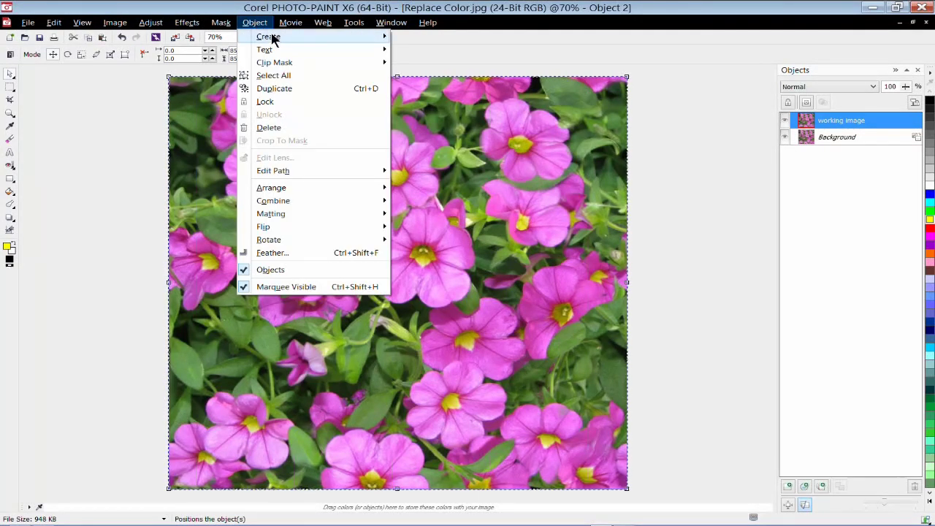
{"action": "mouse_move", "coordinate": [271, 36]}
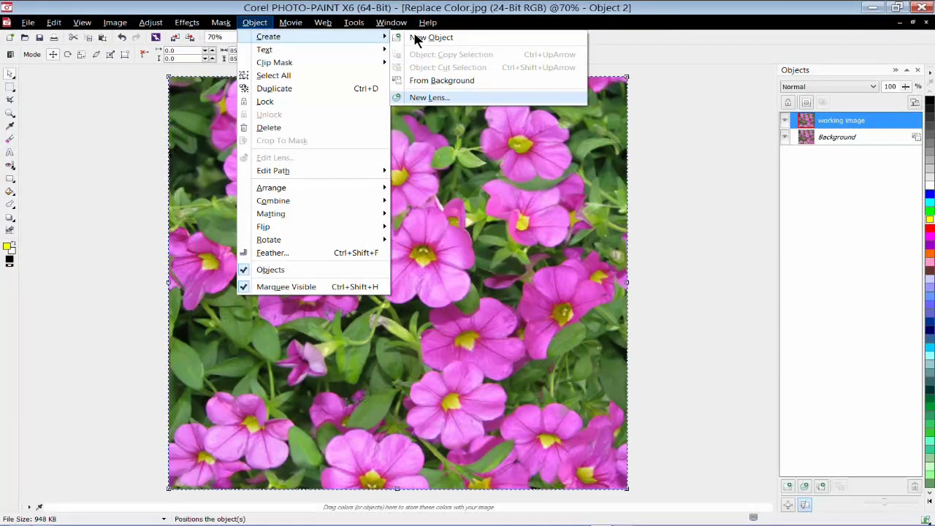
{"action": "left_click", "coordinate": [435, 98]}
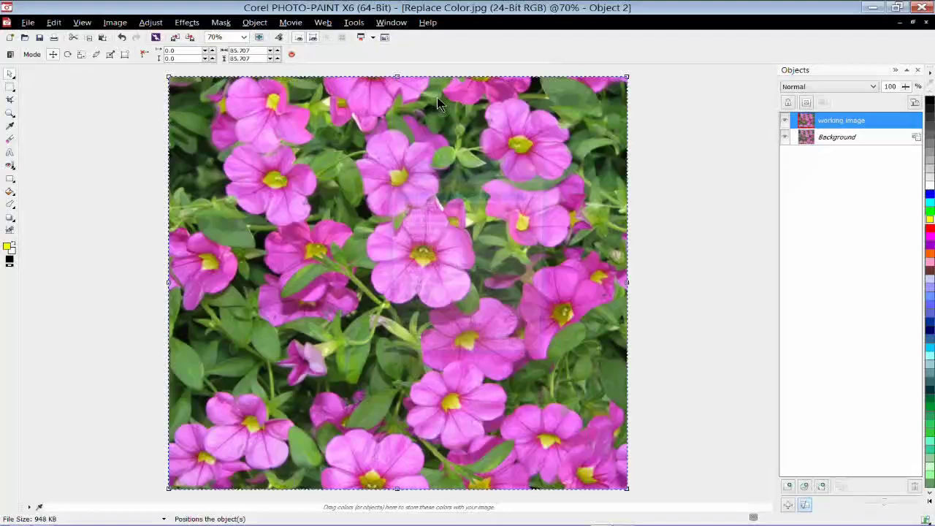
{"action": "left_click_drag", "start_coordinate": [488, 168], "coordinate": [700, 89]}
{"action": "left_click_drag", "start_coordinate": [752, 143], "coordinate": [759, 181]}
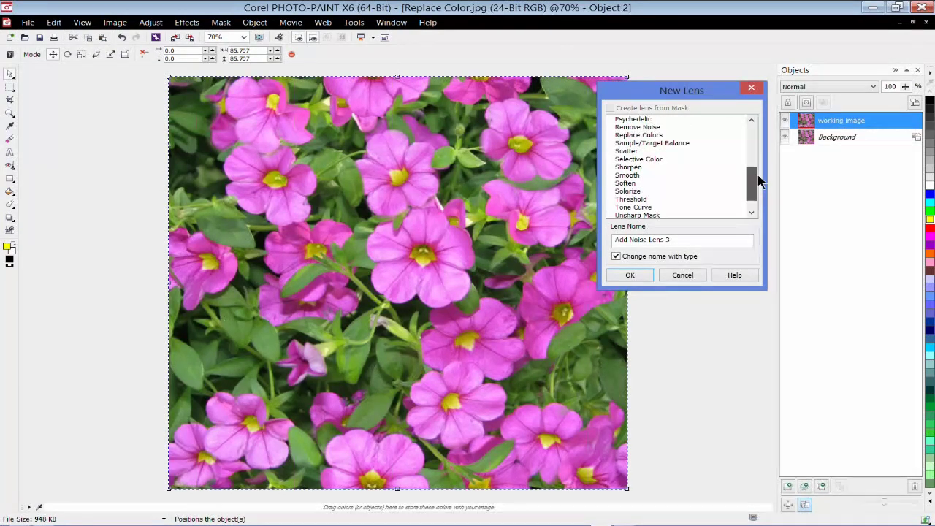
{"action": "left_click", "coordinate": [637, 136]}
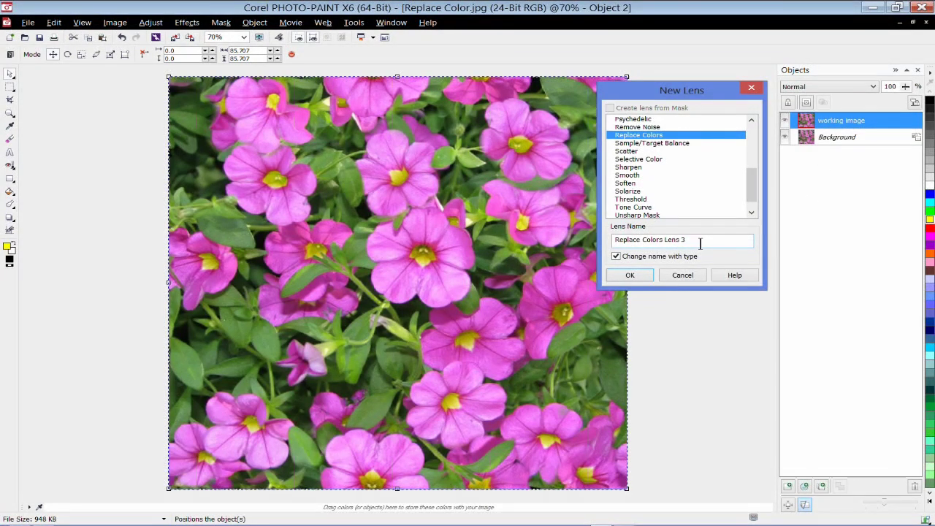
{"action": "left_click_drag", "start_coordinate": [690, 241], "coordinate": [665, 240]}
{"action": "key", "text": "Delete"}
{"action": "left_click", "coordinate": [630, 276]}
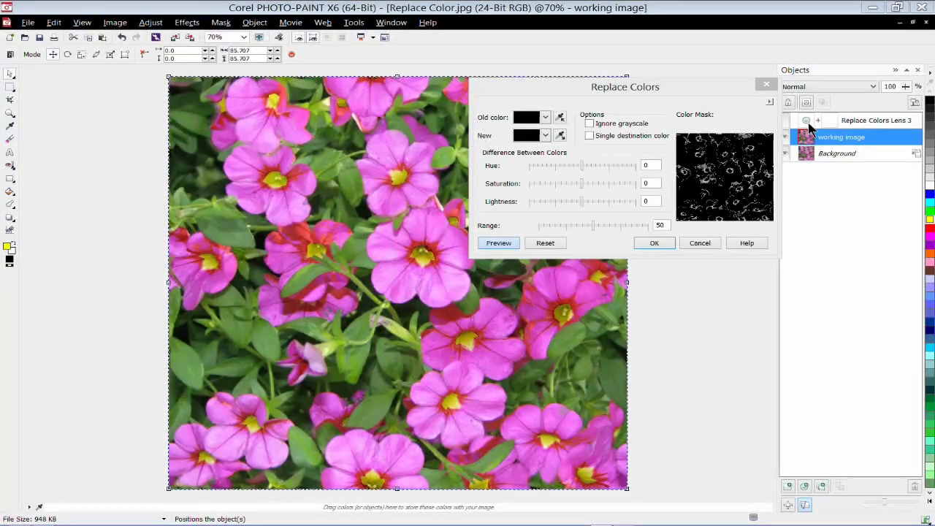
Sample the pink of a flower petal as the old color and choose yellow as the new color.
{"action": "left_click", "coordinate": [560, 117]}
{"action": "left_click", "coordinate": [390, 154]}
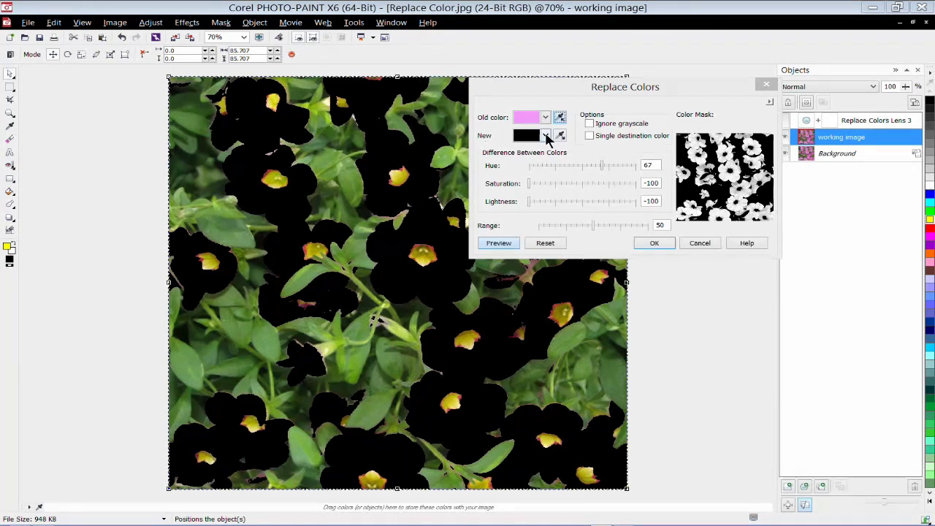
{"action": "left_click", "coordinate": [547, 136]}
{"action": "left_click", "coordinate": [538, 167]}
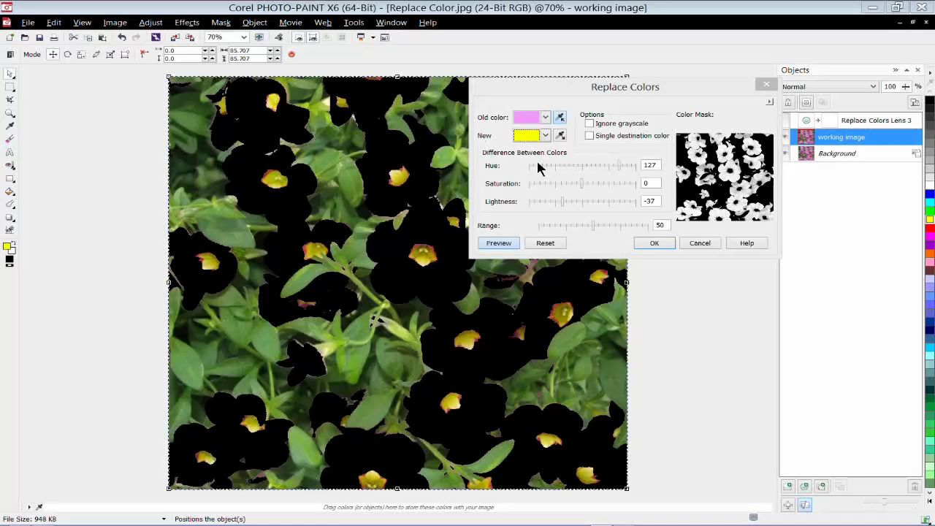
Set the hue difference to -101, saturation to -46 and lightness to -31 to turn the flowers blue, and apply the lens.
{"action": "left_click_drag", "start_coordinate": [582, 184], "coordinate": [613, 187]}
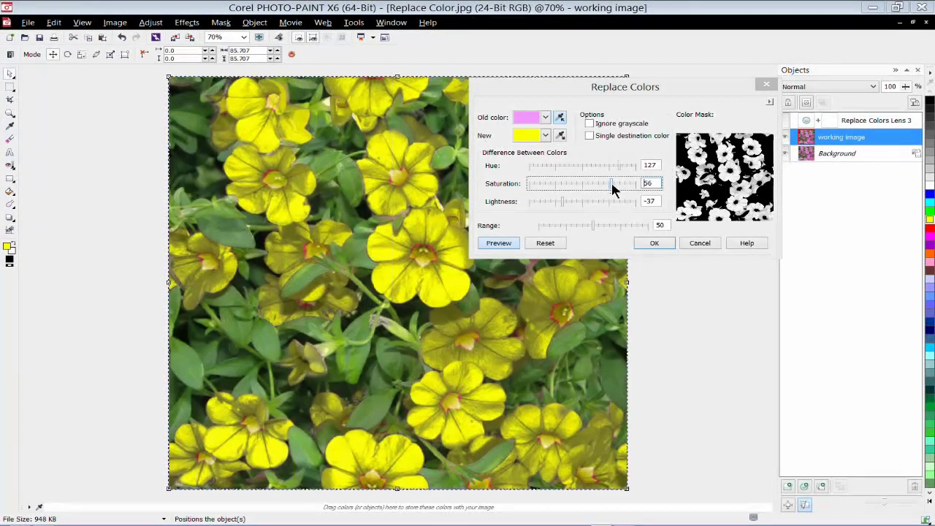
{"action": "left_click", "coordinate": [581, 203]}
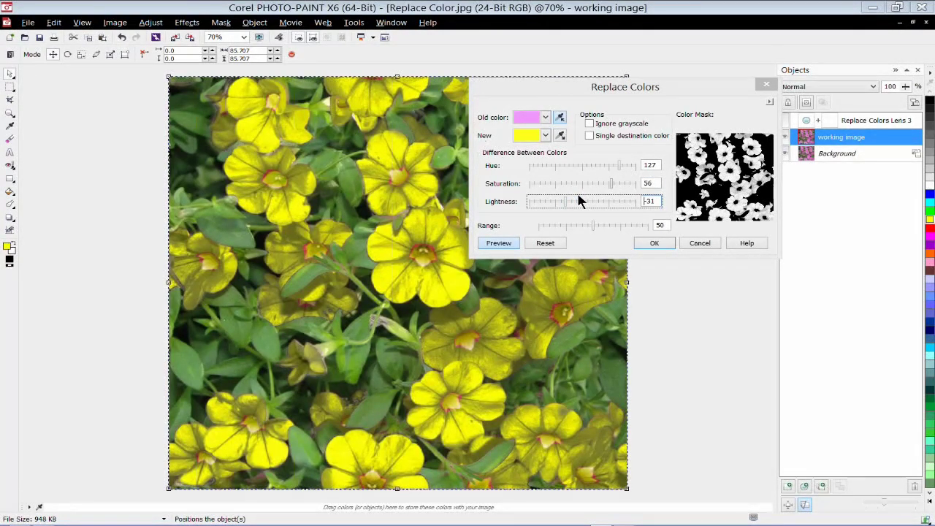
{"action": "left_click_drag", "start_coordinate": [619, 166], "coordinate": [565, 166]}
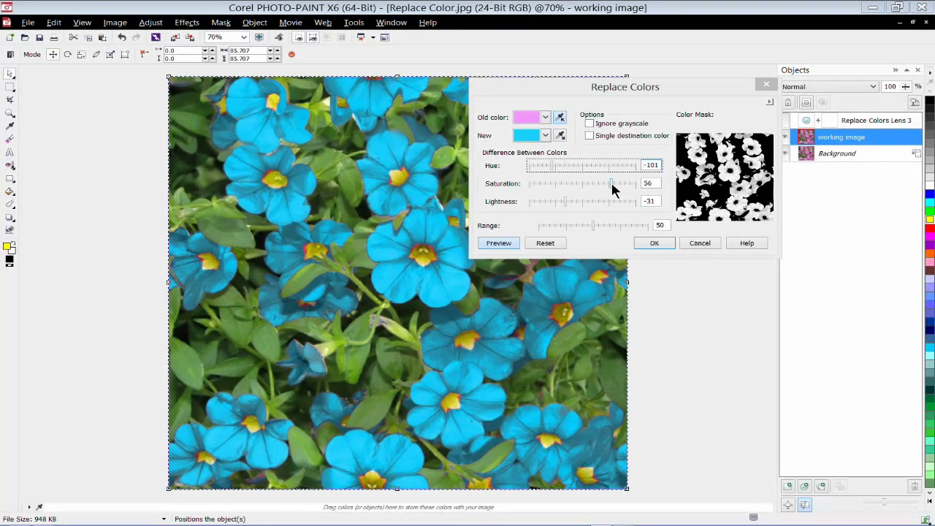
{"action": "left_click_drag", "start_coordinate": [612, 185], "coordinate": [592, 185]}
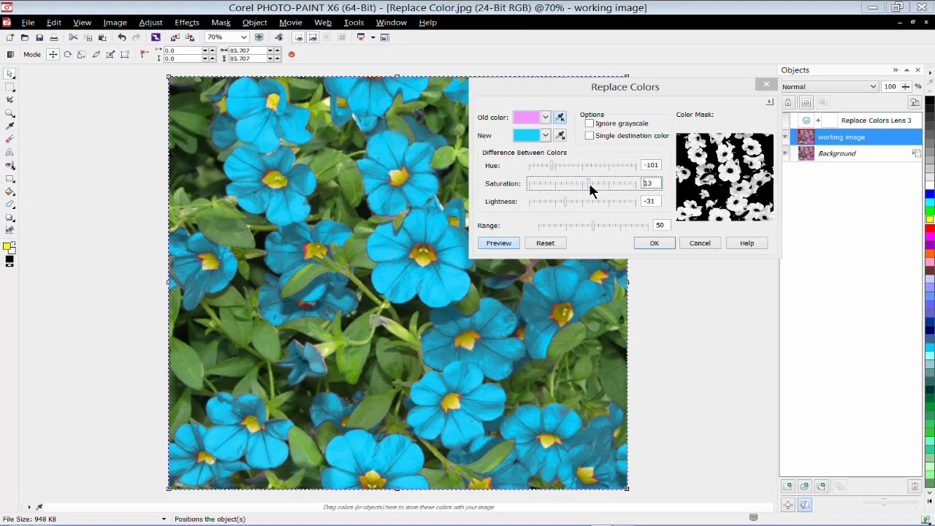
{"action": "left_click_drag", "start_coordinate": [591, 186], "coordinate": [559, 186]}
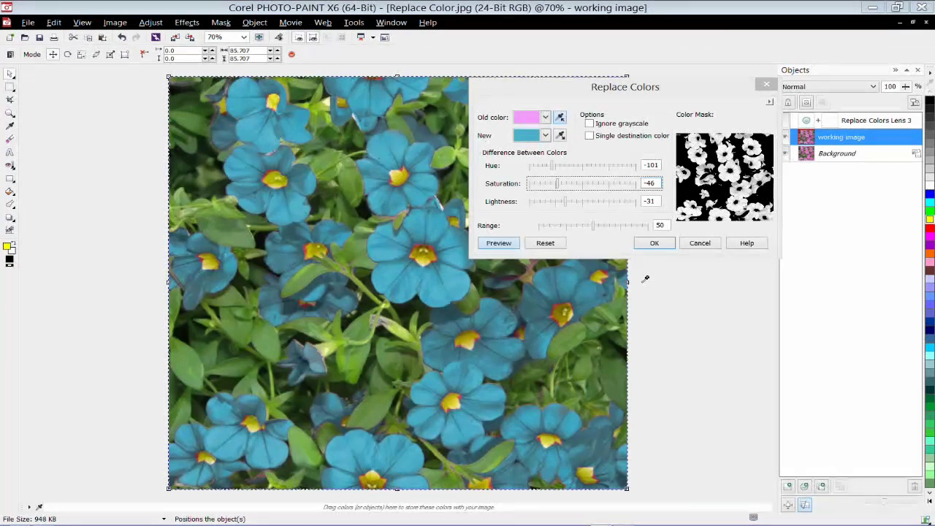
{"action": "left_click", "coordinate": [651, 244]}
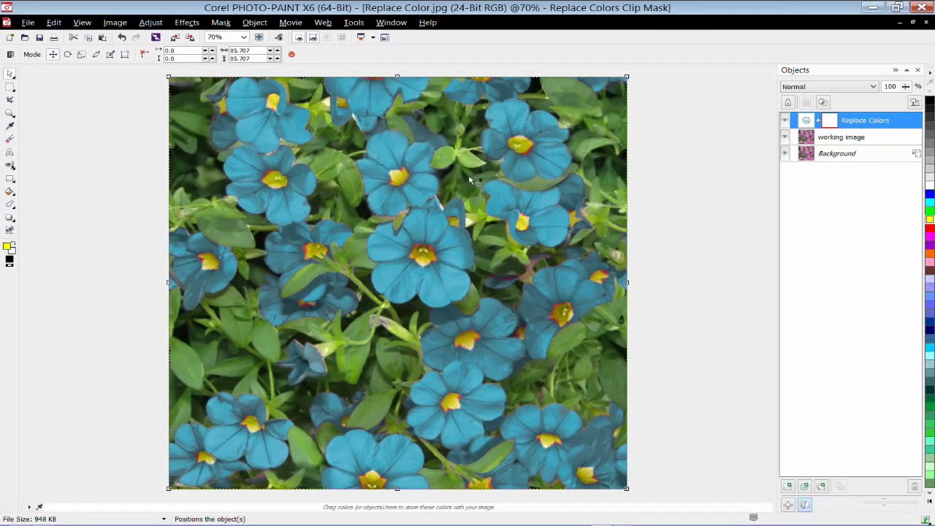
Reopen the Replace Colors lens settings for review and close them without changes.
{"action": "double_click", "coordinate": [807, 122]}
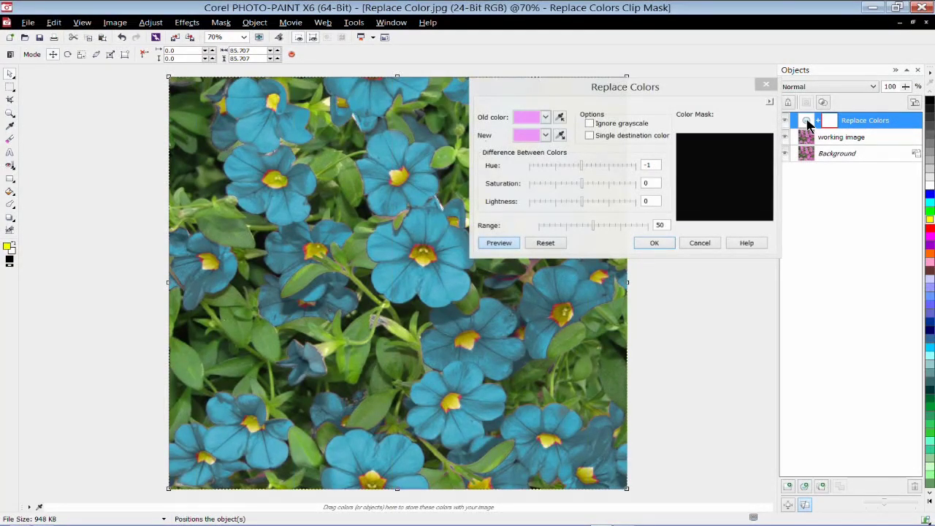
{"action": "left_click", "coordinate": [700, 244]}
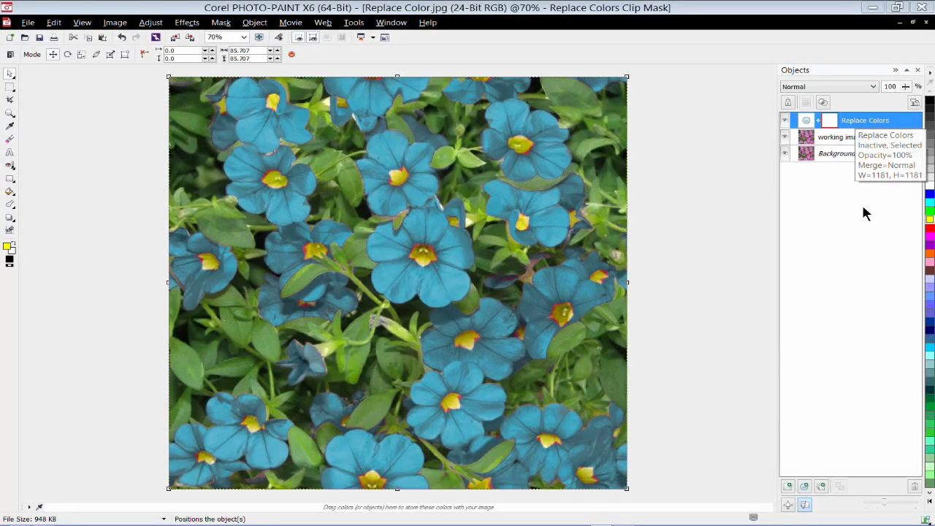
Delete the Replace Colors lens and close Replace Color.jpg without saving.
{"action": "left_click", "coordinate": [916, 486]}
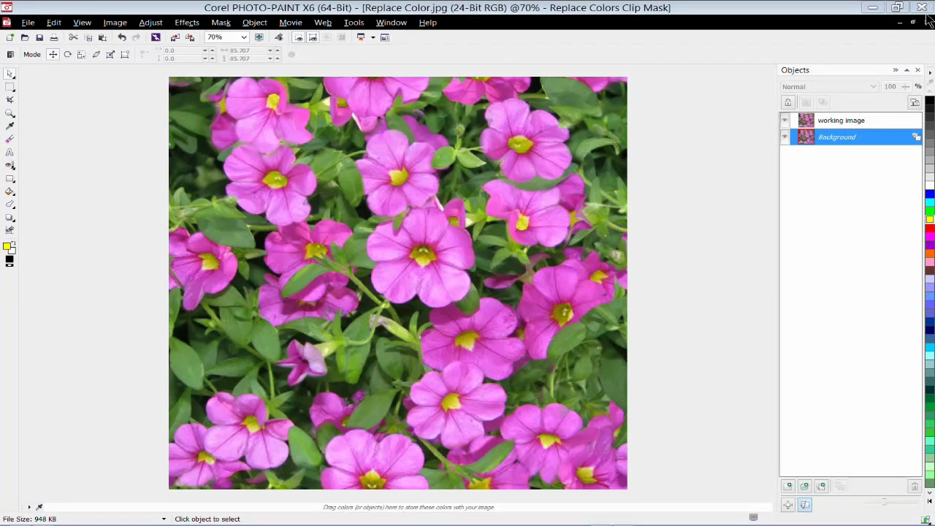
{"action": "left_click", "coordinate": [25, 23]}
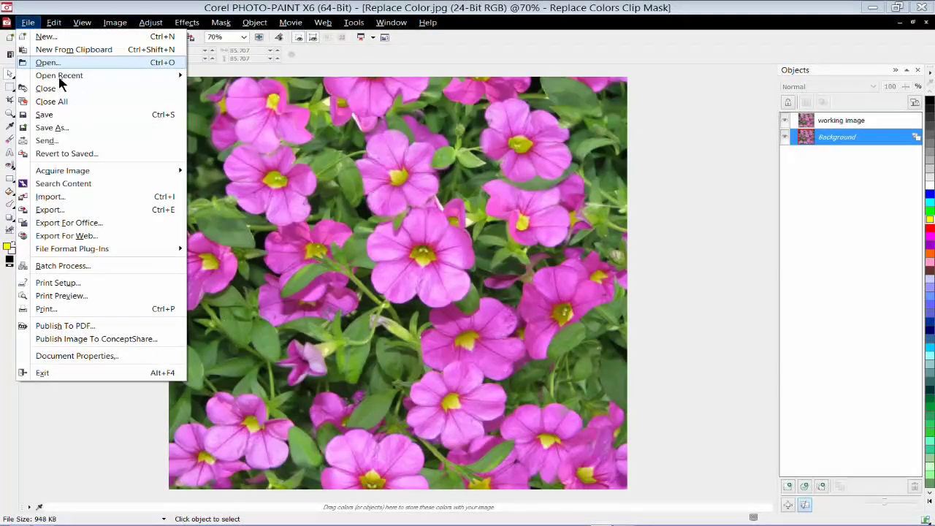
{"action": "key", "text": "Escape"}
{"action": "key", "text": "ctrl+F4"}
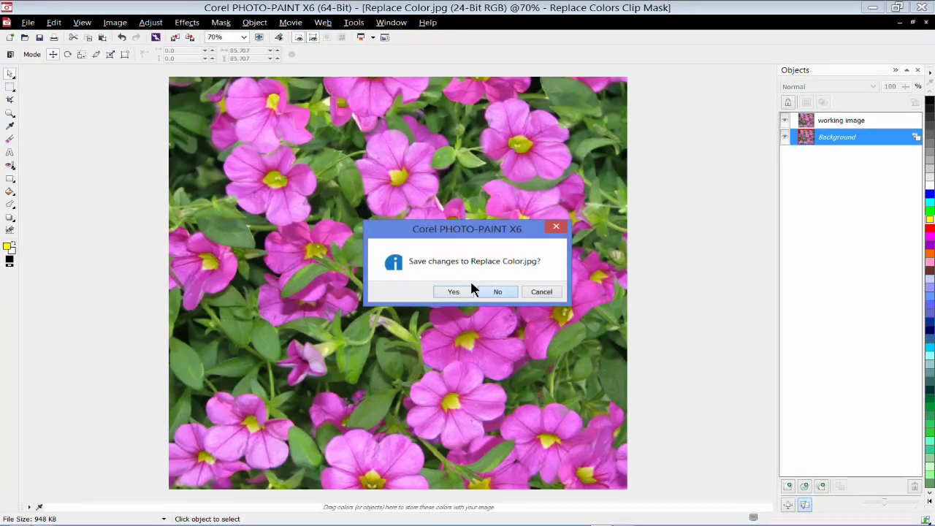
{"action": "left_click", "coordinate": [476, 289]}
Open Scatter.JPG and maximize its image window.
{"action": "left_click", "coordinate": [32, 42]}
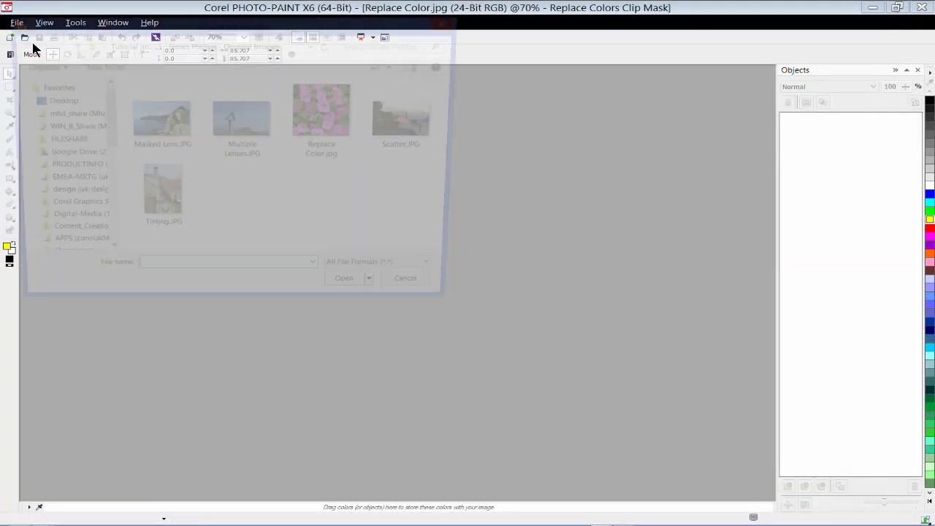
{"action": "left_click", "coordinate": [412, 119]}
{"action": "left_click", "coordinate": [356, 295]}
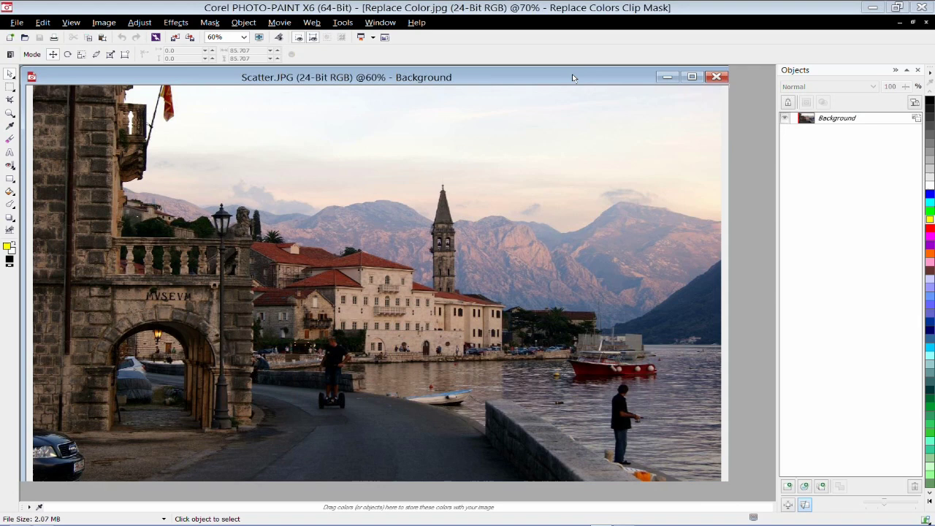
{"action": "double_click", "coordinate": [573, 77]}
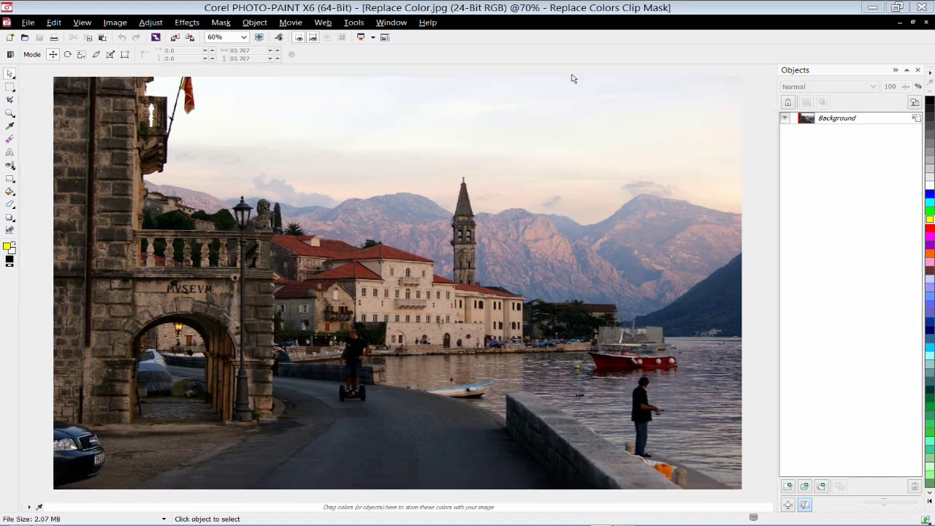
Create a Grayscale lens for the whole photo and shorten its lens name.
{"action": "left_click", "coordinate": [252, 24]}
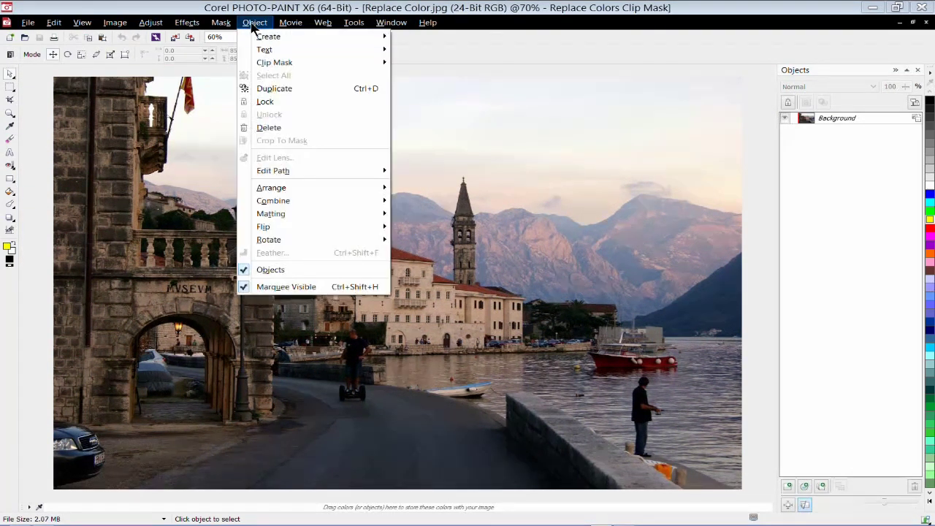
{"action": "mouse_move", "coordinate": [266, 36]}
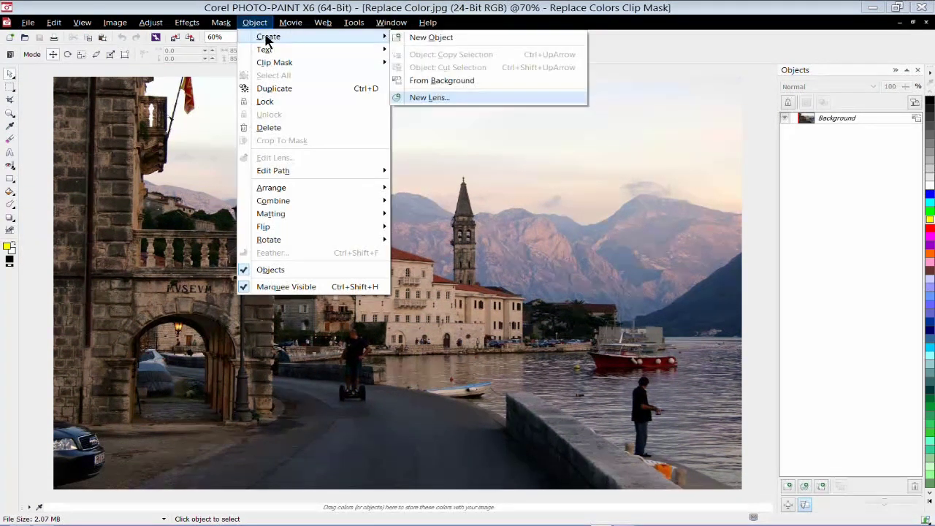
{"action": "left_click", "coordinate": [431, 98]}
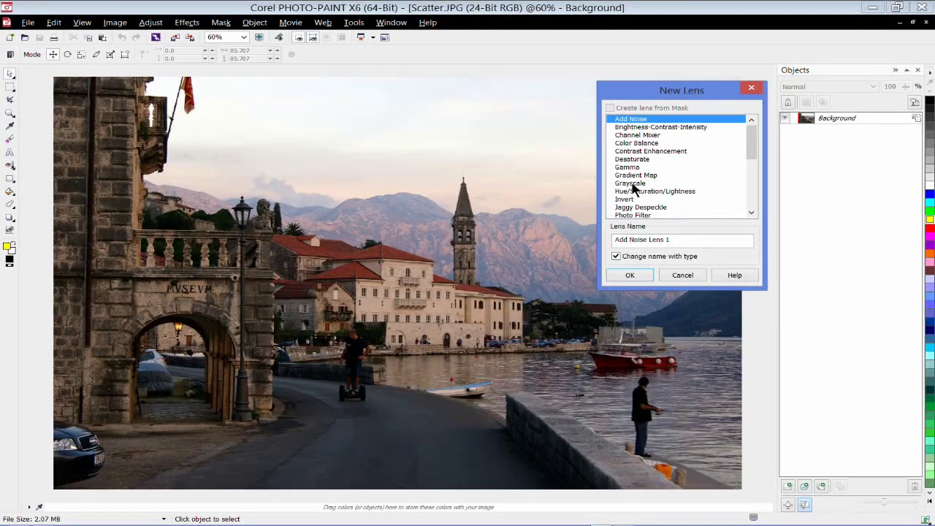
{"action": "left_click", "coordinate": [632, 183]}
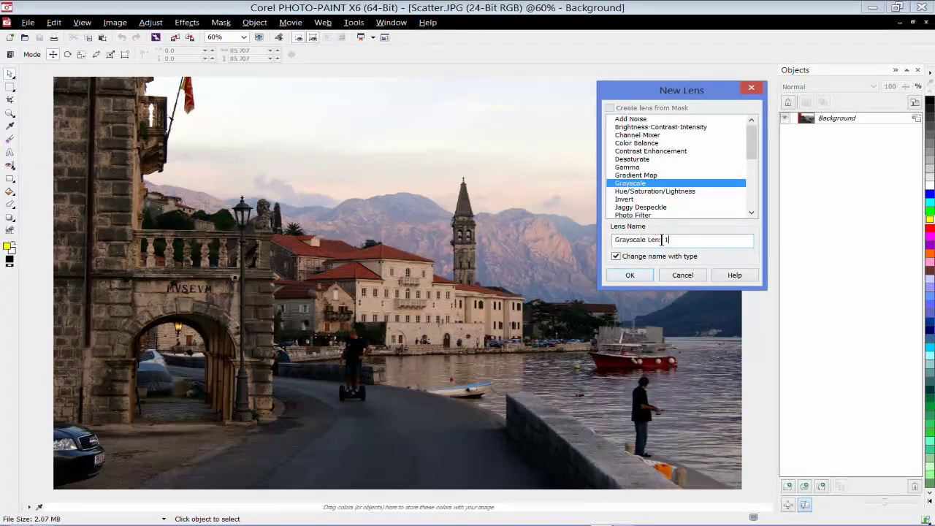
{"action": "left_click_drag", "start_coordinate": [670, 240], "coordinate": [646, 239]}
{"action": "key", "text": "BackSpace"}
{"action": "left_click", "coordinate": [639, 275]}
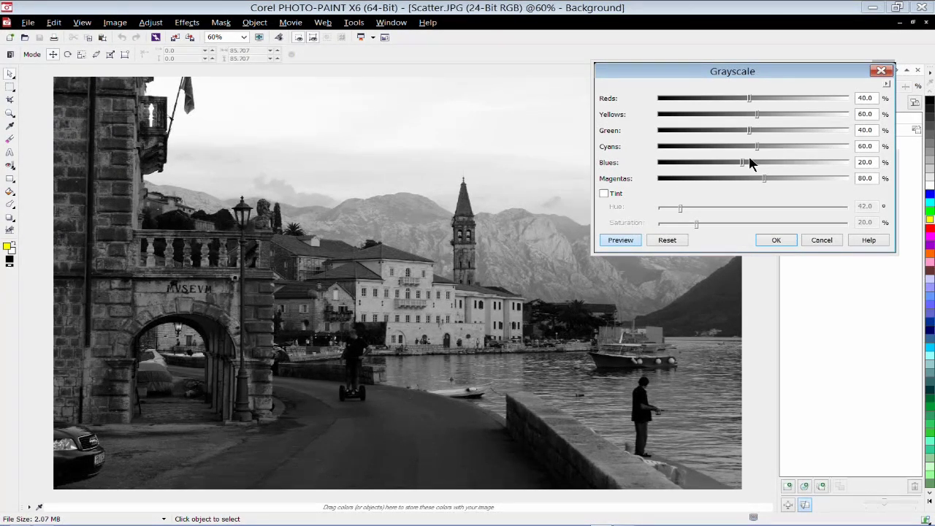
Darken the blues and cyans in the Grayscale lens, setting Blues to -76% and Cyans to -4%.
{"action": "left_click_drag", "start_coordinate": [743, 167], "coordinate": [706, 167]}
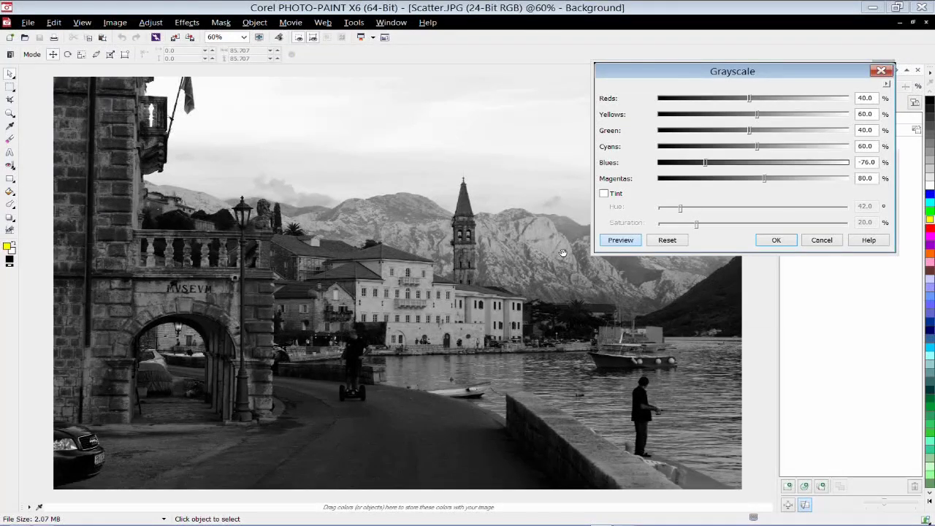
{"action": "left_click", "coordinate": [738, 149]}
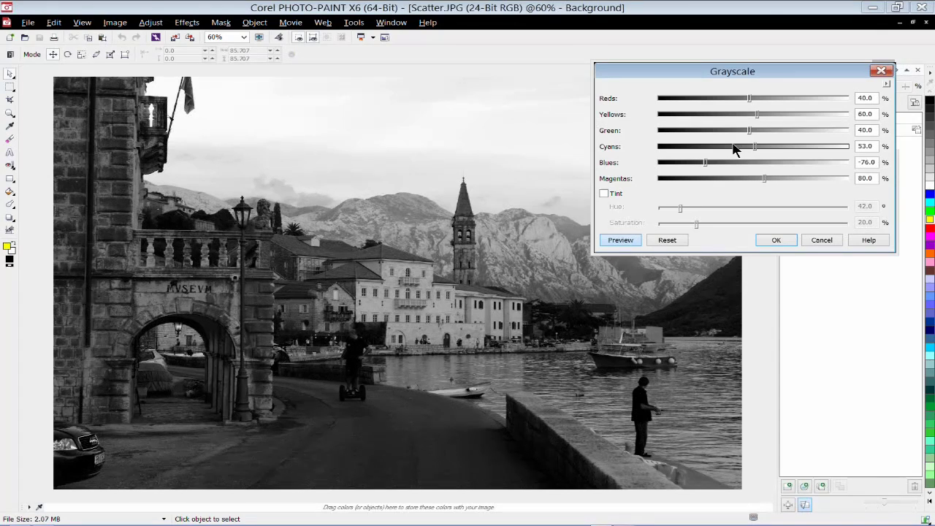
{"action": "left_click", "coordinate": [734, 147]}
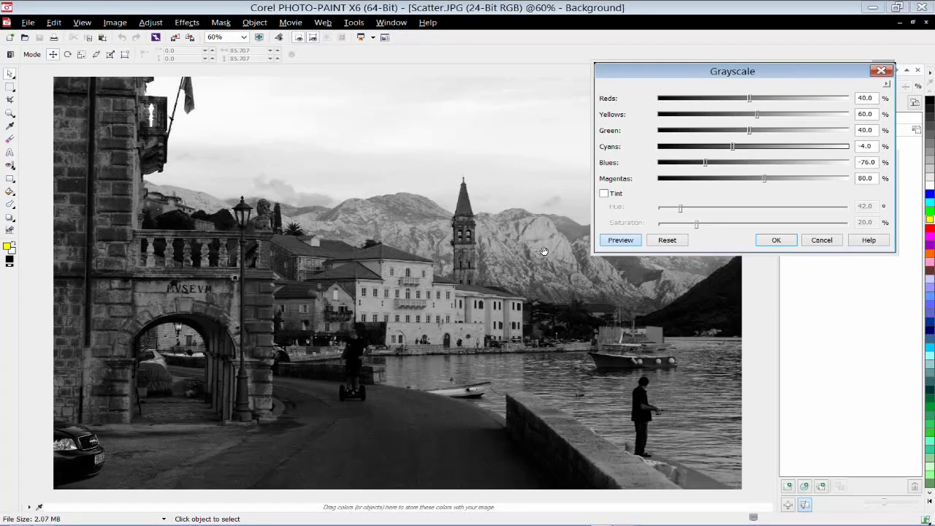
Enable the tint in the Grayscale lens with a hue of 107° and a saturation of 9%.
{"action": "left_click", "coordinate": [604, 194]}
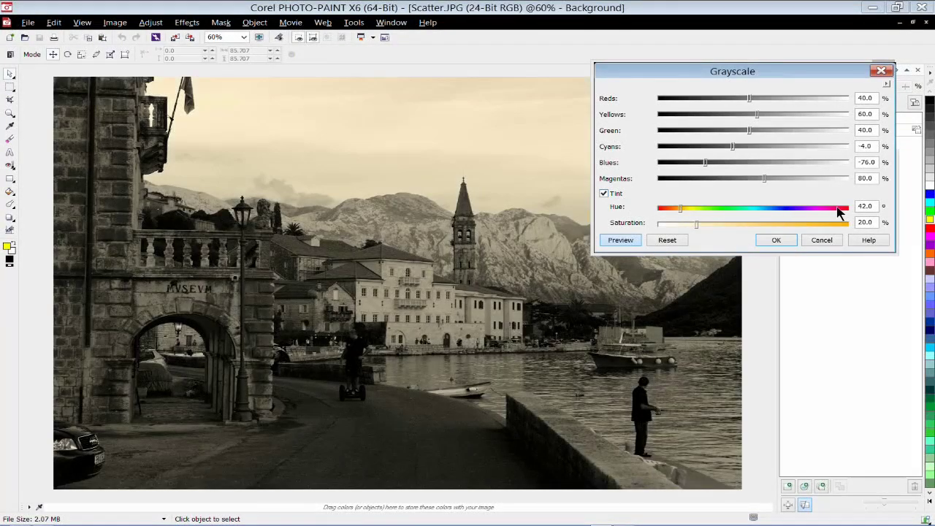
{"action": "left_click_drag", "start_coordinate": [680, 211], "coordinate": [715, 211]}
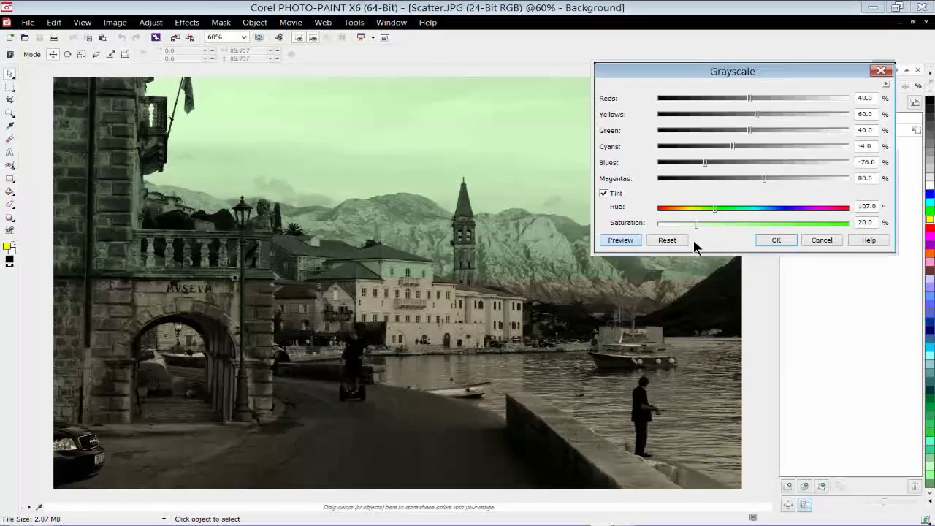
{"action": "left_click_drag", "start_coordinate": [696, 224], "coordinate": [753, 228]}
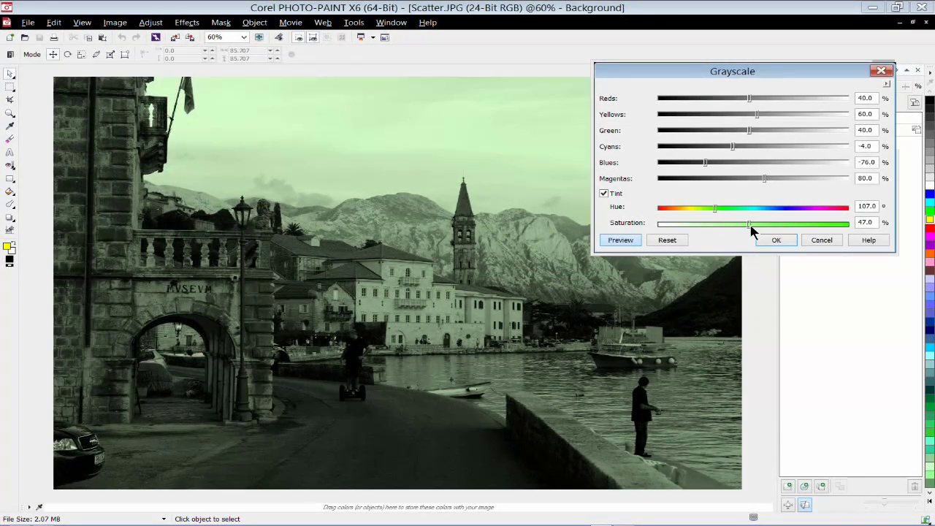
{"action": "left_click_drag", "start_coordinate": [752, 228], "coordinate": [677, 225]}
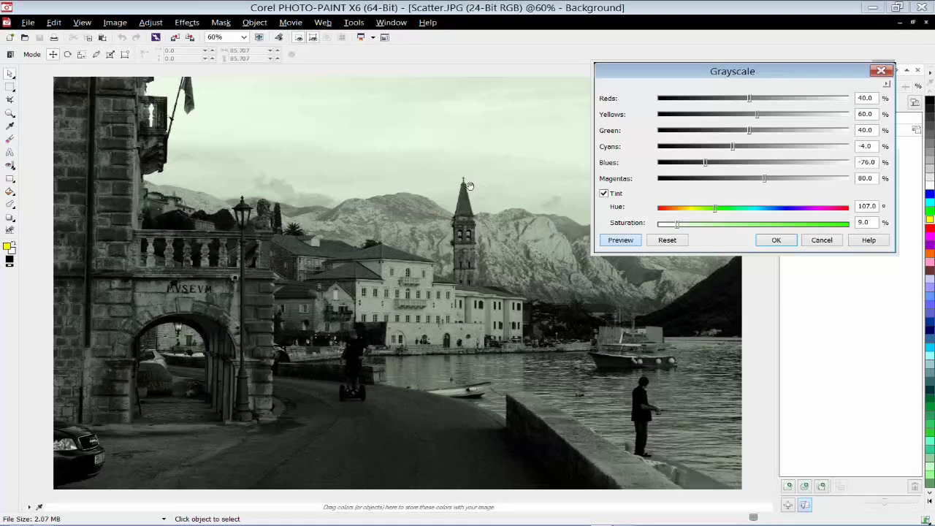
Switch the lens type from Grayscale to Scatter and set the horizontal scatter to 27.
{"action": "left_click", "coordinate": [886, 86]}
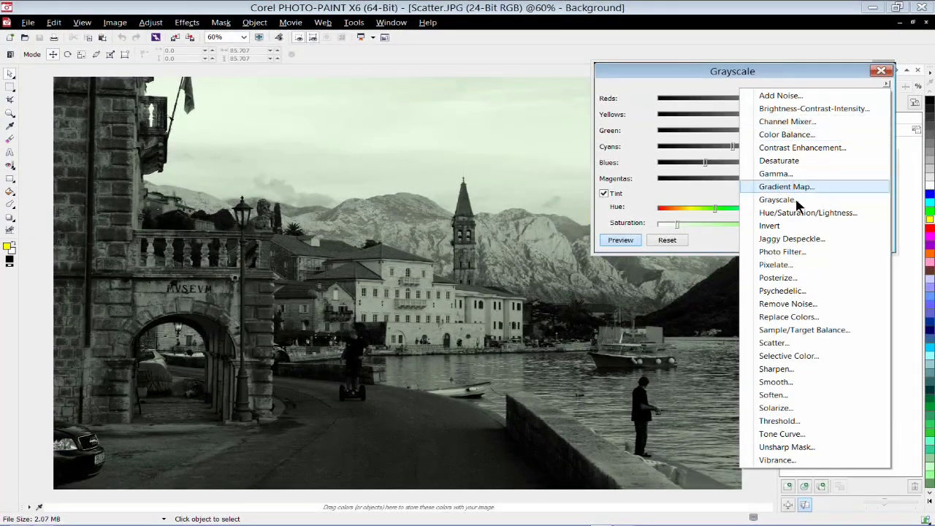
{"action": "left_click", "coordinate": [784, 348]}
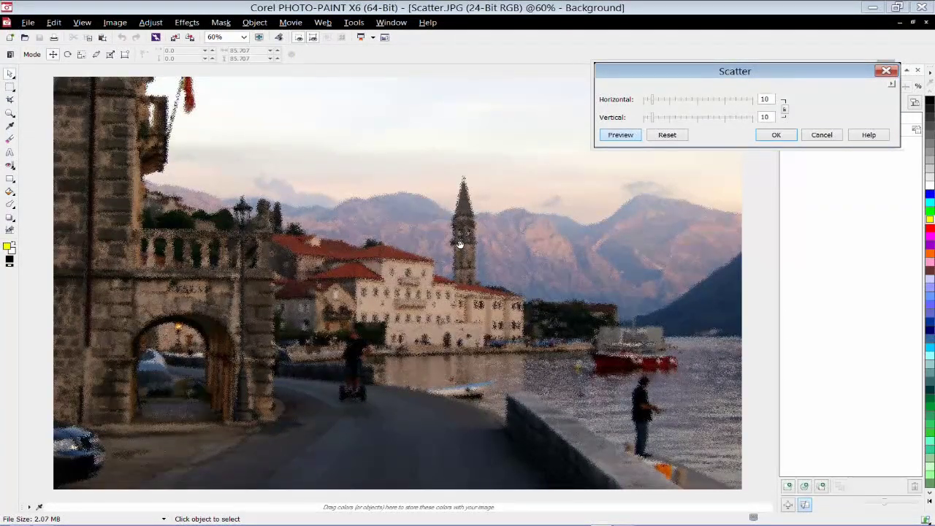
{"action": "scroll", "coordinate": [460, 245], "scroll_direction": "up", "scroll_amount": 1}
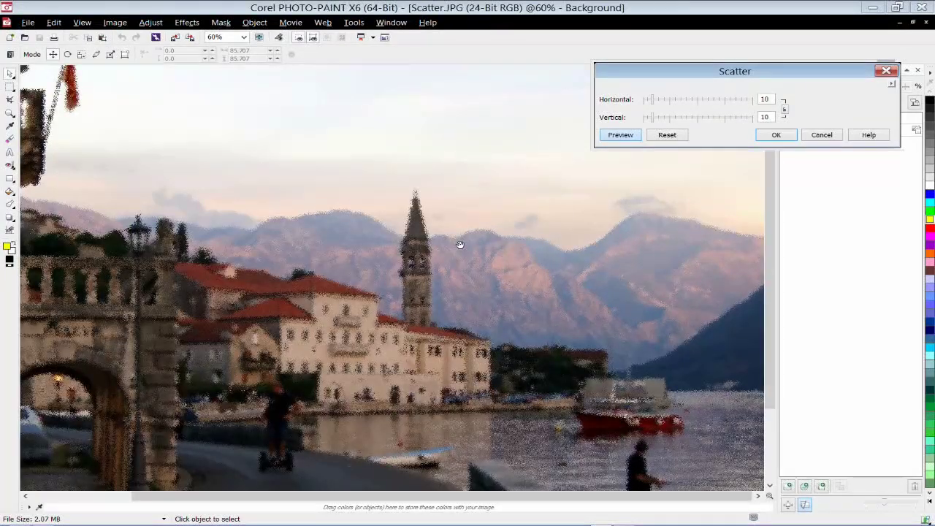
{"action": "scroll", "coordinate": [459, 245], "scroll_direction": "up", "scroll_amount": 2}
{"action": "left_click_drag", "start_coordinate": [654, 99], "coordinate": [671, 95]}
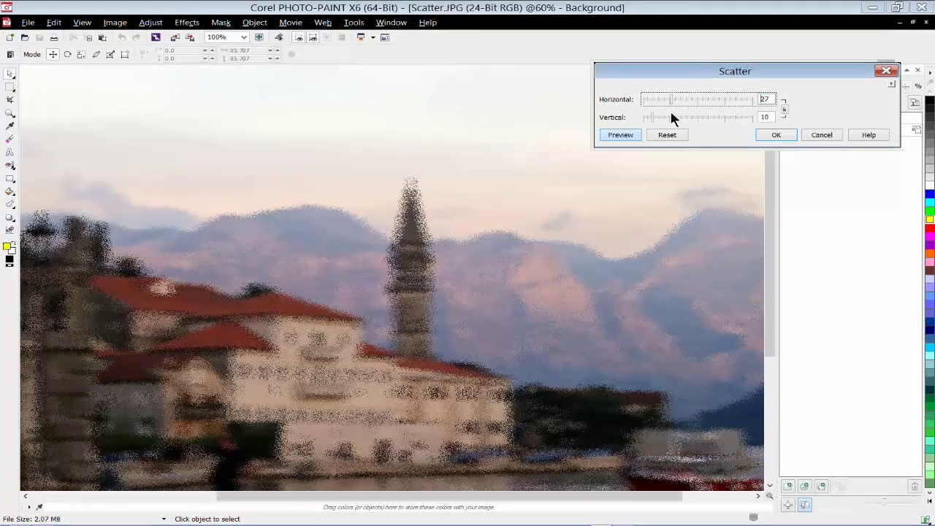
{"action": "key", "text": "F3"}
Review the list of available lens types, keep Scatter, and cancel the new lens.
{"action": "left_click", "coordinate": [891, 81]}
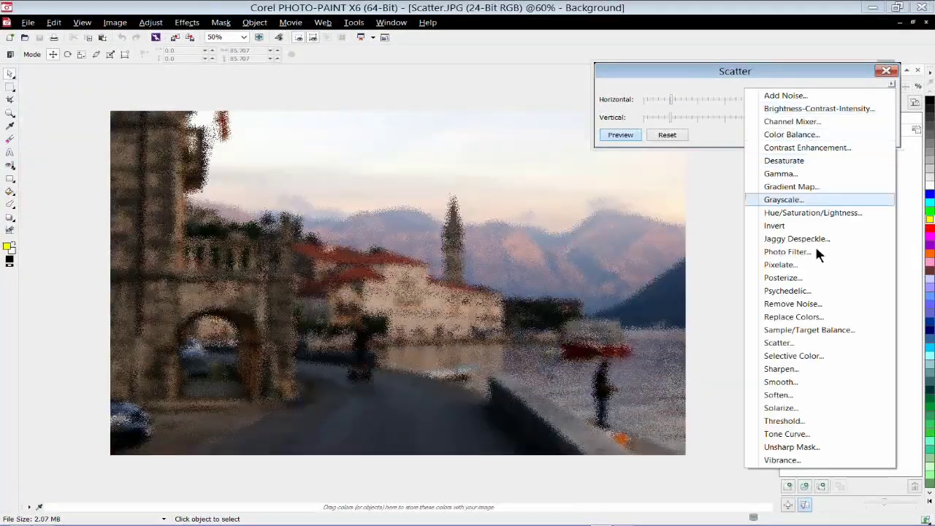
{"action": "left_click", "coordinate": [716, 226]}
{"action": "left_click", "coordinate": [824, 136]}
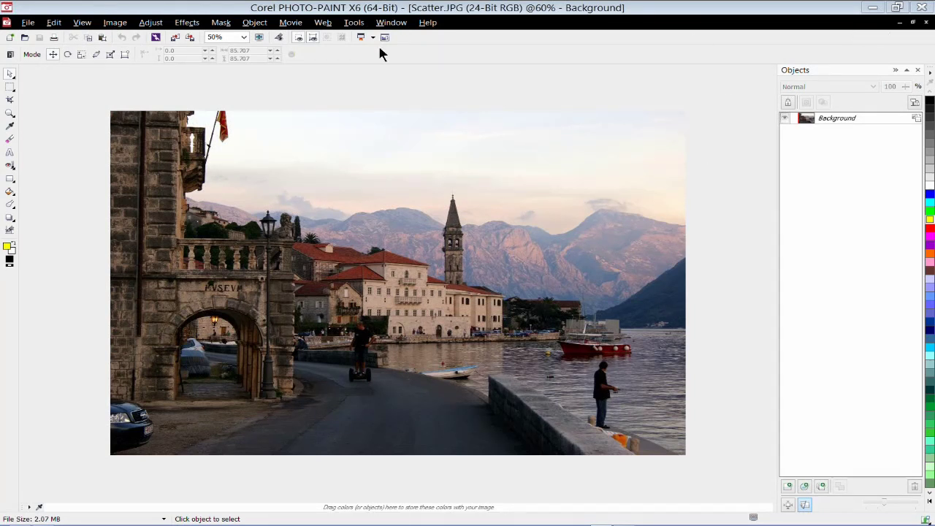
Close Scatter.JPG, then open Masked Lens.JPG and maximize its image window.
{"action": "left_click", "coordinate": [28, 23]}
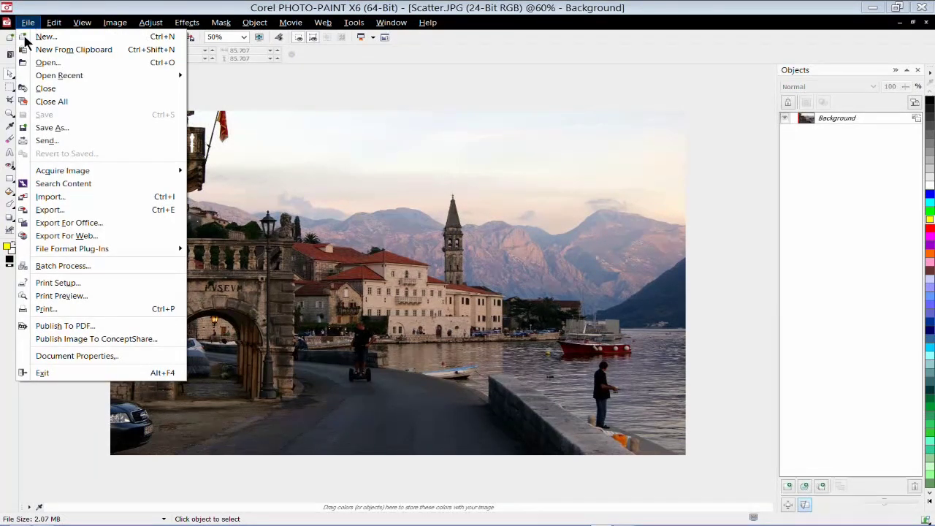
{"action": "left_click", "coordinate": [45, 89]}
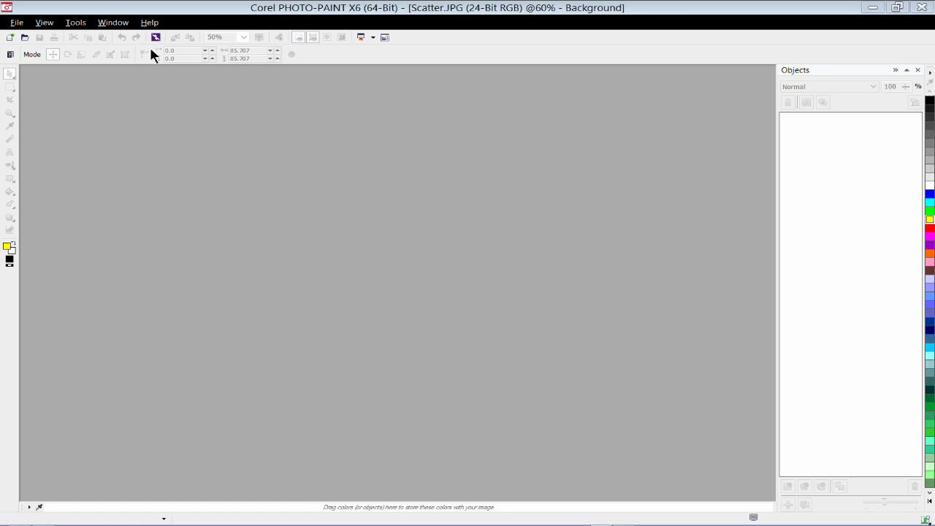
{"action": "left_click", "coordinate": [35, 40]}
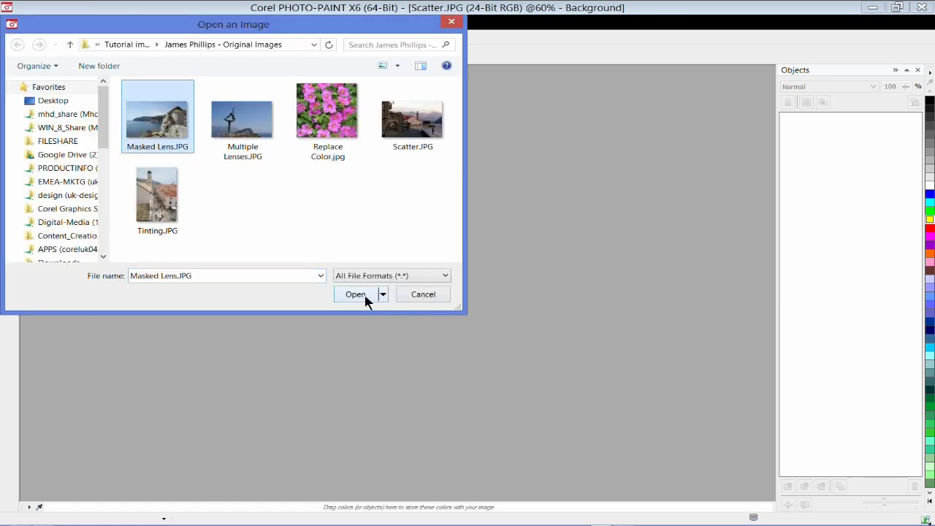
{"action": "left_click", "coordinate": [366, 297]}
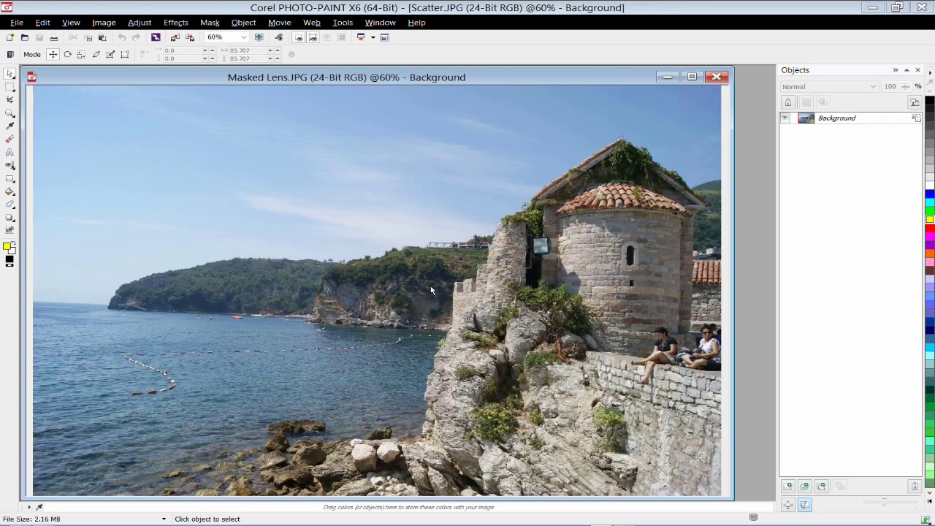
{"action": "double_click", "coordinate": [533, 77]}
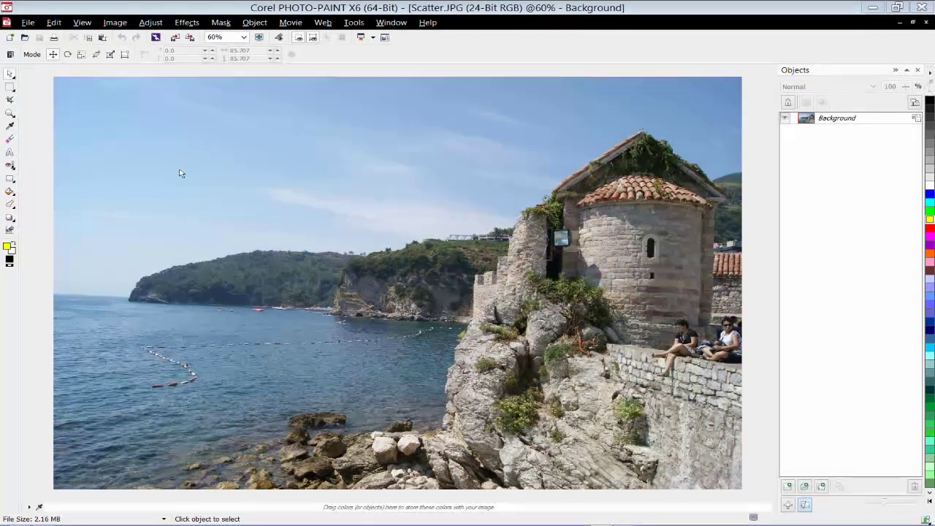
Draw a rectangle mask with a 20 mm corner size across the middle of the photo, from the sky to the round tower.
{"action": "left_click", "coordinate": [10, 88]}
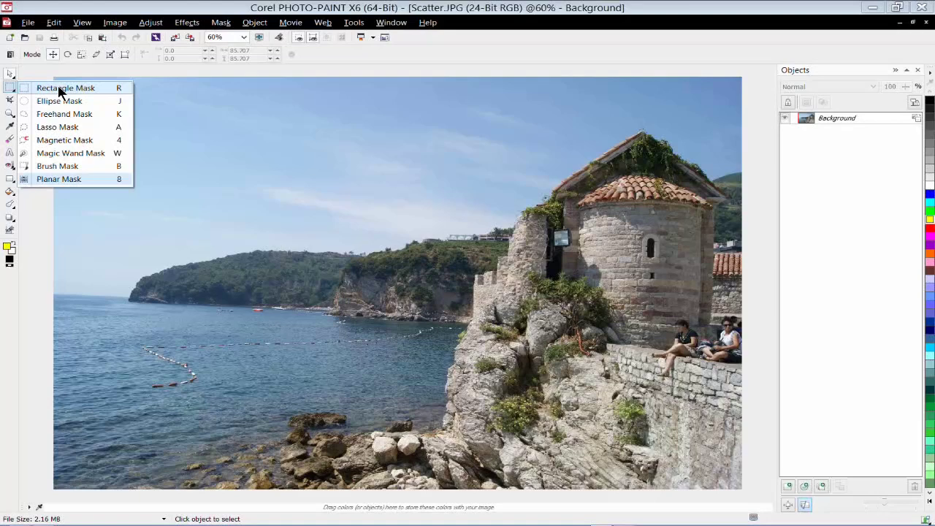
{"action": "left_click", "coordinate": [56, 88]}
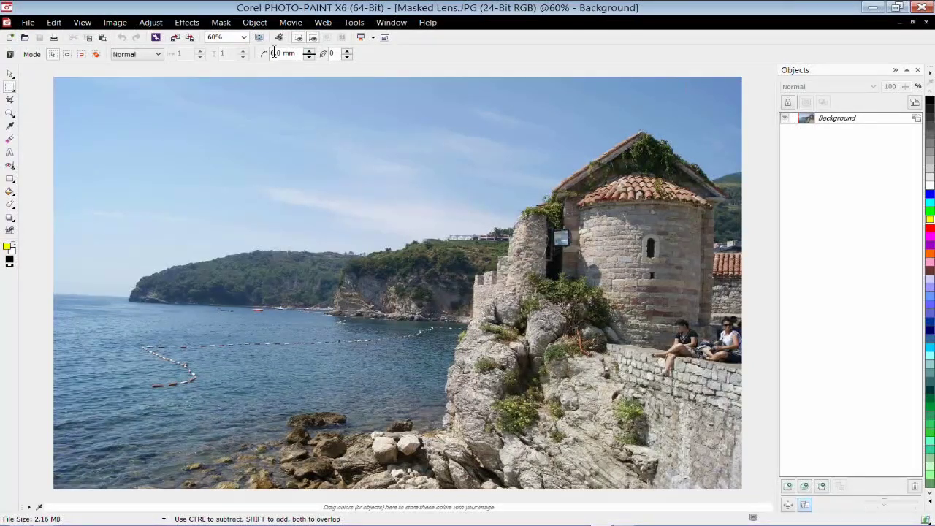
{"action": "left_click_drag", "start_coordinate": [274, 52], "coordinate": [267, 51]}
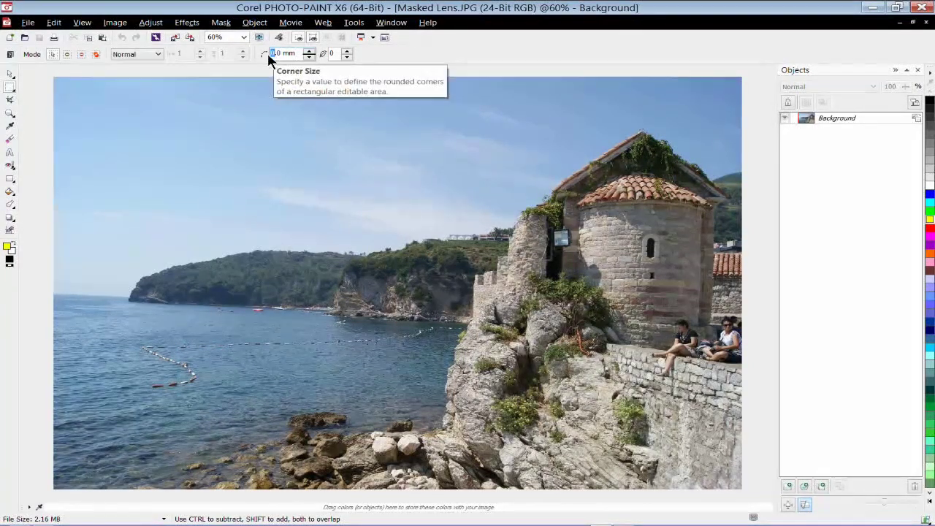
{"action": "type", "text": "20."}
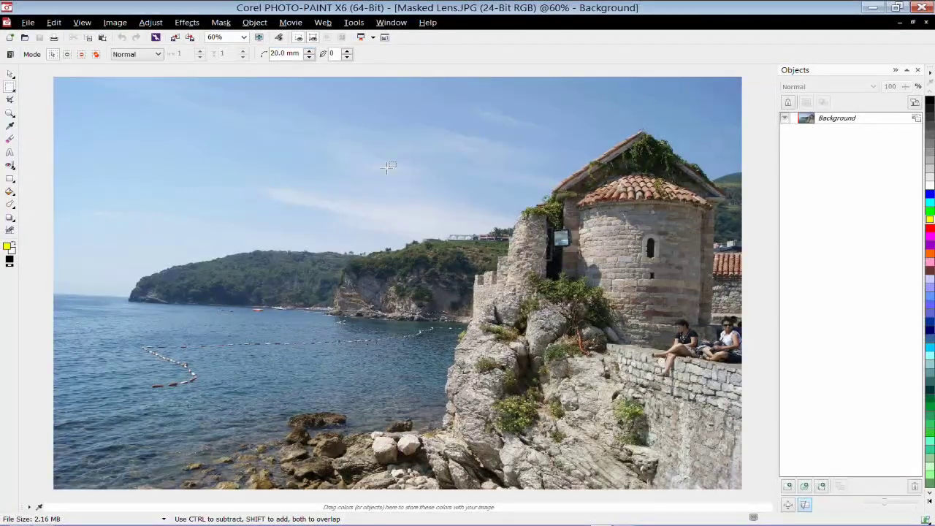
{"action": "mouse_move", "coordinate": [340, 177]}
{"action": "left_mouse_down"}
{"action": "mouse_move", "coordinate": [411, 214]}
{"action": "mouse_move", "coordinate": [338, 251]}
{"action": "mouse_move", "coordinate": [379, 241]}
{"action": "mouse_move", "coordinate": [671, 338]}
{"action": "left_mouse_up"}
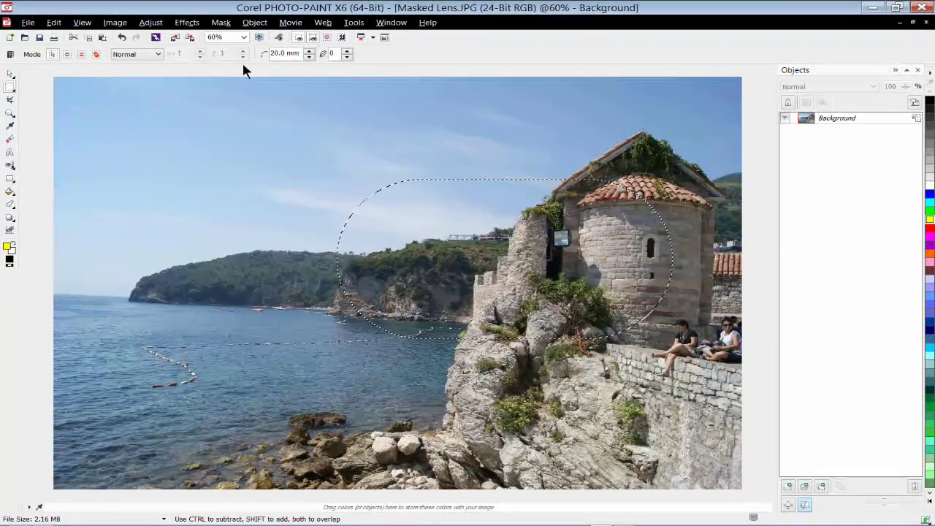
Feather the mask outline with a width of 40, the Outside direction and Linear edges.
{"action": "left_click", "coordinate": [221, 23]}
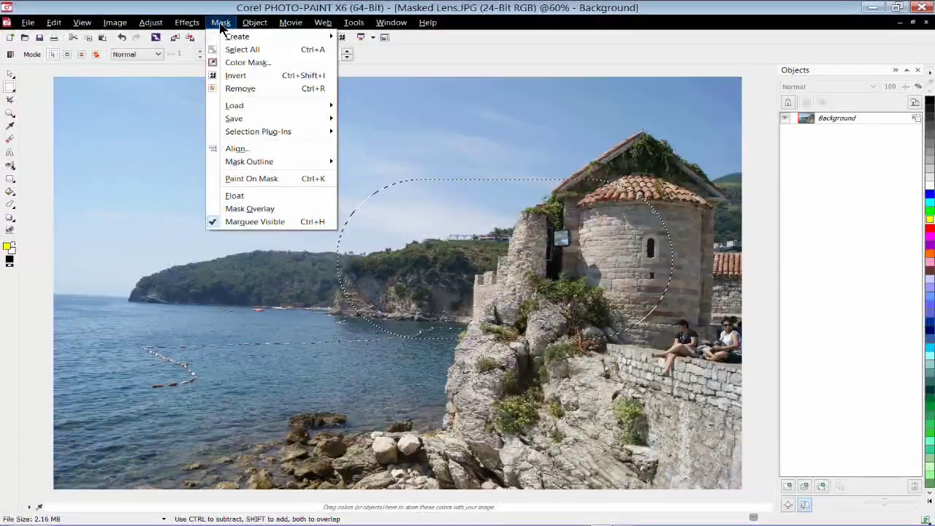
{"action": "mouse_move", "coordinate": [239, 161]}
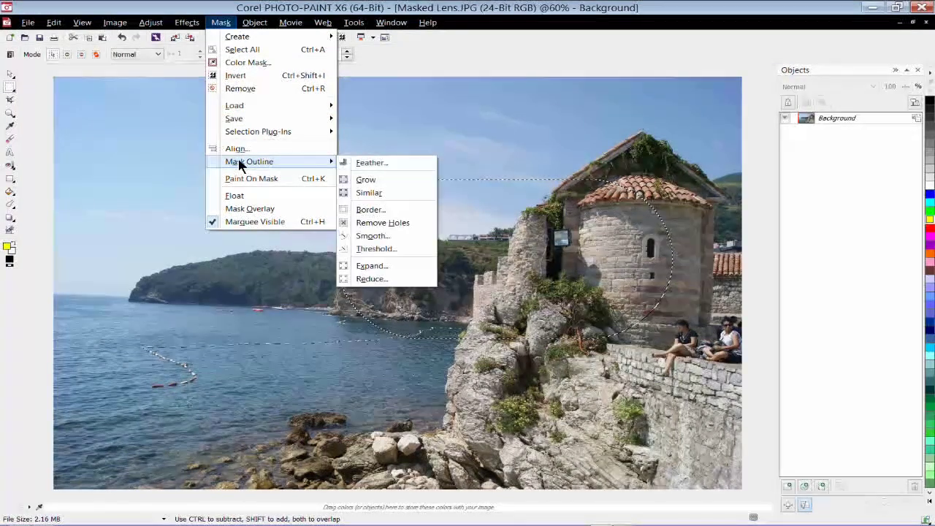
{"action": "left_click", "coordinate": [388, 163]}
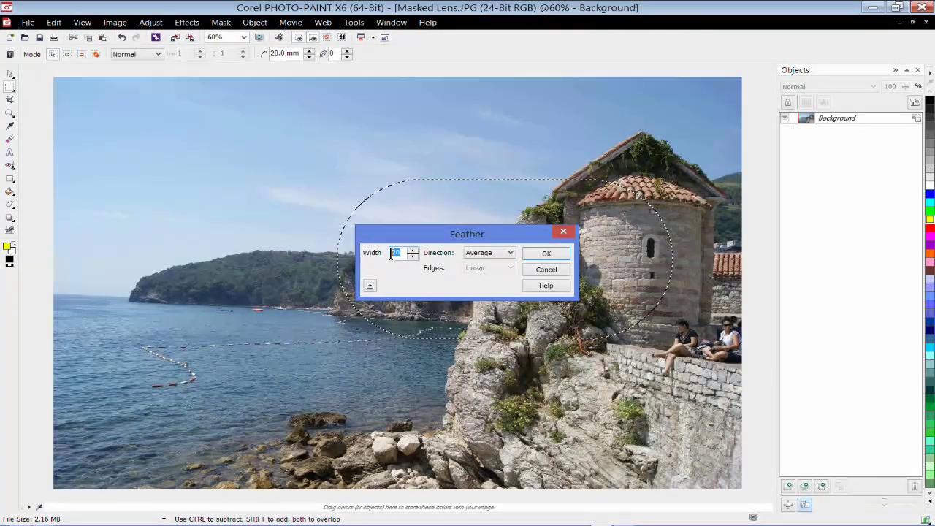
{"action": "type", "text": "40"}
{"action": "left_click", "coordinate": [511, 252]}
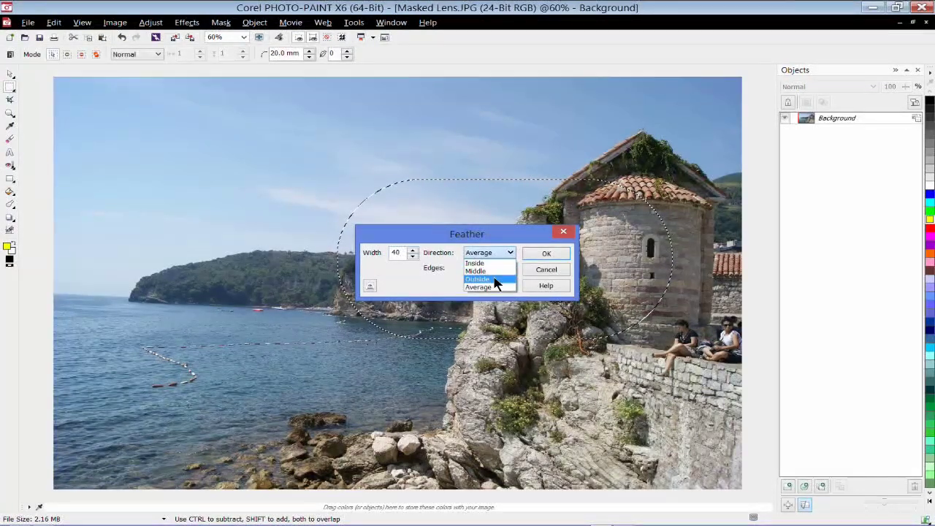
{"action": "left_click", "coordinate": [495, 280]}
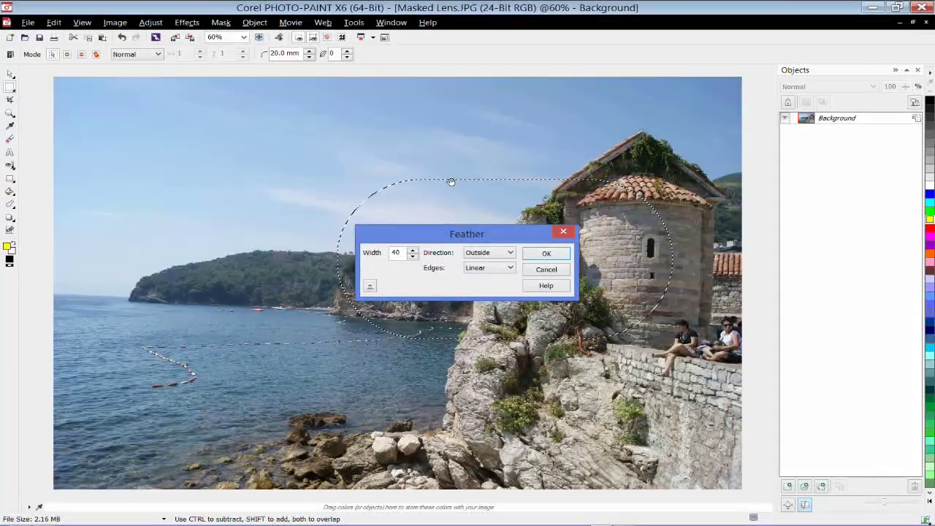
{"action": "left_click", "coordinate": [546, 252]}
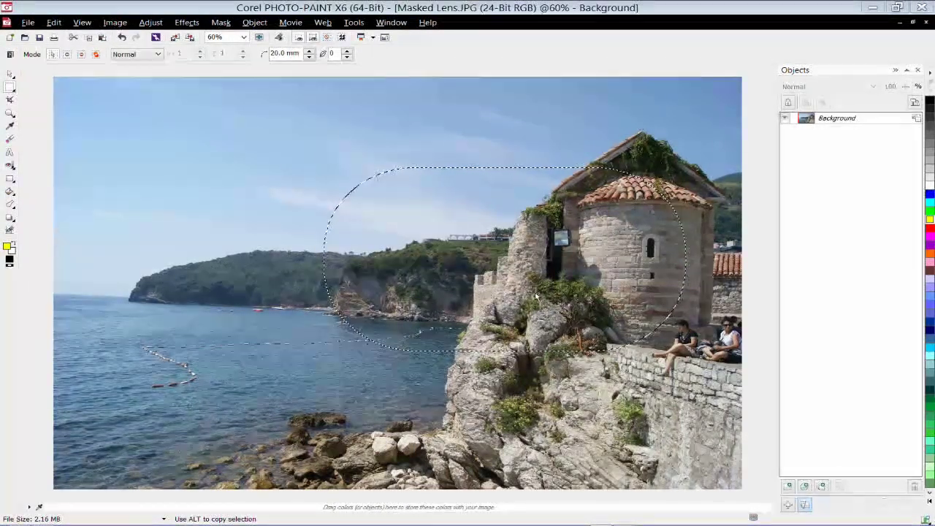
Create a Gradient Map lens from the feathered mask and name it Gradient Map.
{"action": "left_click", "coordinate": [256, 23]}
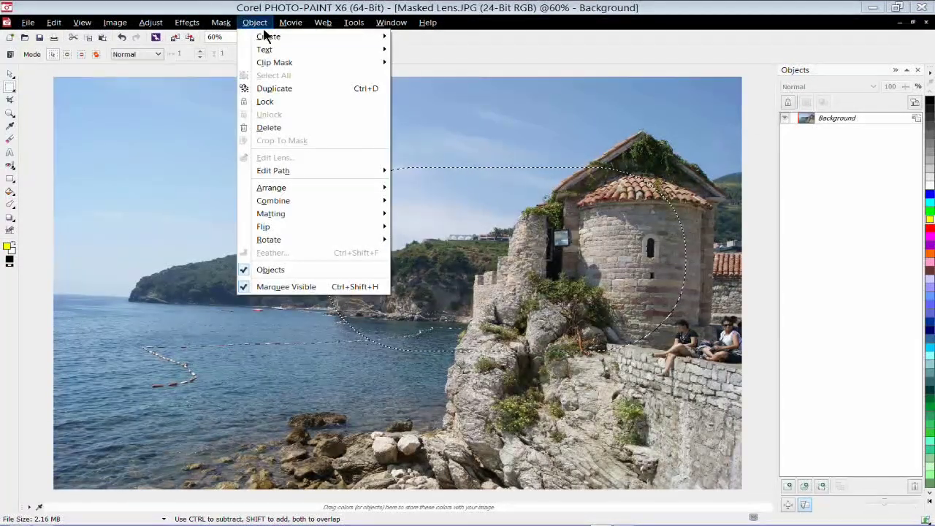
{"action": "mouse_move", "coordinate": [266, 40]}
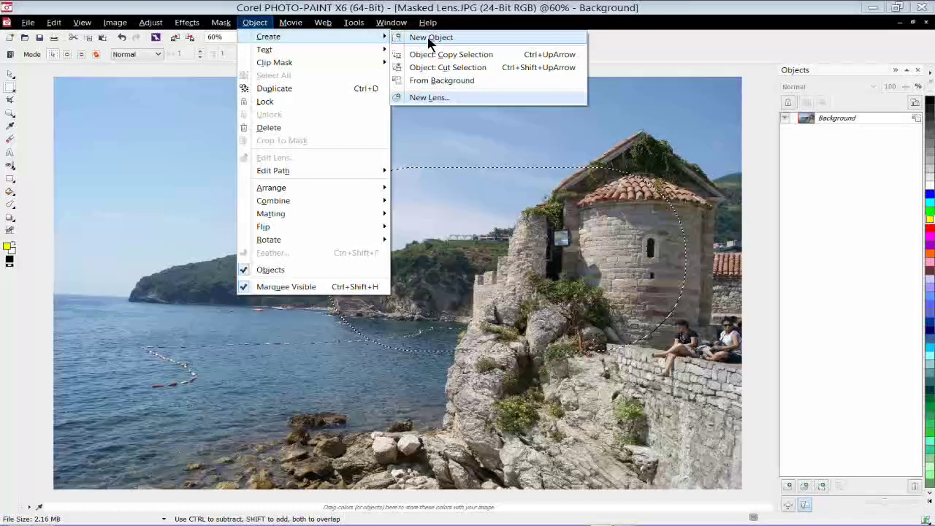
{"action": "left_click", "coordinate": [443, 97]}
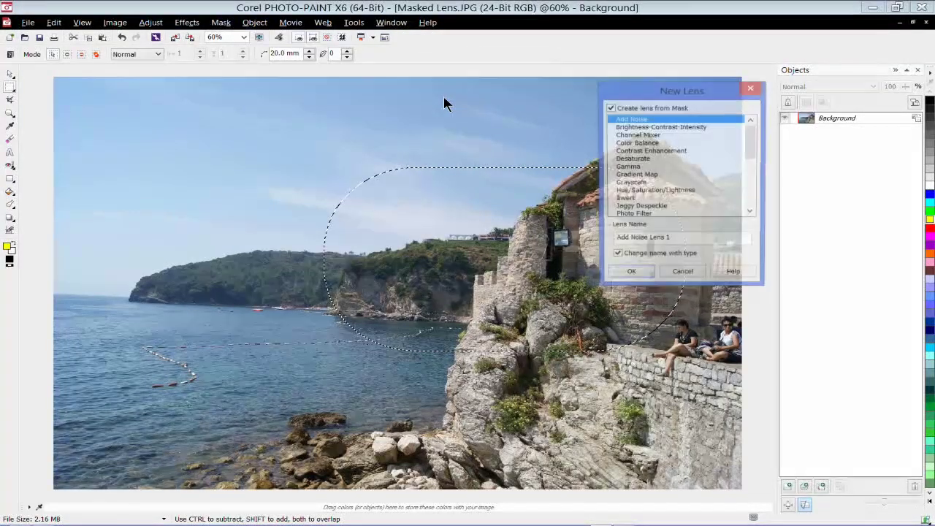
{"action": "left_click", "coordinate": [641, 176]}
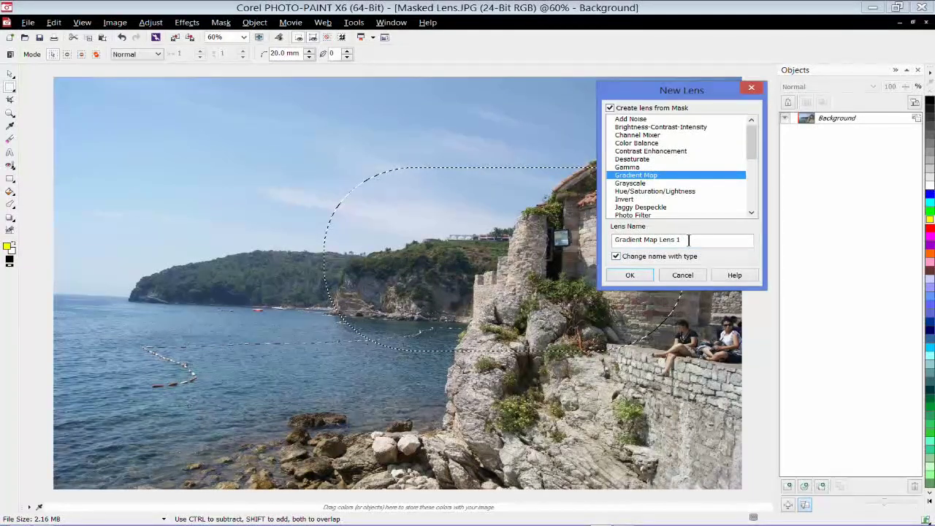
{"action": "left_click_drag", "start_coordinate": [688, 240], "coordinate": [658, 240]}
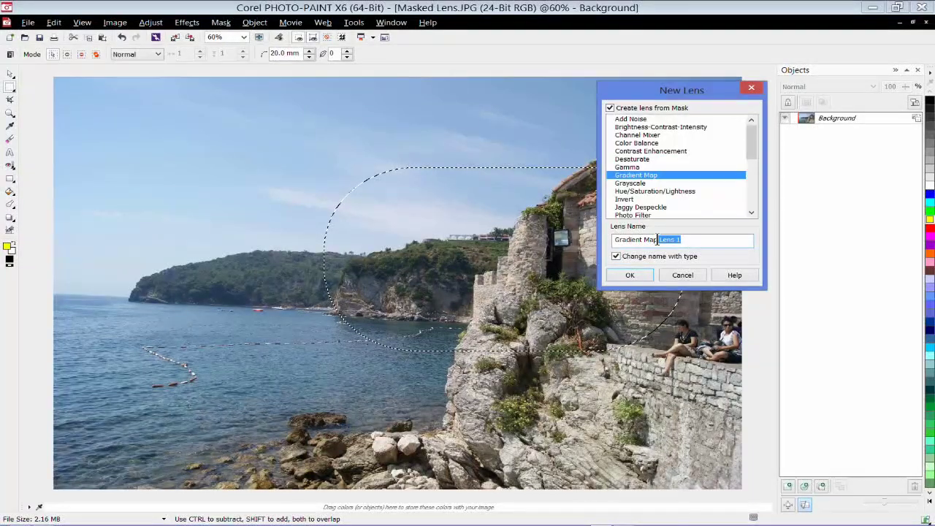
{"action": "left_click", "coordinate": [644, 271]}
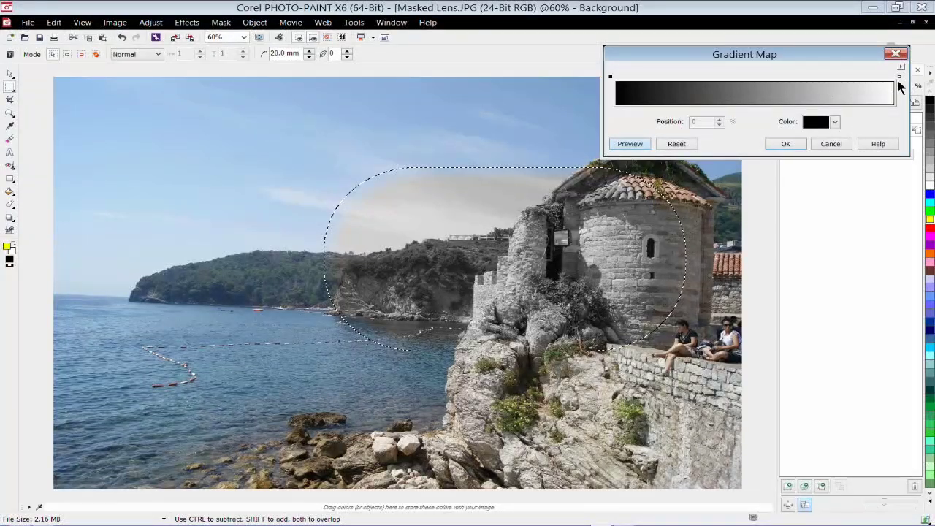
Set the gradient's start color to dark brown and add an orange color marker at position 43%.
{"action": "left_click", "coordinate": [612, 79]}
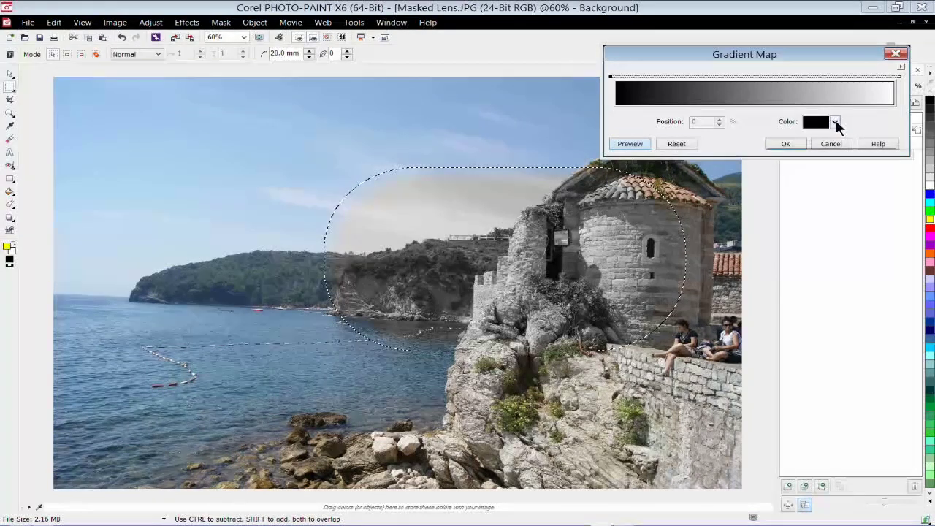
{"action": "left_click", "coordinate": [834, 123]}
{"action": "left_click", "coordinate": [826, 158]}
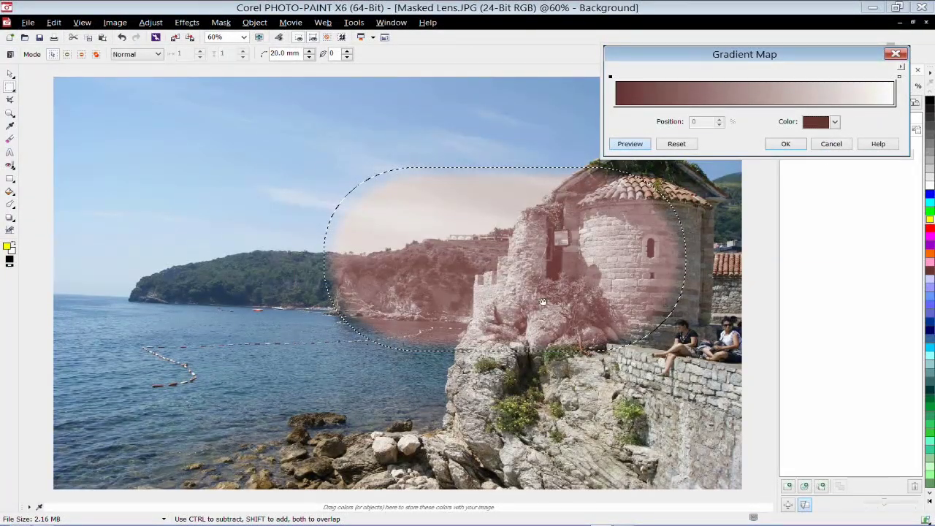
{"action": "double_click", "coordinate": [735, 79]}
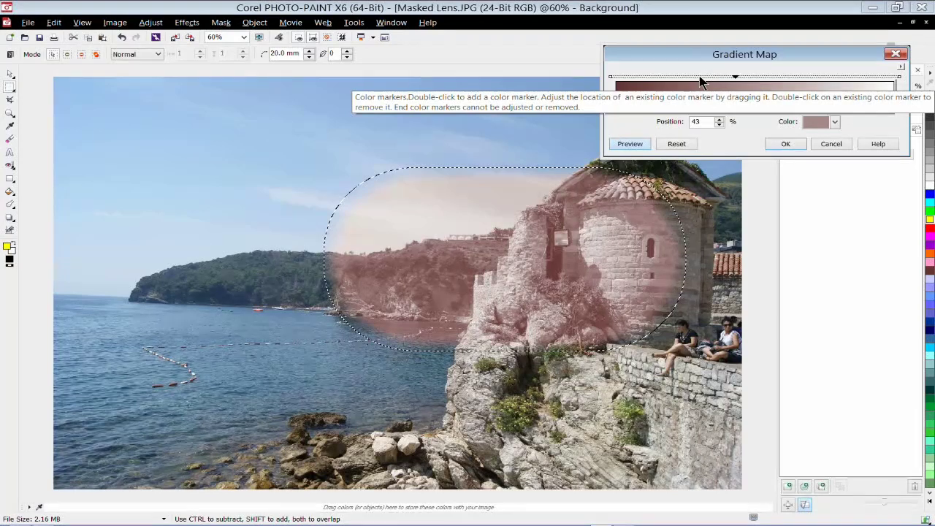
{"action": "left_click", "coordinate": [834, 122]}
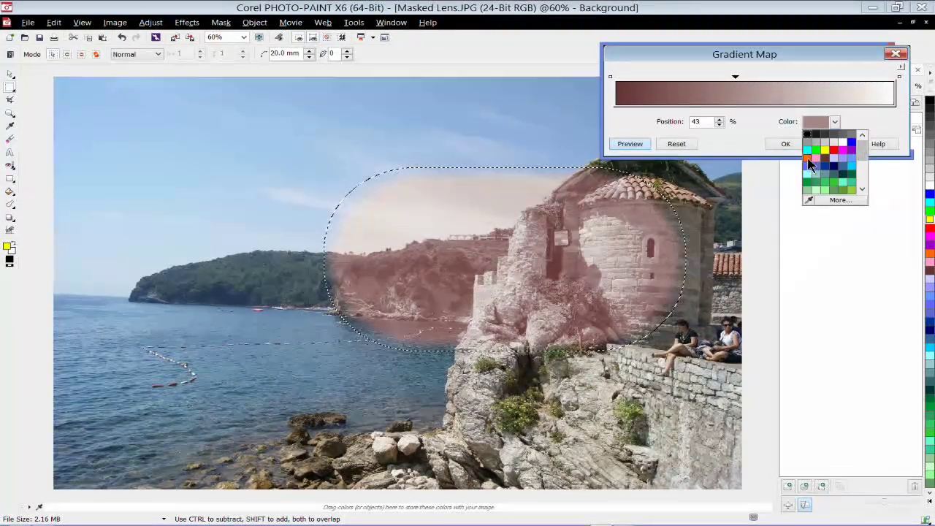
{"action": "scroll", "coordinate": [863, 148], "scroll_direction": "down", "scroll_amount": 3}
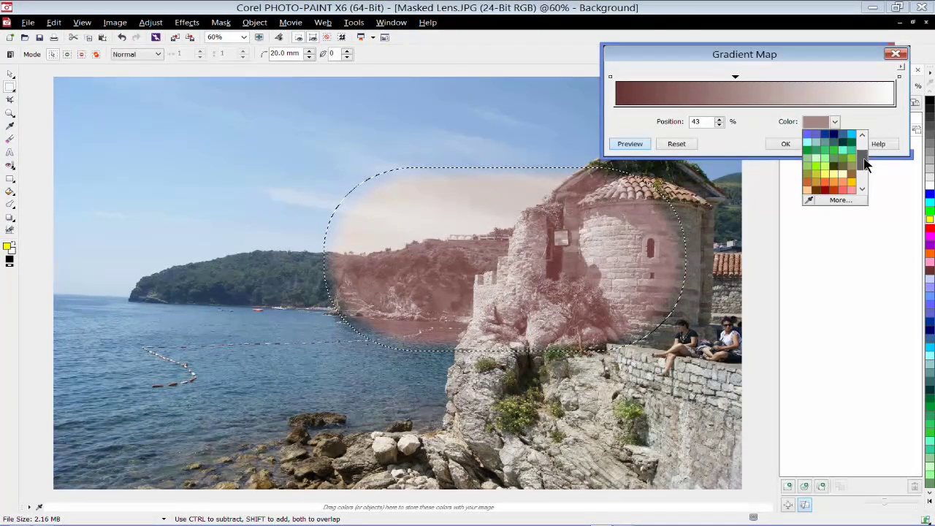
{"action": "left_click", "coordinate": [834, 179]}
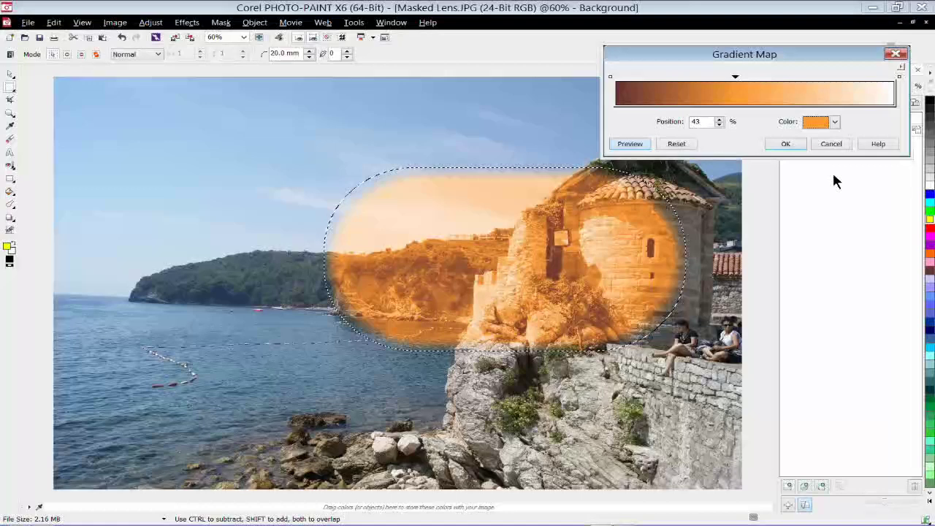
Add a yellow color marker at position 84% and apply the gradient map.
{"action": "double_click", "coordinate": [850, 82]}
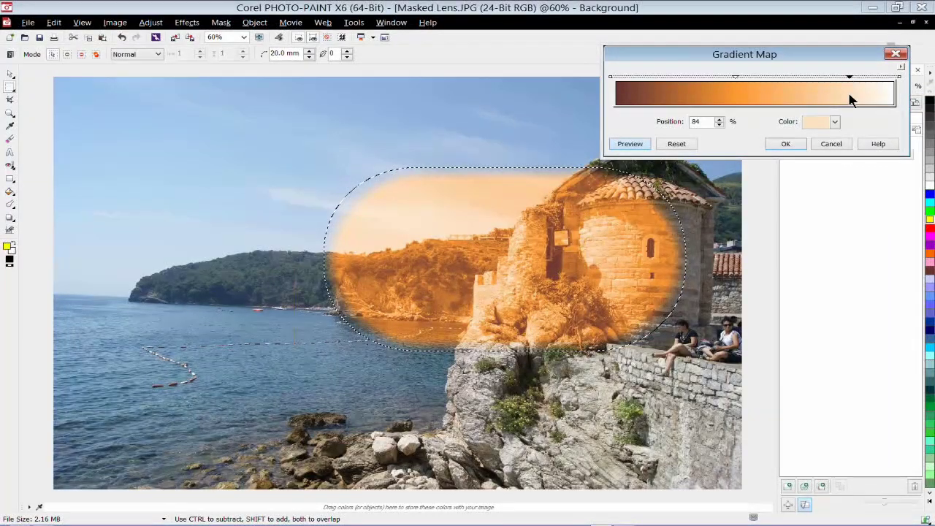
{"action": "left_click", "coordinate": [835, 121]}
{"action": "left_click", "coordinate": [824, 159]}
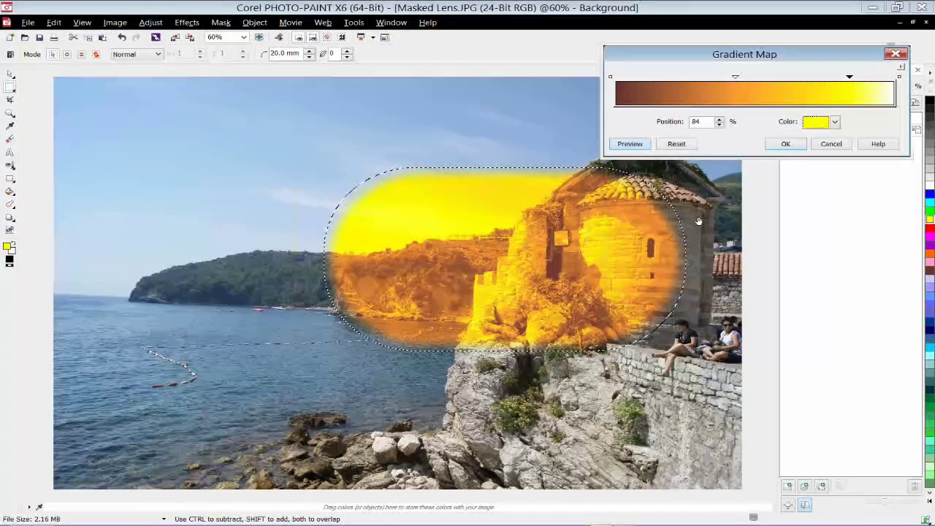
{"action": "left_click", "coordinate": [796, 147]}
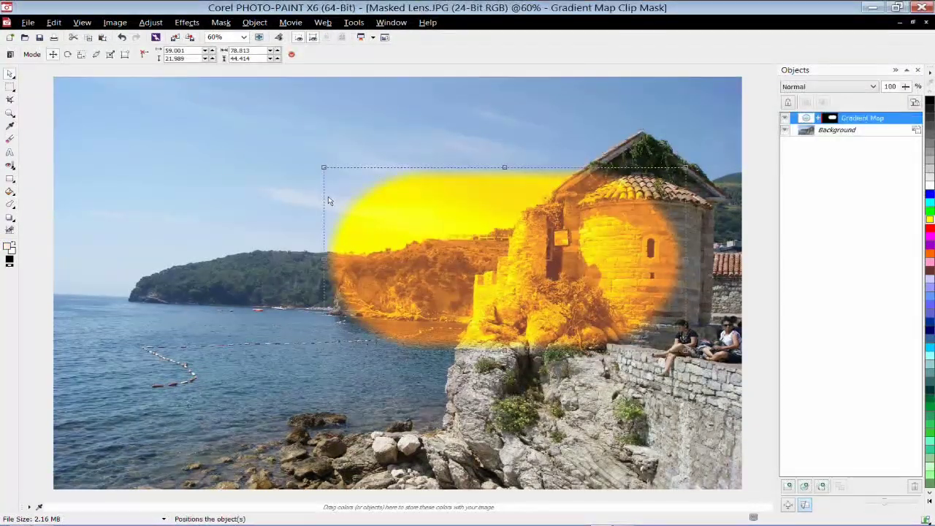
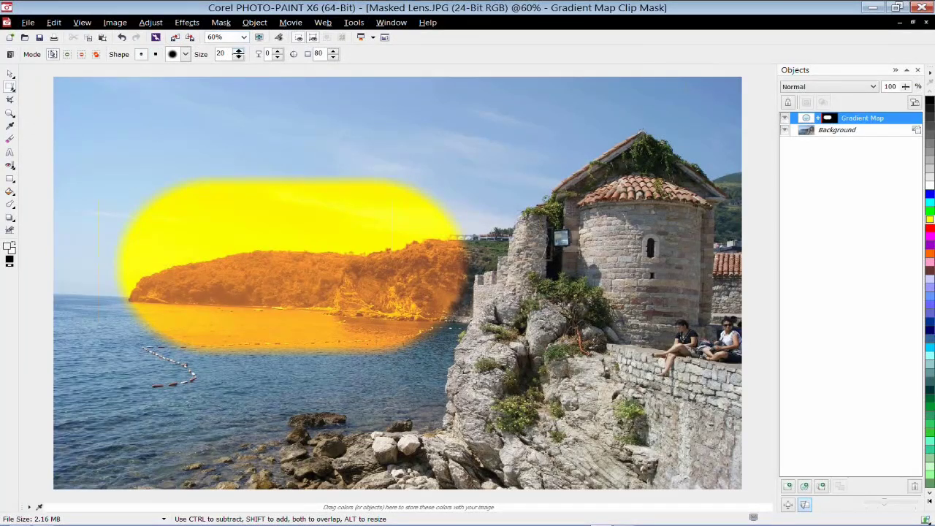
Brush an additive mask over the round tower and its gable wall with a round nib of size 78.
{"action": "left_click_drag", "start_coordinate": [241, 54], "coordinate": [239, 42]}
{"action": "left_click", "coordinate": [238, 51]}
{"action": "left_click", "coordinate": [238, 52]}
{"action": "key", "text": "Return"}
{"action": "left_click", "coordinate": [67, 54]}
{"action": "mouse_move", "coordinate": [704, 196]}
{"action": "left_mouse_down"}
{"action": "mouse_move", "coordinate": [632, 146]}
{"action": "mouse_move", "coordinate": [592, 177]}
{"action": "mouse_move", "coordinate": [573, 210]}
{"action": "mouse_move", "coordinate": [569, 253]}
{"action": "mouse_move", "coordinate": [573, 274]}
{"action": "mouse_move", "coordinate": [637, 310]}
{"action": "mouse_move", "coordinate": [698, 313]}
{"action": "mouse_move", "coordinate": [665, 316]}
{"action": "mouse_move", "coordinate": [698, 310]}
{"action": "mouse_move", "coordinate": [699, 263]}
{"action": "left_mouse_up"}
{"action": "mouse_move", "coordinate": [713, 208]}
{"action": "left_mouse_down"}
{"action": "mouse_move", "coordinate": [712, 315]}
{"action": "mouse_move", "coordinate": [693, 209]}
{"action": "left_mouse_up"}
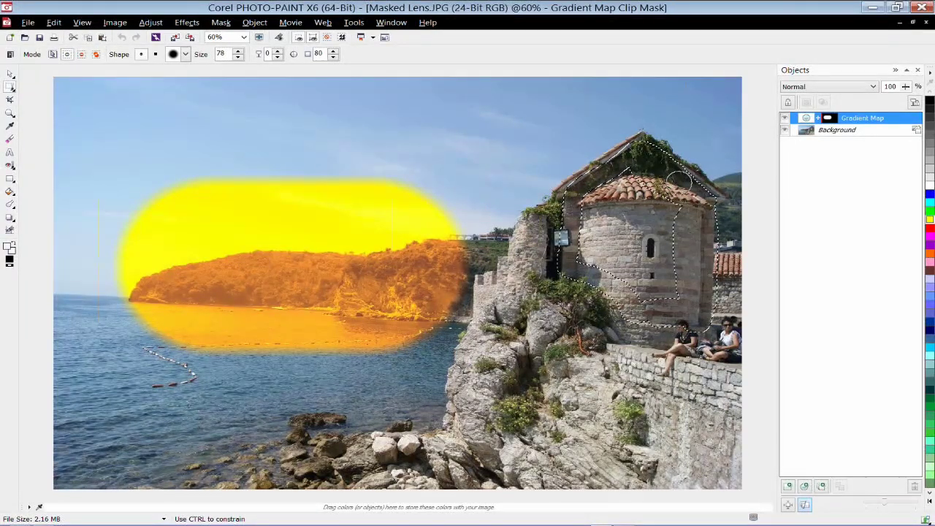
{"action": "mouse_move", "coordinate": [608, 176]}
{"action": "left_mouse_down"}
{"action": "mouse_move", "coordinate": [573, 214]}
{"action": "mouse_move", "coordinate": [592, 253]}
{"action": "mouse_move", "coordinate": [651, 283]}
{"action": "mouse_move", "coordinate": [672, 282]}
{"action": "mouse_move", "coordinate": [660, 269]}
{"action": "mouse_move", "coordinate": [668, 256]}
{"action": "mouse_move", "coordinate": [673, 271]}
{"action": "mouse_move", "coordinate": [676, 228]}
{"action": "mouse_move", "coordinate": [662, 277]}
{"action": "mouse_move", "coordinate": [595, 223]}
{"action": "mouse_move", "coordinate": [603, 204]}
{"action": "mouse_move", "coordinate": [598, 218]}
{"action": "mouse_move", "coordinate": [643, 215]}
{"action": "left_mouse_up"}
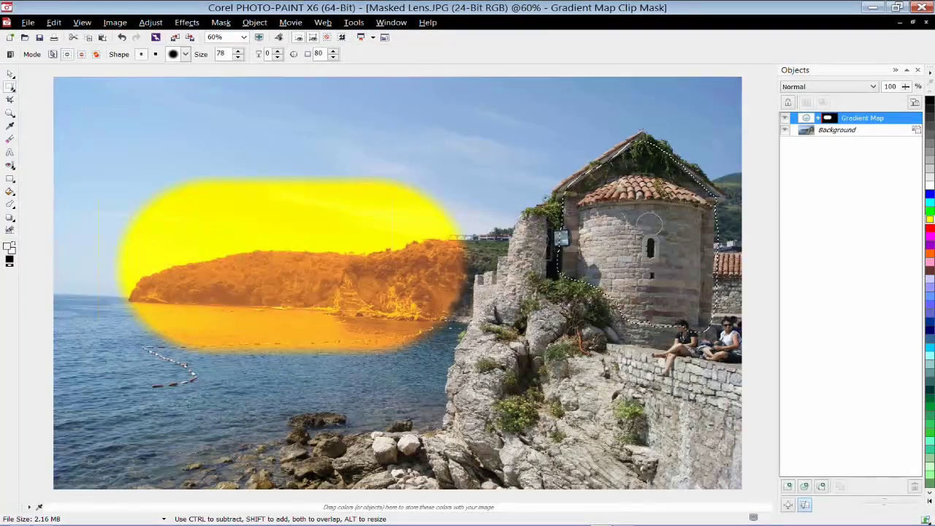
Show the mask overlay, brush over the tower to fill any gaps in the mask, and hide the overlay again.
{"action": "left_click", "coordinate": [222, 23]}
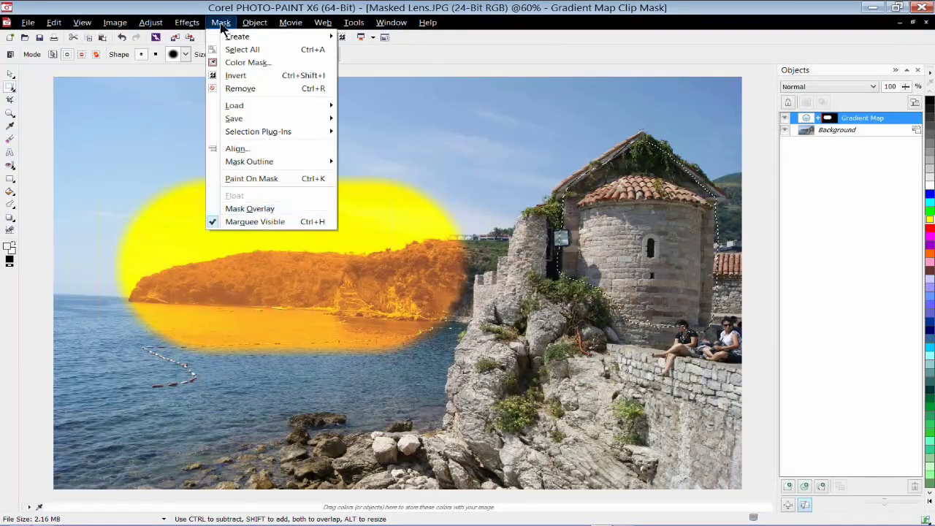
{"action": "left_click", "coordinate": [250, 209]}
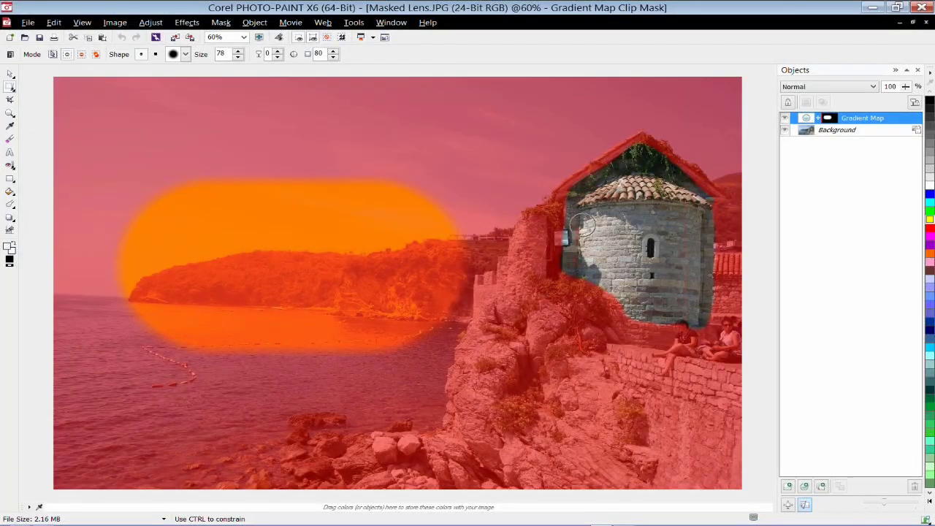
{"action": "mouse_move", "coordinate": [653, 170]}
{"action": "left_mouse_down"}
{"action": "mouse_move", "coordinate": [684, 189]}
{"action": "mouse_move", "coordinate": [691, 218]}
{"action": "mouse_move", "coordinate": [680, 258]}
{"action": "left_mouse_up"}
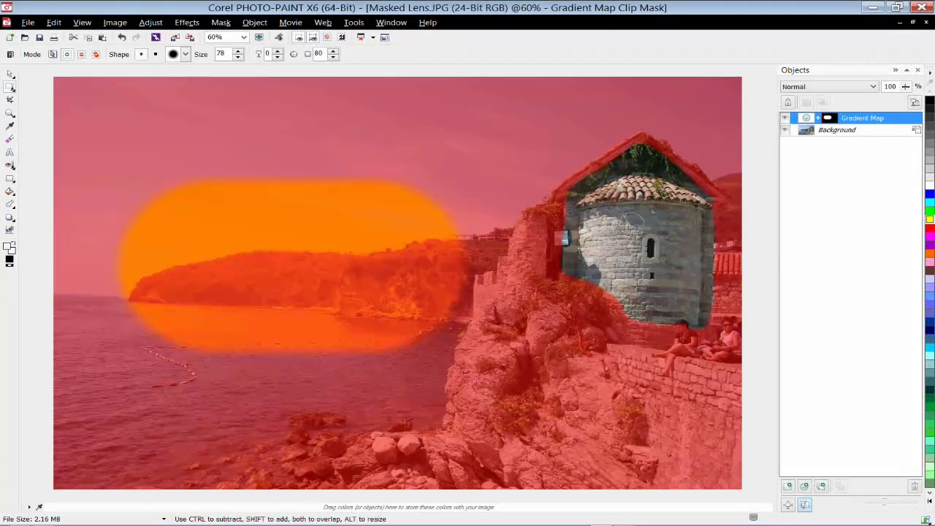
{"action": "left_click", "coordinate": [222, 23]}
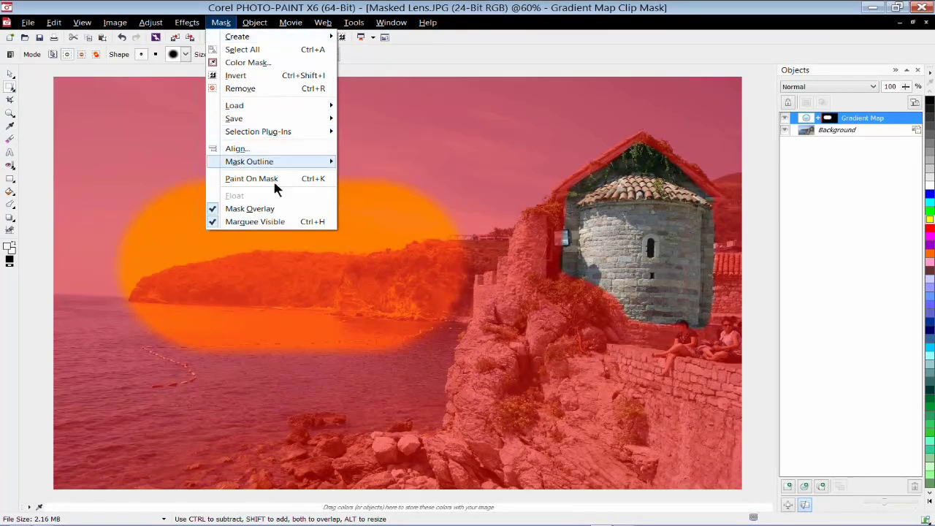
{"action": "left_click", "coordinate": [251, 209]}
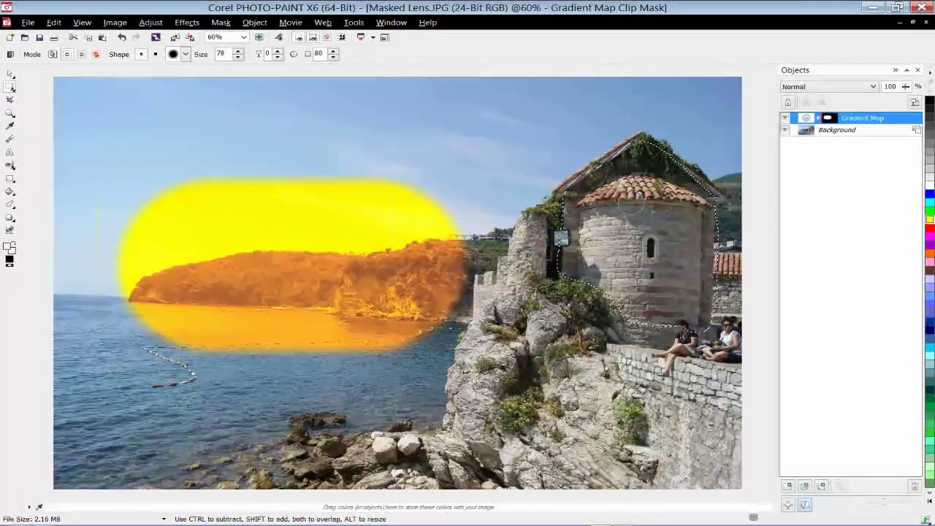
Create a Photo Filter lens from the tower mask, keeping the default lens name.
{"action": "left_click", "coordinate": [257, 28]}
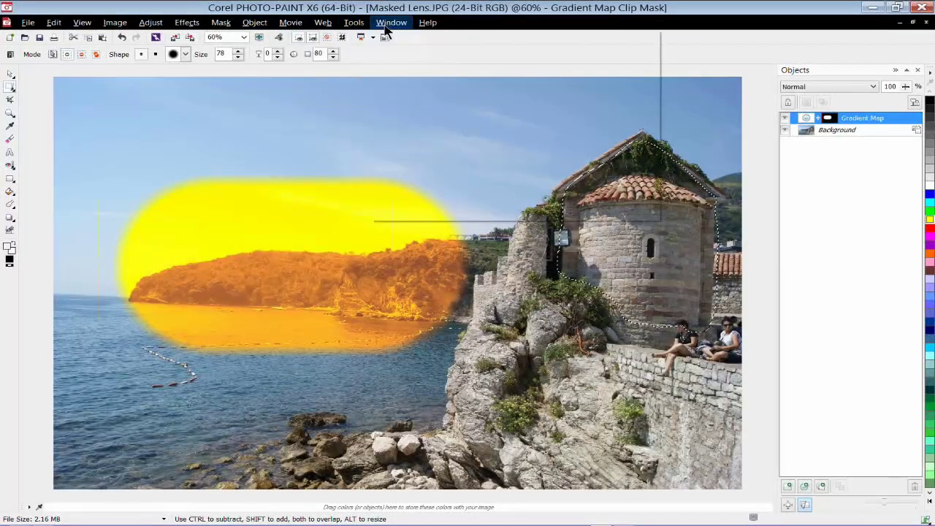
{"action": "mouse_move", "coordinate": [354, 36]}
{"action": "left_click", "coordinate": [429, 98]}
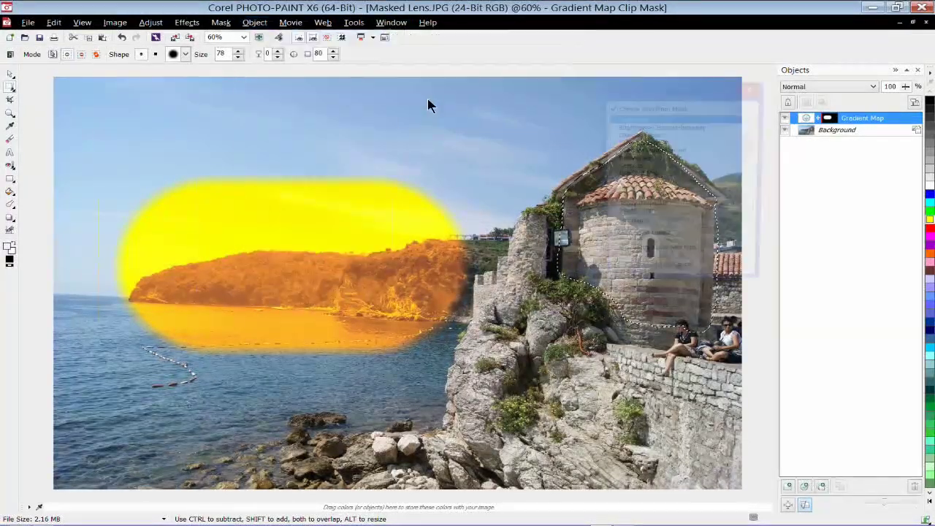
{"action": "left_click_drag", "start_coordinate": [750, 150], "coordinate": [751, 176]}
{"action": "left_click", "coordinate": [648, 127]}
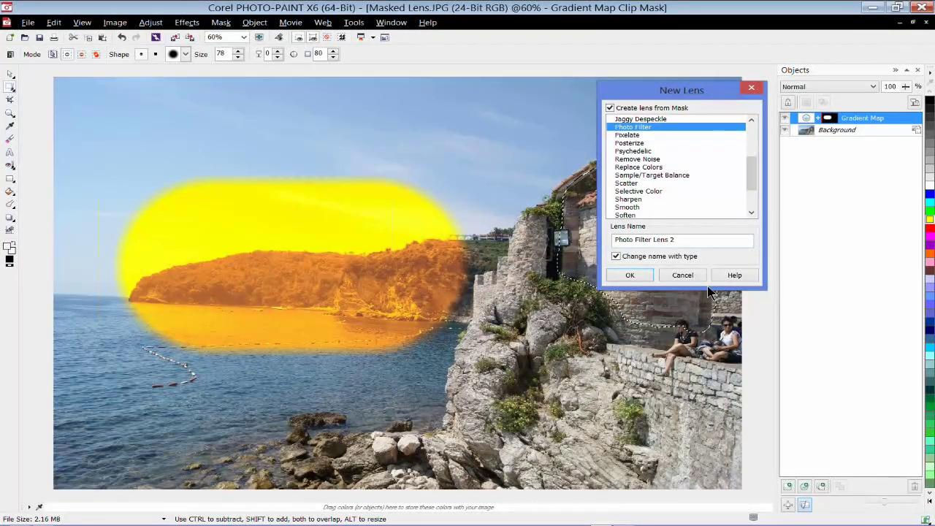
{"action": "left_click", "coordinate": [629, 276]}
Set the photo filter color to light violet-blue with a density of 62% and apply it.
{"action": "left_click_drag", "start_coordinate": [711, 72], "coordinate": [570, 366]}
{"action": "left_click", "coordinate": [548, 402]}
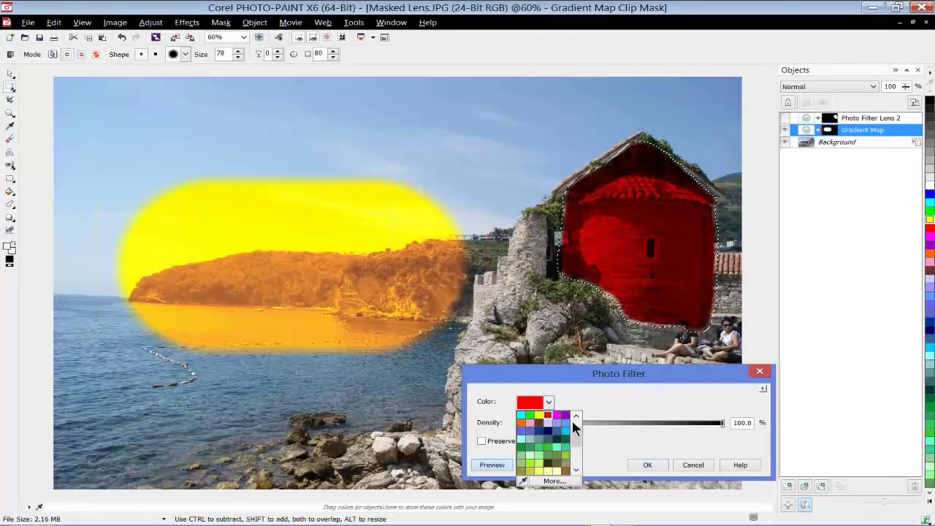
{"action": "left_click", "coordinate": [557, 424]}
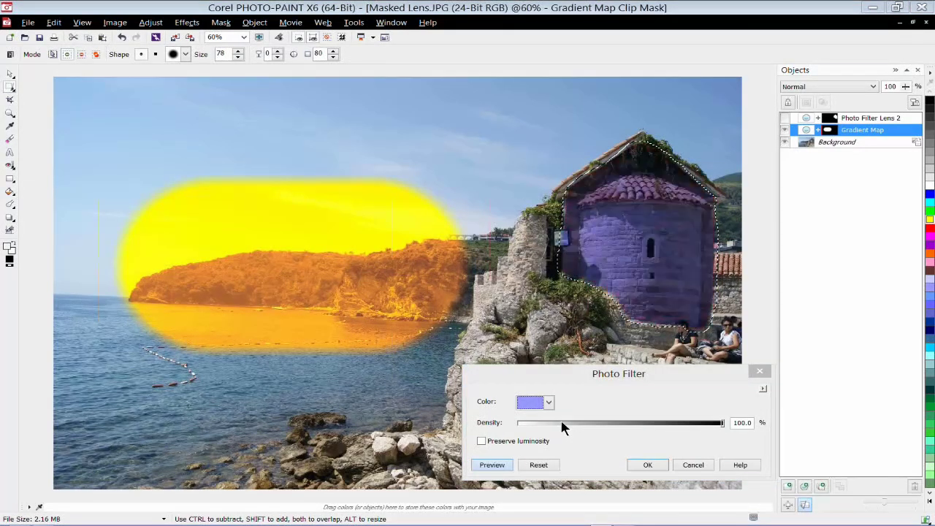
{"action": "left_click_drag", "start_coordinate": [722, 423], "coordinate": [646, 431]}
{"action": "left_click", "coordinate": [648, 465]}
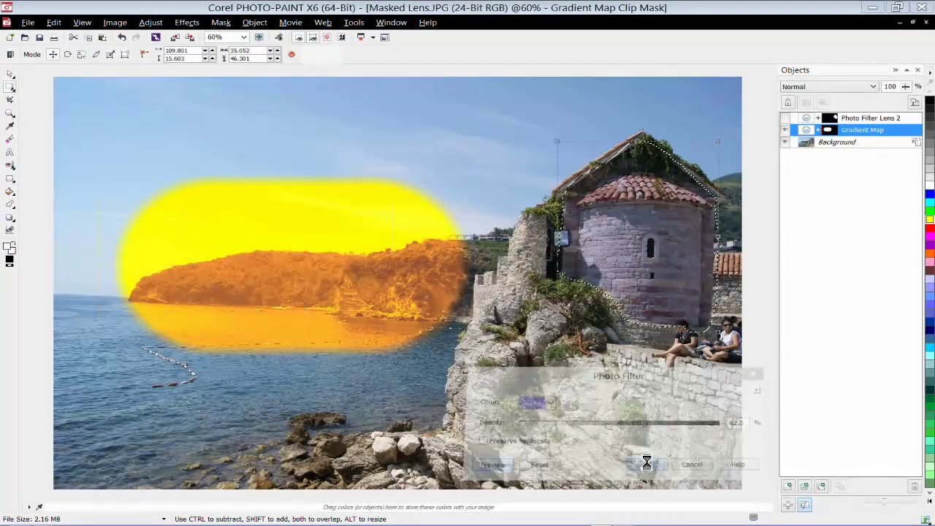
Shift the Photo Filter lens slightly upward on the tower and set its merge mode to Multiply.
{"action": "left_click_drag", "start_coordinate": [590, 213], "coordinate": [650, 239]}
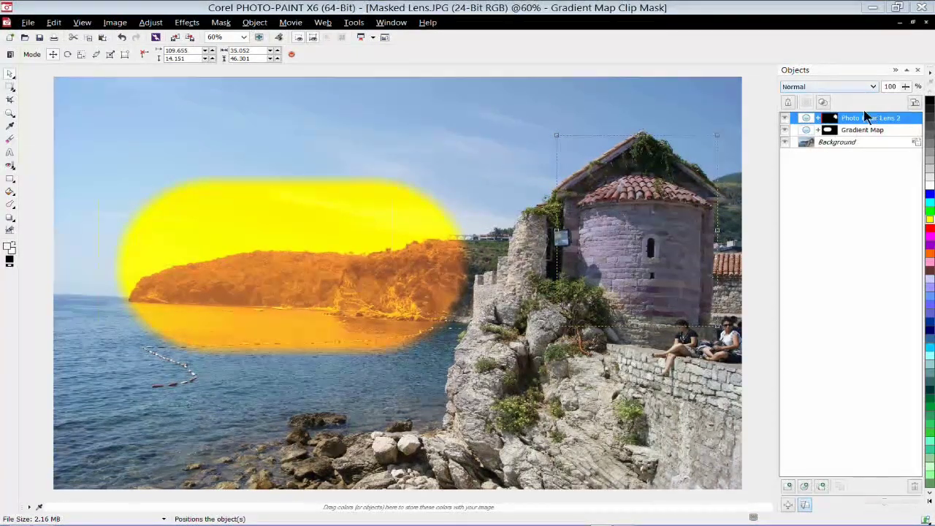
{"action": "left_click", "coordinate": [873, 86]}
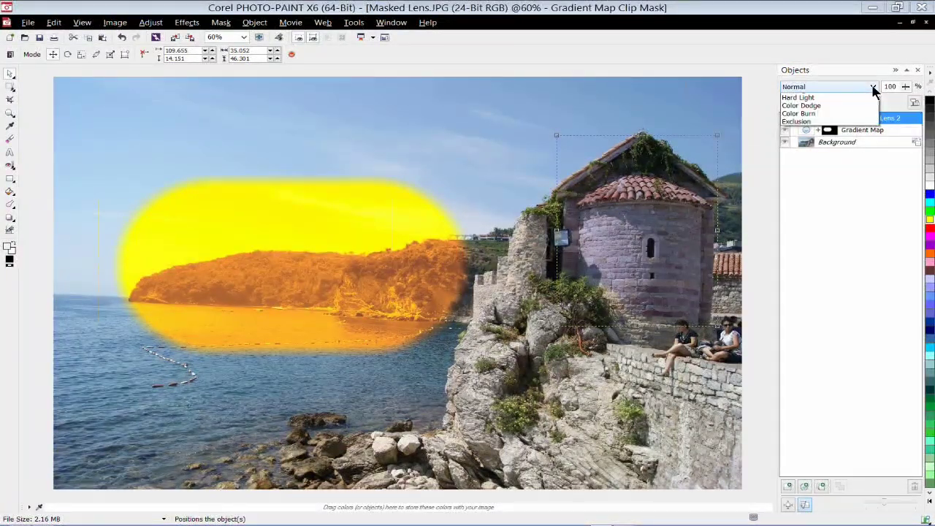
{"action": "left_click", "coordinate": [811, 130]}
{"action": "left_click", "coordinate": [812, 130]}
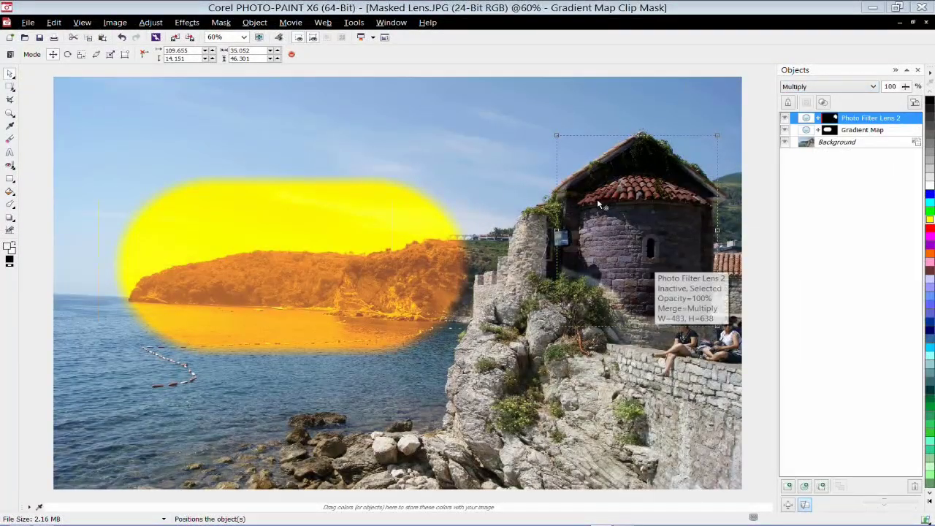
Try the Overlay merge mode on the Photo Filter lens, switch it to Add, and move the lens to overlap the yellow Gradient Map area.
{"action": "left_click", "coordinate": [873, 86]}
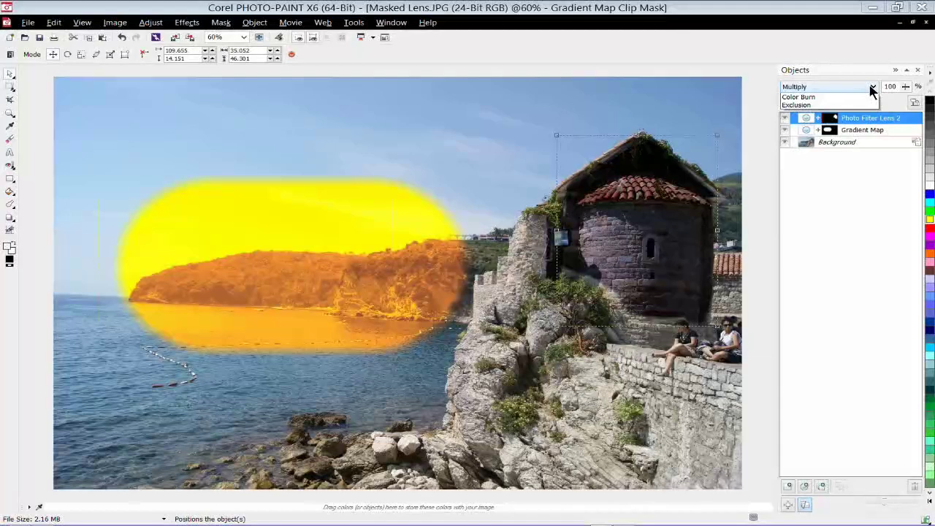
{"action": "left_click", "coordinate": [796, 215]}
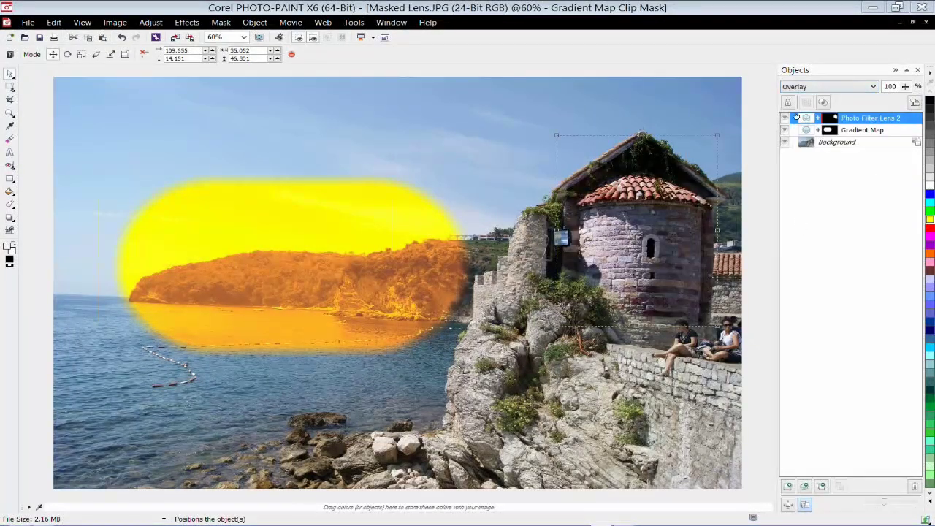
{"action": "left_click", "coordinate": [873, 86]}
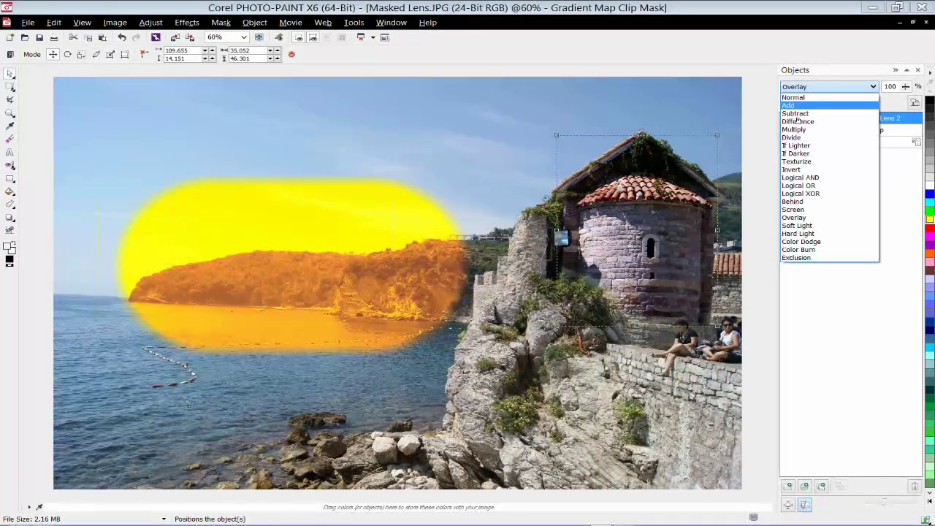
{"action": "left_click", "coordinate": [792, 105]}
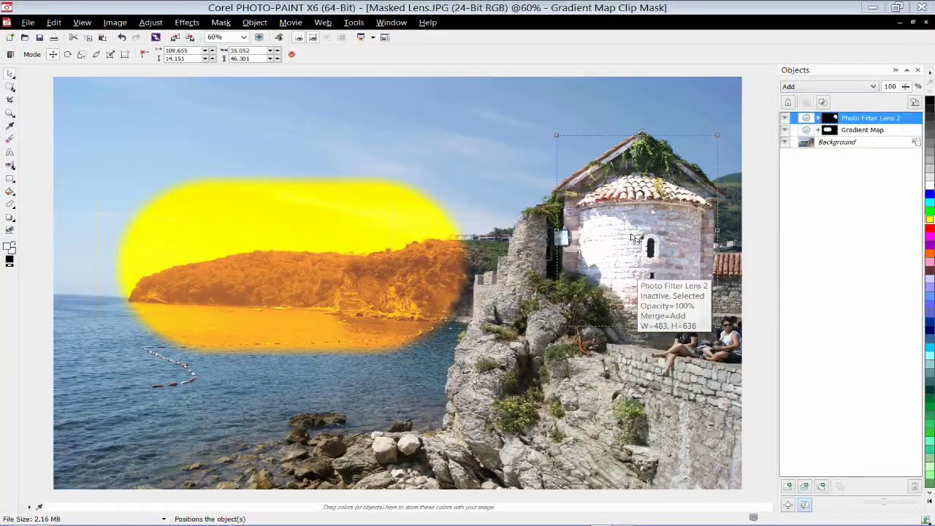
{"action": "left_click_drag", "start_coordinate": [636, 233], "coordinate": [455, 283]}
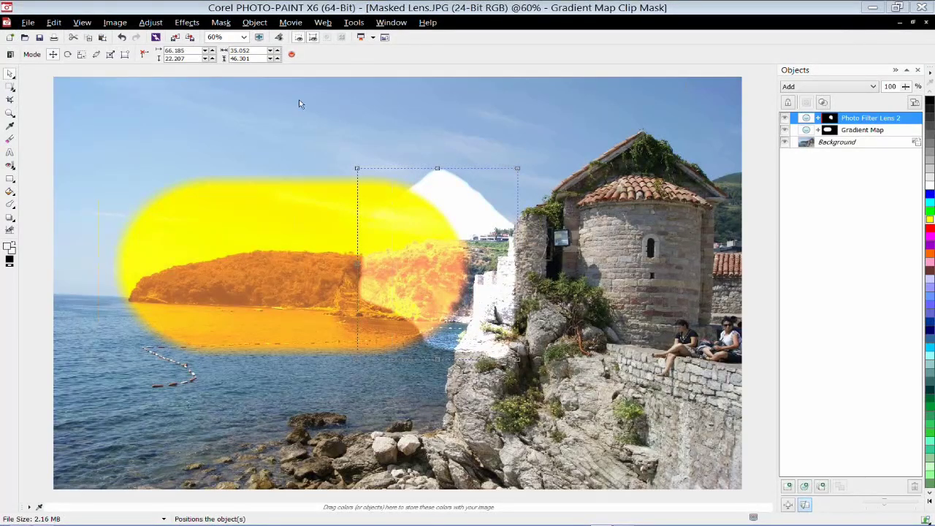
Close Masked Lens.JPG without saving the changes.
{"action": "left_click", "coordinate": [28, 22]}
{"action": "left_click", "coordinate": [51, 89]}
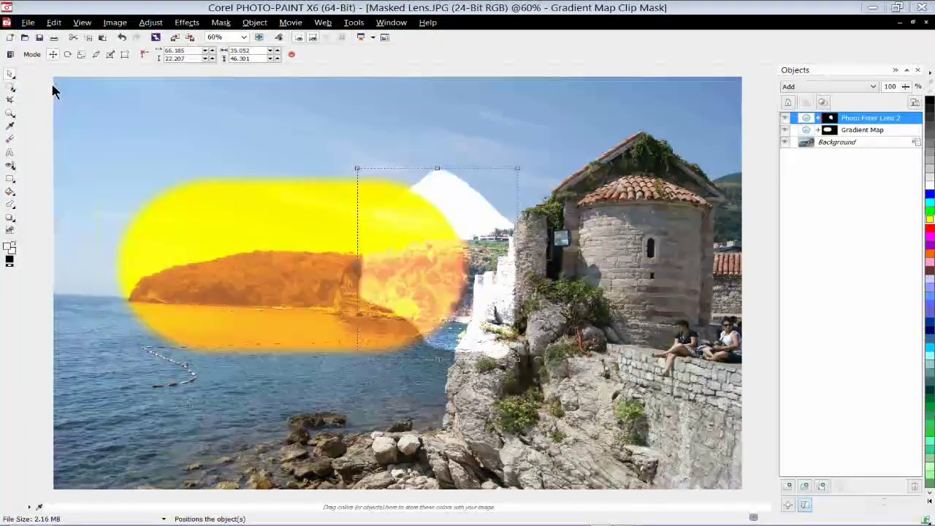
{"action": "left_click", "coordinate": [492, 292]}
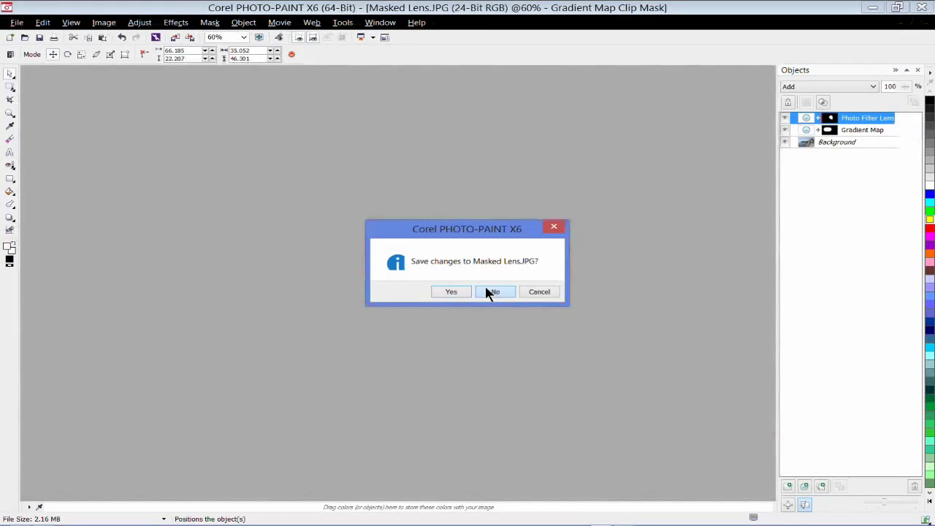
Open Multiple Lenses.JPG from the original images folder and maximize its image window.
{"action": "left_click", "coordinate": [24, 37]}
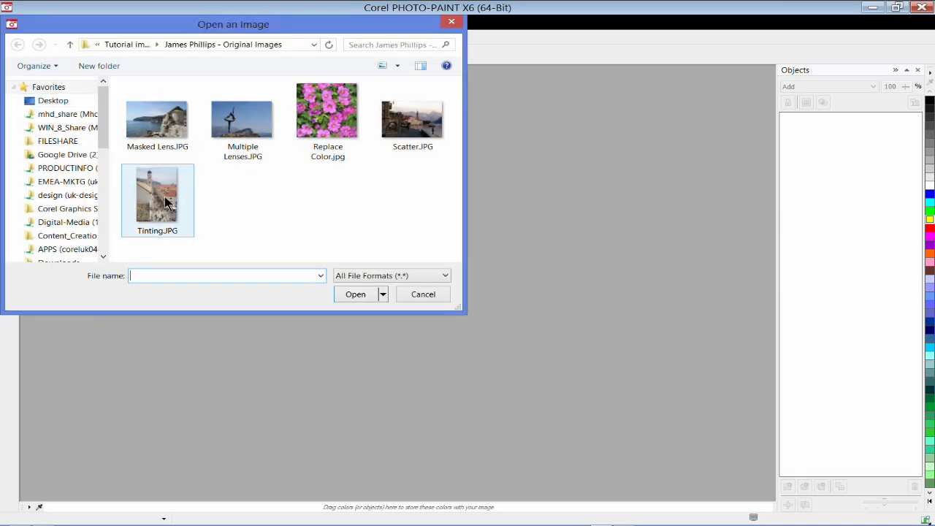
{"action": "left_click", "coordinate": [244, 126]}
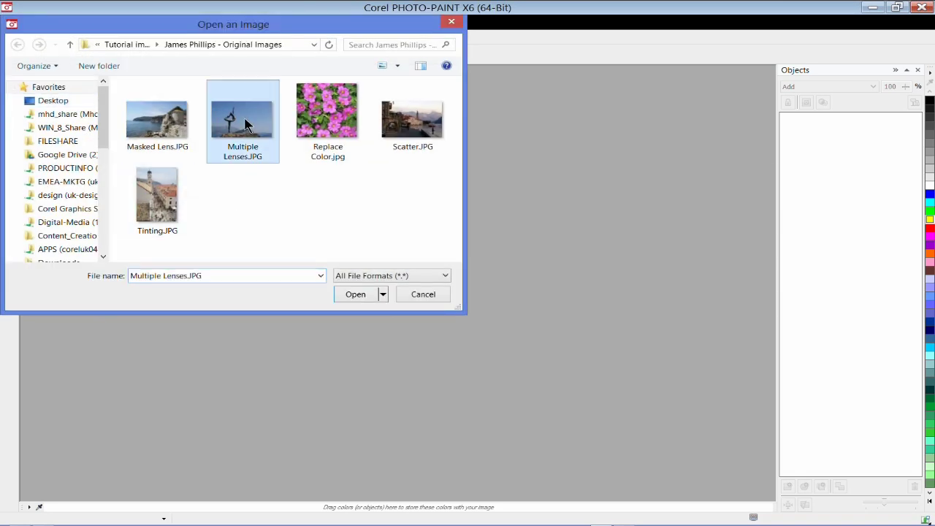
{"action": "left_click", "coordinate": [361, 294]}
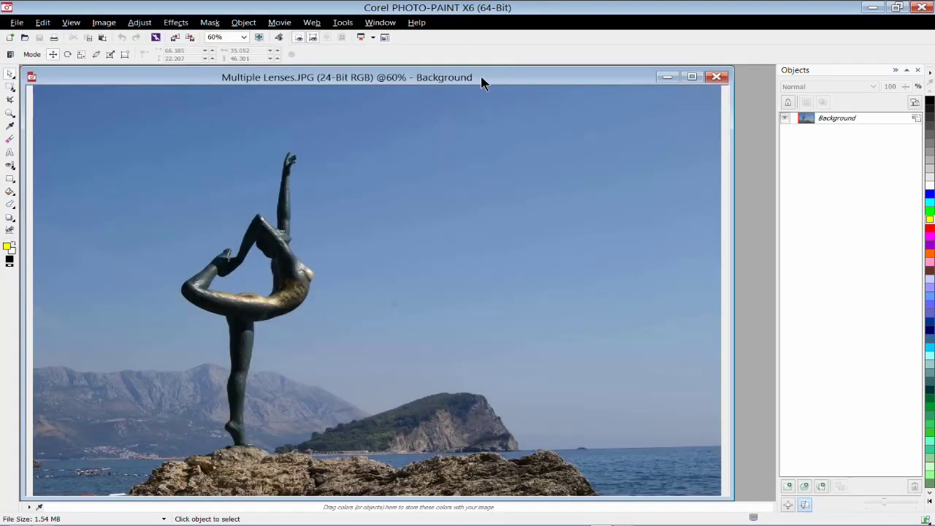
{"action": "double_click", "coordinate": [497, 77]}
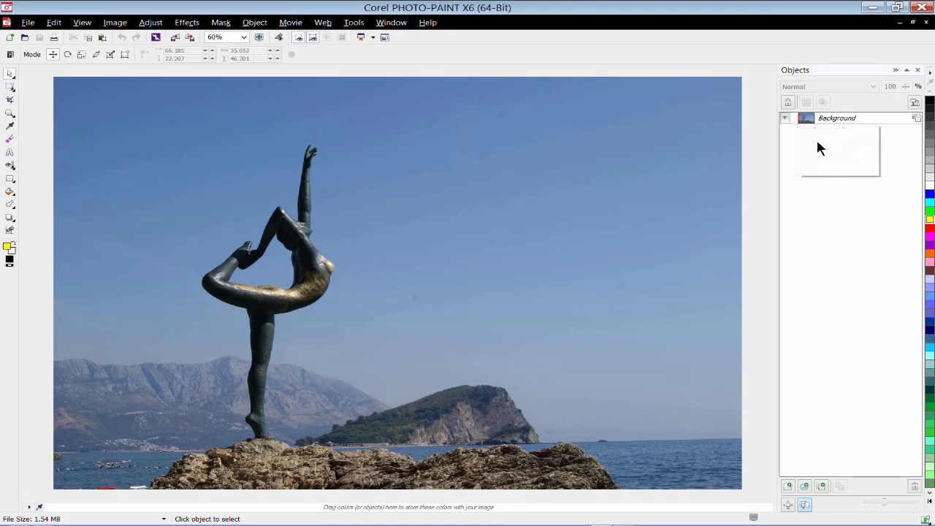
Duplicate the Background and rename the duplicate object "working image".
{"action": "right_click", "coordinate": [850, 126]}
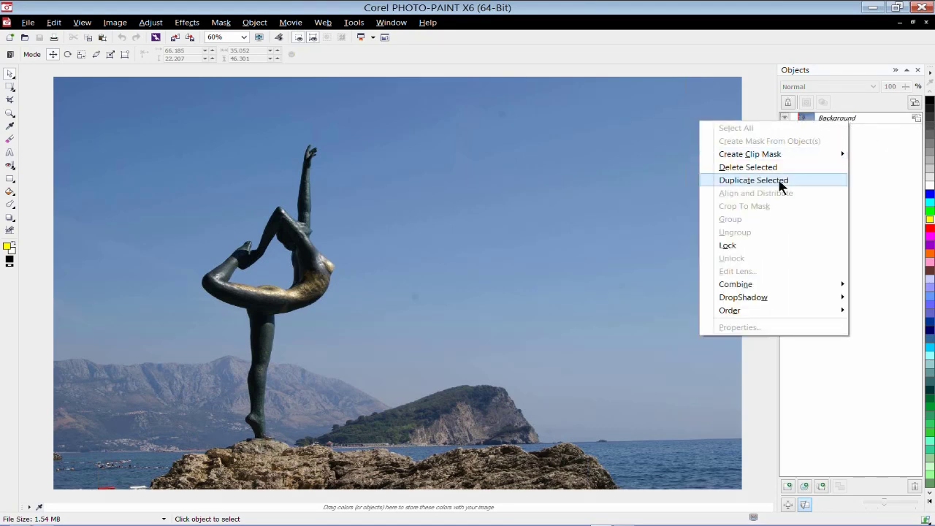
{"action": "left_click", "coordinate": [727, 181]}
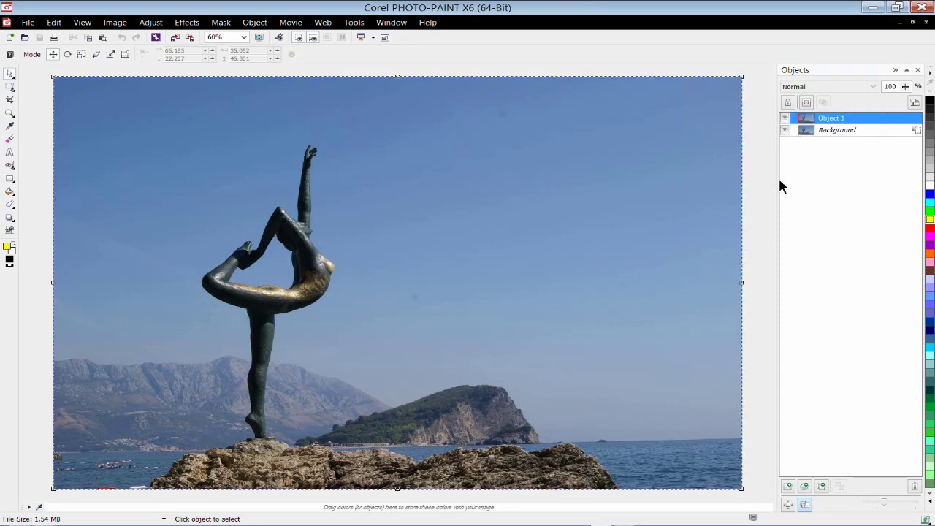
{"action": "left_click", "coordinate": [825, 119]}
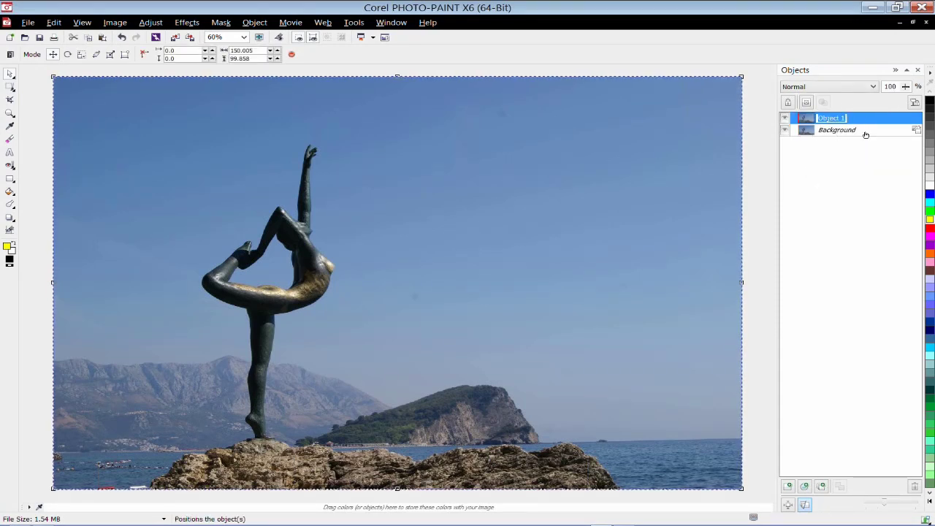
{"action": "type", "text": "workin"}
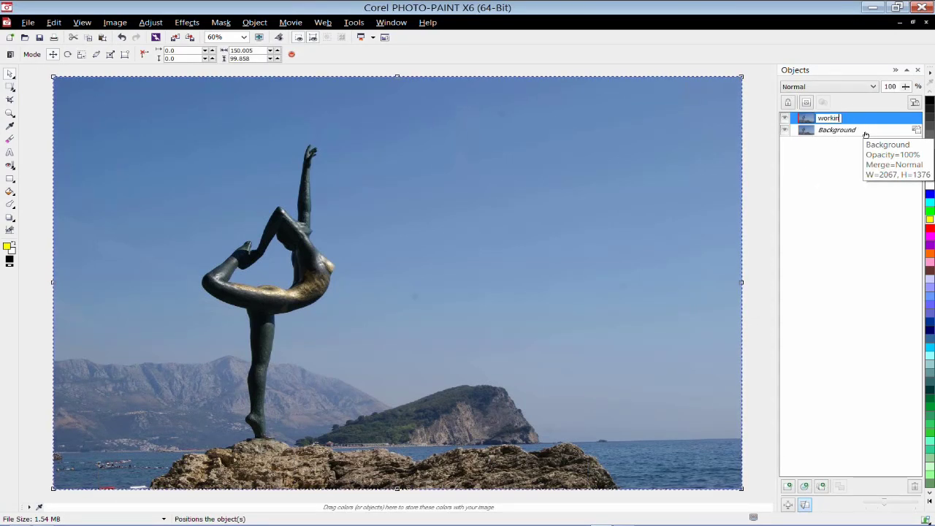
{"action": "type", "text": "g image"}
{"action": "key", "text": "Return"}
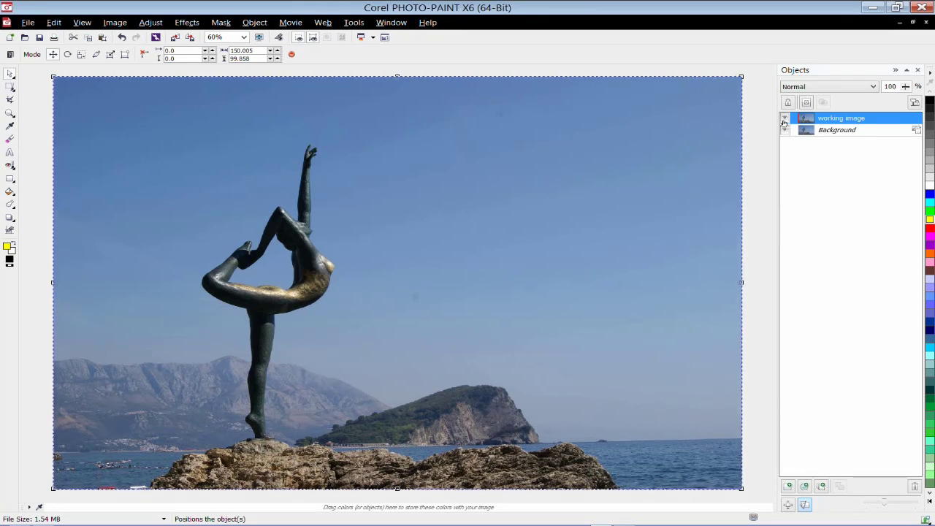
Create a new Photo Filter lens above the working image and name it "Orange filter".
{"action": "left_click", "coordinate": [252, 24]}
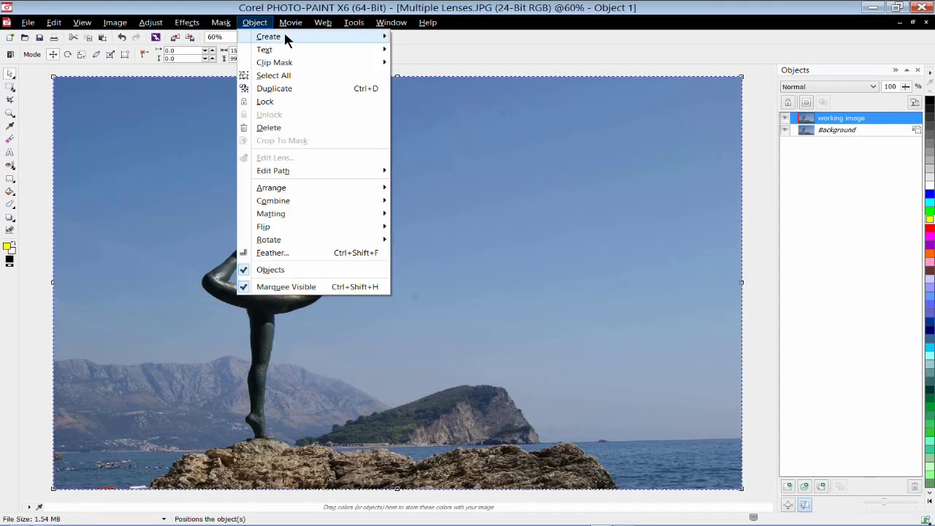
{"action": "mouse_move", "coordinate": [278, 36]}
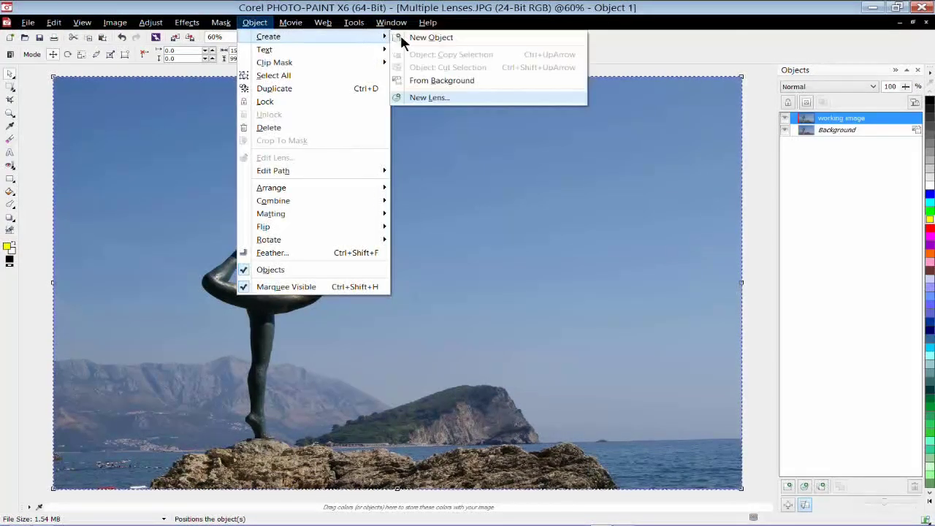
{"action": "left_click", "coordinate": [435, 100]}
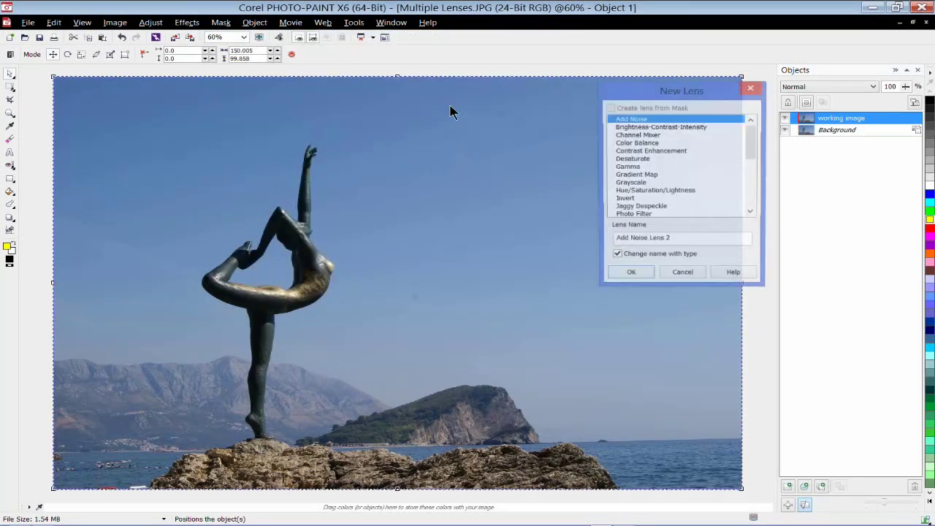
{"action": "left_click_drag", "start_coordinate": [752, 140], "coordinate": [753, 175]}
{"action": "left_click", "coordinate": [643, 144]}
{"action": "left_click_drag", "start_coordinate": [739, 241], "coordinate": [606, 243]}
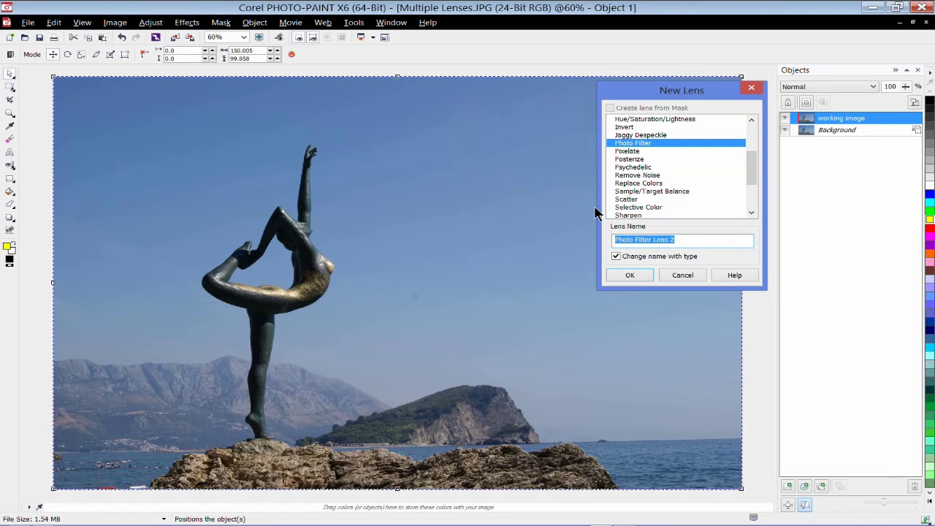
{"action": "type", "text": "Orange filter"}
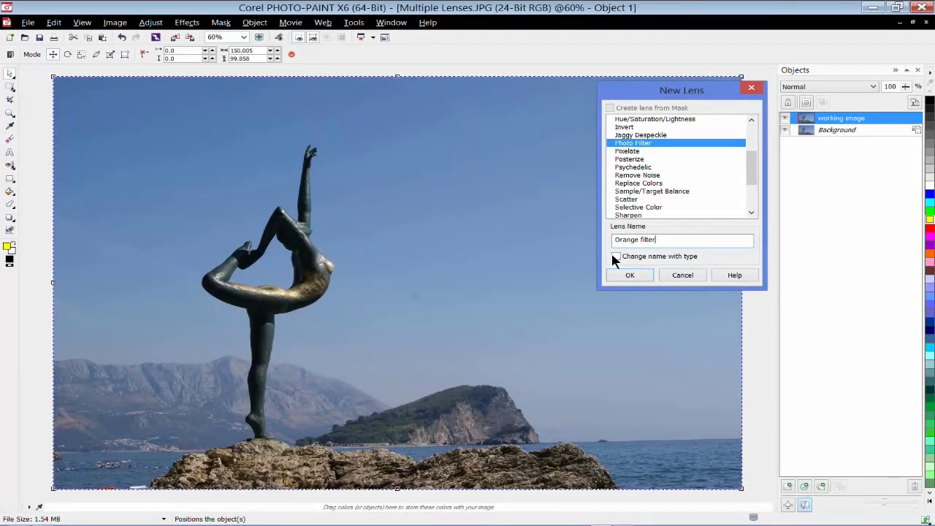
{"action": "left_click", "coordinate": [630, 276]}
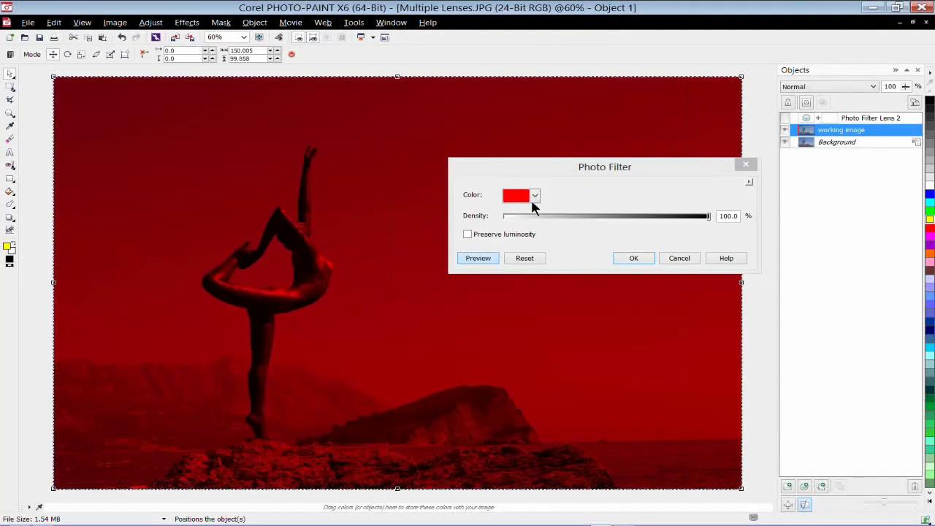
Set the photo filter color to orange with a density of 80% and apply it.
{"action": "left_click", "coordinate": [534, 197]}
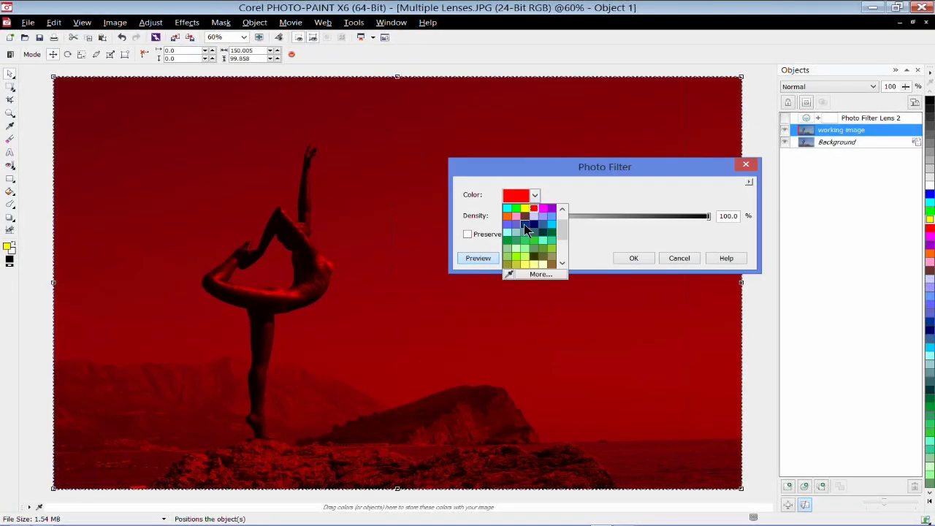
{"action": "left_click", "coordinate": [507, 218]}
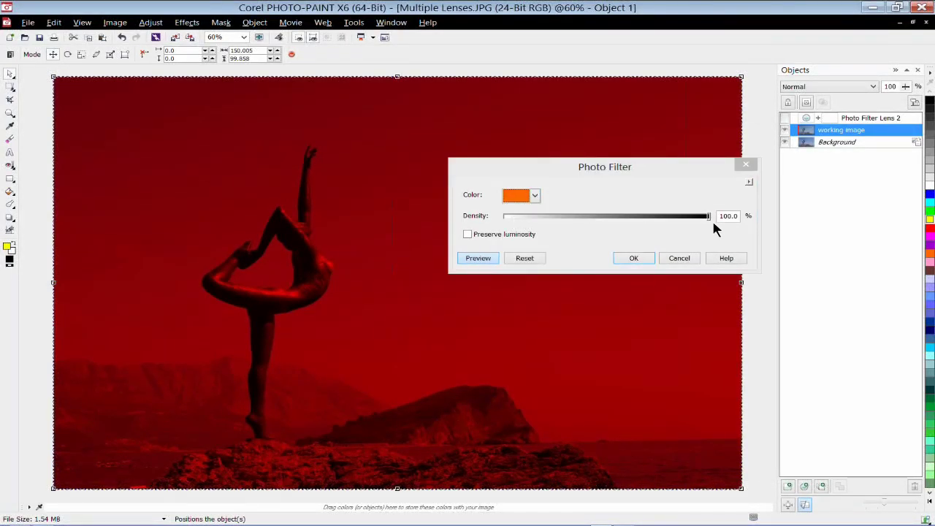
{"action": "left_click_drag", "start_coordinate": [708, 224], "coordinate": [669, 224]}
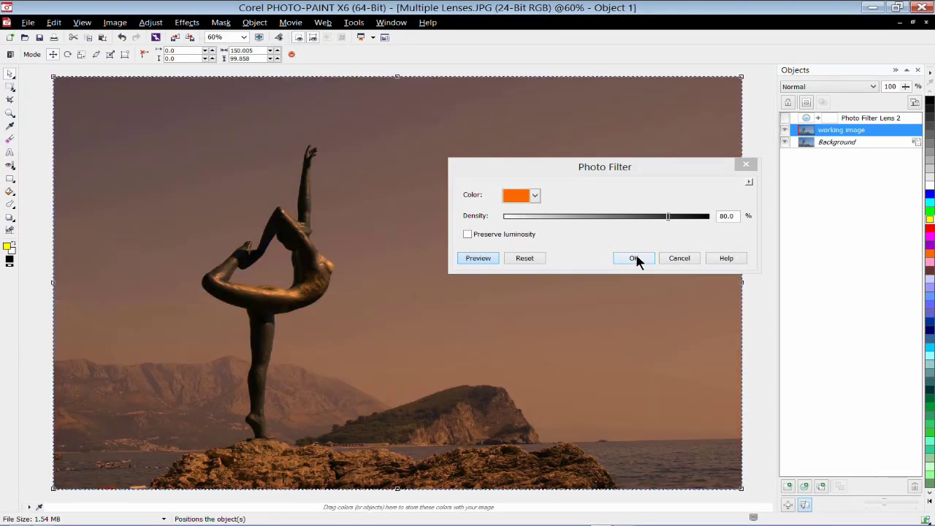
{"action": "left_click", "coordinate": [635, 254]}
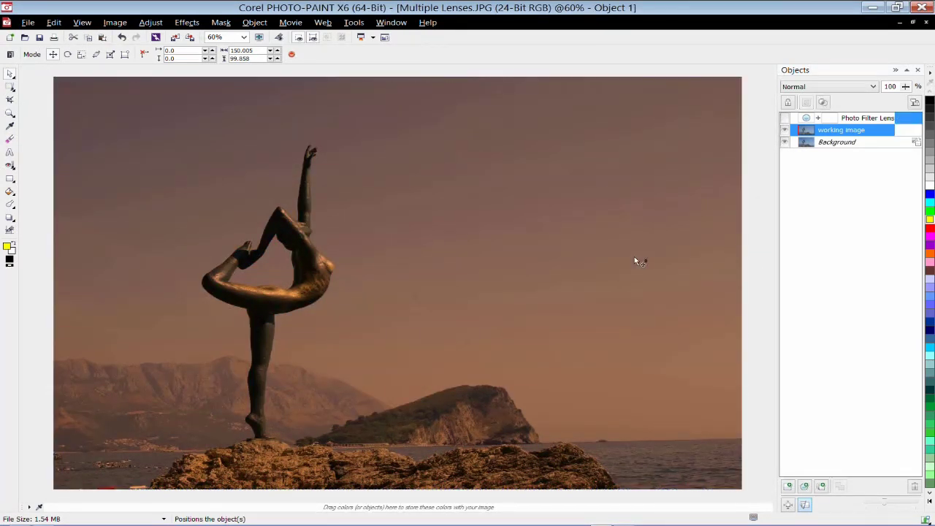
Create a new Pixelate lens above the Orange filter and name it "Radial pixelate".
{"action": "left_click", "coordinate": [255, 22]}
{"action": "mouse_move", "coordinate": [311, 40]}
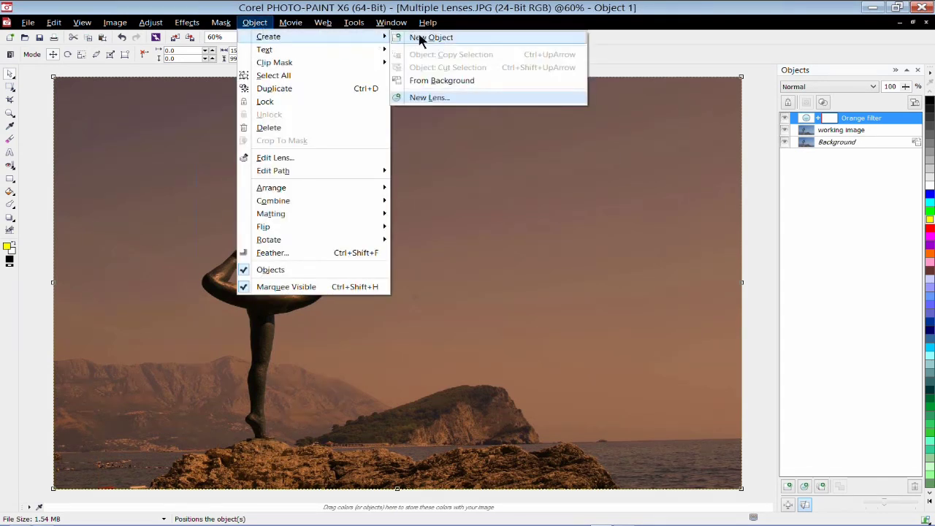
{"action": "left_click", "coordinate": [431, 98]}
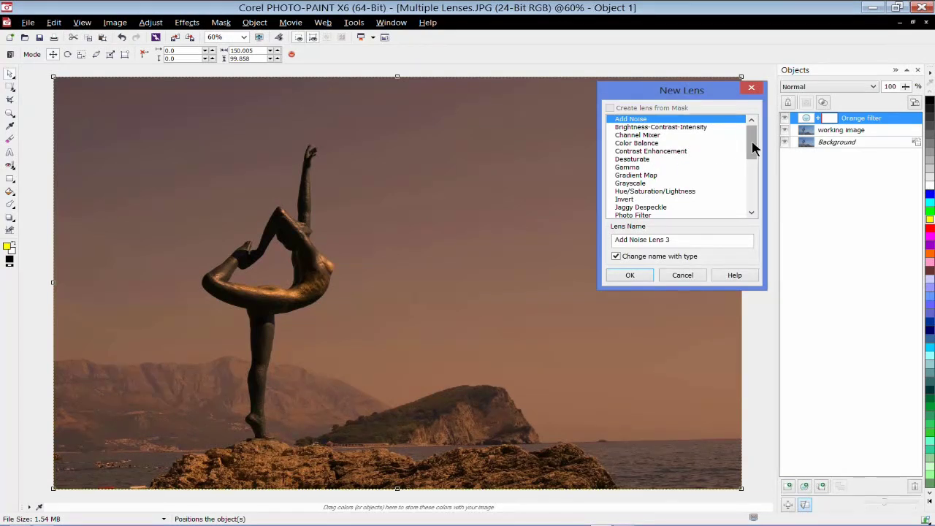
{"action": "left_click_drag", "start_coordinate": [756, 144], "coordinate": [753, 173]}
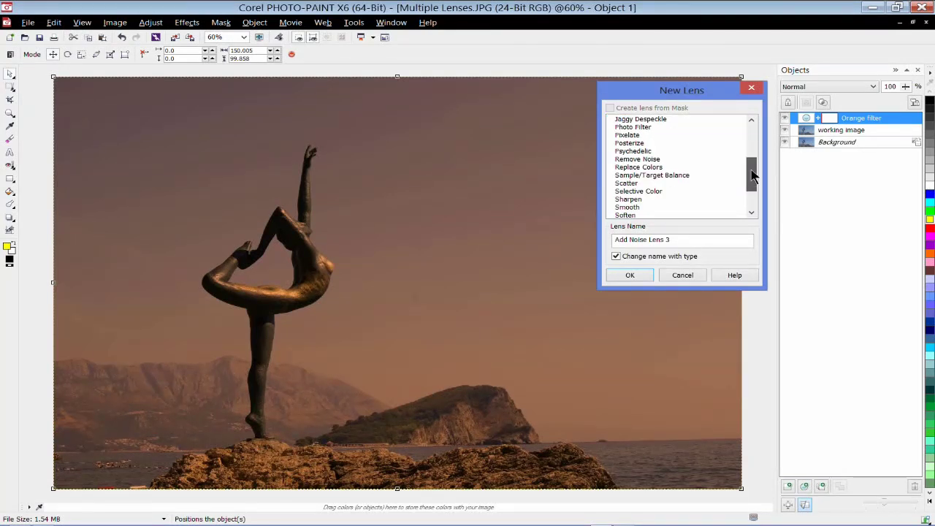
{"action": "left_click", "coordinate": [637, 136]}
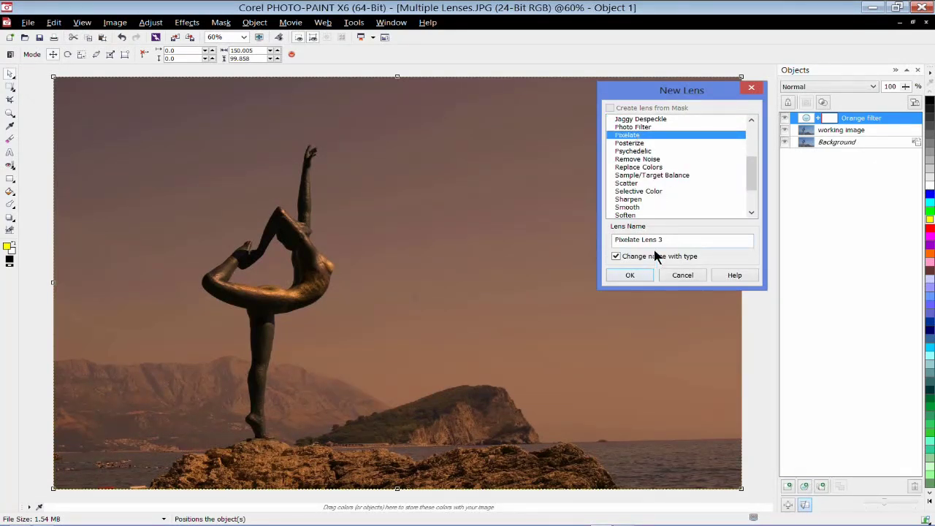
{"action": "left_click_drag", "start_coordinate": [661, 239], "coordinate": [595, 246]}
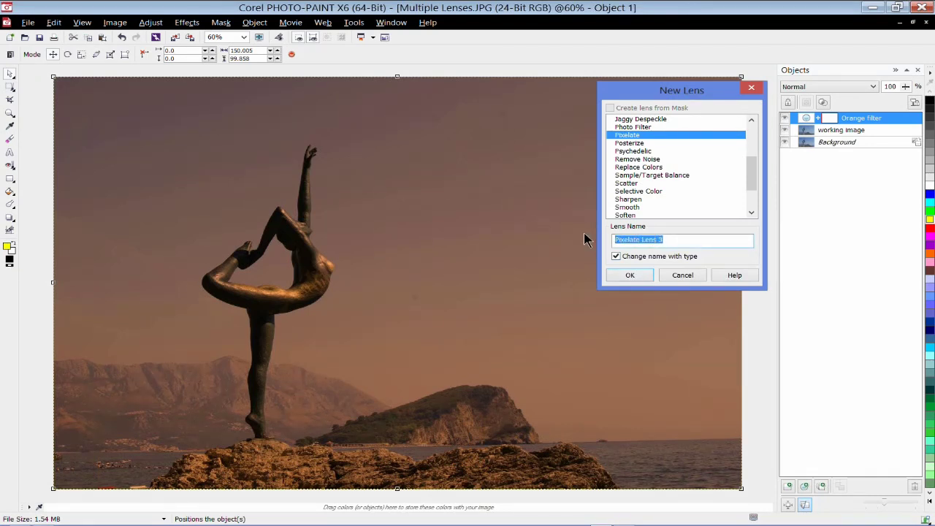
{"action": "type", "text": "Radial pixelate"}
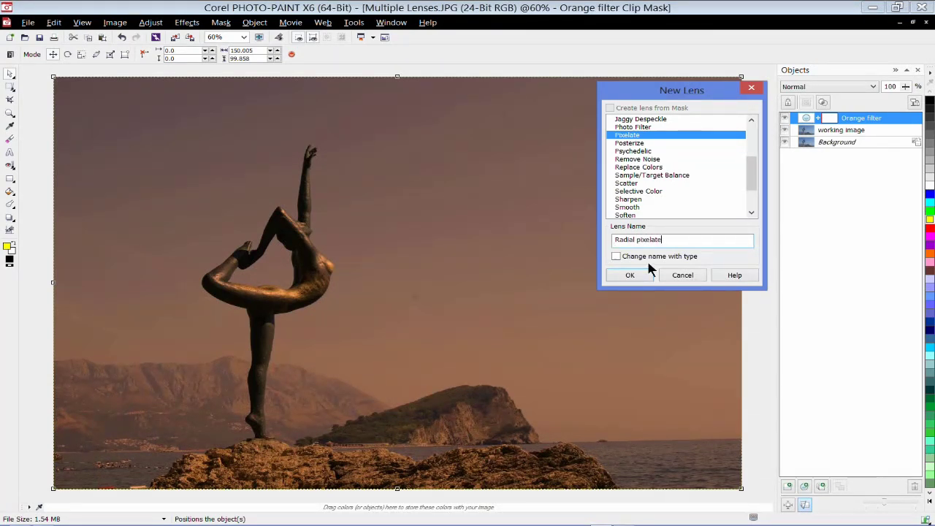
{"action": "left_click", "coordinate": [631, 276]}
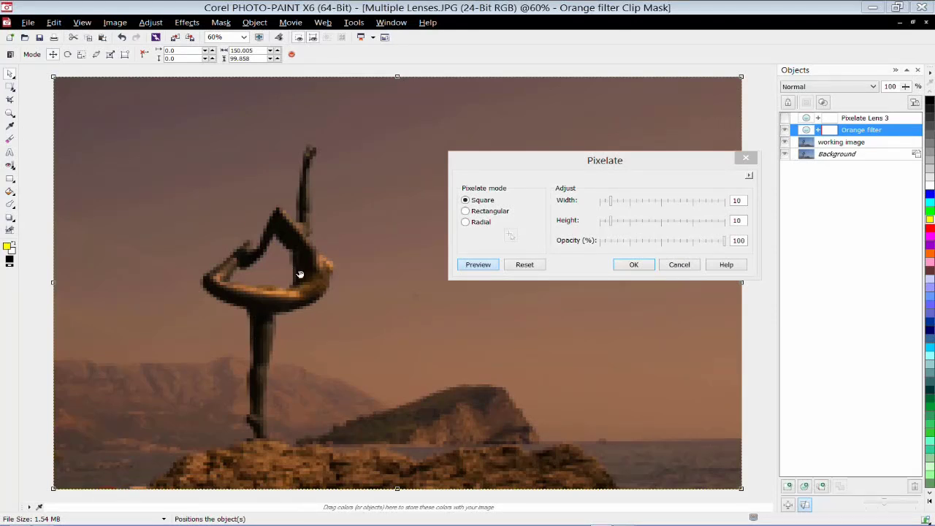
Set the pixelate mode to Radial and place the effect's center at the bottom-left corner of the photo.
{"action": "left_click", "coordinate": [465, 222]}
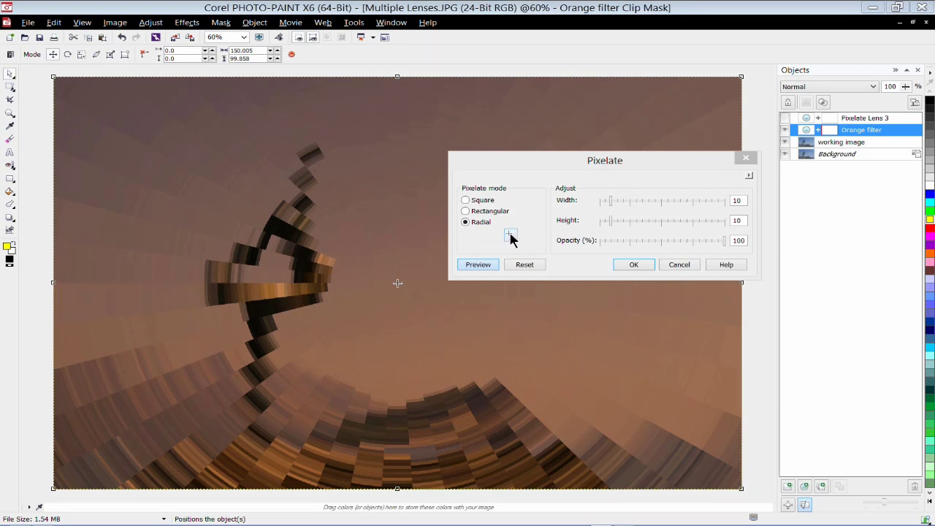
{"action": "left_click", "coordinate": [511, 235]}
{"action": "left_click", "coordinate": [317, 319]}
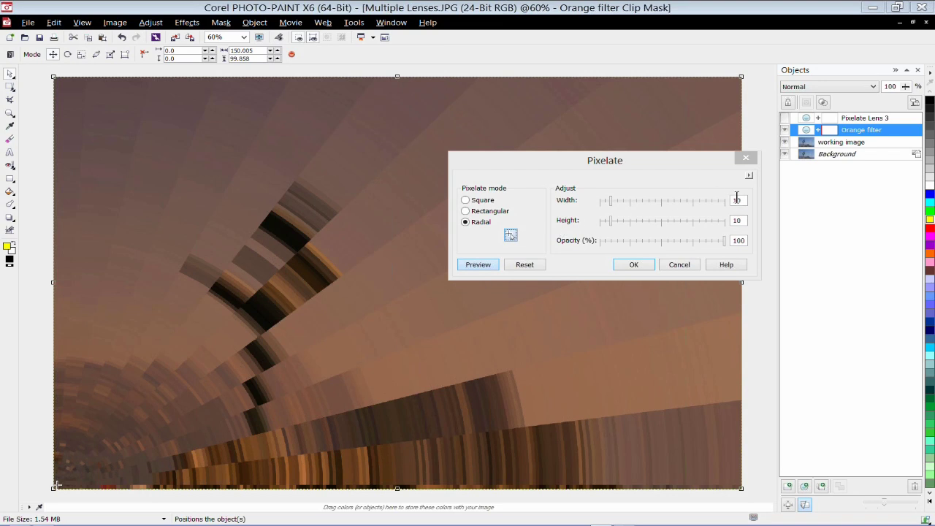
Set the radial pixelate width to 6 and height to 2 at 100% opacity and apply the lens.
{"action": "left_click_drag", "start_coordinate": [745, 200], "coordinate": [731, 200]}
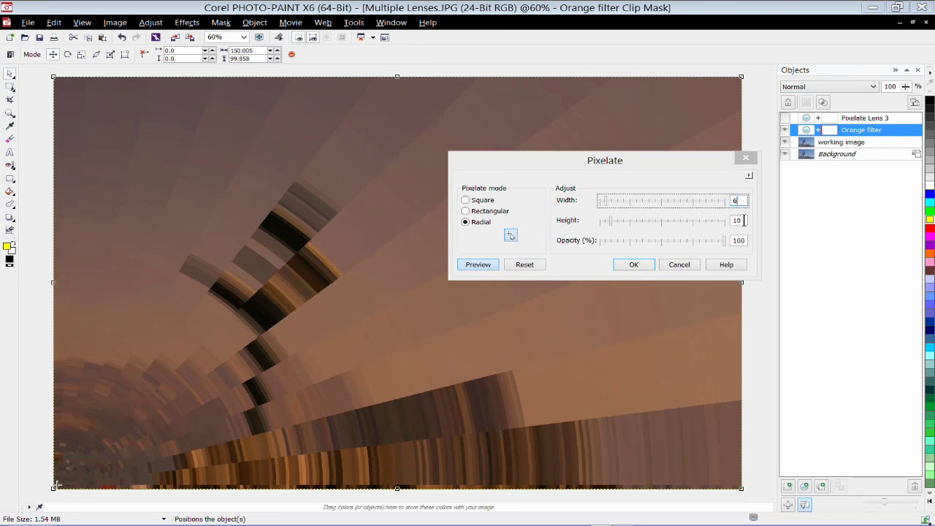
{"action": "left_click_drag", "start_coordinate": [743, 220], "coordinate": [731, 220]}
{"action": "type", "text": "2"}
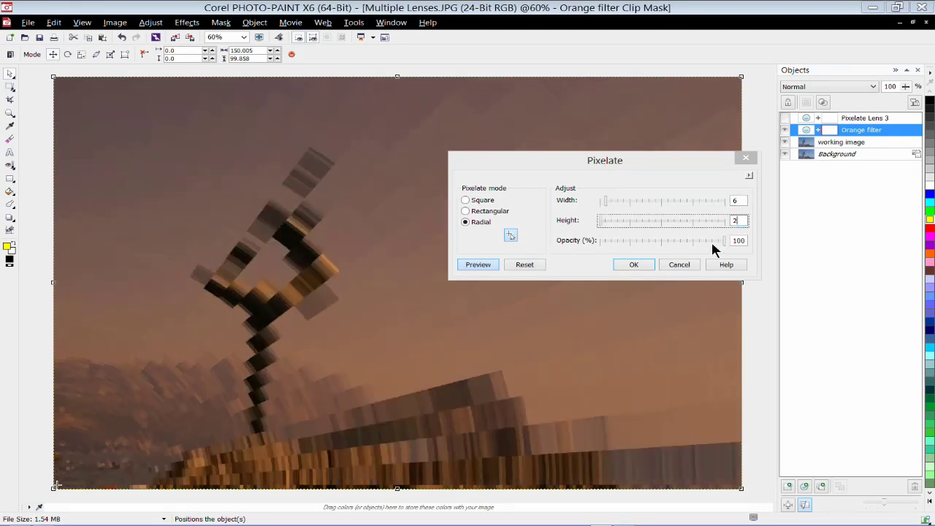
{"action": "left_click", "coordinate": [635, 267]}
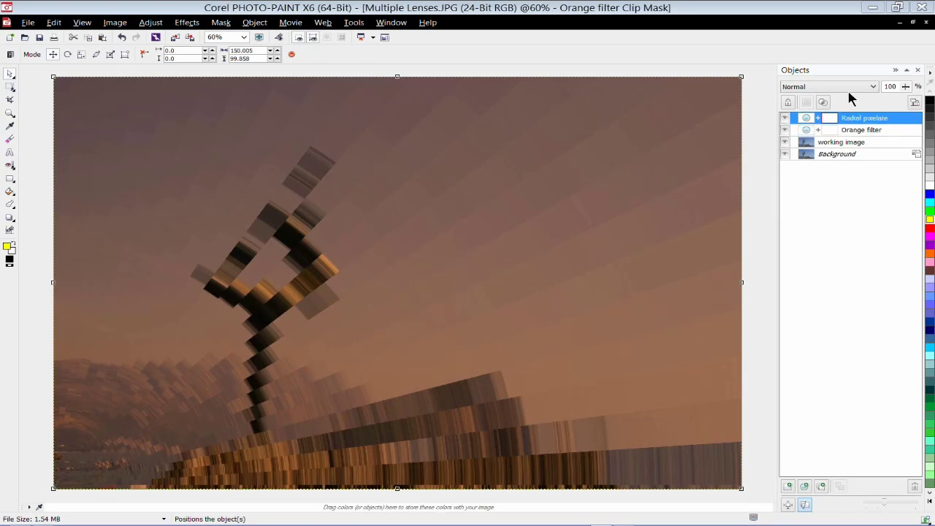
Try the Difference, Screen, Overlay and Exclusion merge modes on the Radial pixelate lens.
{"action": "left_click", "coordinate": [873, 86]}
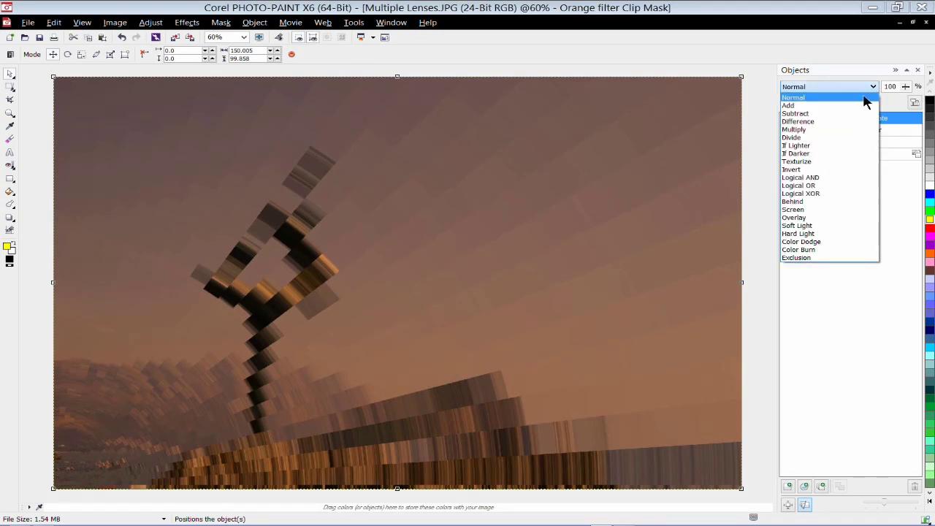
{"action": "left_click", "coordinate": [818, 122]}
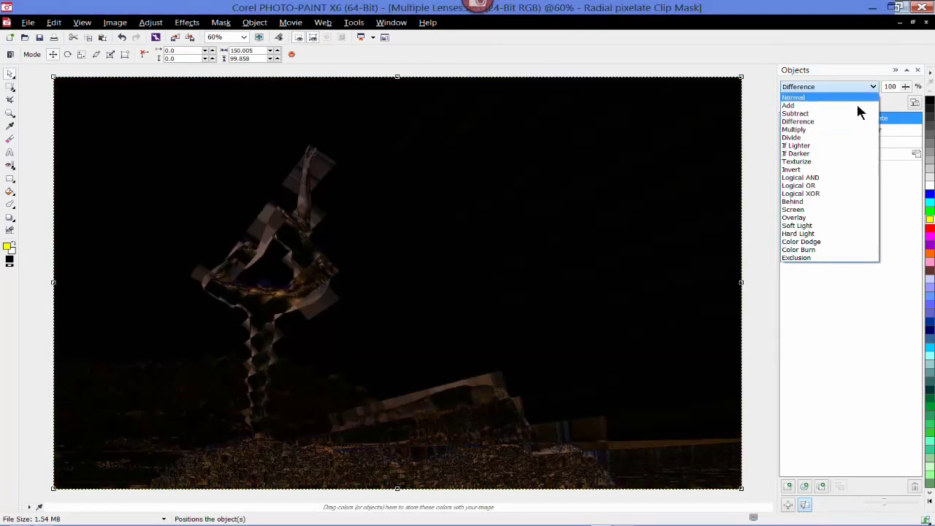
{"action": "left_click", "coordinate": [807, 211]}
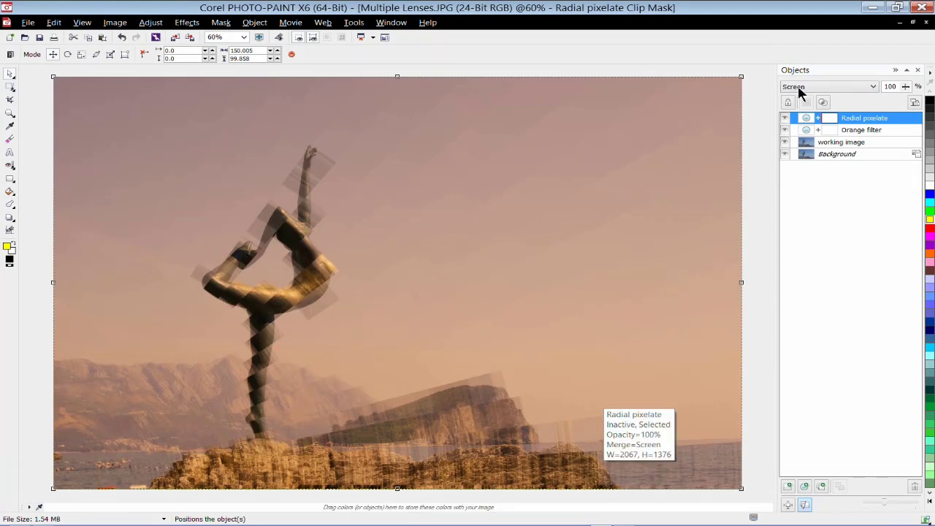
{"action": "left_click", "coordinate": [873, 87]}
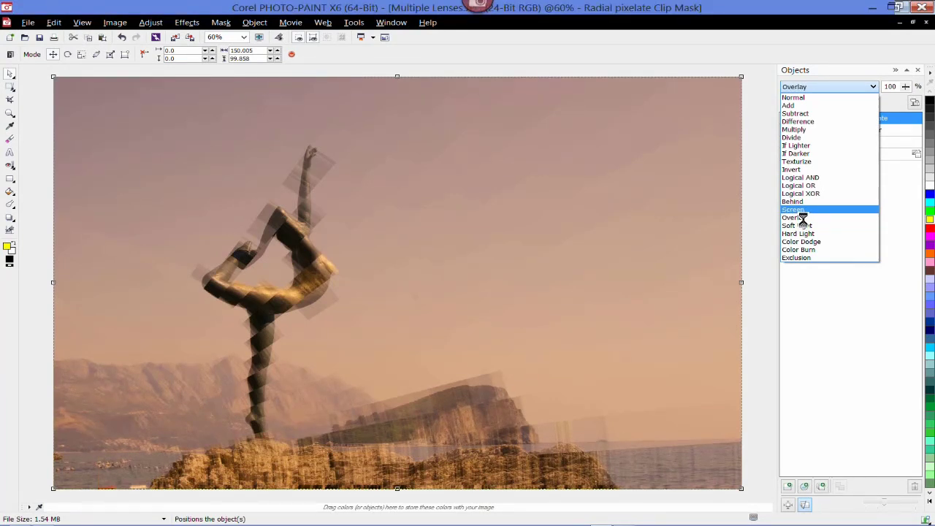
{"action": "left_click", "coordinate": [802, 218]}
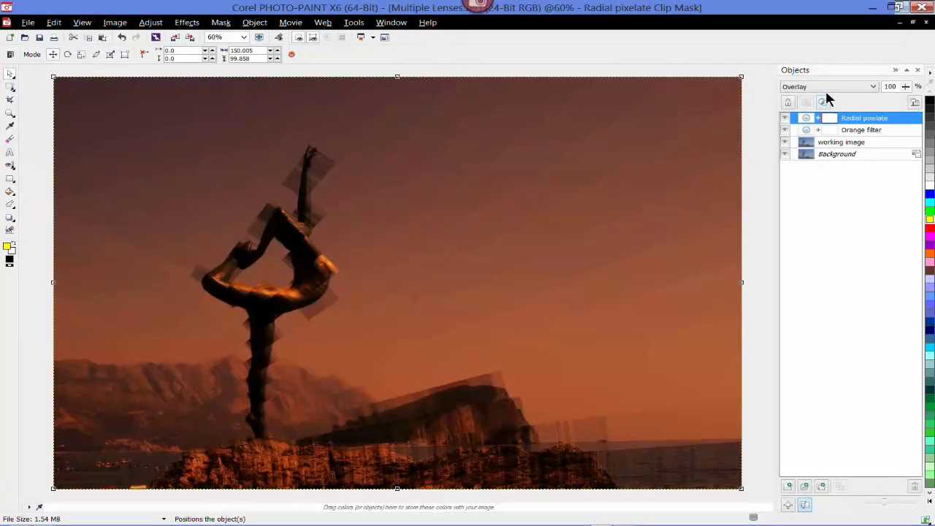
{"action": "left_click", "coordinate": [873, 87]}
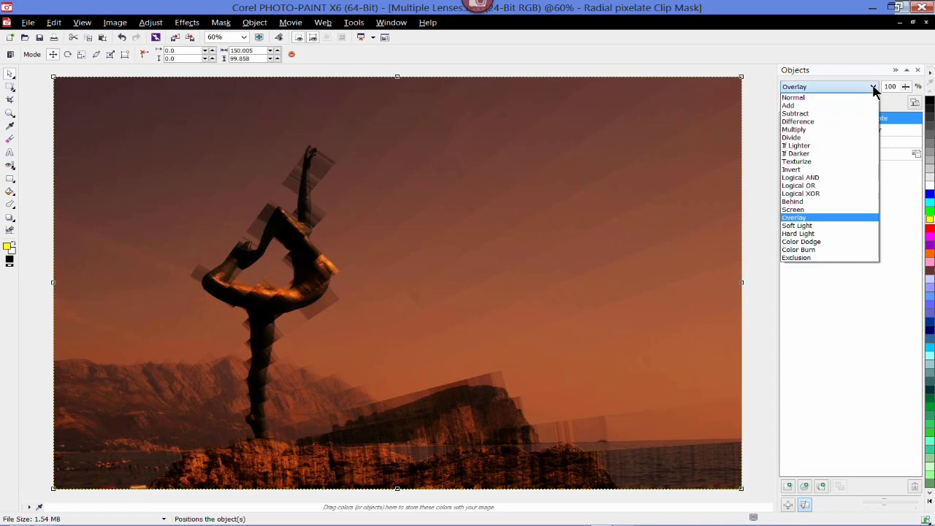
{"action": "left_click", "coordinate": [791, 259]}
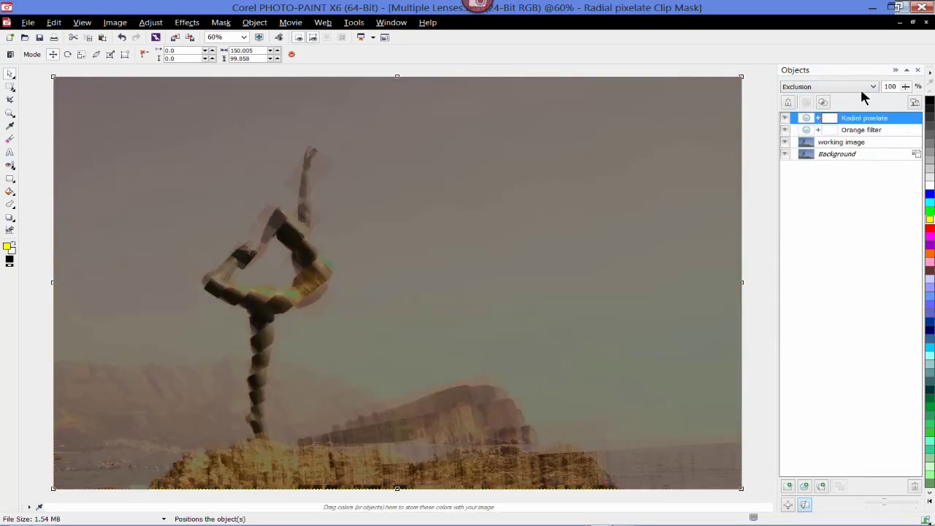
Set the merge mode of the Radial pixelate lens to Overlay.
{"action": "left_click", "coordinate": [873, 86]}
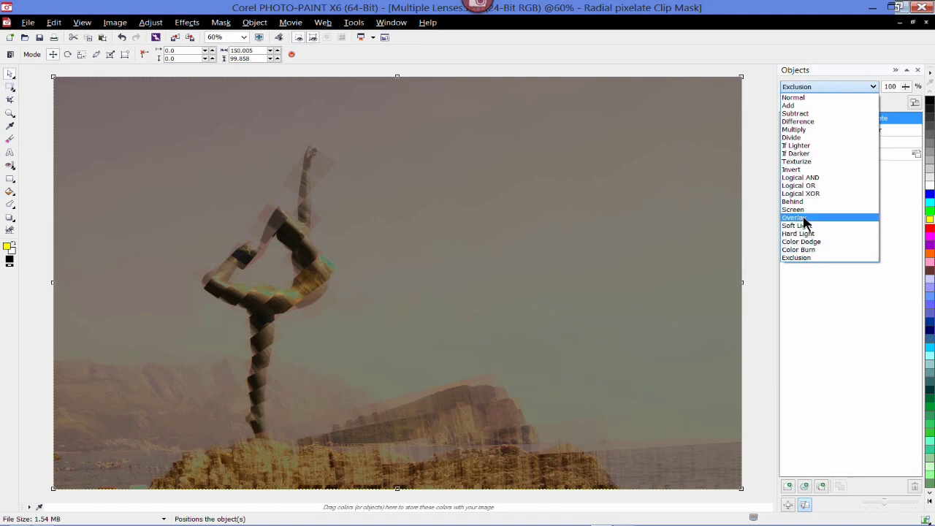
{"action": "left_click", "coordinate": [804, 219]}
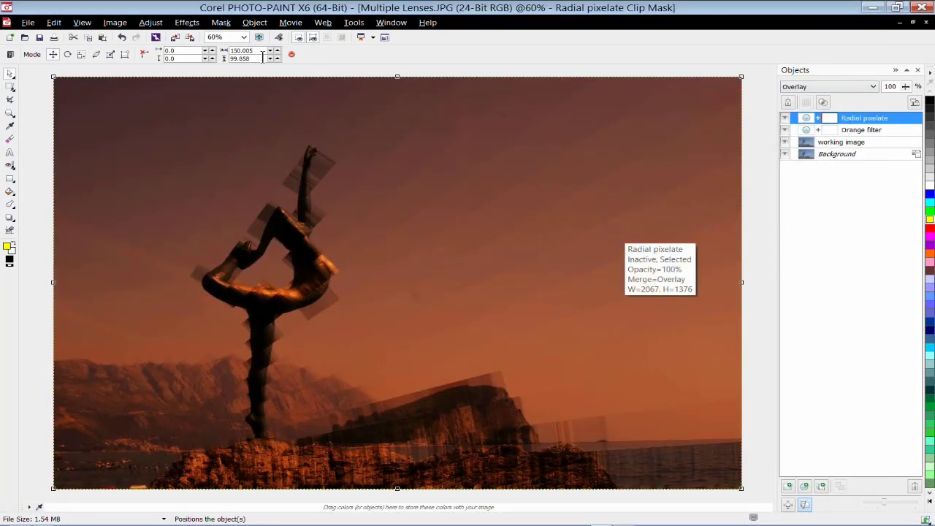
Create a new Gradient Map lens above the Radial pixelate lens and name it "Gradient Map".
{"action": "left_click", "coordinate": [257, 23]}
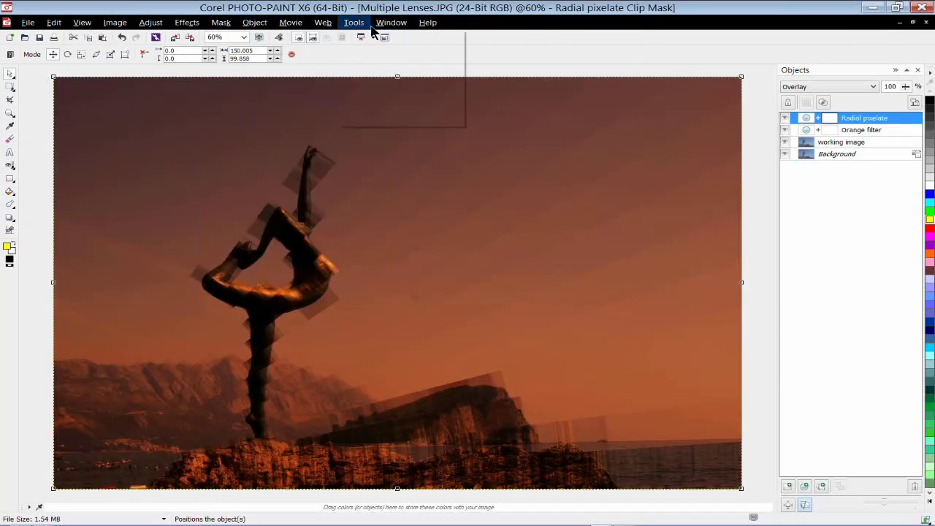
{"action": "mouse_move", "coordinate": [363, 36]}
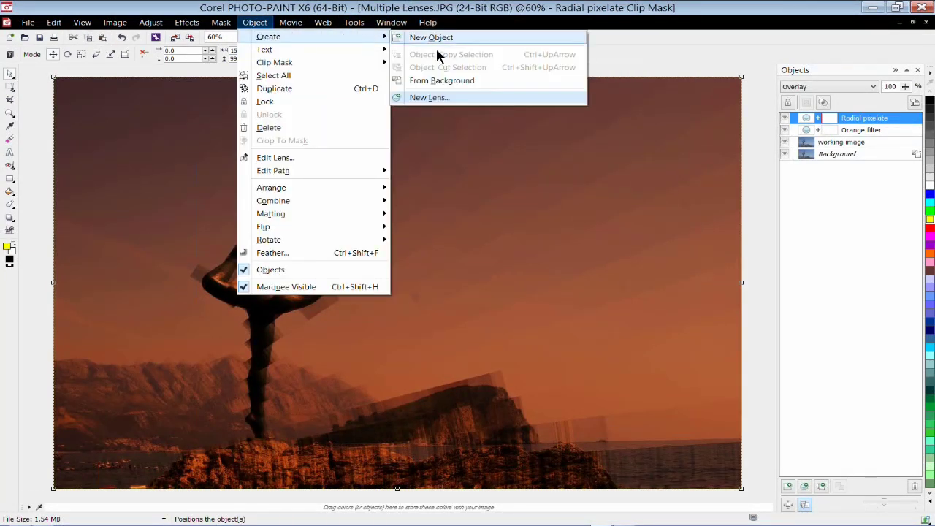
{"action": "left_click", "coordinate": [430, 98]}
{"action": "left_click", "coordinate": [650, 175]}
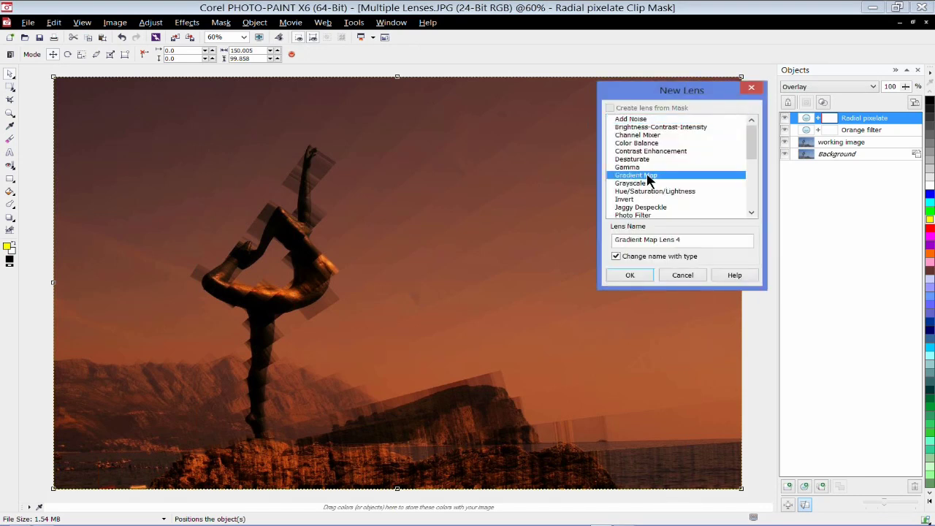
{"action": "left_click_drag", "start_coordinate": [684, 240], "coordinate": [660, 240]}
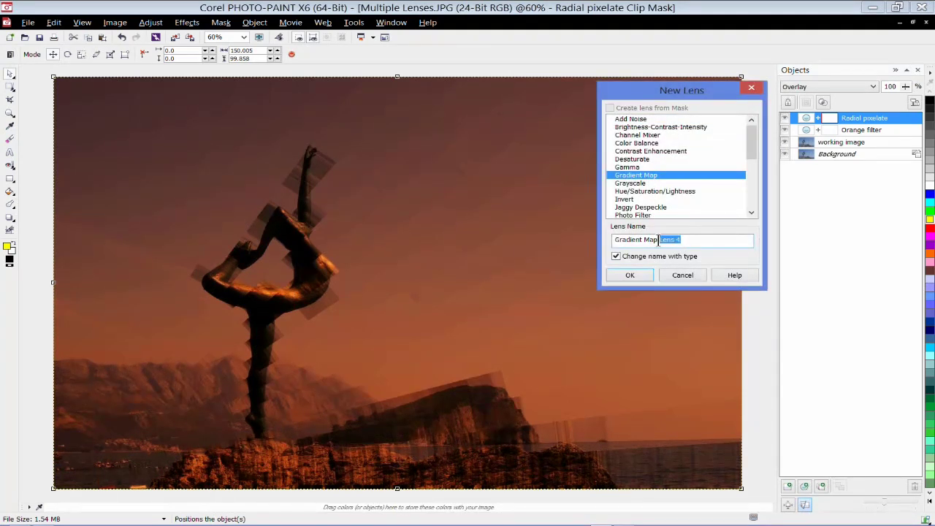
{"action": "key", "text": "Delete"}
{"action": "left_click", "coordinate": [634, 277]}
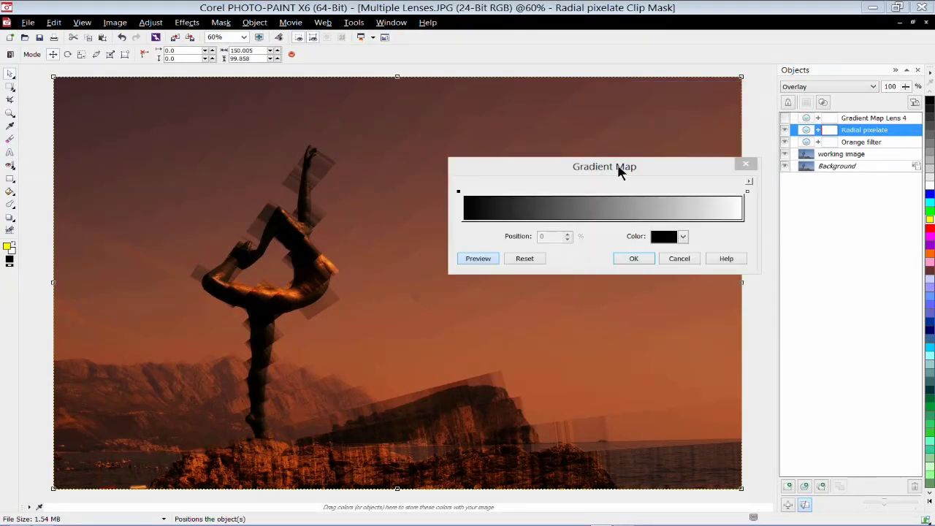
Change the gradient map's start color from the palette to dark olive.
{"action": "left_click_drag", "start_coordinate": [634, 164], "coordinate": [641, 107]}
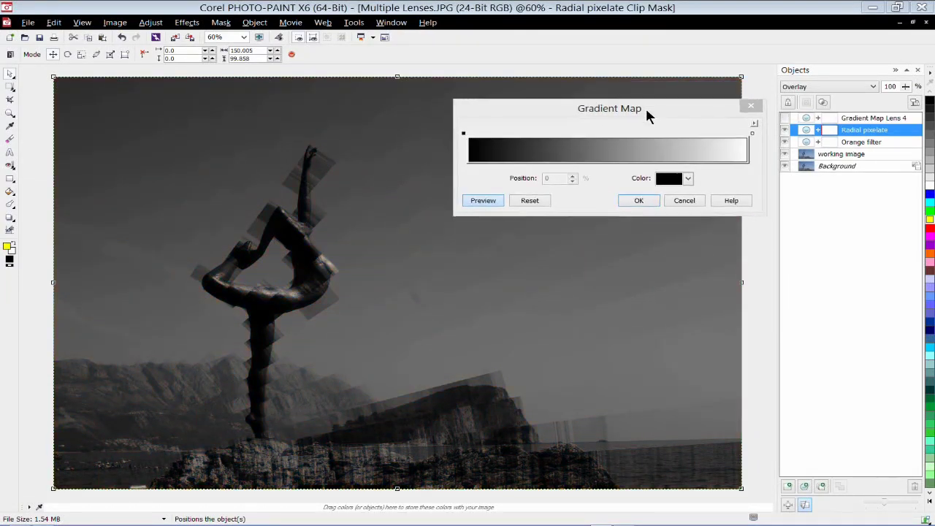
{"action": "left_click", "coordinate": [689, 180]}
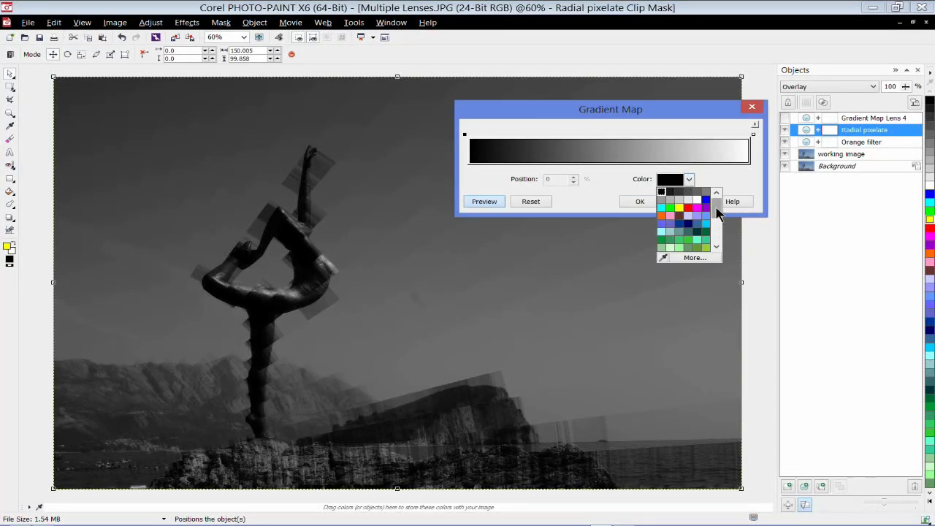
{"action": "left_click_drag", "start_coordinate": [718, 216], "coordinate": [718, 221]}
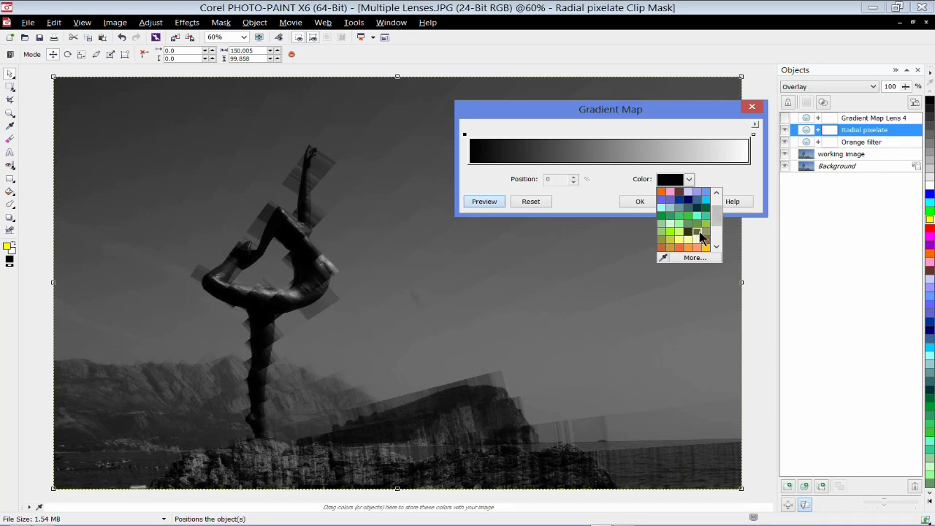
{"action": "left_click", "coordinate": [707, 241]}
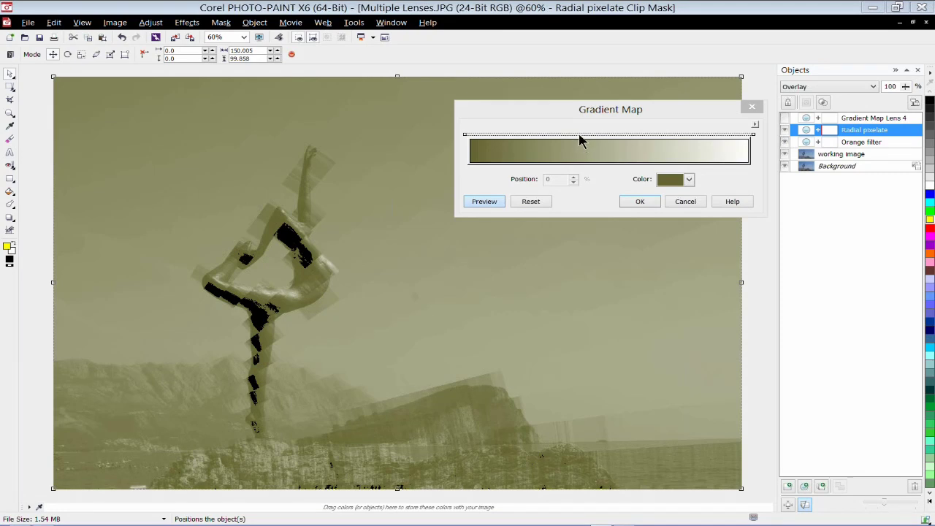
Add a color node at 39% on the gradient and color it muted teal.
{"action": "double_click", "coordinate": [579, 135]}
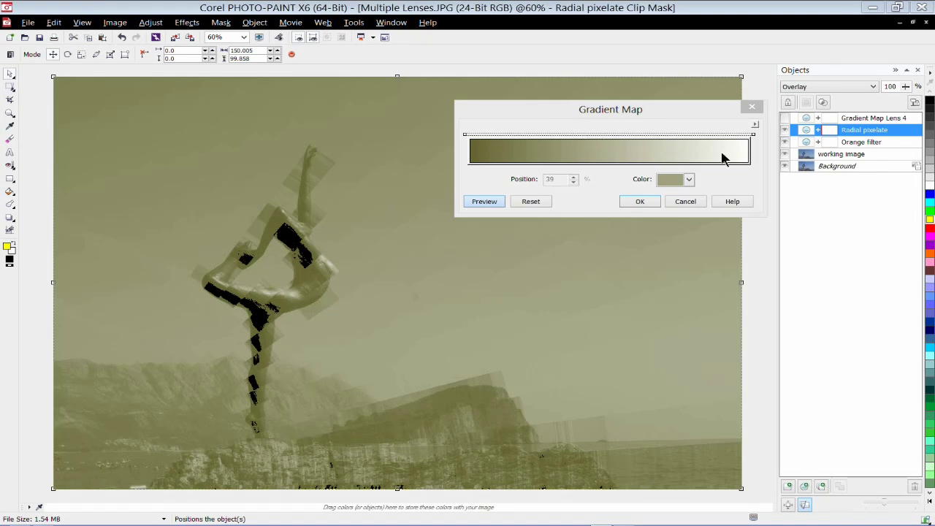
{"action": "left_click", "coordinate": [689, 180]}
{"action": "left_click", "coordinate": [676, 229]}
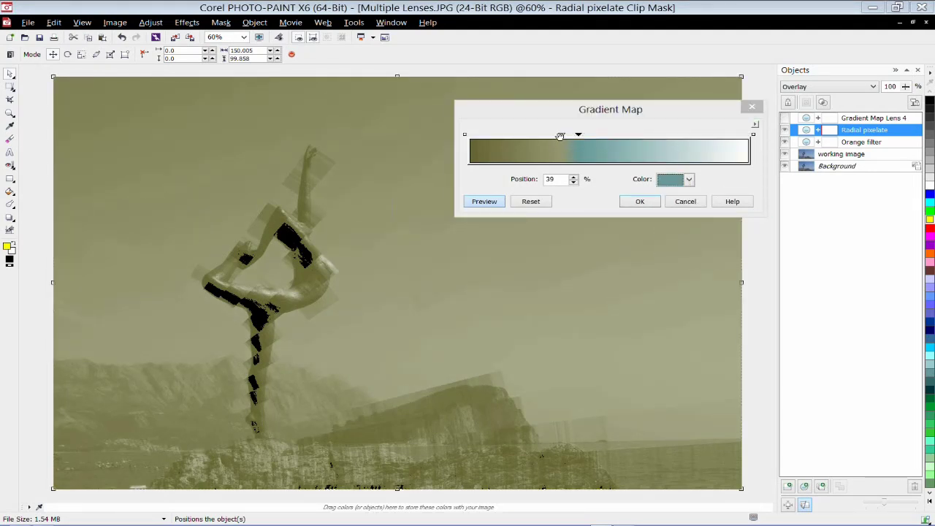
Add another color node at 33% on the gradient and color it blue-violet.
{"action": "left_click", "coordinate": [560, 135]}
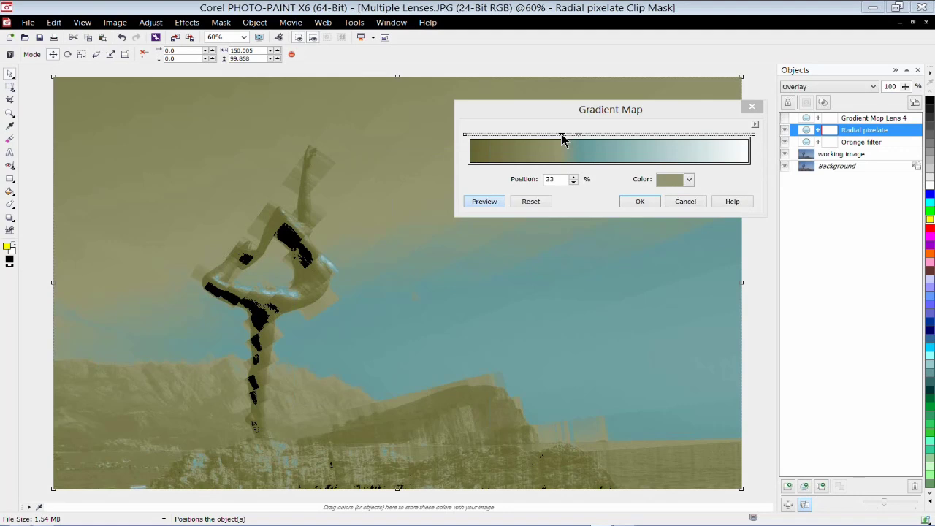
{"action": "left_click", "coordinate": [689, 179]}
{"action": "left_click", "coordinate": [670, 209]}
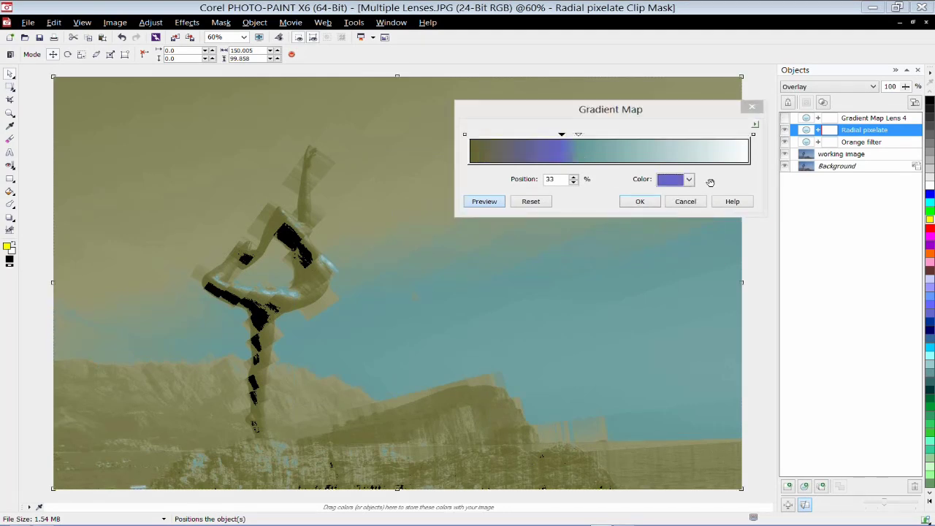
Set the gradient's end color at 100% to pale yellow and apply the gradient map.
{"action": "left_click", "coordinate": [741, 149]}
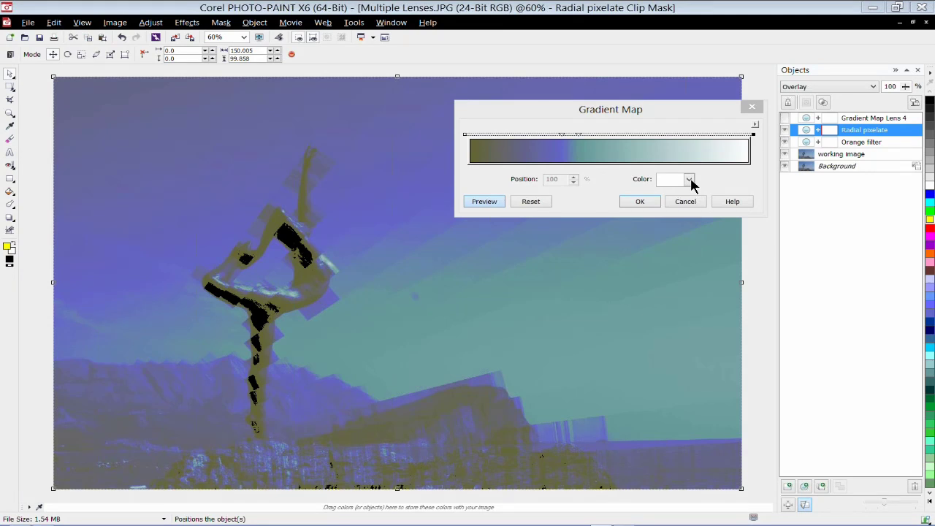
{"action": "left_click", "coordinate": [689, 180]}
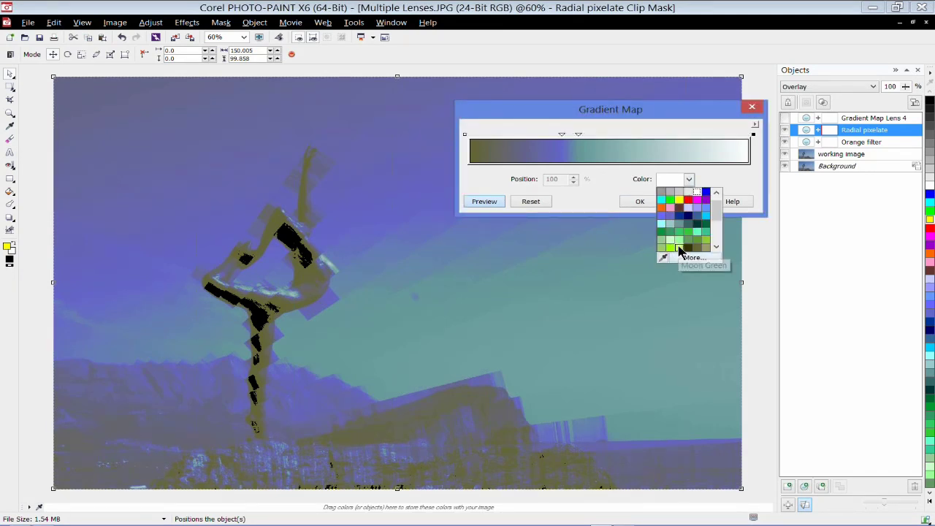
{"action": "scroll", "coordinate": [703, 216], "scroll_direction": "down", "scroll_amount": 2}
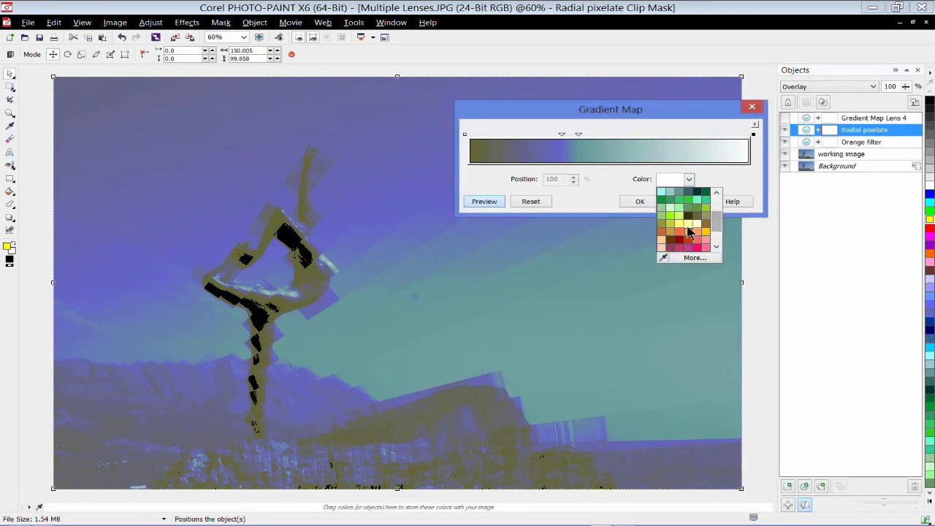
{"action": "left_click", "coordinate": [688, 224]}
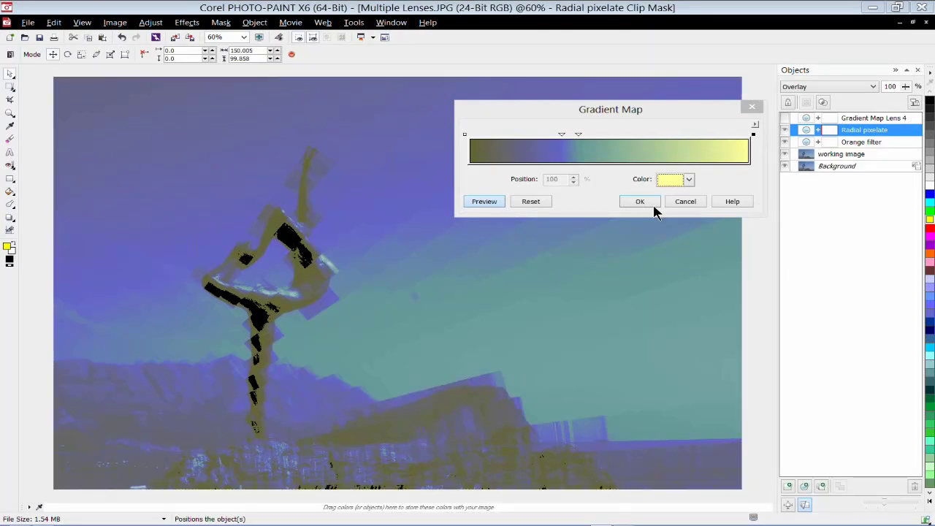
{"action": "left_click", "coordinate": [653, 206]}
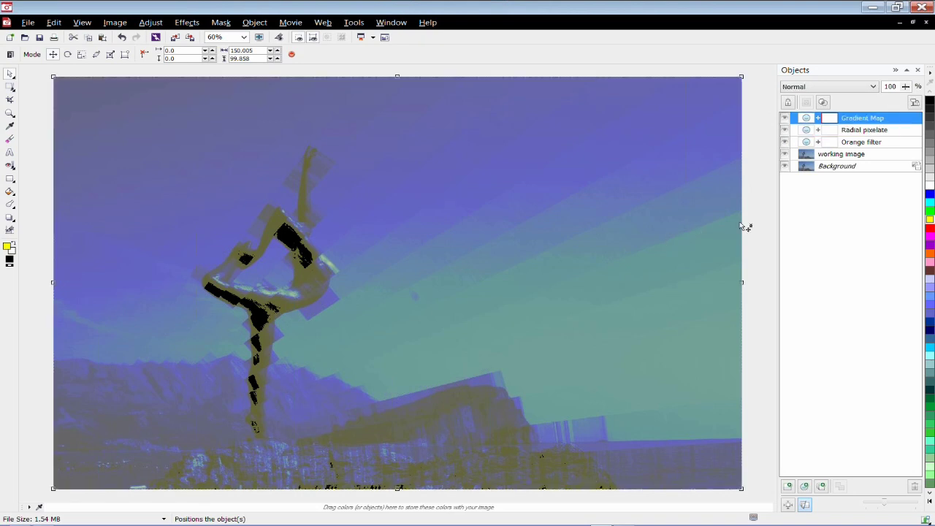
Reorder the lenses to Orange filter, Radial pixelate, Gradient Map from top down, and hide the Radial pixelate lens.
{"action": "left_click", "coordinate": [854, 144]}
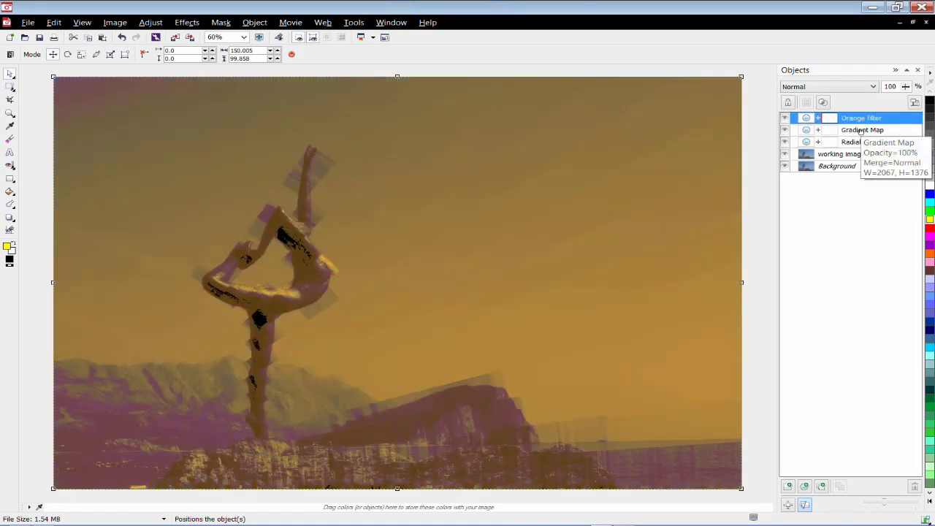
{"action": "left_click_drag", "start_coordinate": [852, 130], "coordinate": [860, 149]}
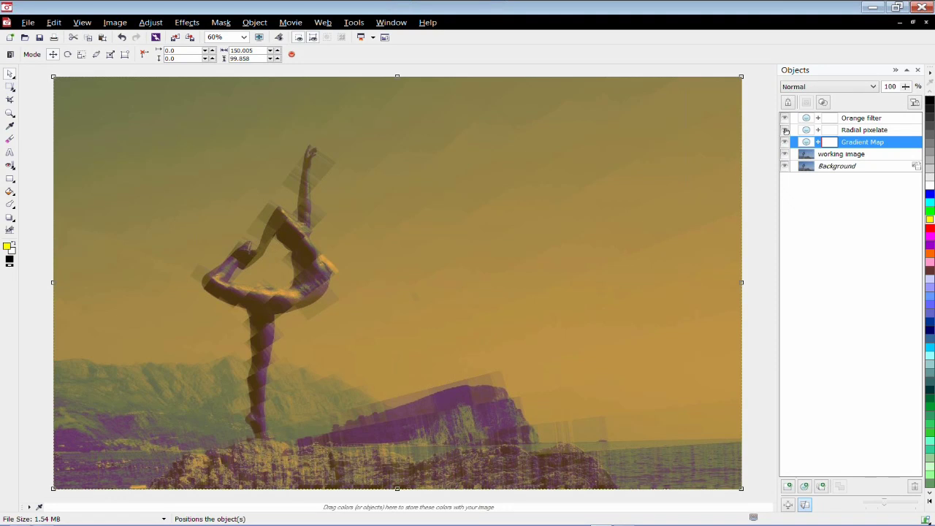
{"action": "left_click", "coordinate": [785, 129]}
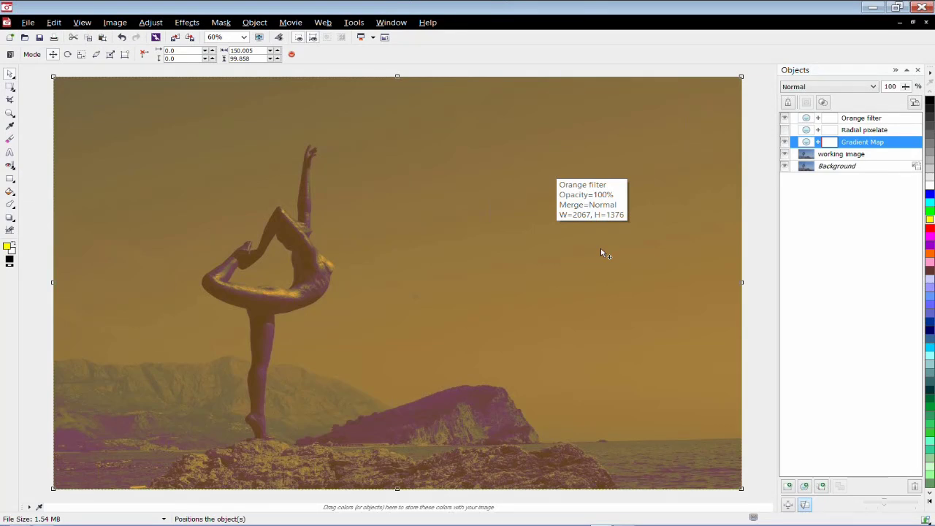
Close Multiple Lenses.JPG without saving the changes, and open Tinting.JPG in a maximized document window.
{"action": "left_click", "coordinate": [28, 22]}
{"action": "left_click", "coordinate": [53, 88]}
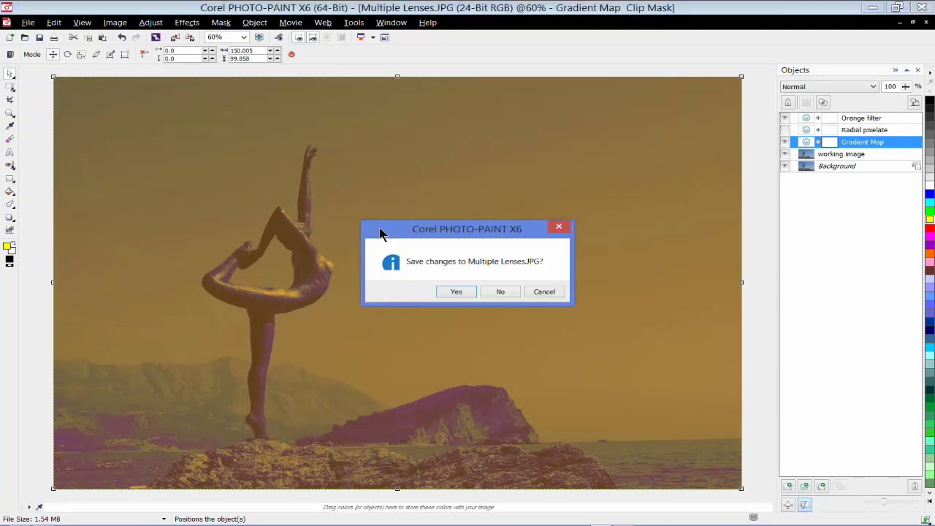
{"action": "left_click", "coordinate": [500, 292]}
{"action": "left_click", "coordinate": [24, 37]}
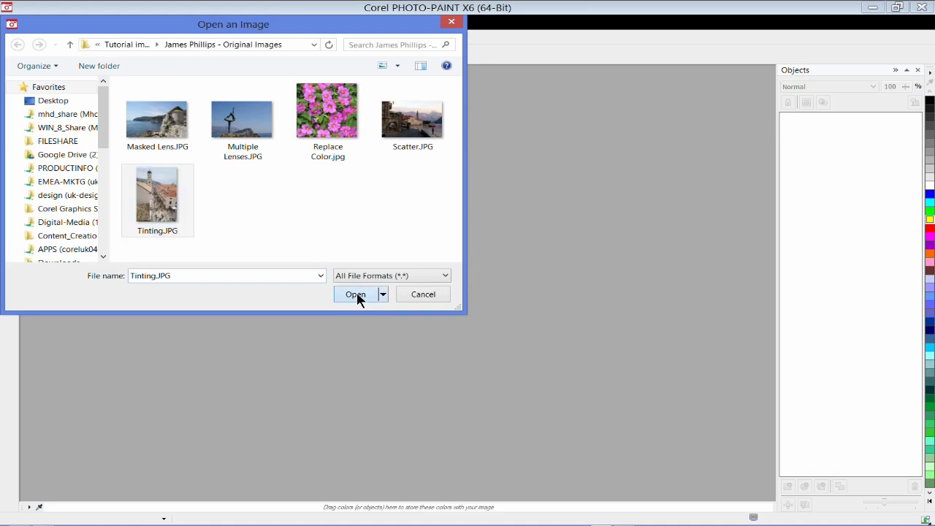
{"action": "left_click", "coordinate": [356, 294]}
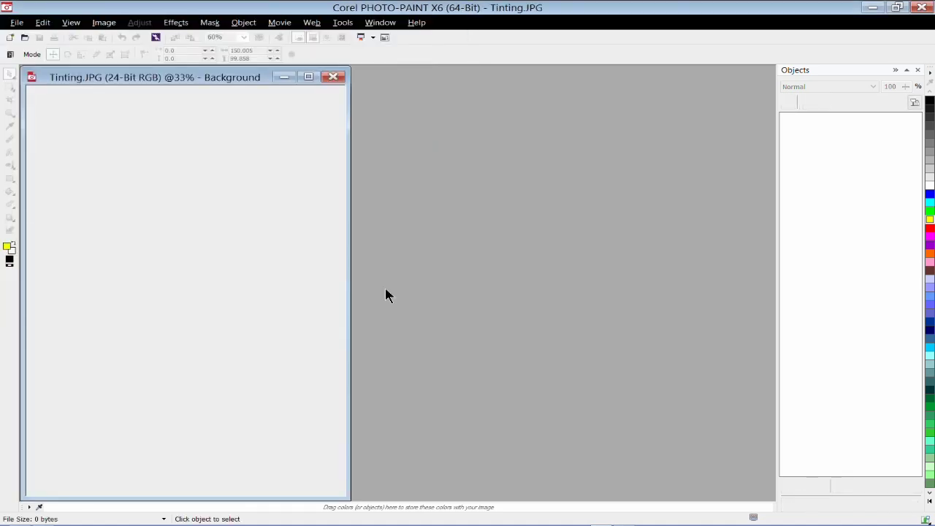
{"action": "double_click", "coordinate": [226, 81]}
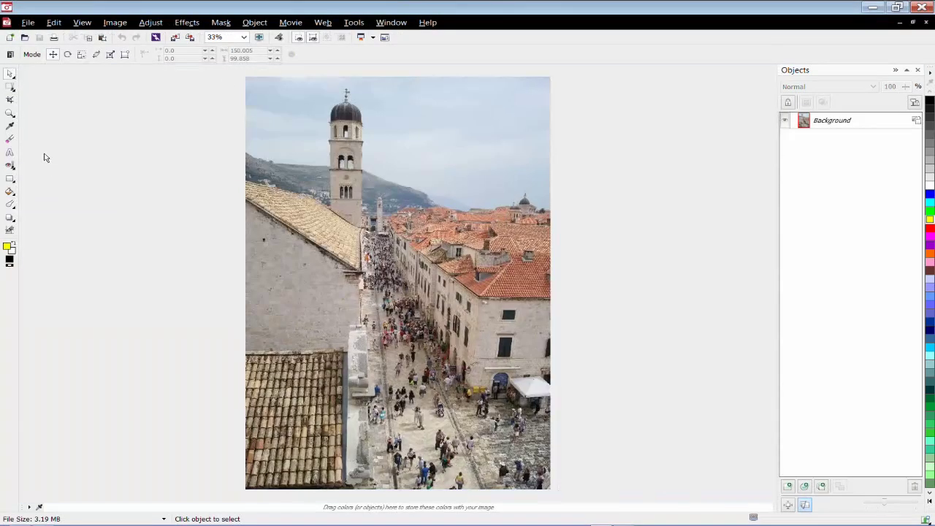
Set up the Effect tool with the Smear brush, using the Raked Rough-in preset at size 79.
{"action": "left_click", "coordinate": [11, 206]}
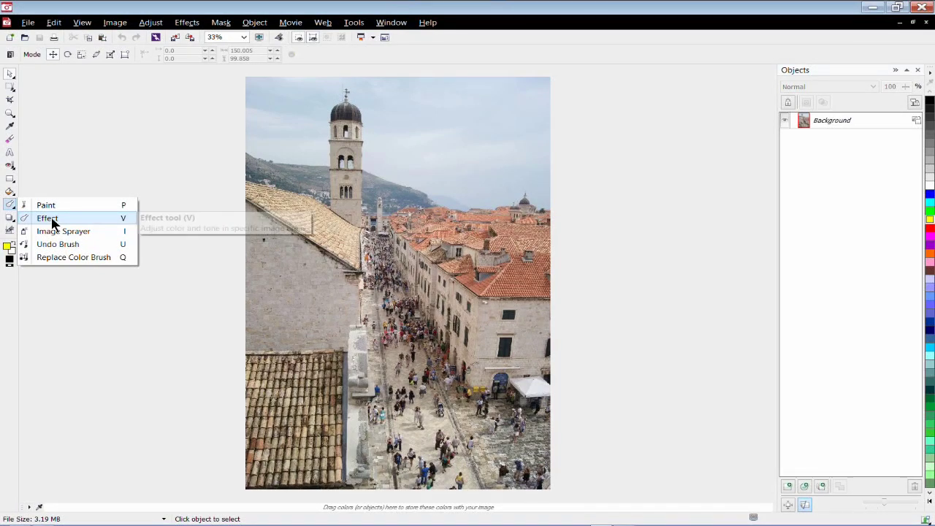
{"action": "left_click", "coordinate": [103, 218]}
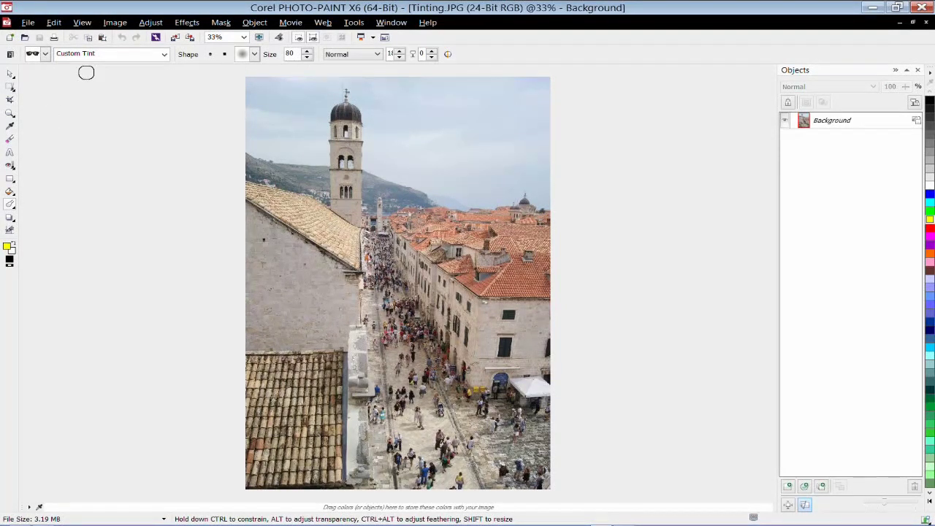
{"action": "left_click", "coordinate": [46, 57]}
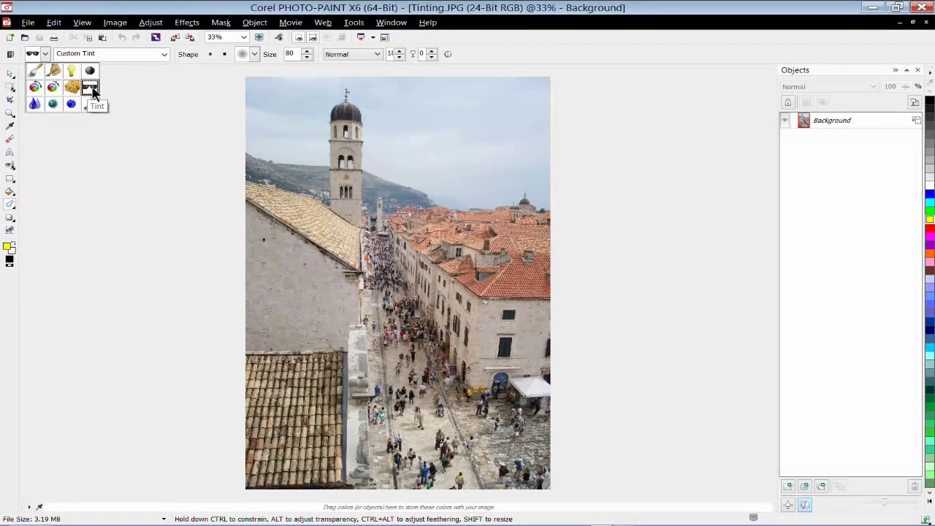
{"action": "left_click", "coordinate": [35, 73]}
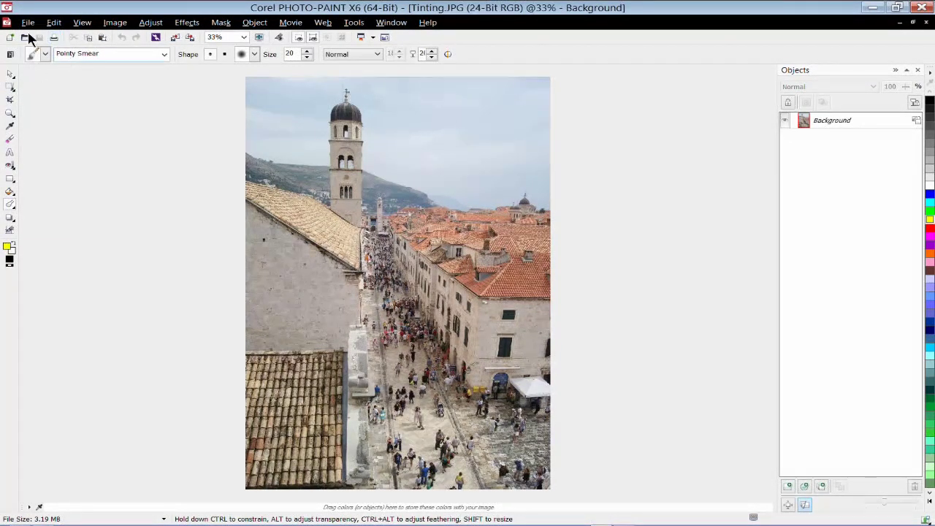
{"action": "left_click", "coordinate": [165, 54]}
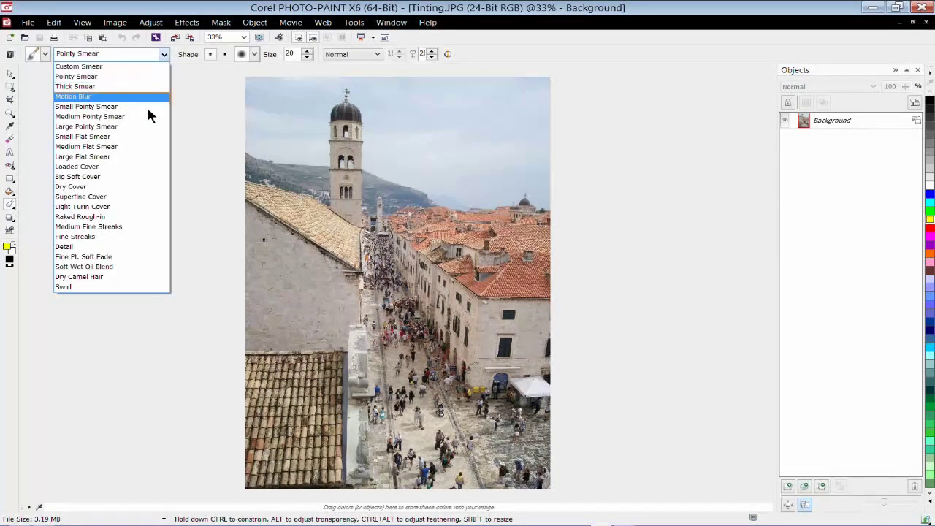
{"action": "left_click", "coordinate": [94, 218]}
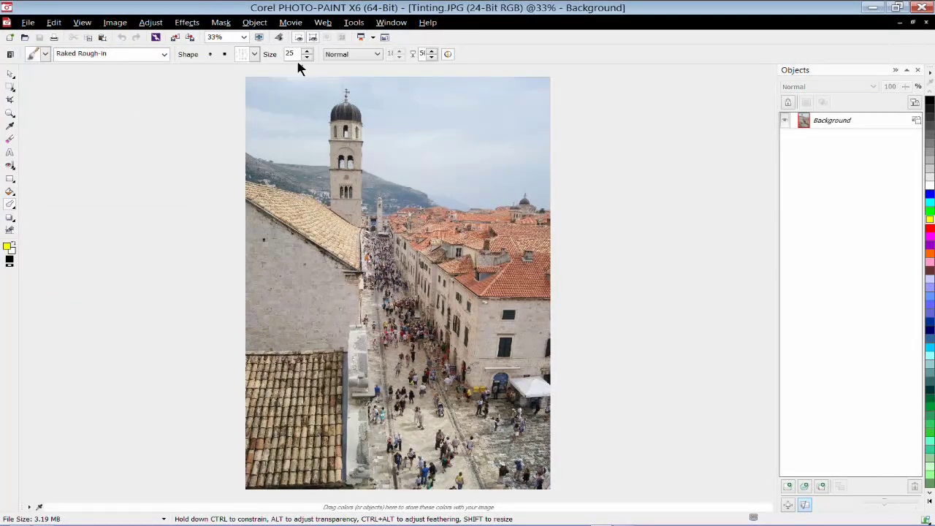
{"action": "left_click_drag", "start_coordinate": [307, 53], "coordinate": [313, 27]}
{"action": "left_click", "coordinate": [255, 55]}
{"action": "left_click", "coordinate": [260, 55]}
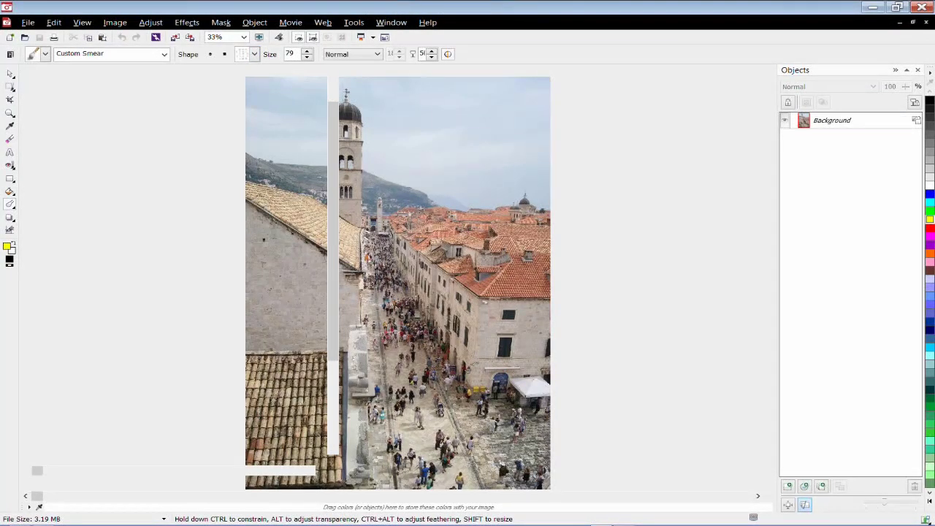
Smear the tiles and lower edge of the sloping roof beside the bell tower with several brush strokes.
{"action": "key", "text": "plus"}
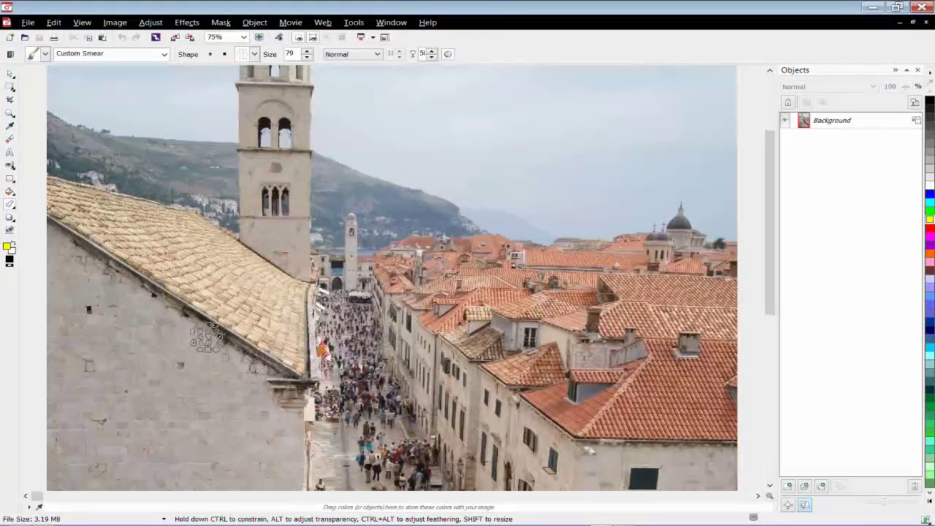
{"action": "mouse_move", "coordinate": [127, 293]}
{"action": "left_mouse_down"}
{"action": "mouse_move", "coordinate": [142, 281]}
{"action": "mouse_move", "coordinate": [164, 285]}
{"action": "mouse_move", "coordinate": [270, 356]}
{"action": "mouse_move", "coordinate": [139, 312]}
{"action": "mouse_move", "coordinate": [183, 354]}
{"action": "left_mouse_up"}
{"action": "left_click_drag", "start_coordinate": [168, 324], "coordinate": [271, 370]}
{"action": "left_click_drag", "start_coordinate": [132, 273], "coordinate": [131, 274]}
{"action": "mouse_move", "coordinate": [184, 289]}
{"action": "left_mouse_down"}
{"action": "mouse_move", "coordinate": [284, 342]}
{"action": "mouse_move", "coordinate": [241, 300]}
{"action": "mouse_move", "coordinate": [283, 312]}
{"action": "mouse_move", "coordinate": [255, 282]}
{"action": "mouse_move", "coordinate": [281, 290]}
{"action": "mouse_move", "coordinate": [282, 282]}
{"action": "mouse_move", "coordinate": [303, 318]}
{"action": "mouse_move", "coordinate": [282, 328]}
{"action": "left_mouse_up"}
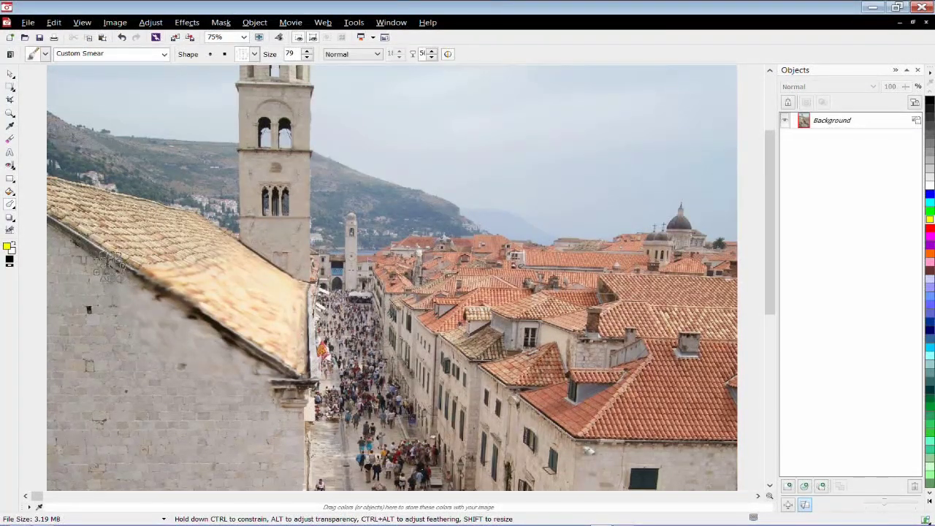
{"action": "mouse_move", "coordinate": [113, 264]}
{"action": "left_mouse_down"}
{"action": "mouse_move", "coordinate": [111, 230]}
{"action": "mouse_move", "coordinate": [128, 241]}
{"action": "left_mouse_up"}
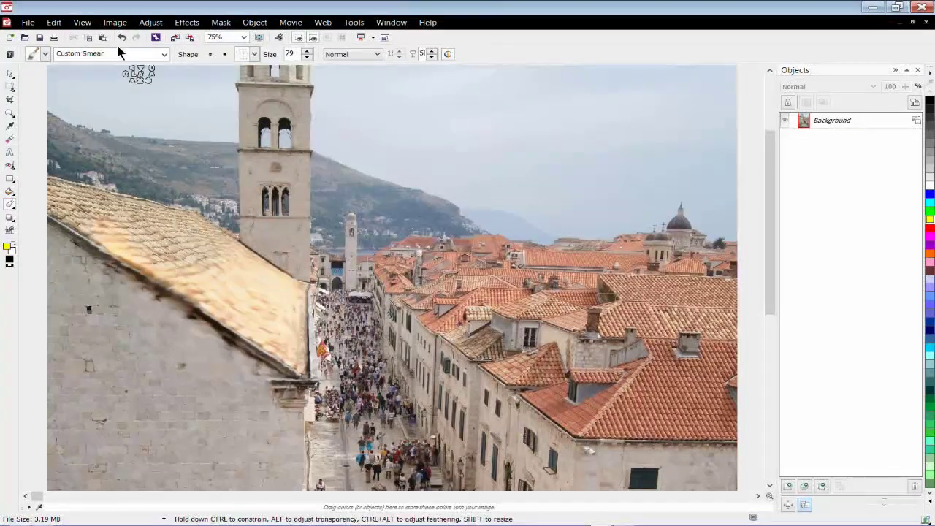
Smear the upper stone wall below the sloping roof using the Light Turin Cover preset at size 43.
{"action": "left_click", "coordinate": [164, 54]}
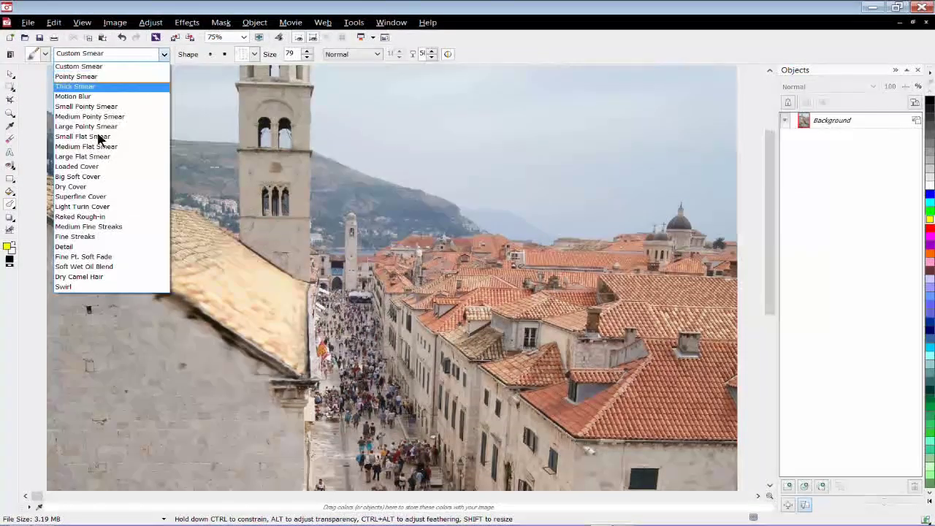
{"action": "left_click", "coordinate": [104, 208]}
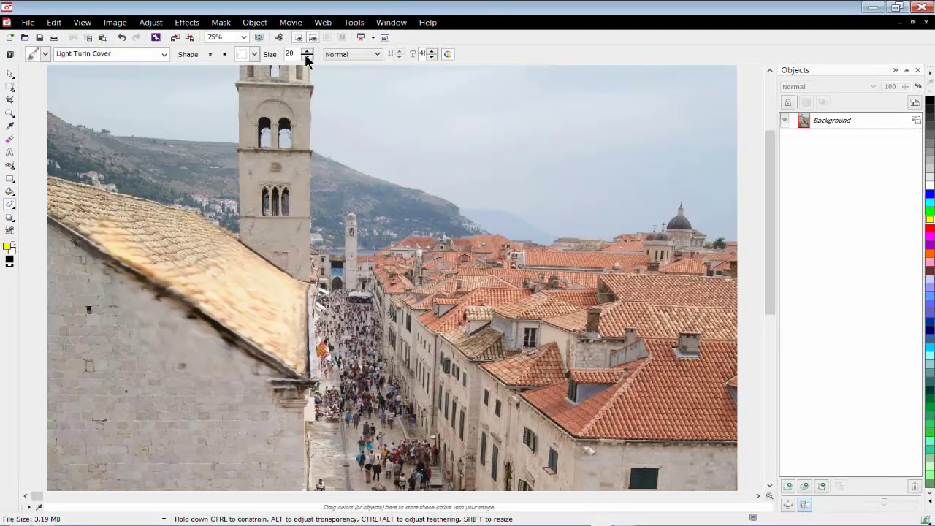
{"action": "left_click_drag", "start_coordinate": [308, 56], "coordinate": [307, 36]}
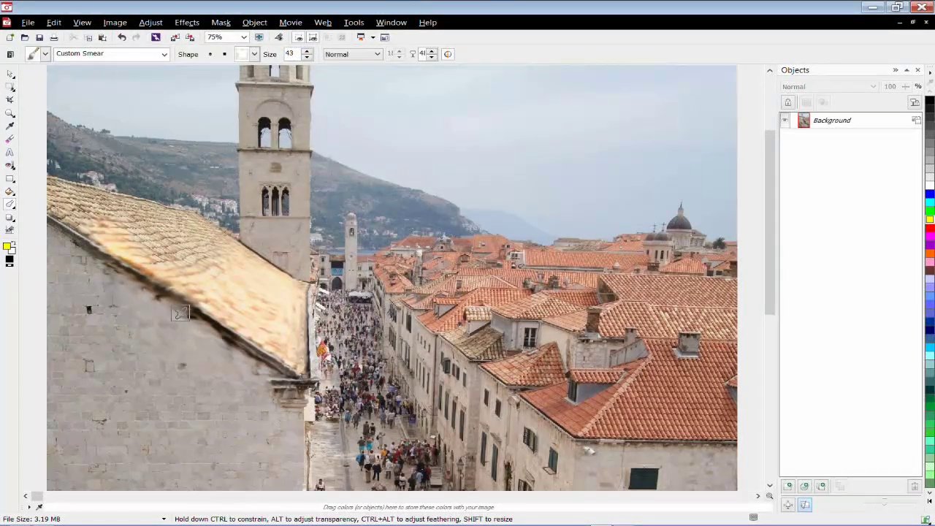
{"action": "mouse_move", "coordinate": [109, 342]}
{"action": "left_mouse_down"}
{"action": "mouse_move", "coordinate": [75, 336]}
{"action": "mouse_move", "coordinate": [93, 288]}
{"action": "mouse_move", "coordinate": [82, 250]}
{"action": "mouse_move", "coordinate": [51, 251]}
{"action": "left_mouse_up"}
{"action": "mouse_move", "coordinate": [117, 287]}
{"action": "left_mouse_down"}
{"action": "mouse_move", "coordinate": [110, 281]}
{"action": "mouse_move", "coordinate": [109, 296]}
{"action": "left_mouse_up"}
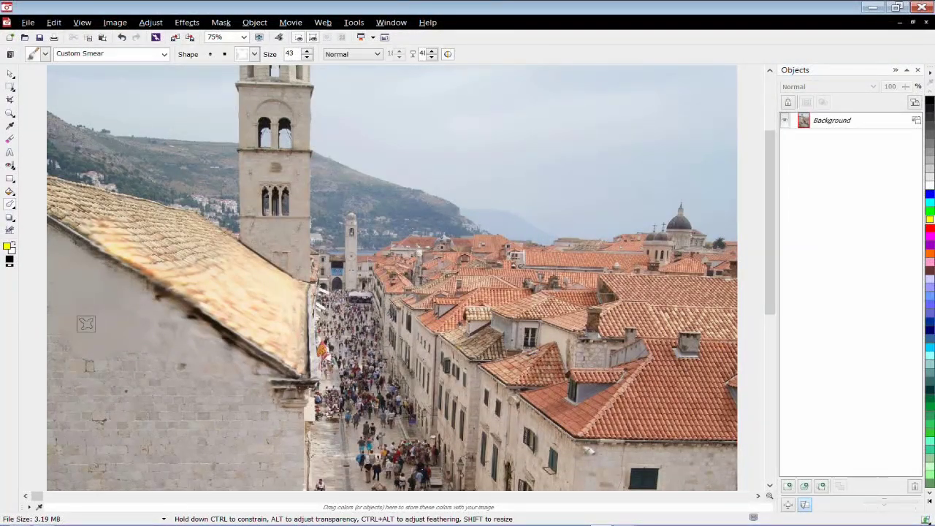
{"action": "scroll", "coordinate": [73, 256], "scroll_direction": "up", "scroll_amount": 1}
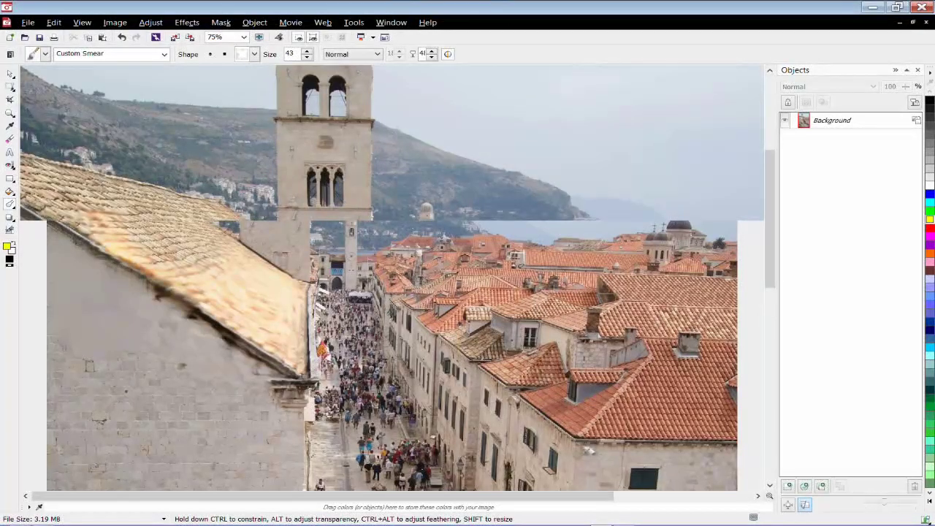
{"action": "scroll", "coordinate": [351, 307], "scroll_direction": "up", "scroll_amount": 3}
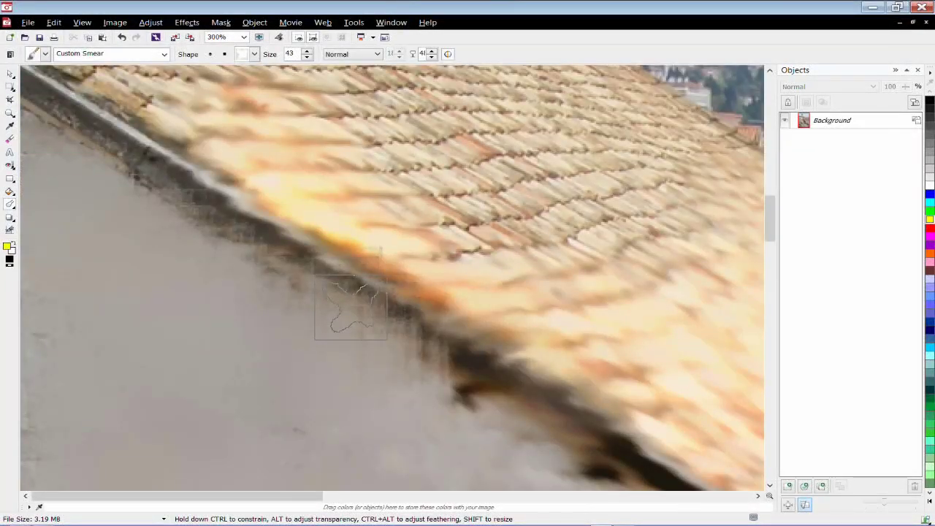
{"action": "scroll", "coordinate": [351, 306], "scroll_direction": "down", "scroll_amount": 3}
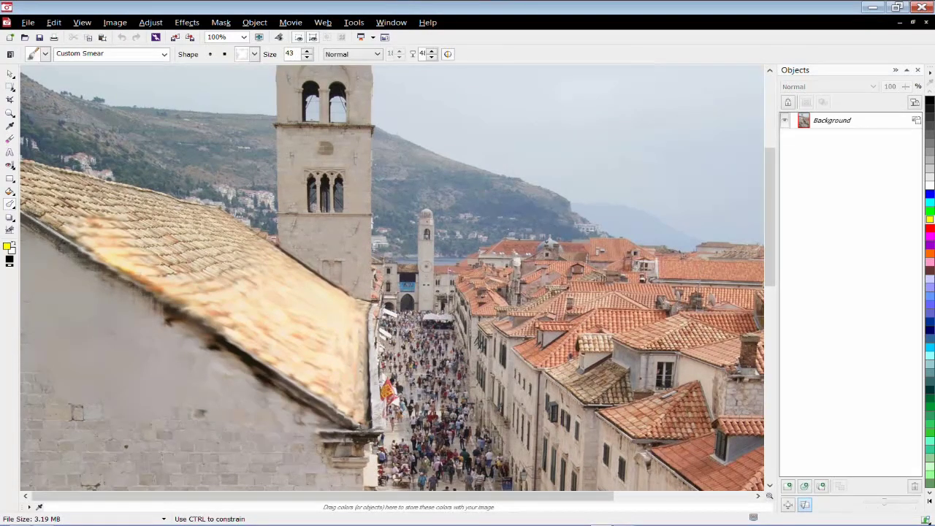
{"action": "left_click_drag", "start_coordinate": [224, 334], "coordinate": [244, 334]}
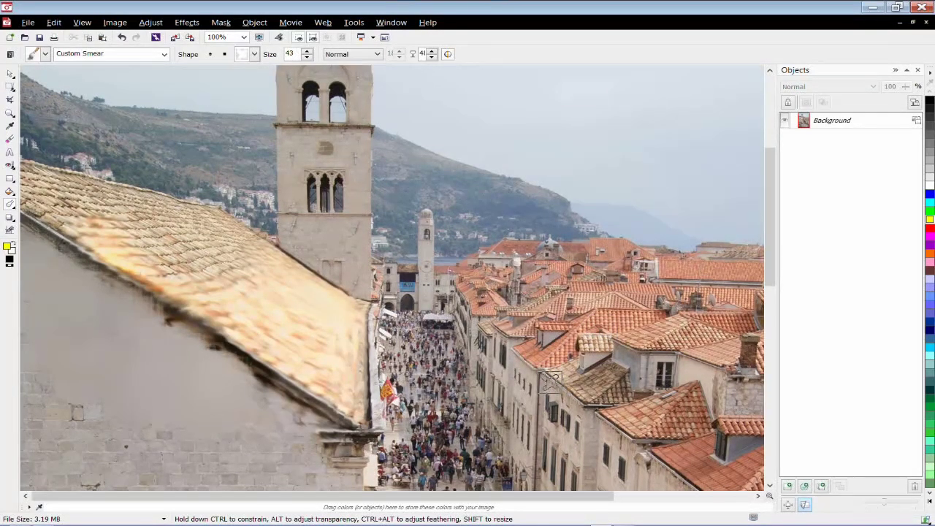
Enable the Effect Tools command bar in the customization options and dock it below the property bar.
{"action": "scroll", "coordinate": [551, 380], "scroll_direction": "up", "scroll_amount": 1}
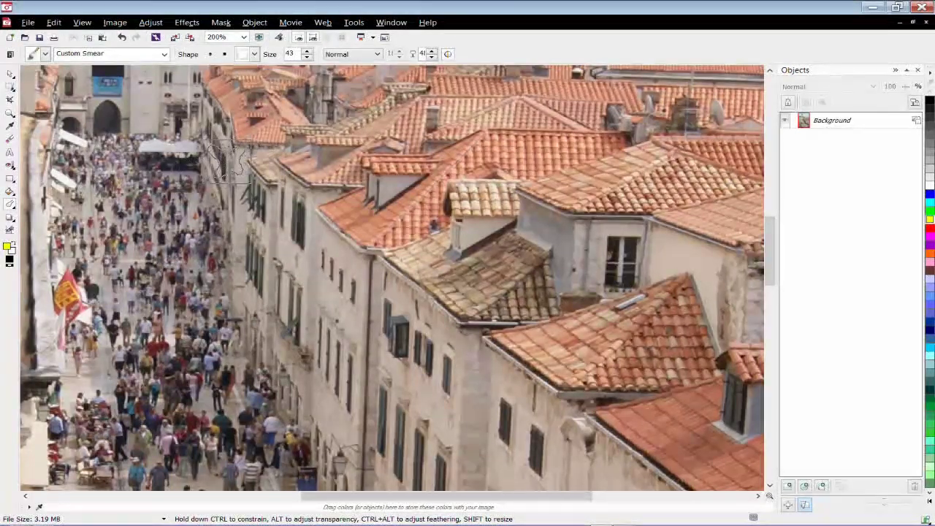
{"action": "left_click", "coordinate": [356, 23]}
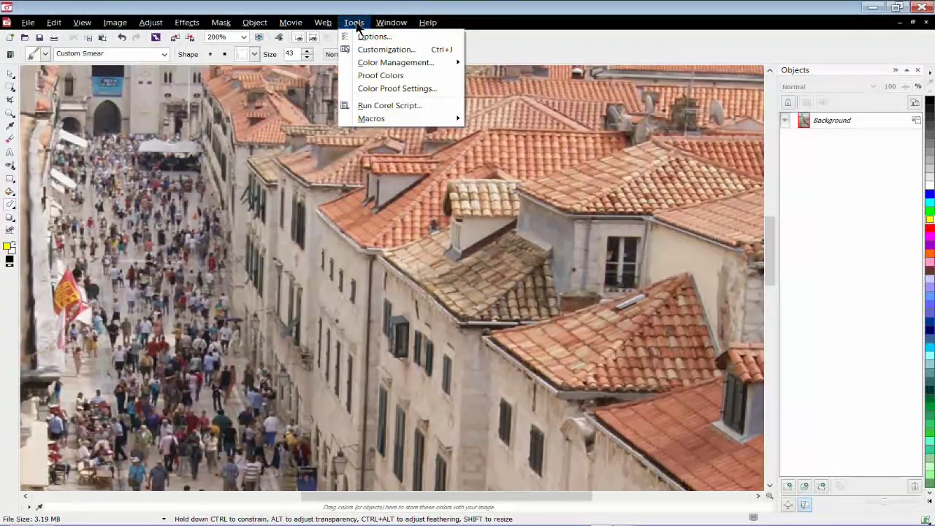
{"action": "left_click", "coordinate": [382, 50]}
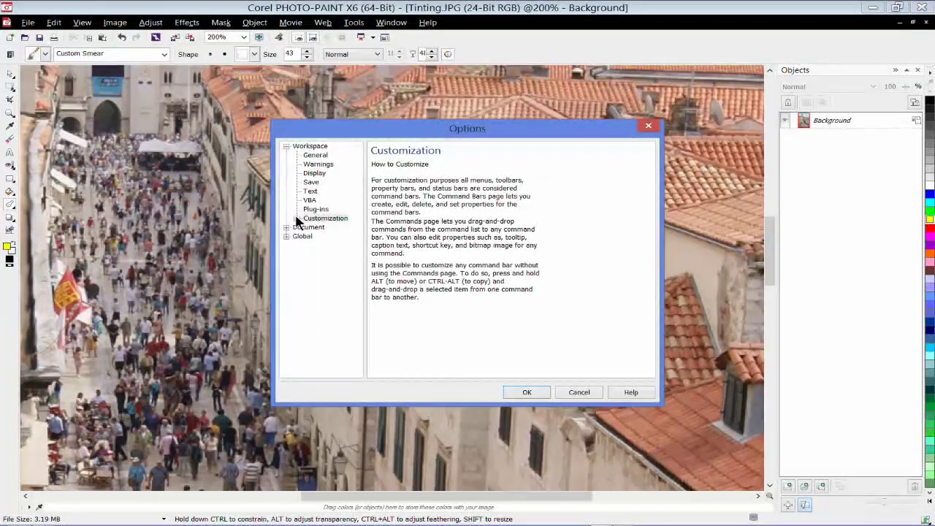
{"action": "double_click", "coordinate": [322, 219]}
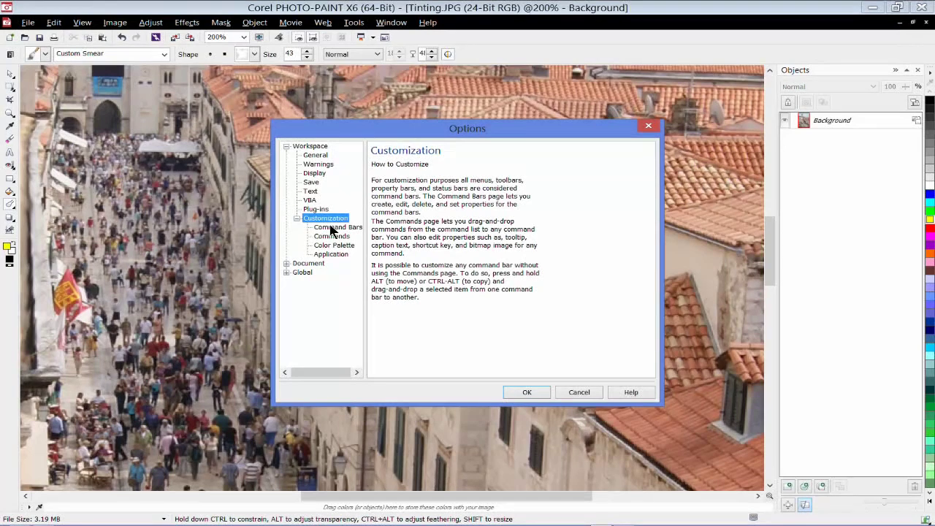
{"action": "left_click", "coordinate": [334, 227]}
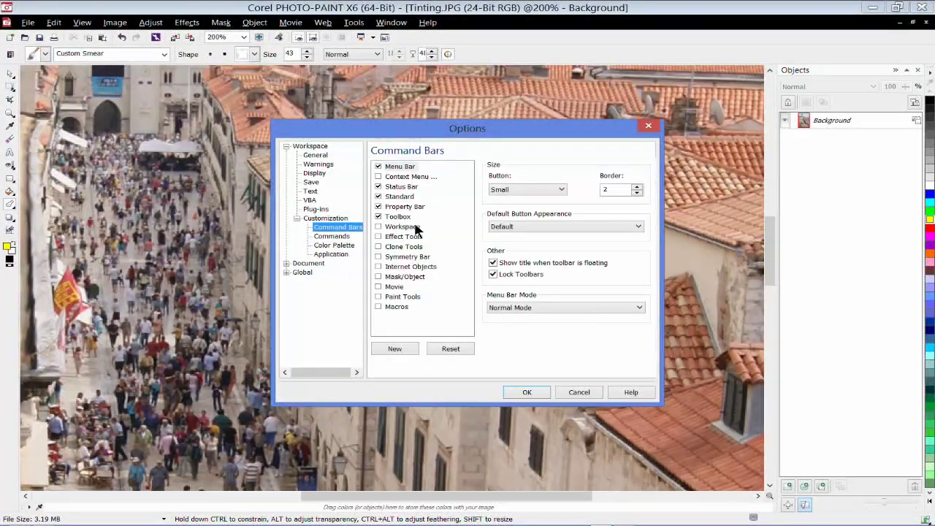
{"action": "left_click", "coordinate": [379, 237]}
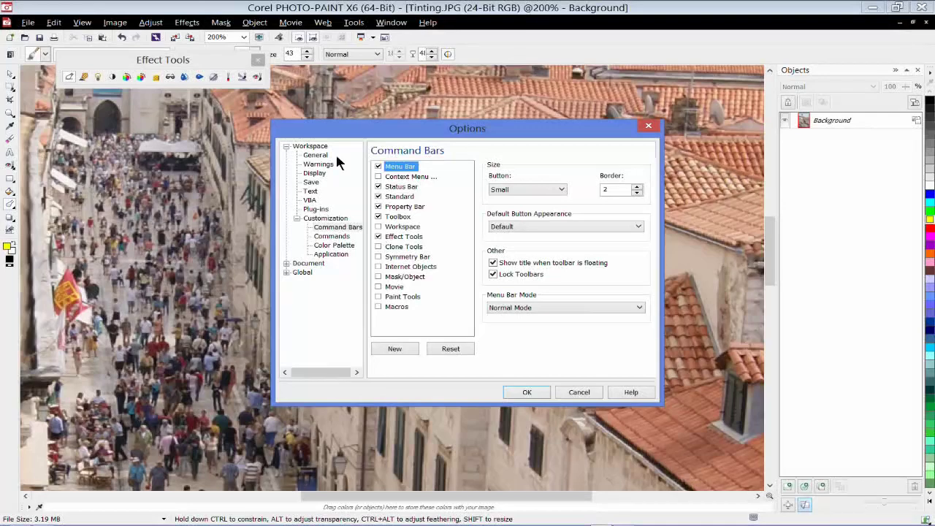
{"action": "left_click", "coordinate": [521, 392]}
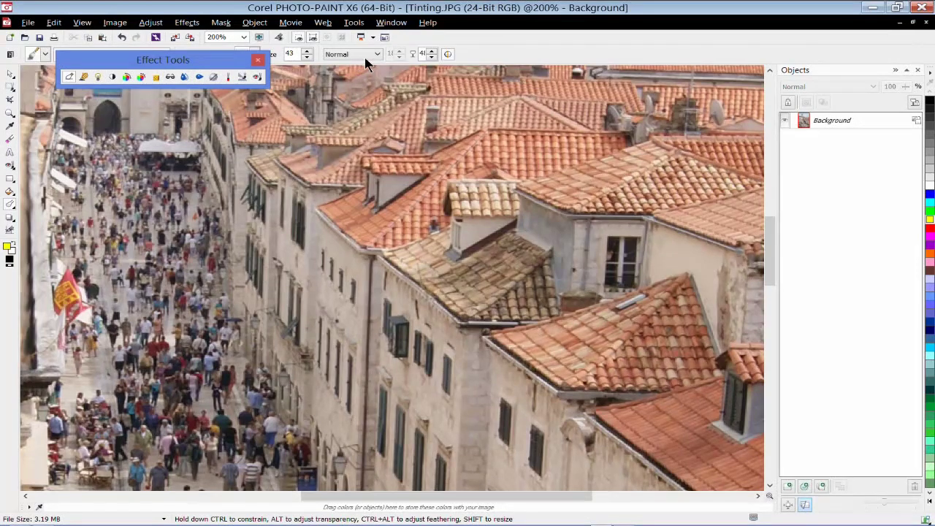
{"action": "double_click", "coordinate": [267, 67]}
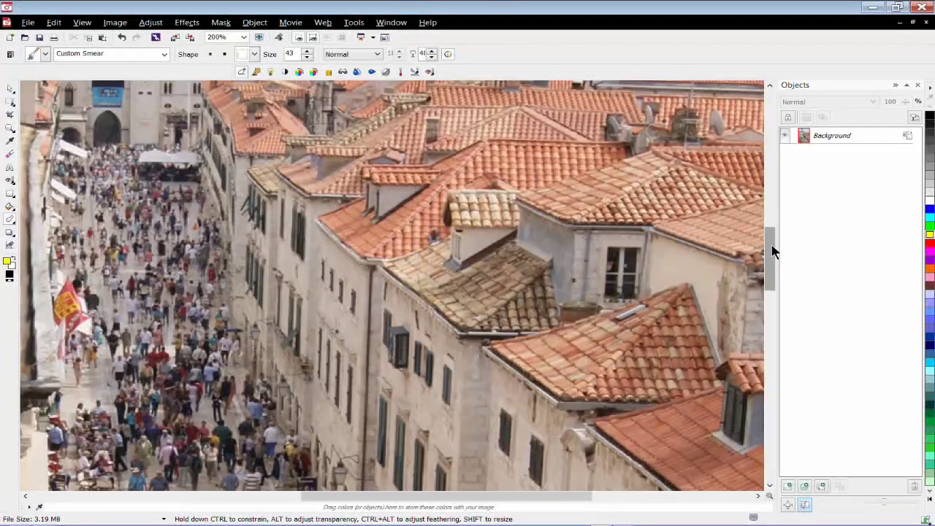
Create a Grayscale lens with its default colour percentages over the entire image.
{"action": "left_click_drag", "start_coordinate": [772, 248], "coordinate": [772, 260]}
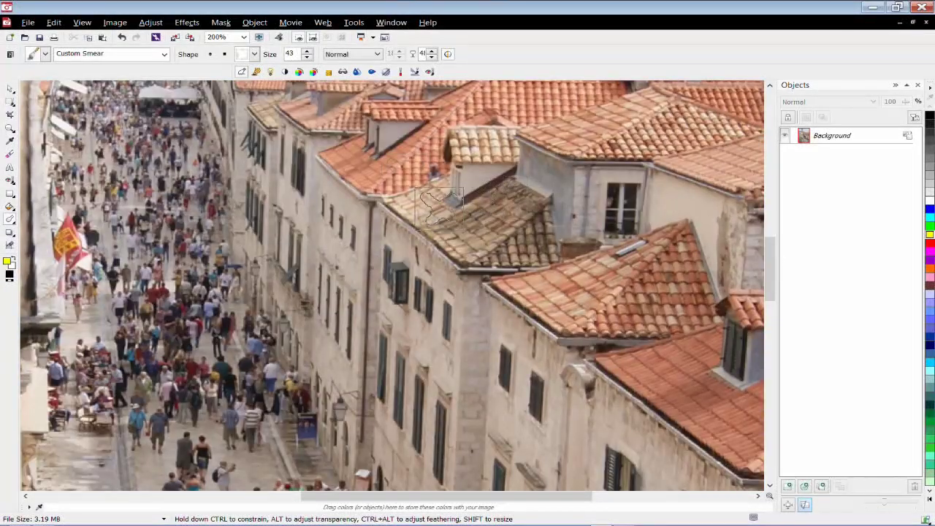
{"action": "key", "text": "F4"}
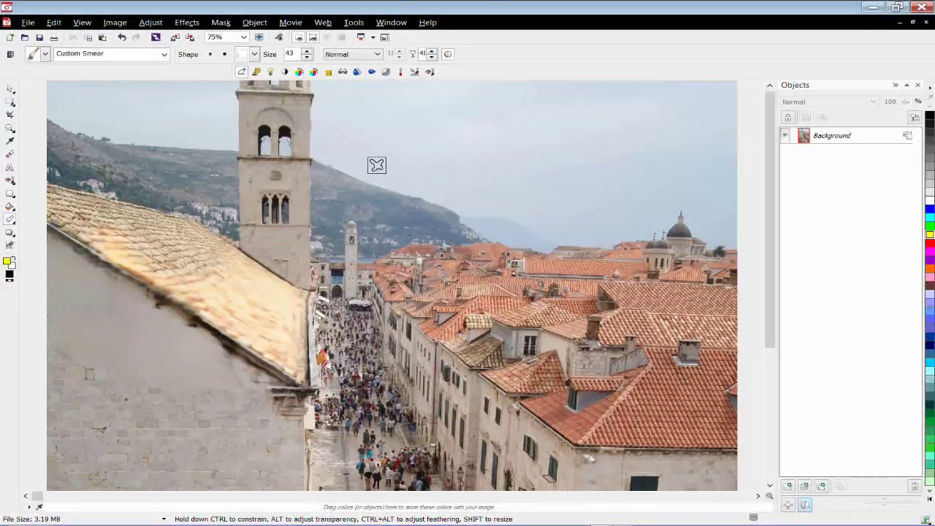
{"action": "scroll", "coordinate": [376, 165], "scroll_direction": "down", "scroll_amount": 1}
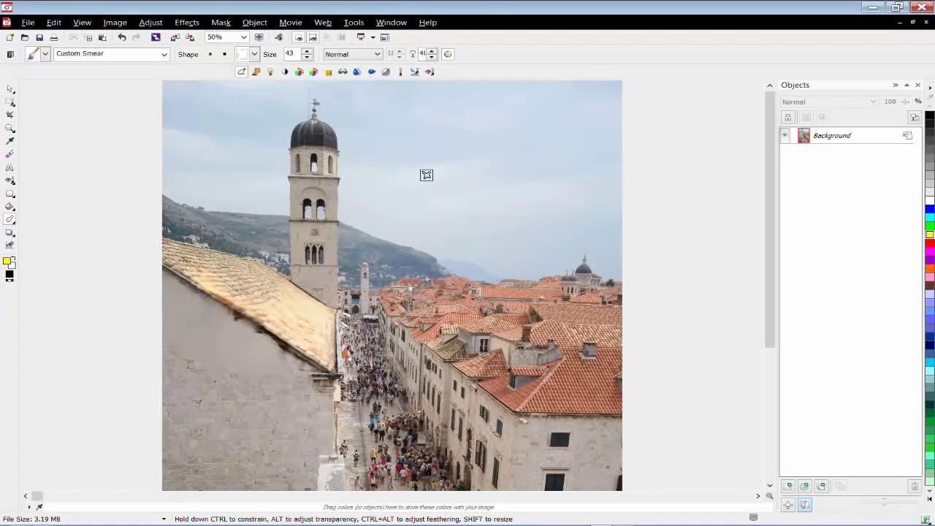
{"action": "left_click", "coordinate": [250, 27]}
{"action": "mouse_move", "coordinate": [267, 37]}
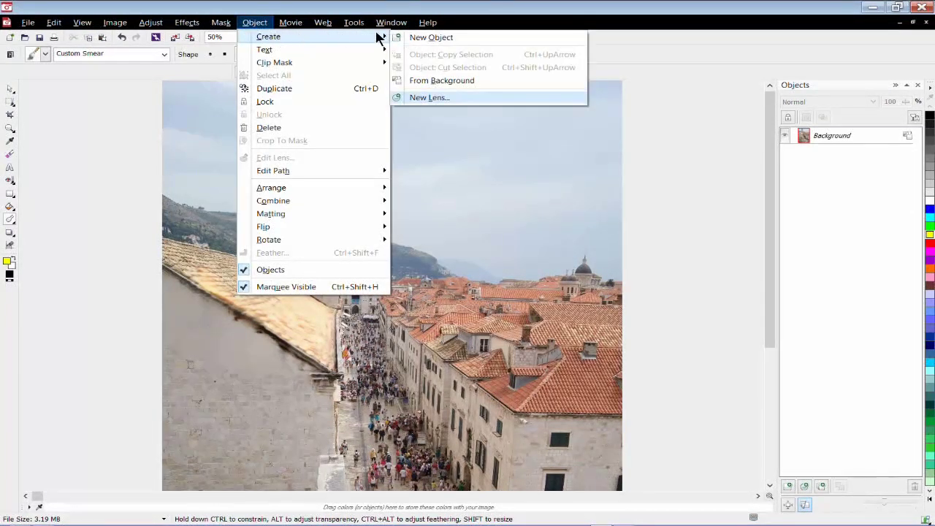
{"action": "left_click", "coordinate": [438, 98]}
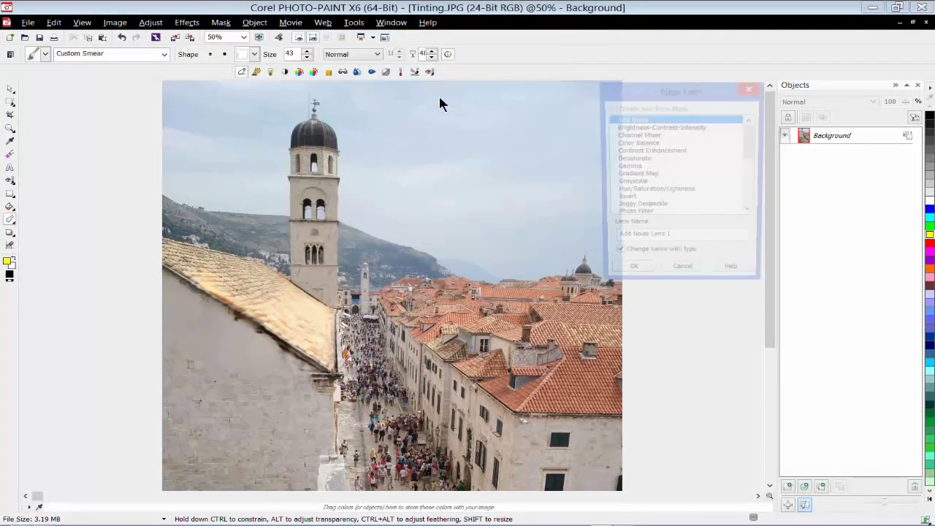
{"action": "left_click", "coordinate": [633, 183]}
{"action": "left_click", "coordinate": [632, 275]}
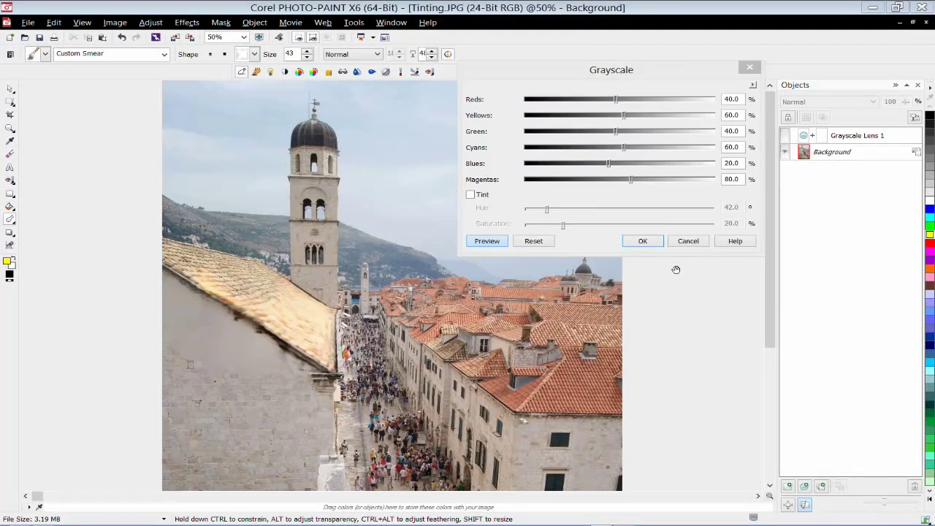
{"action": "left_click", "coordinate": [642, 240]}
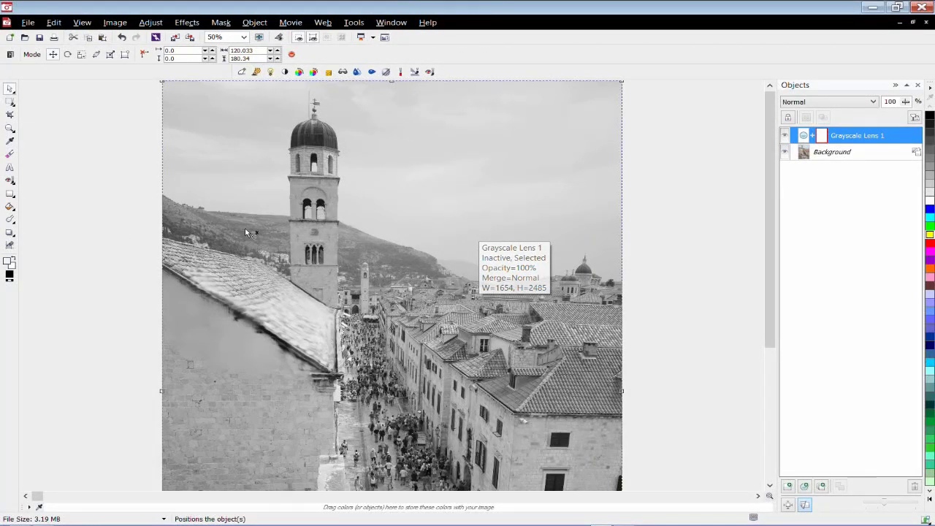
Combine all objects with the background to merge the Grayscale lens into the photo.
{"action": "left_click", "coordinate": [241, 72]}
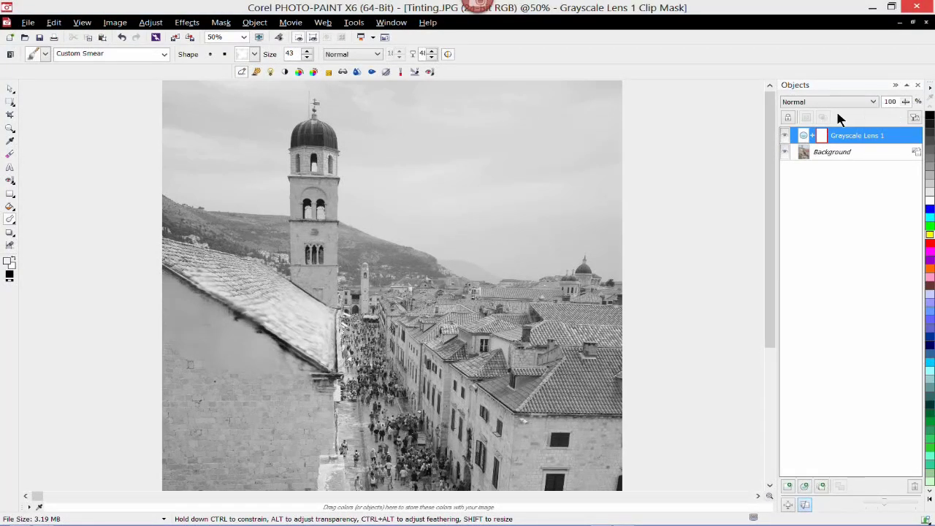
{"action": "left_click", "coordinate": [852, 155]}
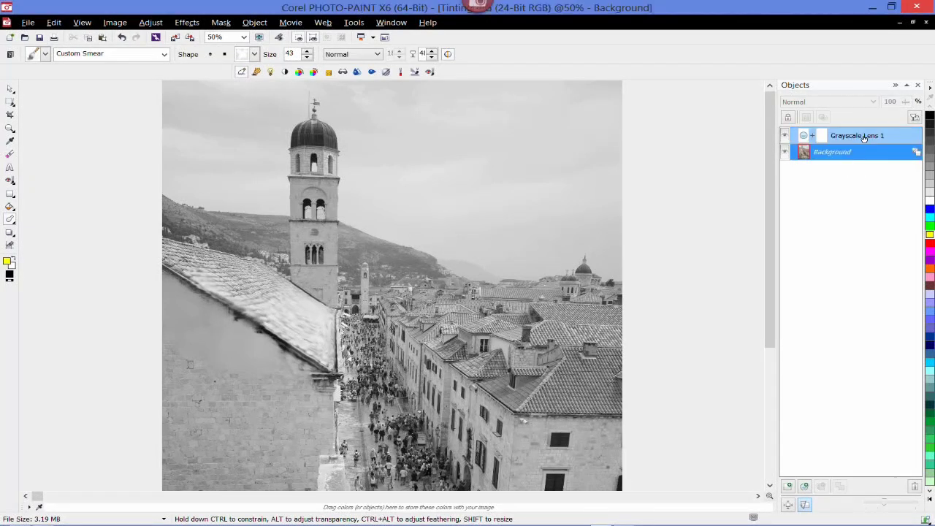
{"action": "right_click", "coordinate": [864, 139]}
{"action": "mouse_move", "coordinate": [782, 301]}
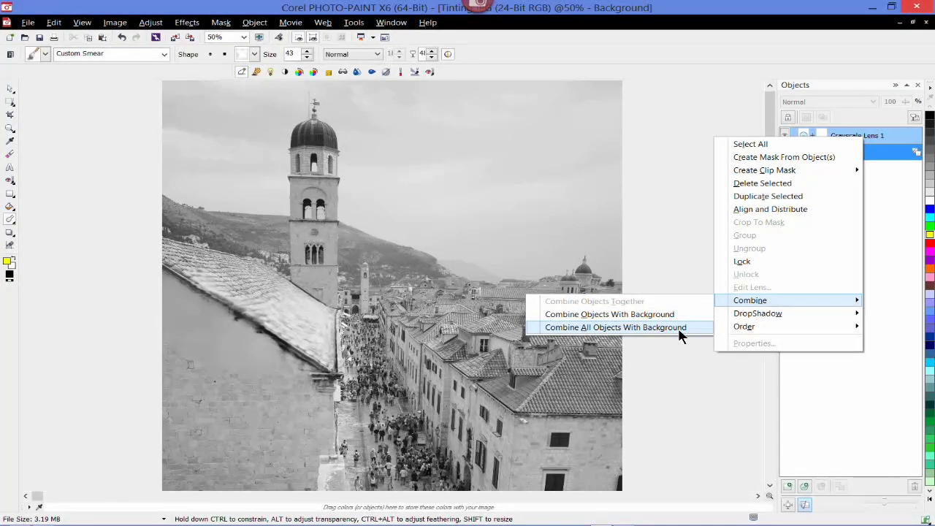
{"action": "left_click", "coordinate": [616, 327]}
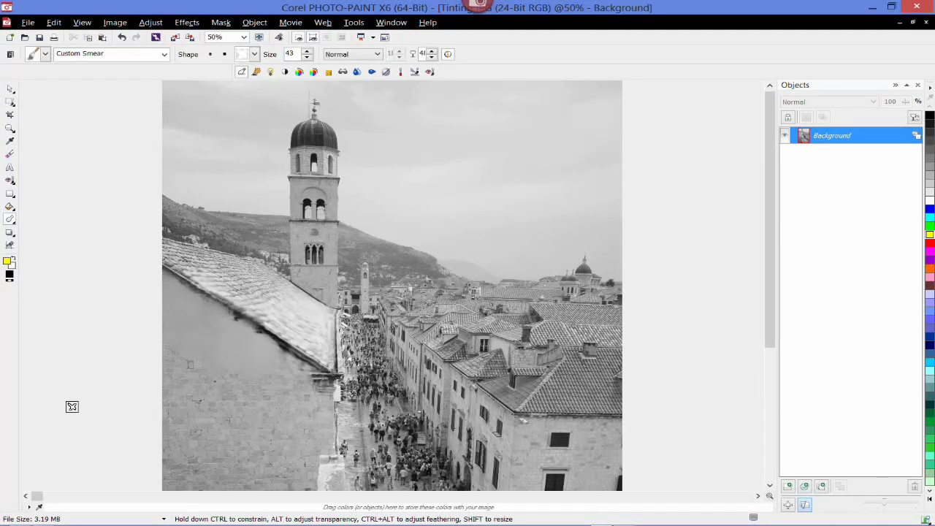
Tint the corner building's wall around its windows yellow using the Tint brush at size 80.
{"action": "left_click", "coordinate": [342, 72]}
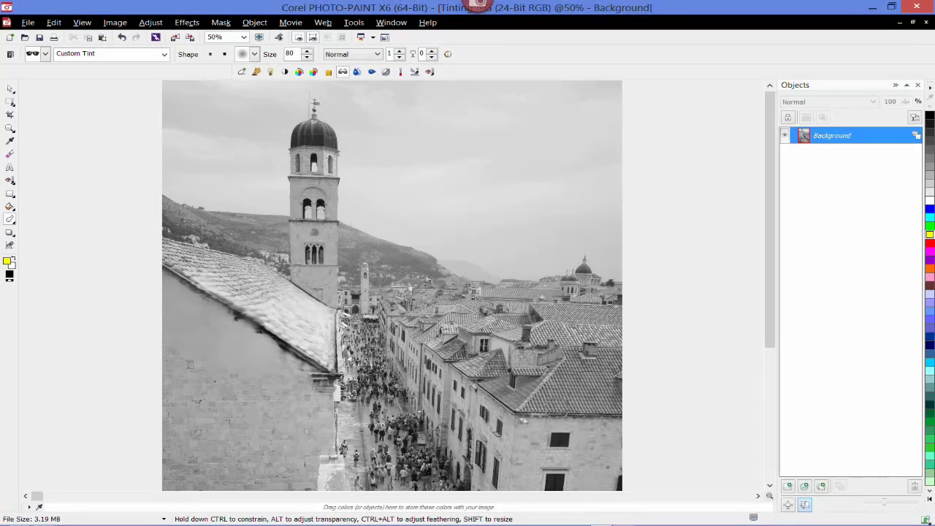
{"action": "scroll", "coordinate": [665, 471], "scroll_direction": "up", "scroll_amount": 1}
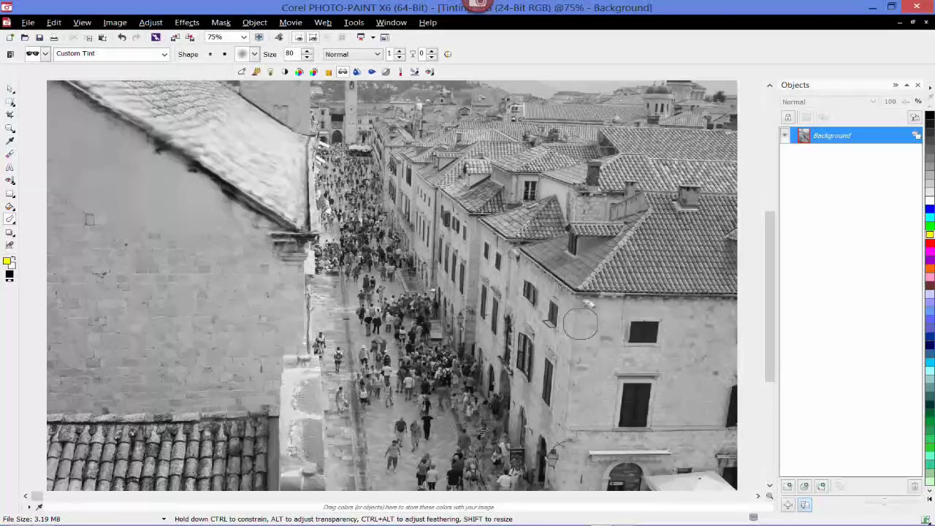
{"action": "mouse_move", "coordinate": [595, 325]}
{"action": "left_mouse_down"}
{"action": "mouse_move", "coordinate": [626, 313]}
{"action": "mouse_move", "coordinate": [583, 306]}
{"action": "mouse_move", "coordinate": [666, 312]}
{"action": "mouse_move", "coordinate": [622, 358]}
{"action": "mouse_move", "coordinate": [627, 362]}
{"action": "mouse_move", "coordinate": [621, 333]}
{"action": "mouse_move", "coordinate": [605, 368]}
{"action": "mouse_move", "coordinate": [600, 350]}
{"action": "mouse_move", "coordinate": [576, 339]}
{"action": "mouse_move", "coordinate": [583, 400]}
{"action": "mouse_move", "coordinate": [563, 420]}
{"action": "mouse_move", "coordinate": [583, 401]}
{"action": "mouse_move", "coordinate": [597, 411]}
{"action": "mouse_move", "coordinate": [609, 387]}
{"action": "mouse_move", "coordinate": [612, 403]}
{"action": "mouse_move", "coordinate": [583, 390]}
{"action": "mouse_move", "coordinate": [572, 406]}
{"action": "mouse_move", "coordinate": [577, 383]}
{"action": "left_mouse_up"}
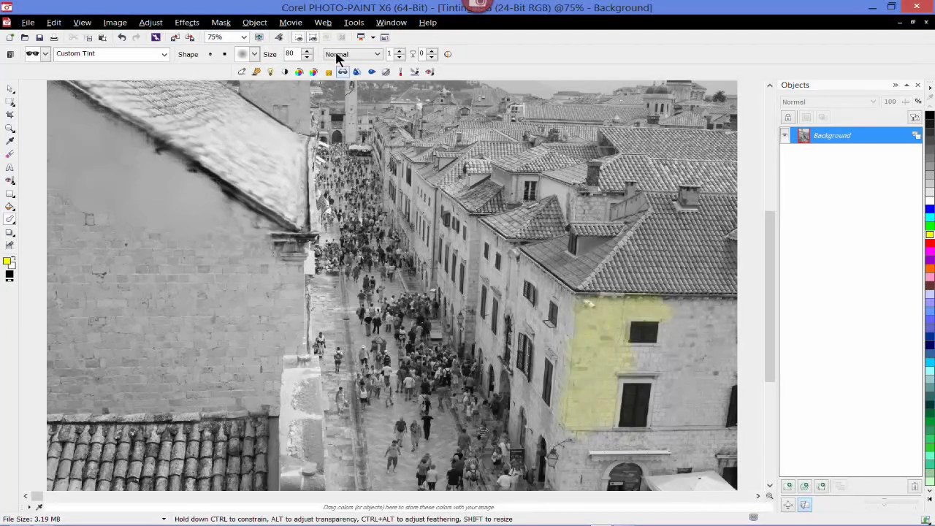
Tint a patch of the stone wall below the sloping roof yellow using the striped chevron nib at size 50.
{"action": "left_click", "coordinate": [255, 56]}
{"action": "left_click_drag", "start_coordinate": [331, 86], "coordinate": [330, 98]}
{"action": "scroll", "coordinate": [322, 117], "scroll_direction": "down", "scroll_amount": 2}
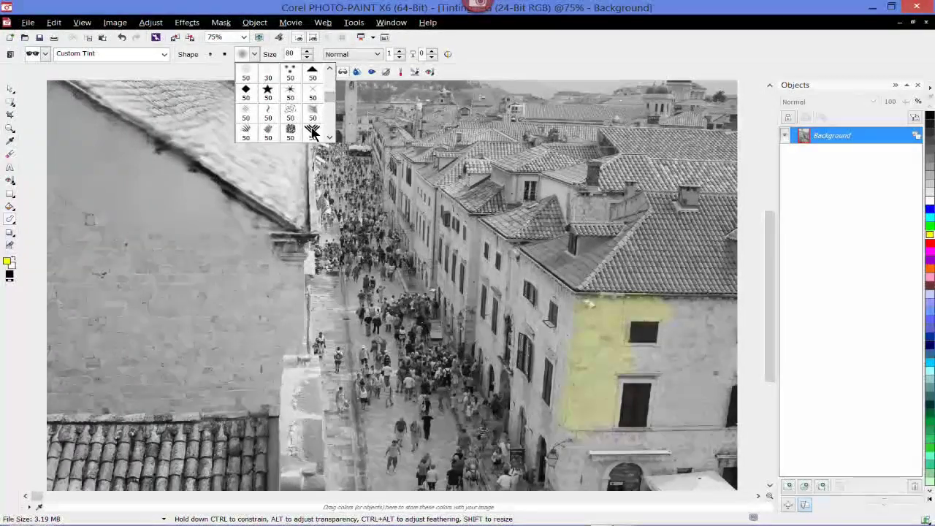
{"action": "left_click", "coordinate": [313, 131]}
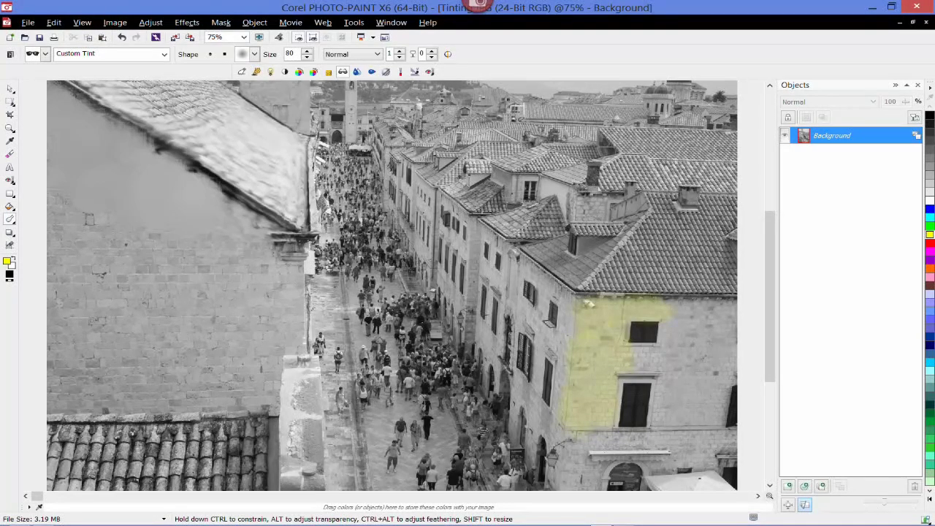
{"action": "left_click", "coordinate": [252, 300]}
{"action": "mouse_move", "coordinate": [270, 305]}
{"action": "left_mouse_down"}
{"action": "mouse_move", "coordinate": [244, 330]}
{"action": "mouse_move", "coordinate": [219, 320]}
{"action": "mouse_move", "coordinate": [219, 289]}
{"action": "left_mouse_up"}
{"action": "mouse_move", "coordinate": [278, 267]}
{"action": "left_mouse_down"}
{"action": "mouse_move", "coordinate": [293, 290]}
{"action": "mouse_move", "coordinate": [289, 308]}
{"action": "mouse_move", "coordinate": [241, 302]}
{"action": "left_mouse_up"}
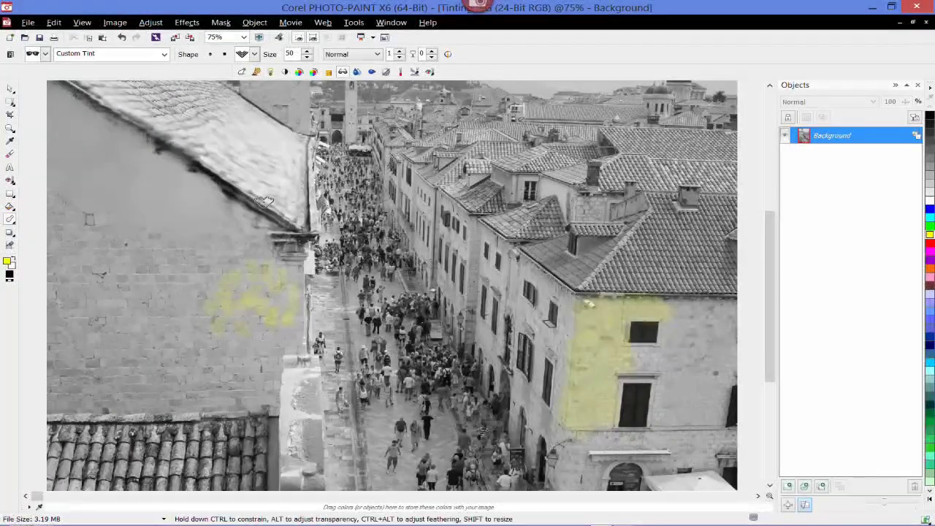
Switch the Tint brush to the soft round size 50 nib and select the Hue Replacer brush.
{"action": "left_click", "coordinate": [255, 54]}
{"action": "scroll", "coordinate": [329, 93], "scroll_direction": "down", "scroll_amount": 2}
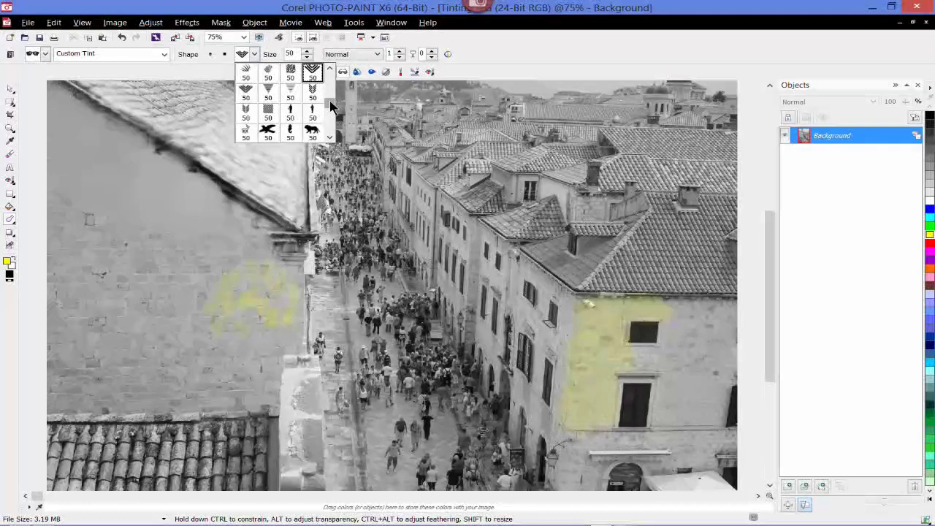
{"action": "scroll", "coordinate": [329, 93], "scroll_direction": "up", "scroll_amount": 2}
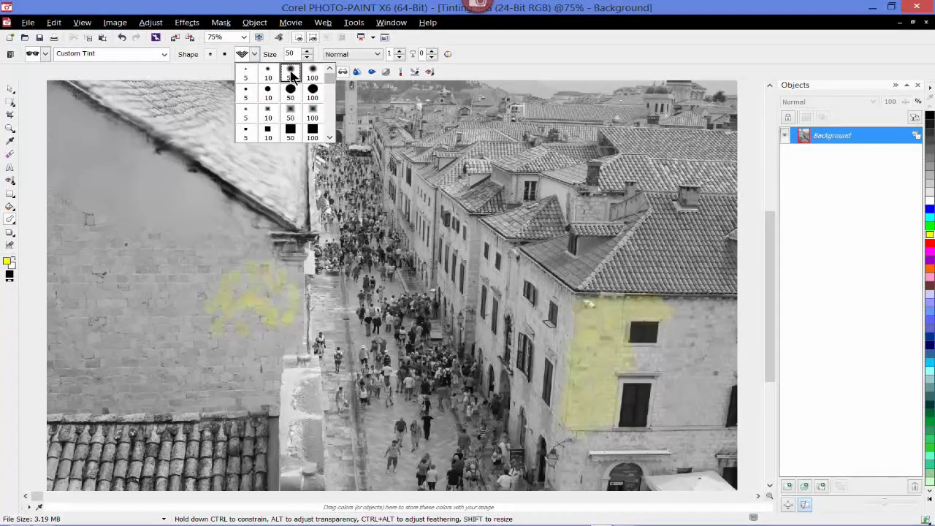
{"action": "left_click", "coordinate": [291, 76]}
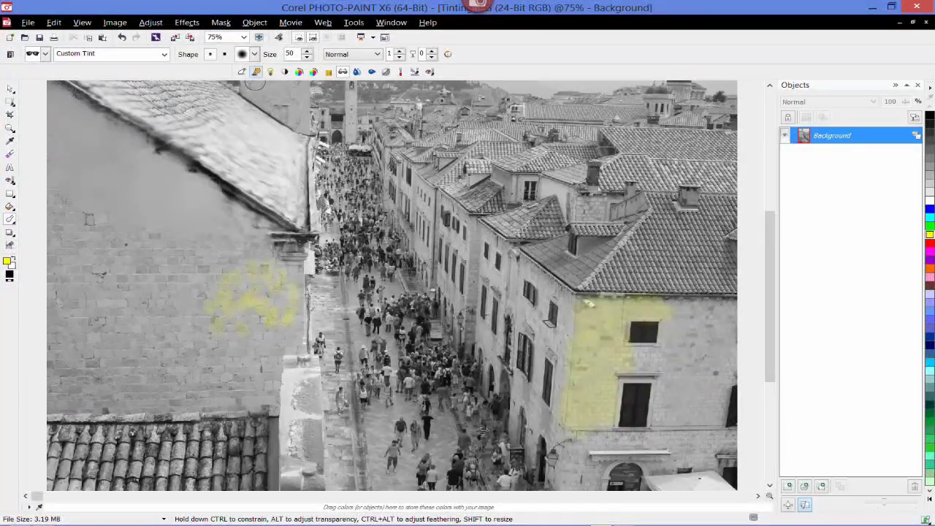
{"action": "left_click", "coordinate": [314, 72]}
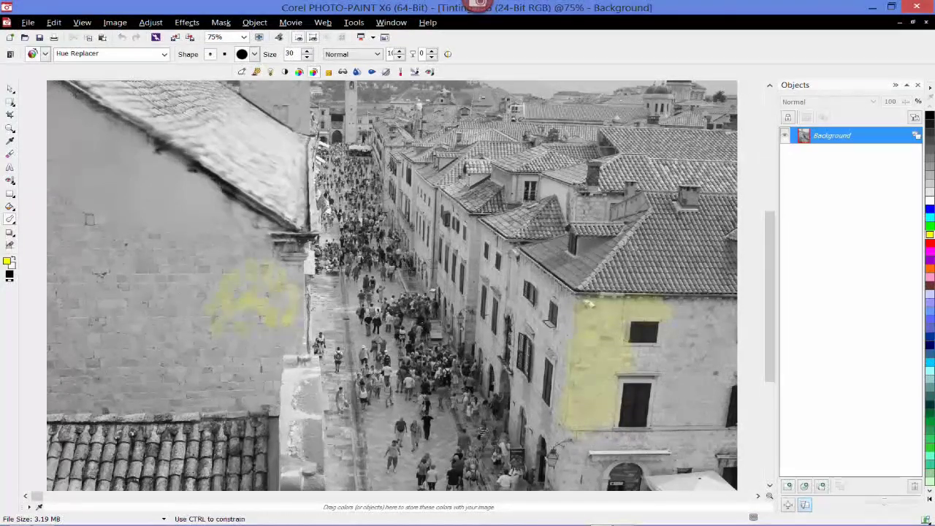
Close Tinting.JPG without saving the changes, reopen the original file and maximize its document window.
{"action": "left_click", "coordinate": [926, 24]}
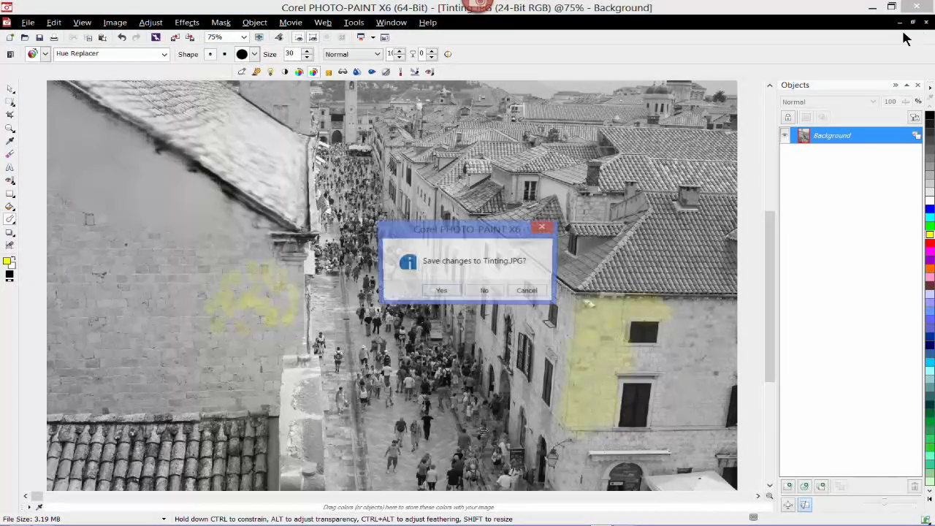
{"action": "left_click", "coordinate": [483, 292]}
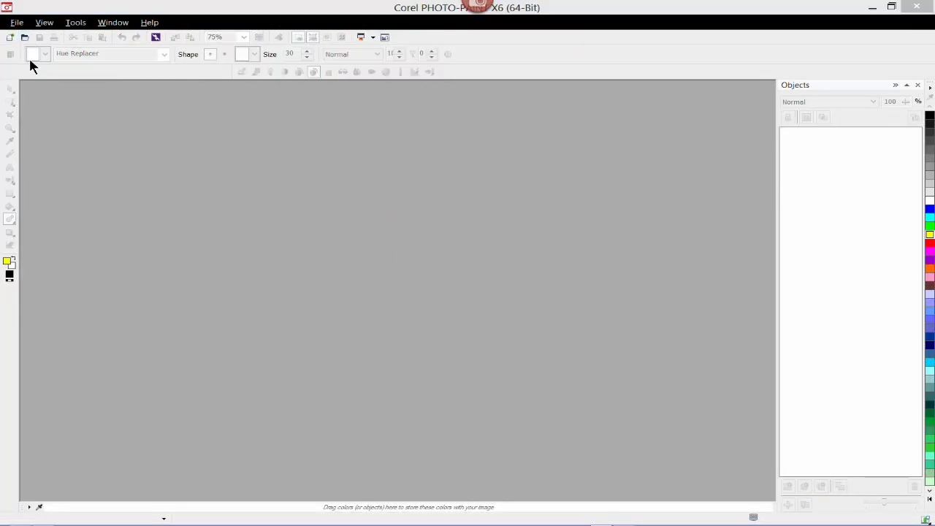
{"action": "key", "text": "ctrl+o"}
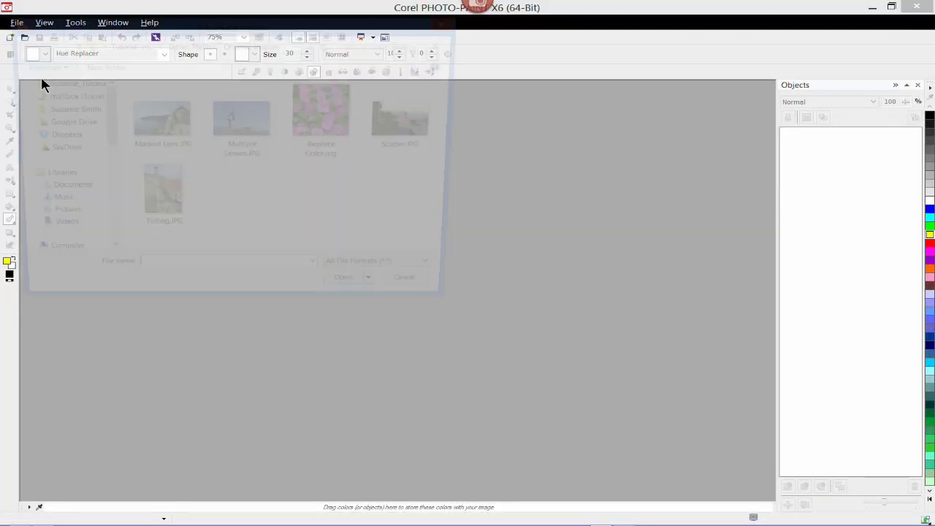
{"action": "left_click", "coordinate": [173, 209]}
{"action": "left_click", "coordinate": [358, 294]}
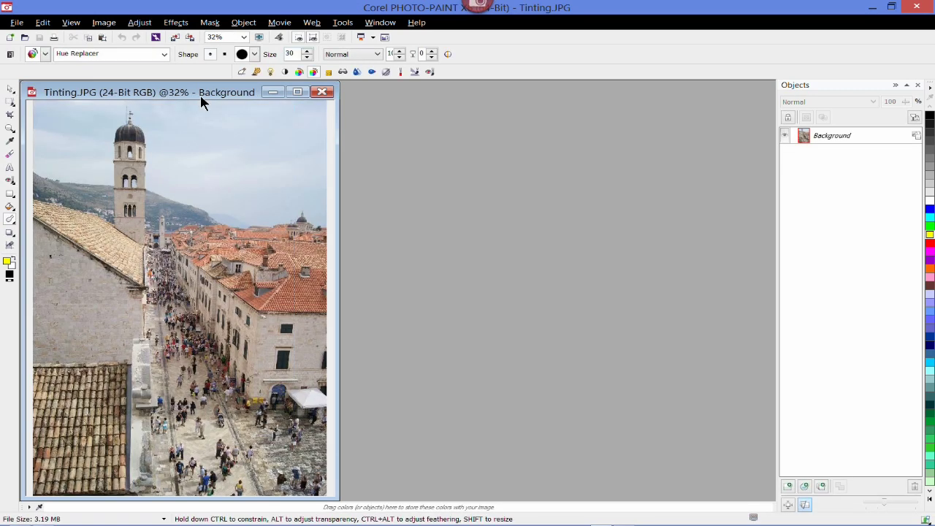
{"action": "double_click", "coordinate": [200, 94]}
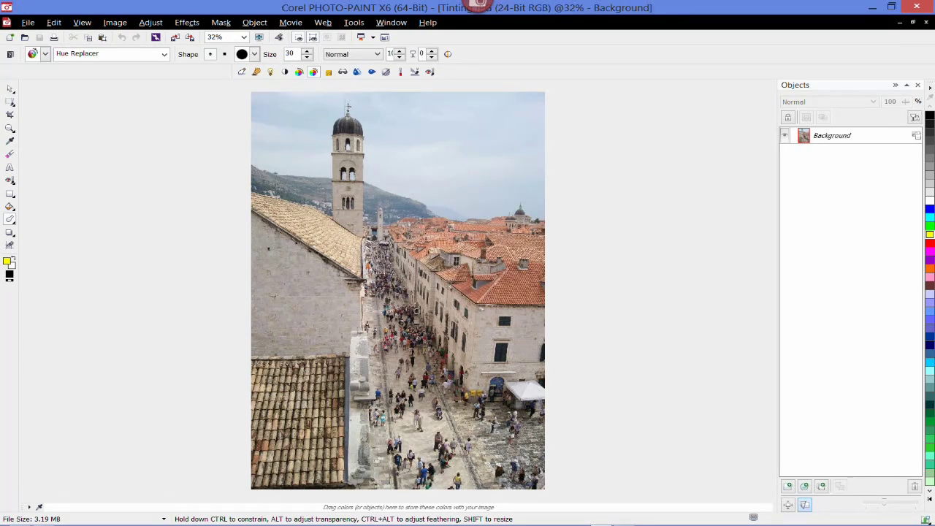
Set the foreground color to a dark red using the RGB color model.
{"action": "key", "text": "ctrl+1"}
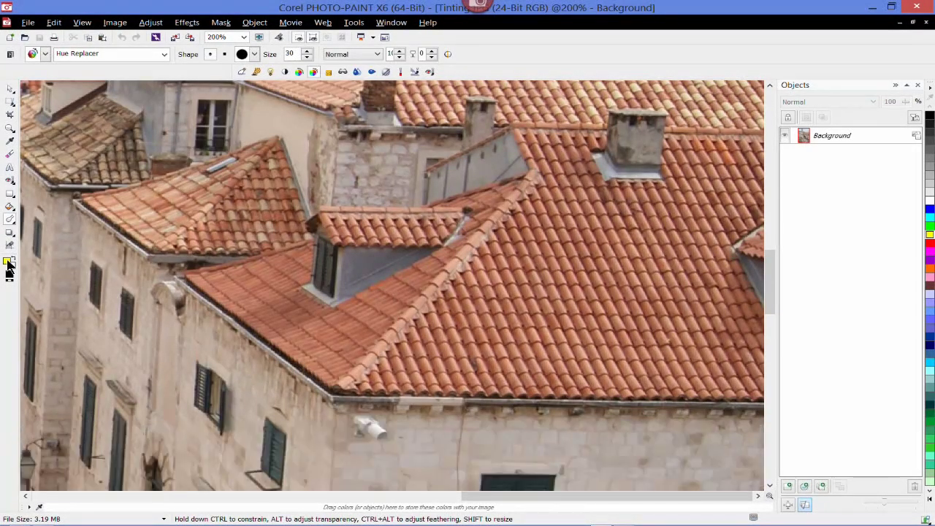
{"action": "double_click", "coordinate": [8, 262]}
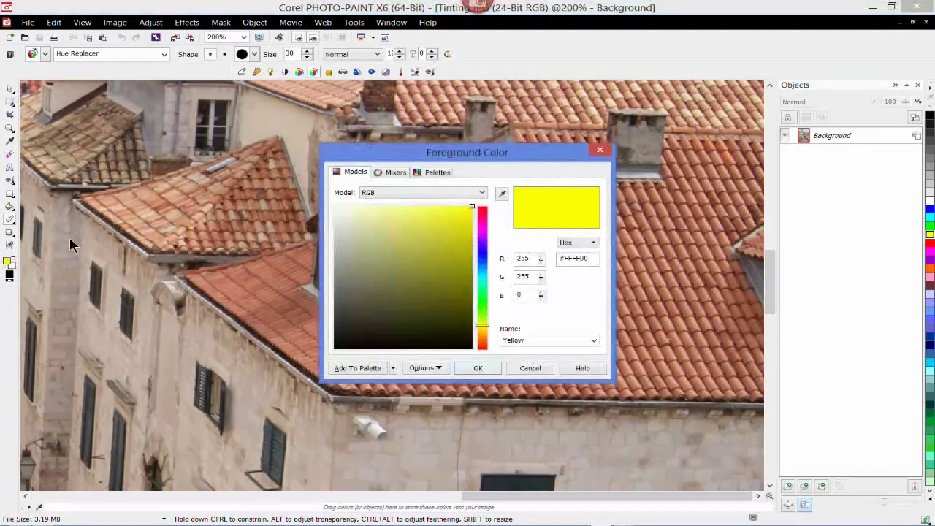
{"action": "left_click", "coordinate": [482, 214]}
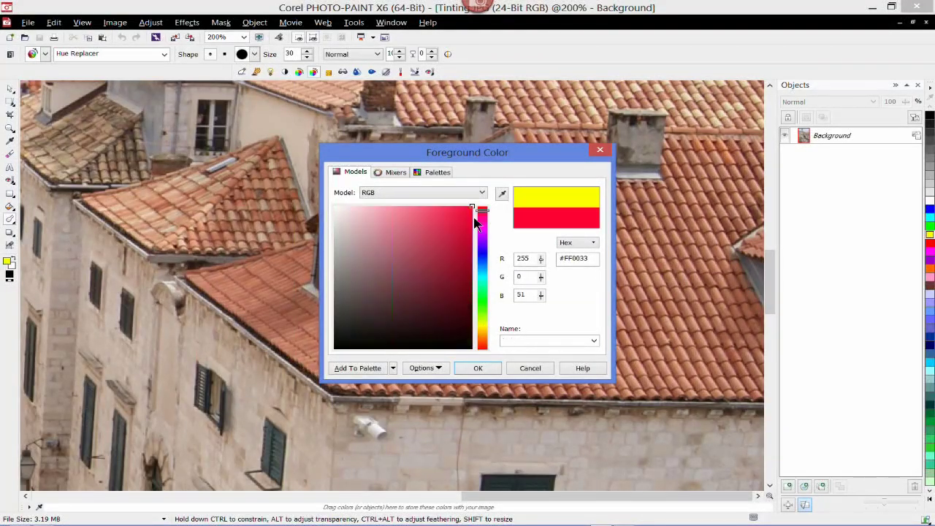
{"action": "left_click", "coordinate": [465, 303]}
{"action": "left_click", "coordinate": [478, 368]}
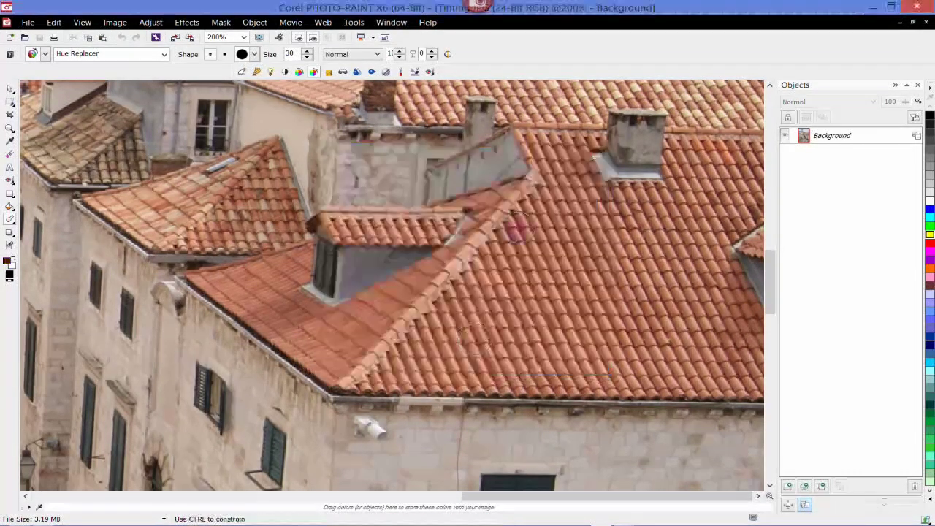
Recolor the large tiled roof from its ridge and chimney down to the eaves corner using the Hue Replacer brush at size 30.
{"action": "mouse_move", "coordinate": [515, 236]}
{"action": "left_mouse_down"}
{"action": "mouse_move", "coordinate": [495, 262]}
{"action": "mouse_move", "coordinate": [481, 257]}
{"action": "mouse_move", "coordinate": [532, 187]}
{"action": "mouse_move", "coordinate": [542, 140]}
{"action": "mouse_move", "coordinate": [530, 133]}
{"action": "mouse_move", "coordinate": [592, 143]}
{"action": "mouse_move", "coordinate": [600, 150]}
{"action": "mouse_move", "coordinate": [579, 164]}
{"action": "mouse_move", "coordinate": [590, 176]}
{"action": "mouse_move", "coordinate": [558, 168]}
{"action": "mouse_move", "coordinate": [501, 267]}
{"action": "mouse_move", "coordinate": [472, 283]}
{"action": "mouse_move", "coordinate": [483, 270]}
{"action": "mouse_move", "coordinate": [379, 380]}
{"action": "mouse_move", "coordinate": [363, 383]}
{"action": "mouse_move", "coordinate": [480, 367]}
{"action": "mouse_move", "coordinate": [475, 386]}
{"action": "mouse_move", "coordinate": [435, 351]}
{"action": "left_mouse_up"}
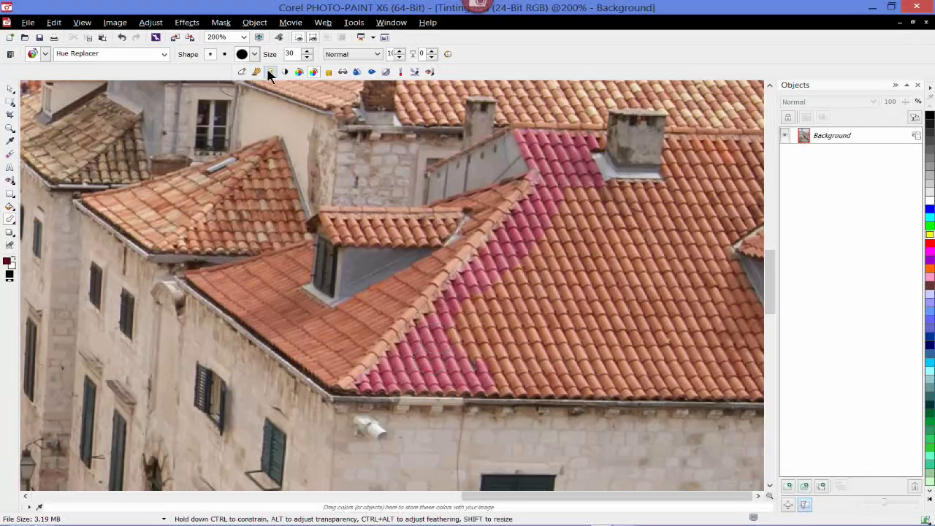
{"action": "left_click", "coordinate": [432, 26]}
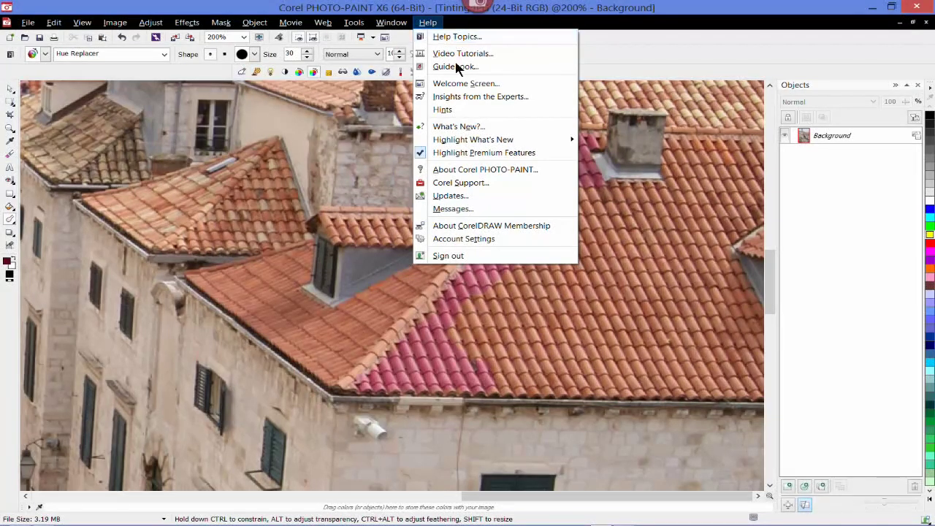
{"action": "left_click", "coordinate": [605, 243]}
{"action": "mouse_move", "coordinate": [605, 243]}
{"action": "left_mouse_down"}
{"action": "mouse_move", "coordinate": [602, 208]}
{"action": "mouse_move", "coordinate": [611, 214]}
{"action": "mouse_move", "coordinate": [587, 216]}
{"action": "mouse_move", "coordinate": [570, 194]}
{"action": "mouse_move", "coordinate": [553, 248]}
{"action": "mouse_move", "coordinate": [599, 223]}
{"action": "mouse_move", "coordinate": [613, 255]}
{"action": "mouse_move", "coordinate": [557, 215]}
{"action": "mouse_move", "coordinate": [552, 242]}
{"action": "mouse_move", "coordinate": [530, 256]}
{"action": "left_mouse_up"}
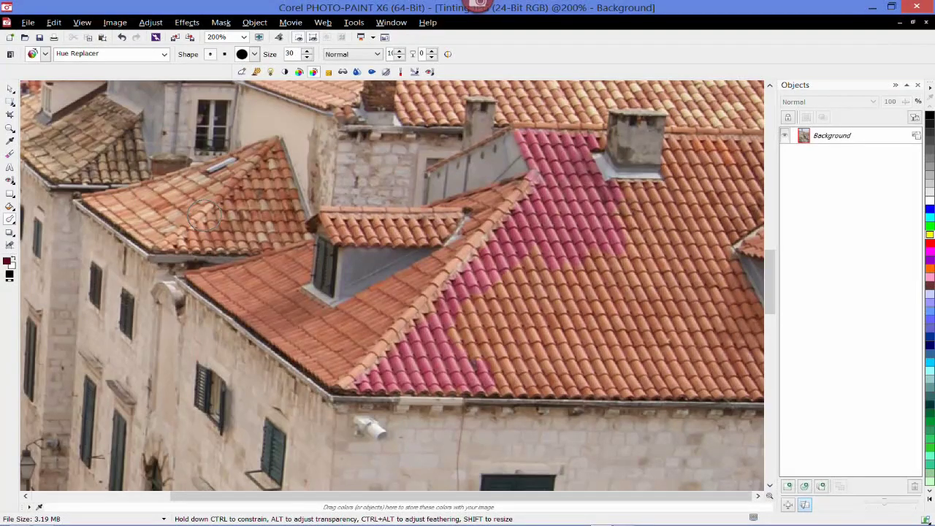
Preview the Stained Glass effect with size 1, light intensity 5, solder width 1, cyan solder color and 3D lighting, without applying it.
{"action": "scroll", "coordinate": [203, 215], "scroll_direction": "down", "scroll_amount": 2}
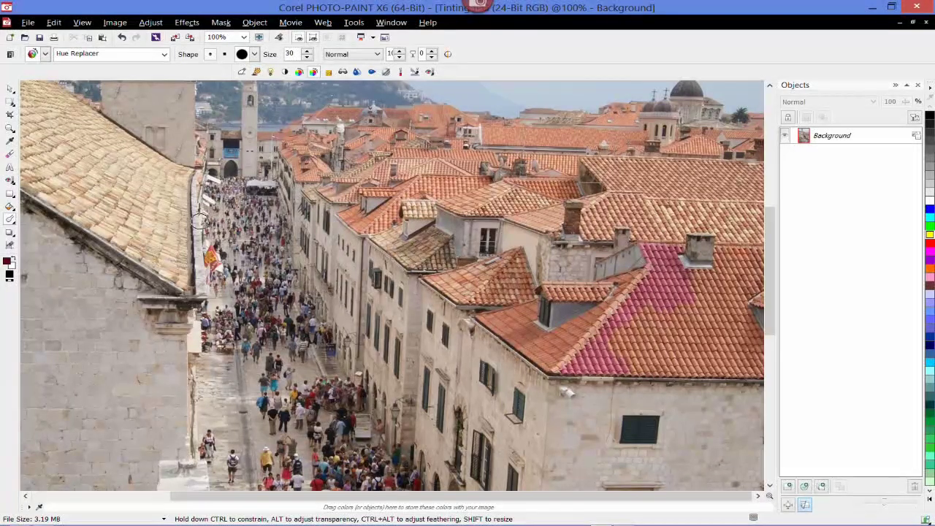
{"action": "scroll", "coordinate": [200, 220], "scroll_direction": "down", "scroll_amount": 1}
{"action": "left_click", "coordinate": [187, 22]}
{"action": "mouse_move", "coordinate": [207, 56]}
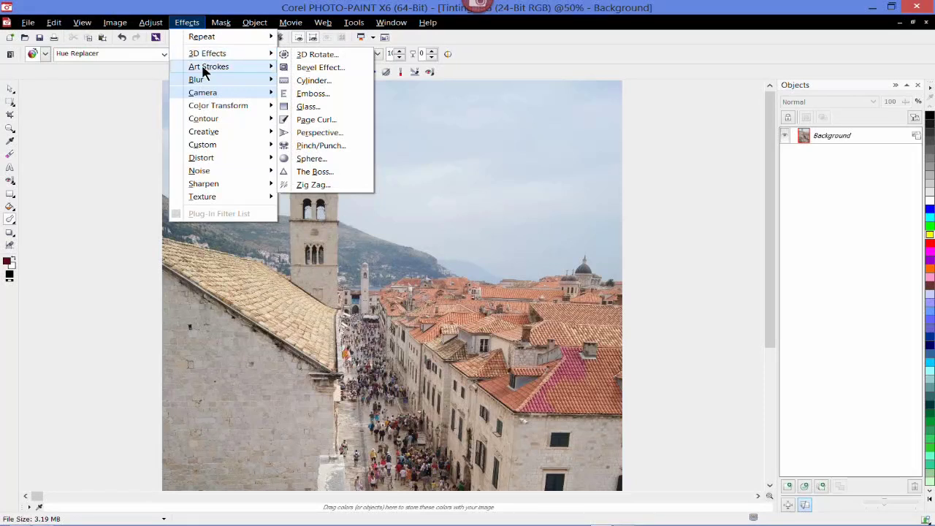
{"action": "mouse_move", "coordinate": [208, 83]}
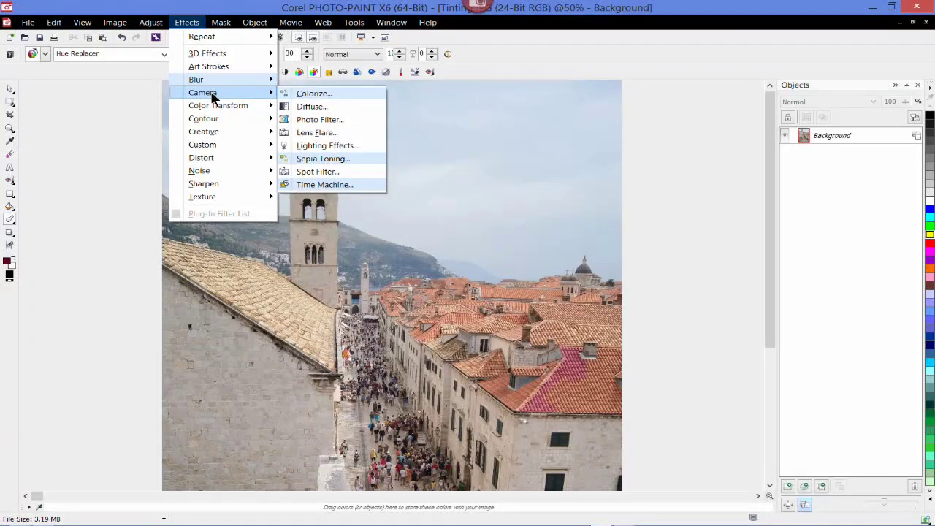
{"action": "mouse_move", "coordinate": [217, 103]}
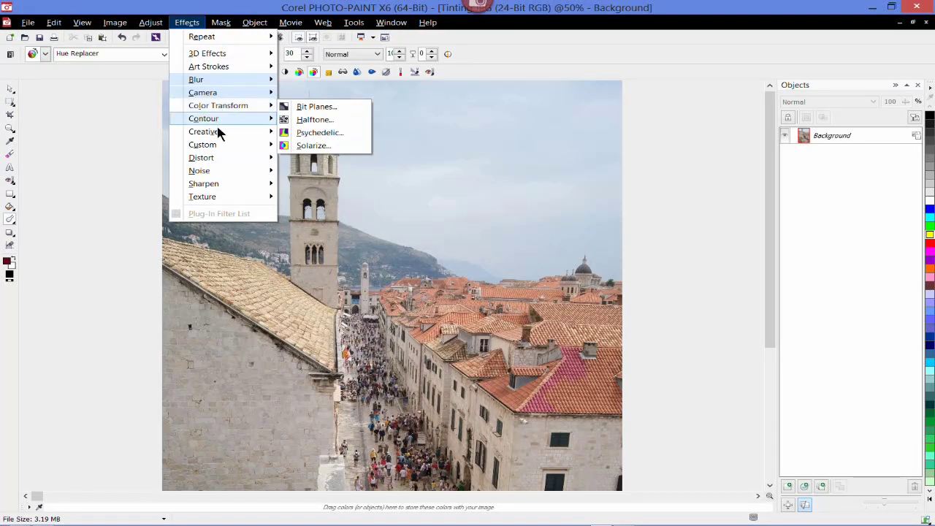
{"action": "mouse_move", "coordinate": [220, 133]}
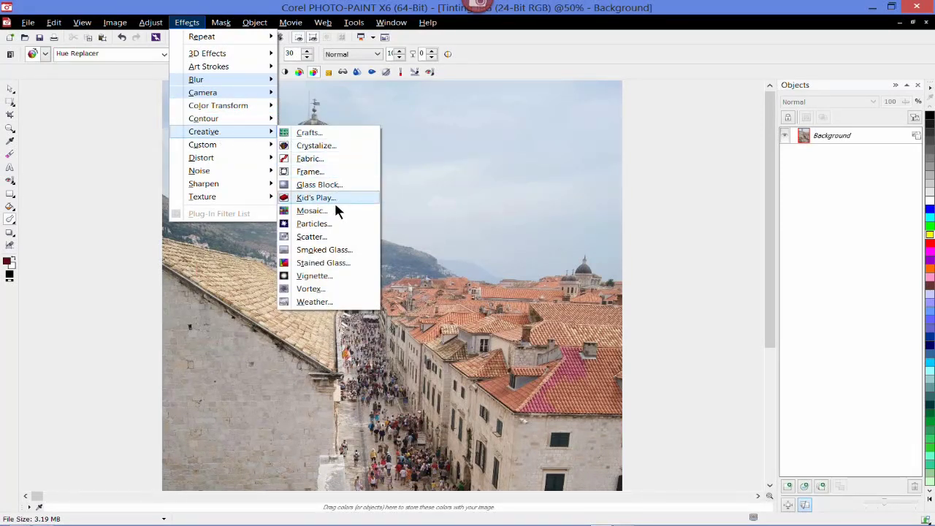
{"action": "left_click", "coordinate": [328, 264]}
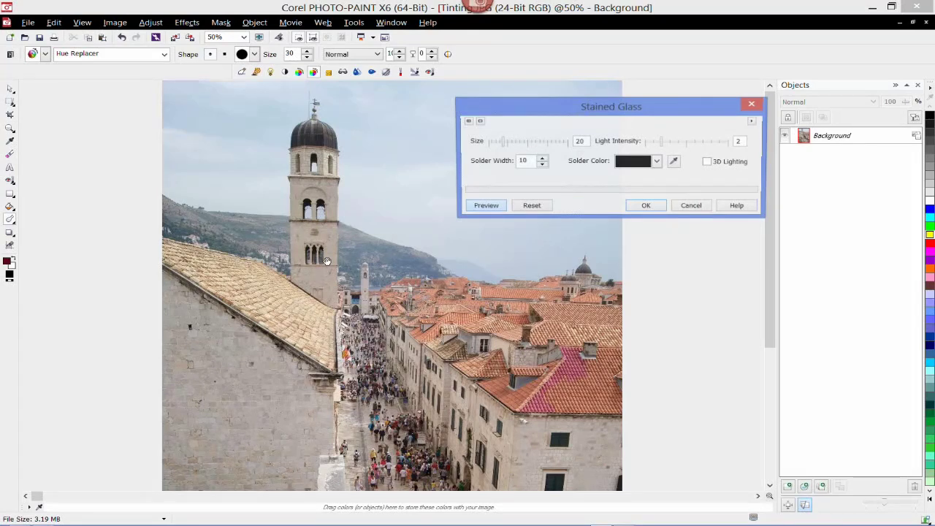
{"action": "left_click_drag", "start_coordinate": [522, 109], "coordinate": [510, 110]}
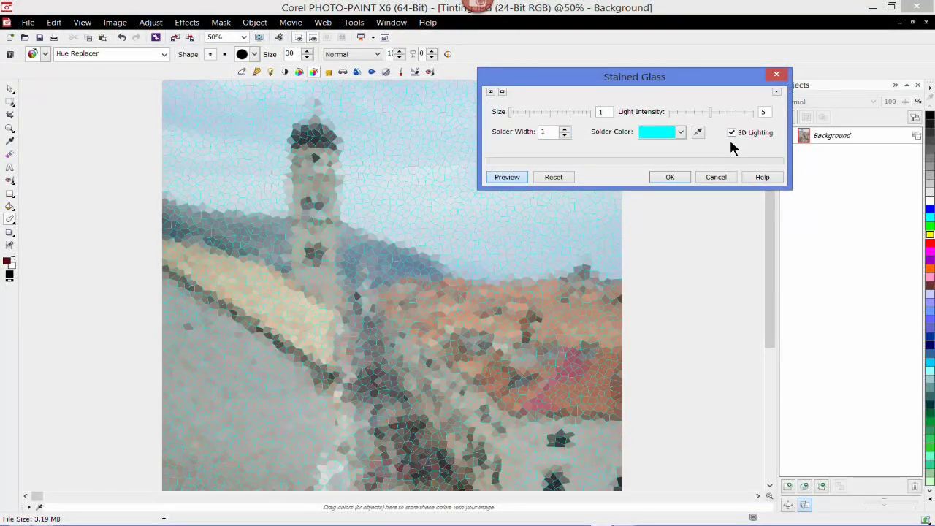
{"action": "left_click_drag", "start_coordinate": [701, 76], "coordinate": [647, 66]}
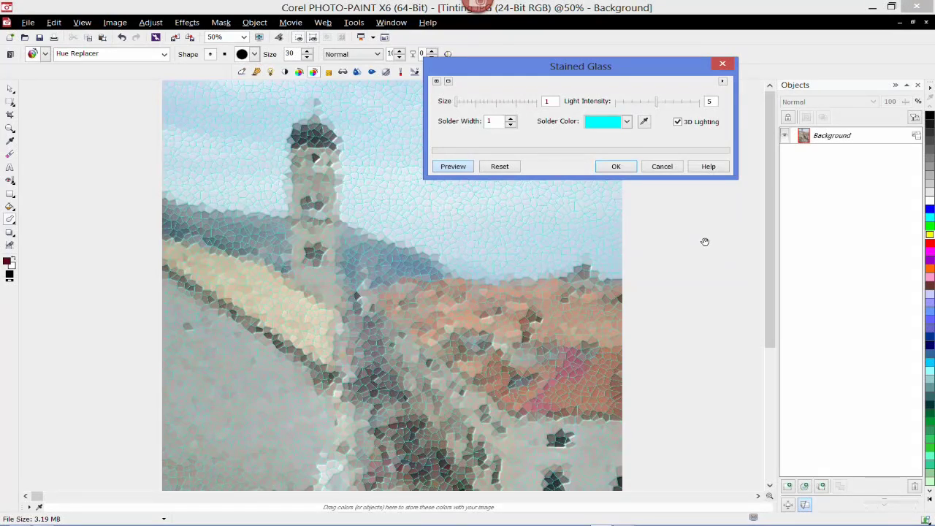
{"action": "left_click", "coordinate": [661, 166]}
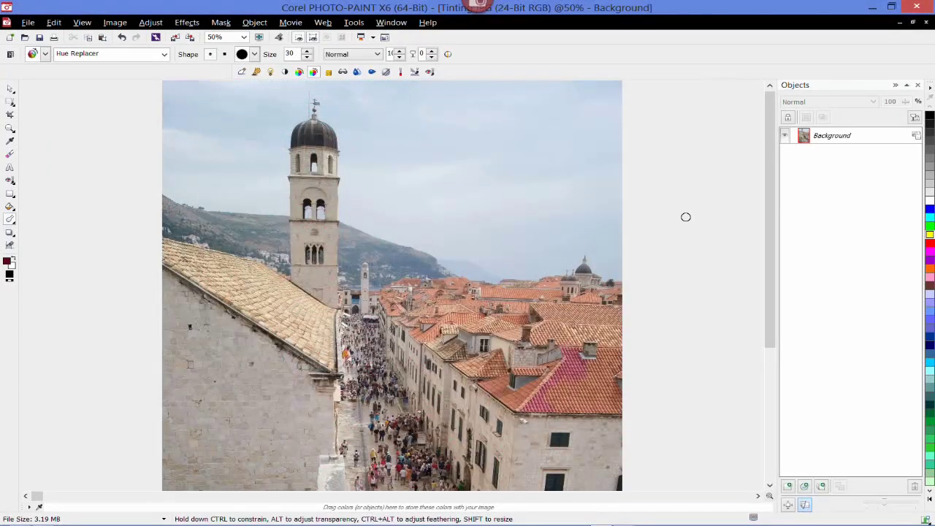
Close Tinting.JPG without saving the changes, open Masked Lens.JPG and maximize its document window.
{"action": "left_click", "coordinate": [926, 23]}
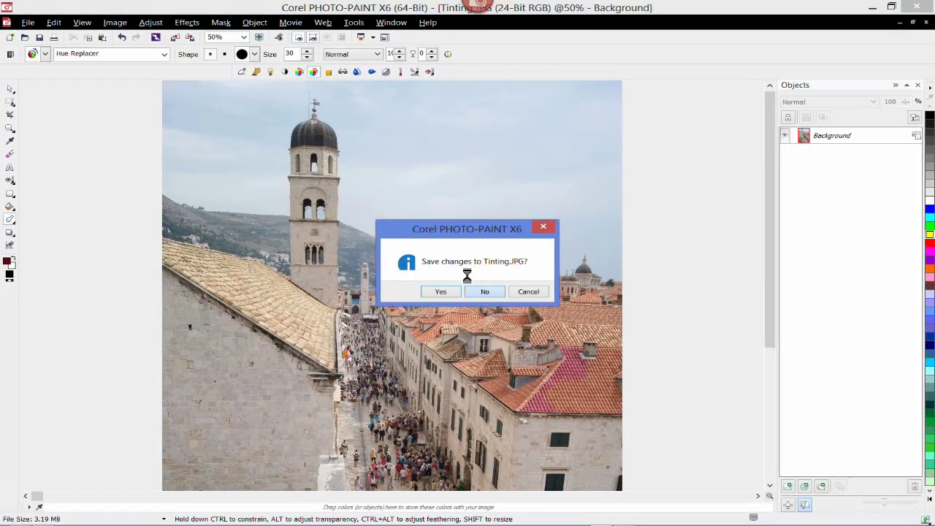
{"action": "left_click", "coordinate": [482, 291]}
{"action": "left_click", "coordinate": [17, 22]}
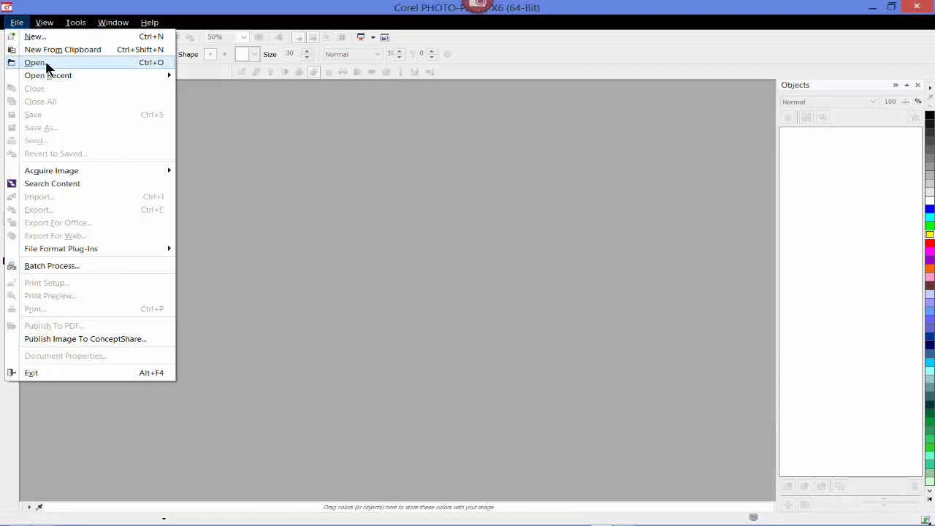
{"action": "left_click", "coordinate": [44, 62]}
{"action": "left_click", "coordinate": [157, 117]}
{"action": "left_click", "coordinate": [356, 295]}
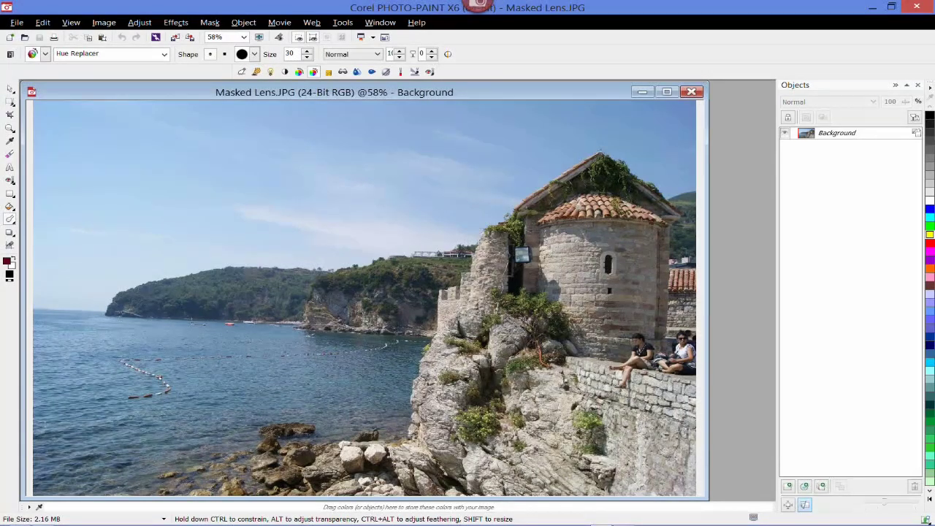
{"action": "double_click", "coordinate": [183, 92]}
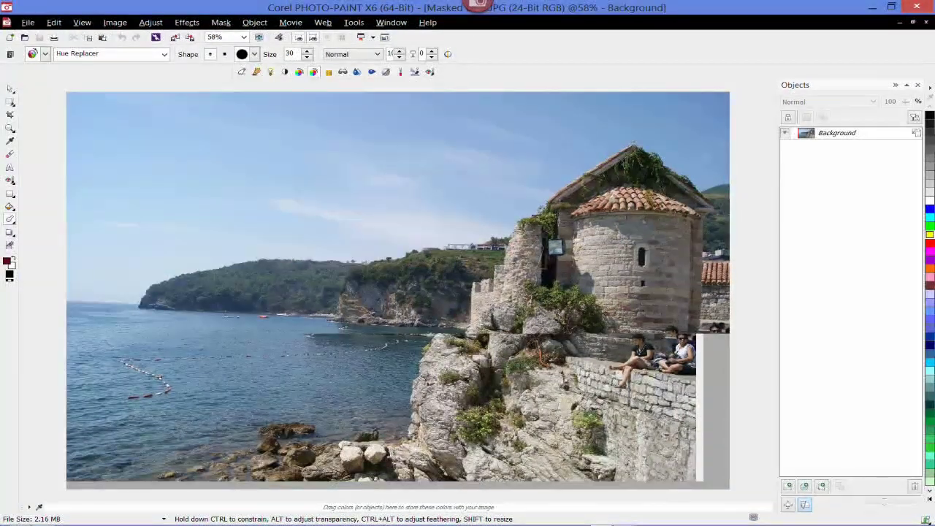
Create a horizontal planar mask about 16.8 mm wide with a 4.935 mm feather over the sea and foreground rocks.
{"action": "left_click", "coordinate": [11, 103]}
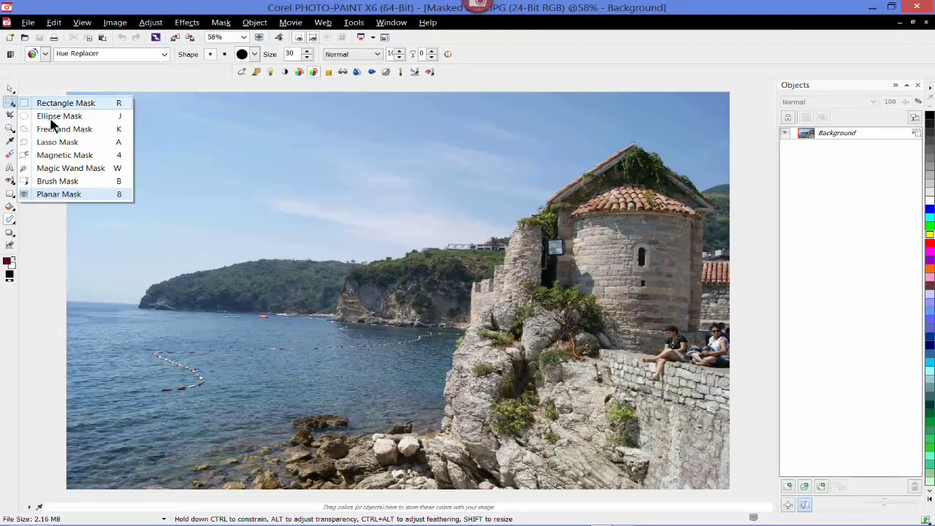
{"action": "left_click", "coordinate": [73, 195]}
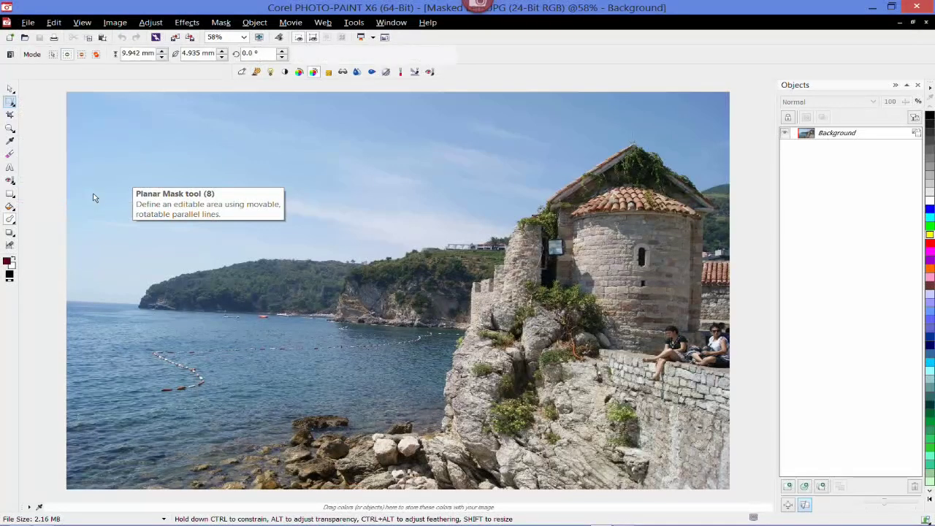
{"action": "left_click", "coordinate": [413, 326]}
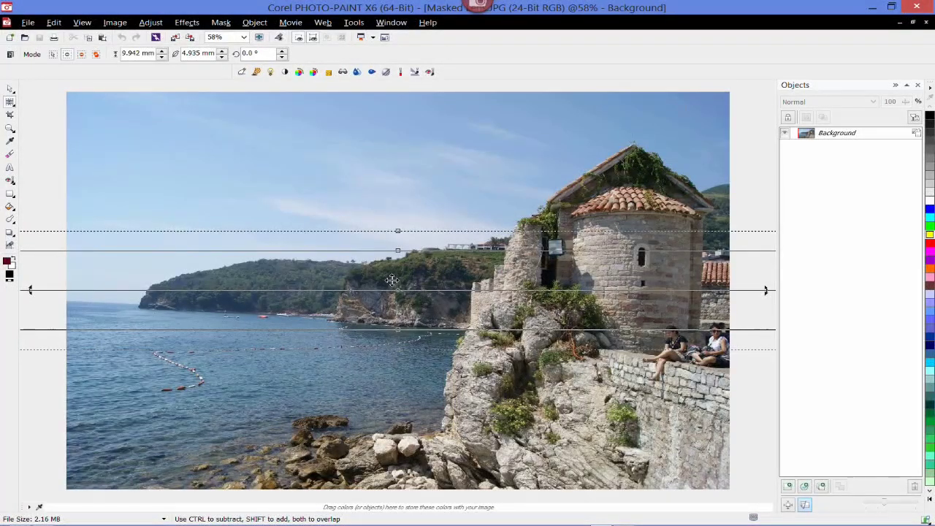
{"action": "left_click_drag", "start_coordinate": [393, 280], "coordinate": [419, 458]}
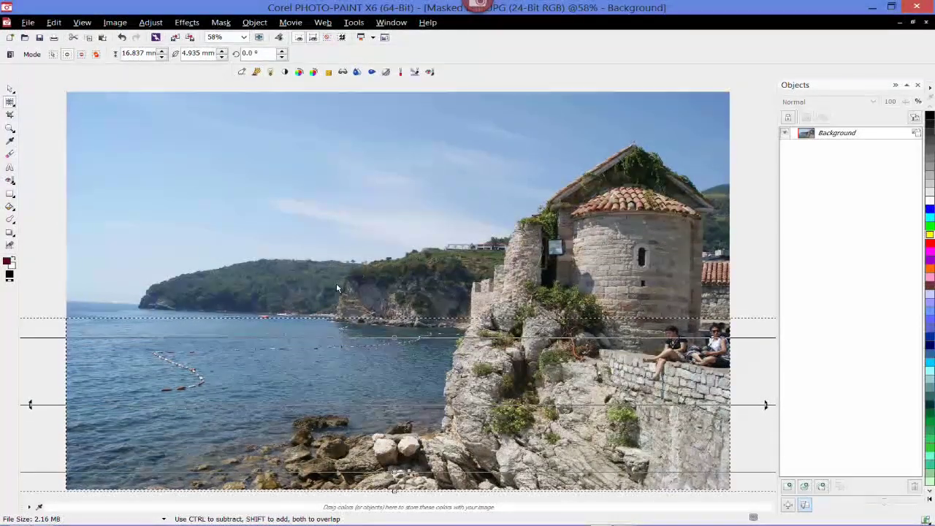
Apply the Plaster Wall texture to the masked area with detail 30 and brightness 50.
{"action": "left_click", "coordinate": [187, 24]}
{"action": "mouse_move", "coordinate": [215, 198]}
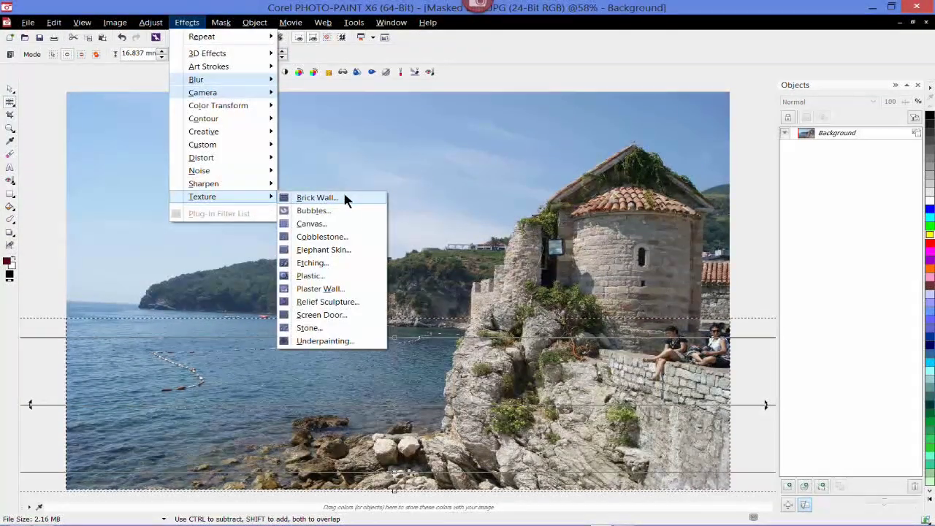
{"action": "left_click", "coordinate": [341, 288]}
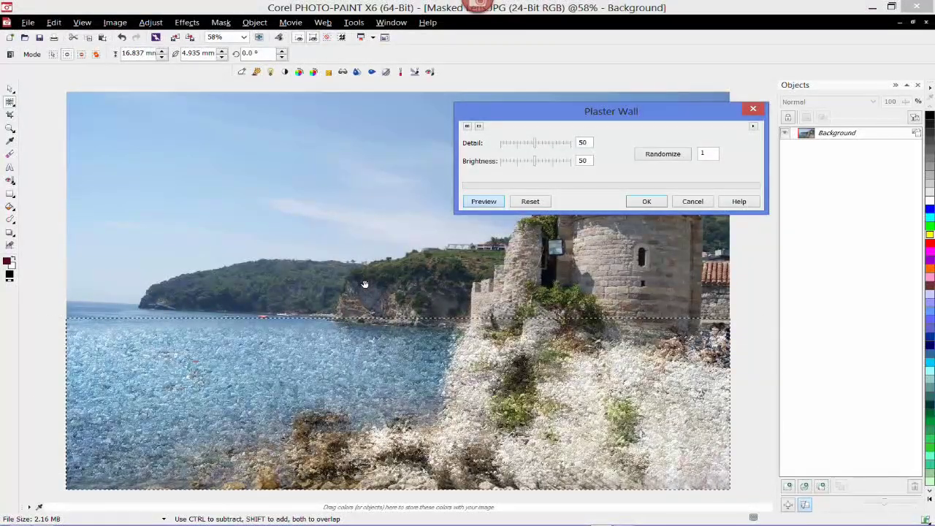
{"action": "left_click_drag", "start_coordinate": [537, 143], "coordinate": [520, 142]}
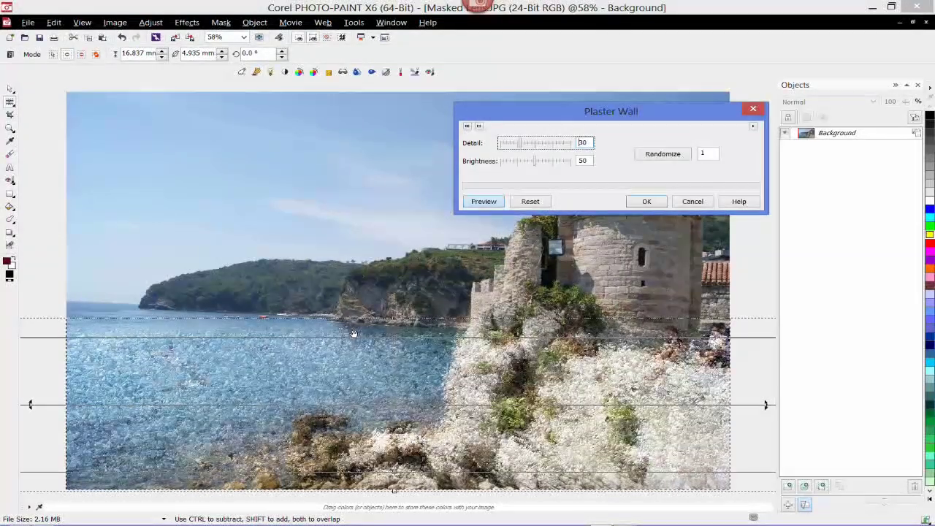
{"action": "scroll", "coordinate": [353, 334], "scroll_direction": "up", "scroll_amount": 1}
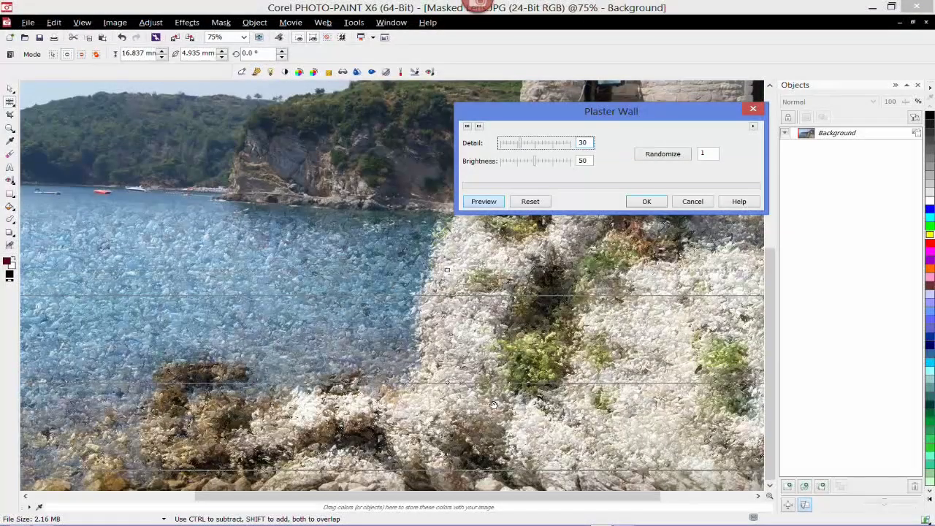
{"action": "scroll", "coordinate": [347, 268], "scroll_direction": "up", "scroll_amount": 1}
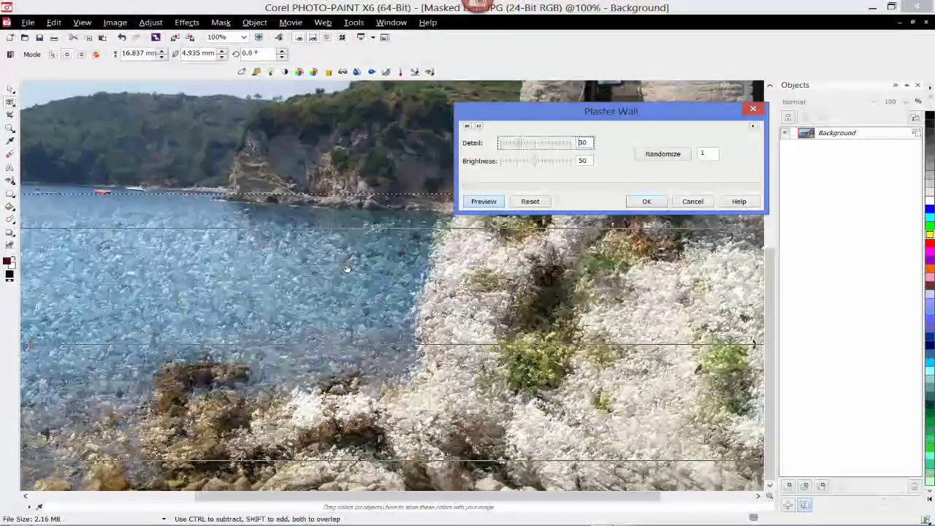
{"action": "scroll", "coordinate": [279, 326], "scroll_direction": "down", "scroll_amount": 1}
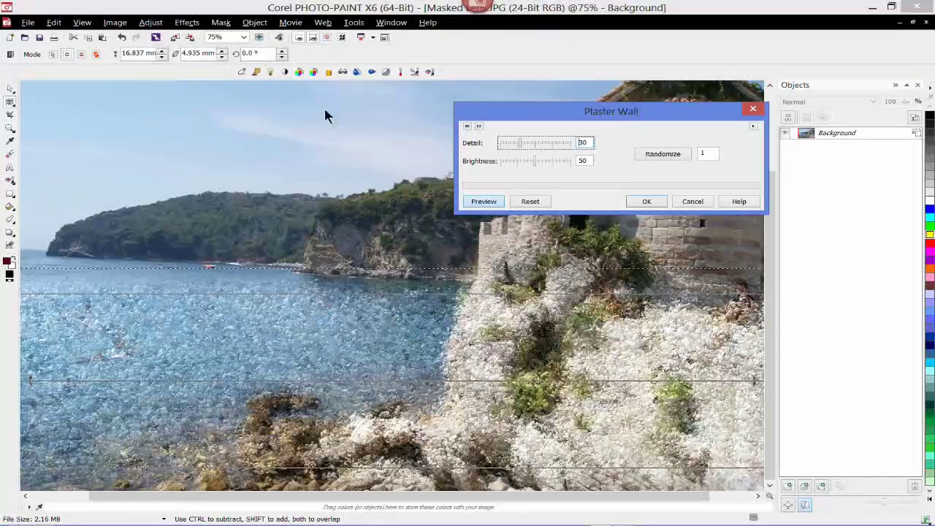
{"action": "left_click", "coordinate": [649, 203]}
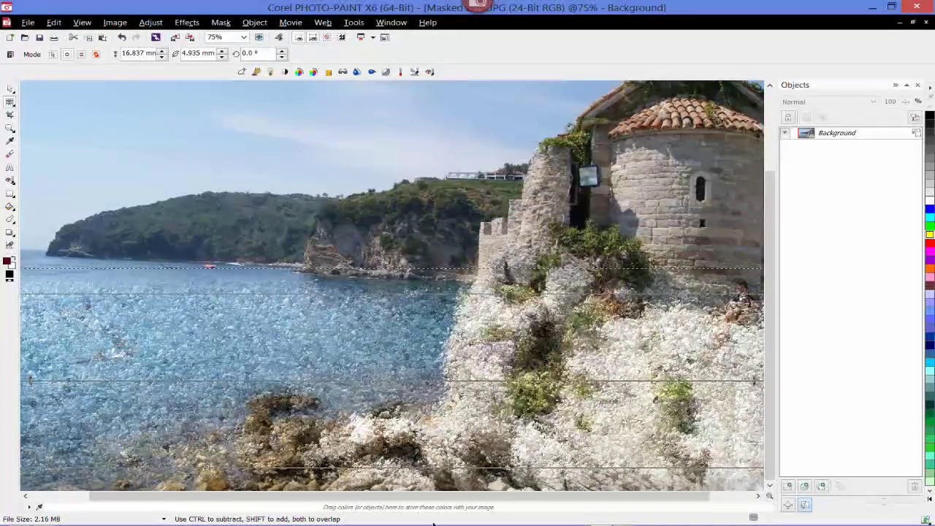
Remove the planar mask and switch to the Pick tool.
{"action": "left_click", "coordinate": [219, 23]}
{"action": "left_click", "coordinate": [253, 90]}
{"action": "left_click", "coordinate": [10, 89]}
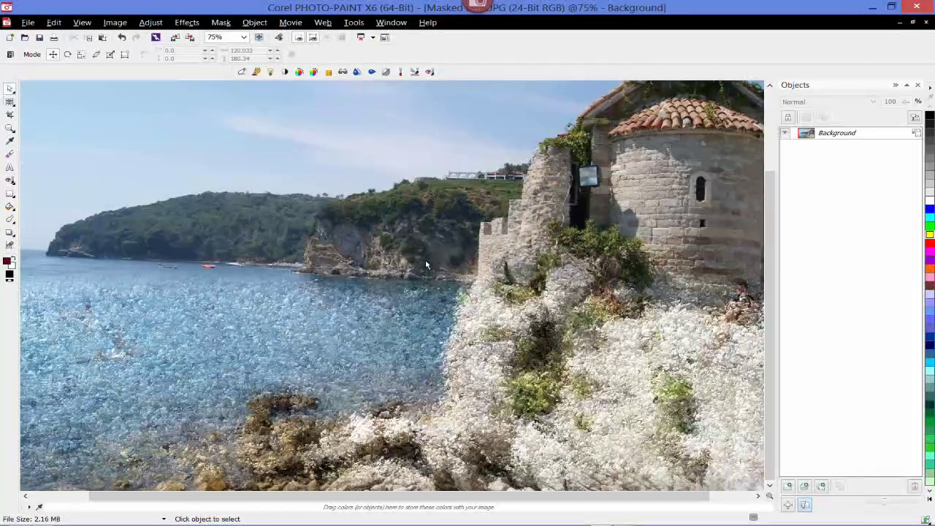
Examine the plaster texture on the rocks and its blend into the tower and sea, and browse the Art Strokes effects.
{"action": "scroll", "coordinate": [428, 265], "scroll_direction": "up", "scroll_amount": 1}
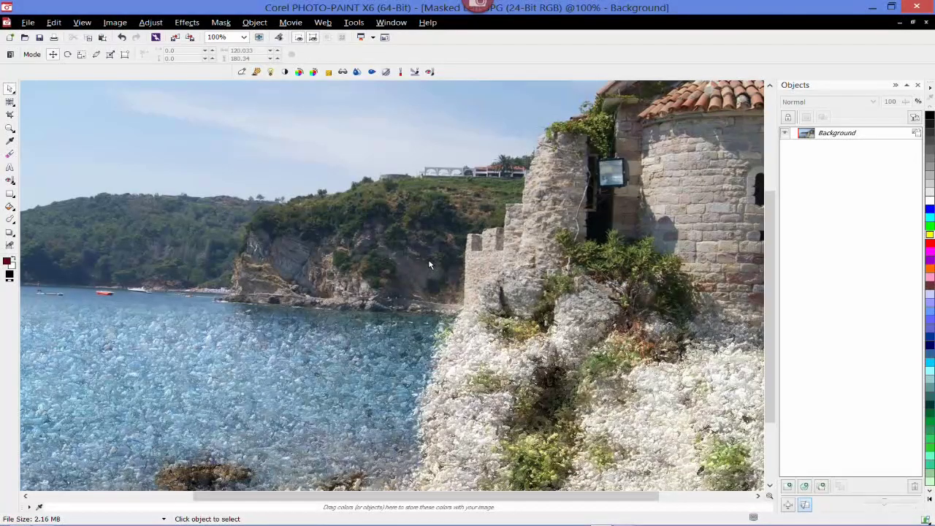
{"action": "scroll", "coordinate": [585, 411], "scroll_direction": "up", "scroll_amount": 1}
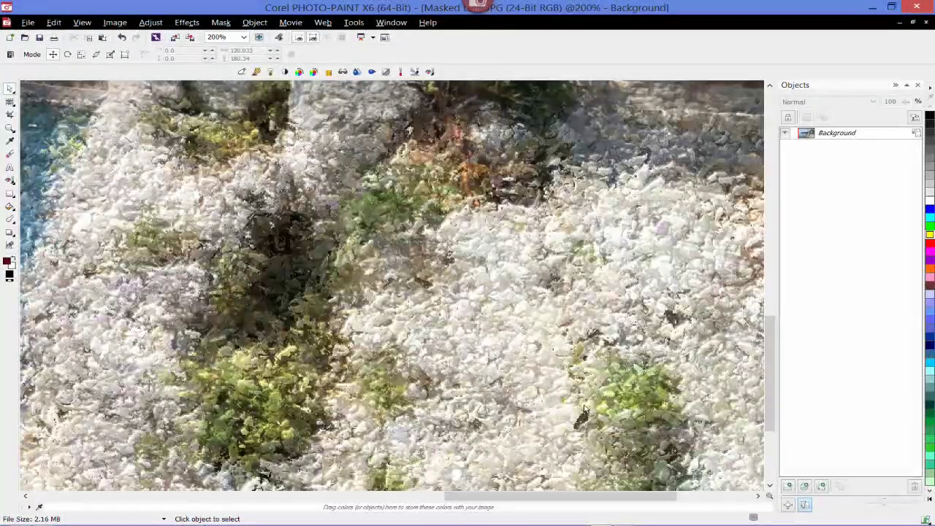
{"action": "scroll", "coordinate": [584, 411], "scroll_direction": "down", "scroll_amount": 1}
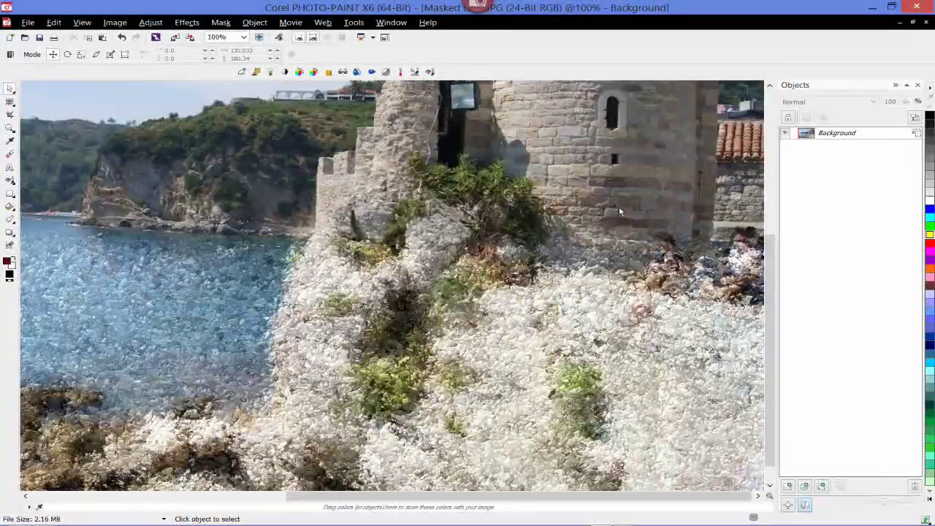
{"action": "scroll", "coordinate": [531, 322], "scroll_direction": "down", "scroll_amount": 1}
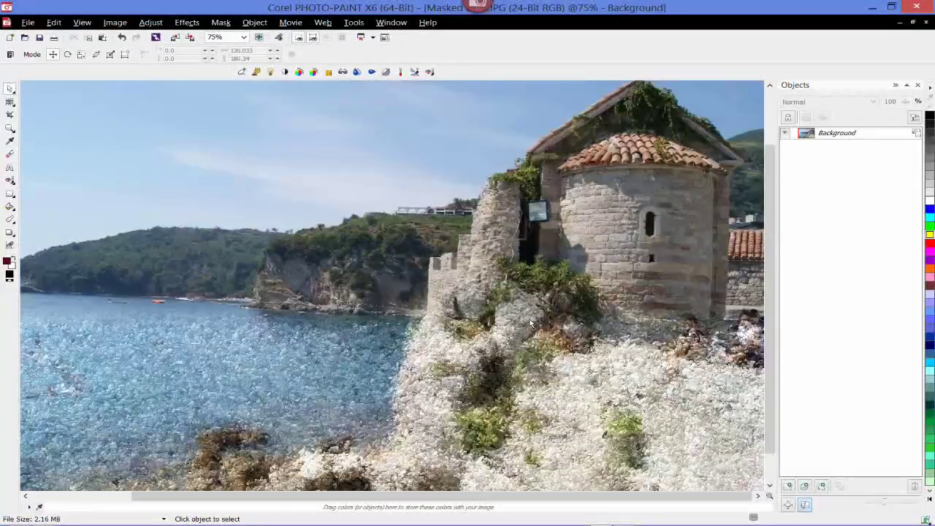
{"action": "scroll", "coordinate": [532, 322], "scroll_direction": "down", "scroll_amount": 1}
{"action": "left_click", "coordinate": [187, 22]}
{"action": "mouse_move", "coordinate": [209, 66]}
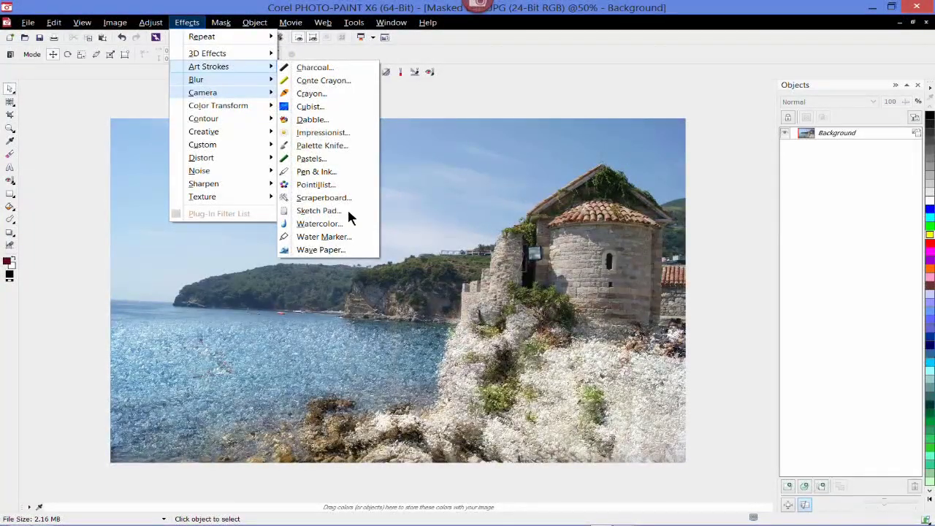
{"action": "left_click", "coordinate": [81, 104]}
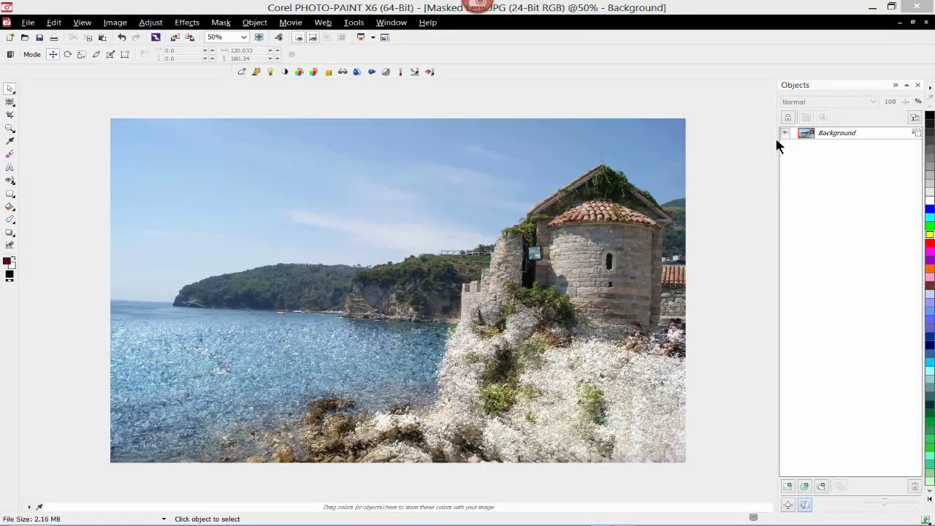
Undo the mask removal, the Plaster Wall effect and the planar mask to restore the original photo.
{"action": "left_click", "coordinate": [122, 38]}
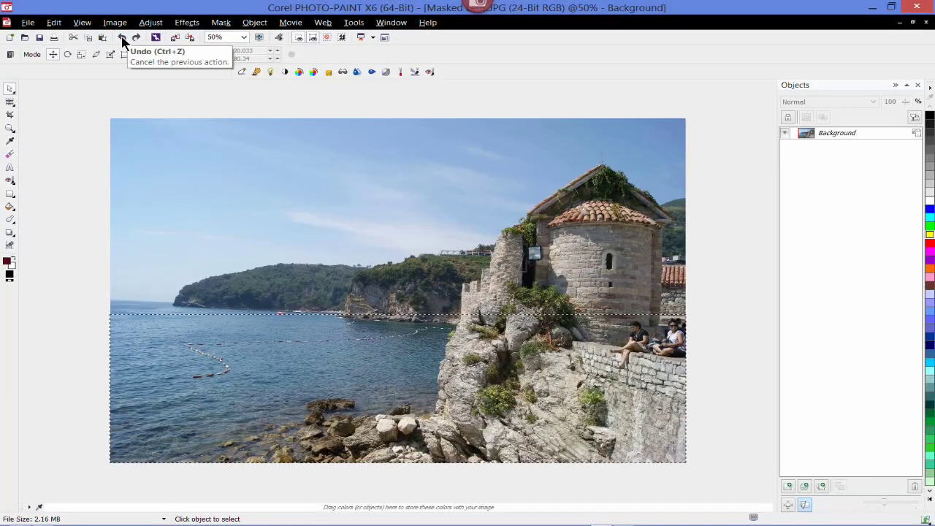
{"action": "left_click", "coordinate": [122, 39]}
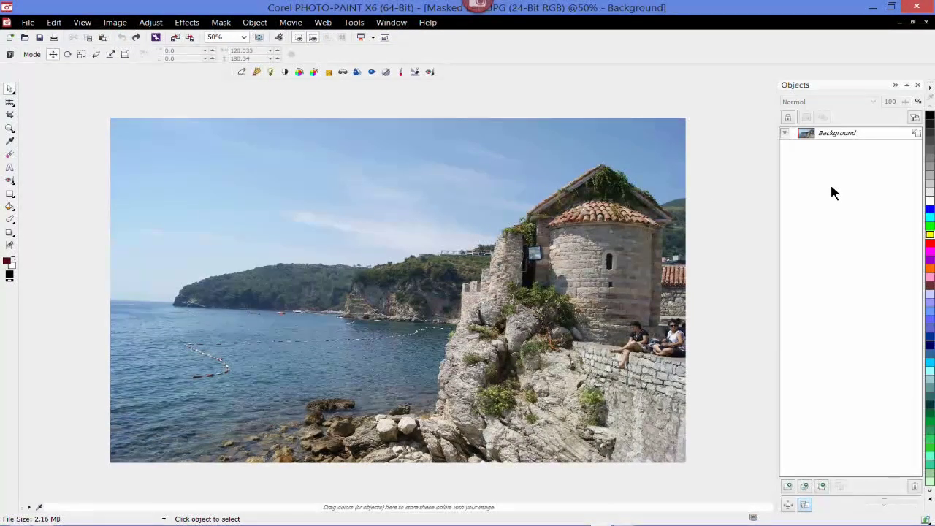
Duplicate the Background as a separate object above it.
{"action": "right_click", "coordinate": [832, 136]}
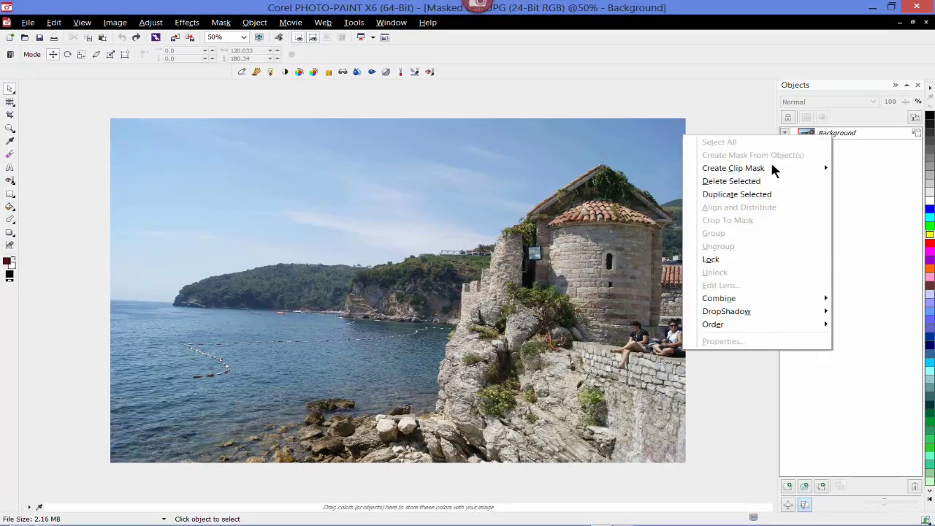
{"action": "left_click", "coordinate": [759, 194]}
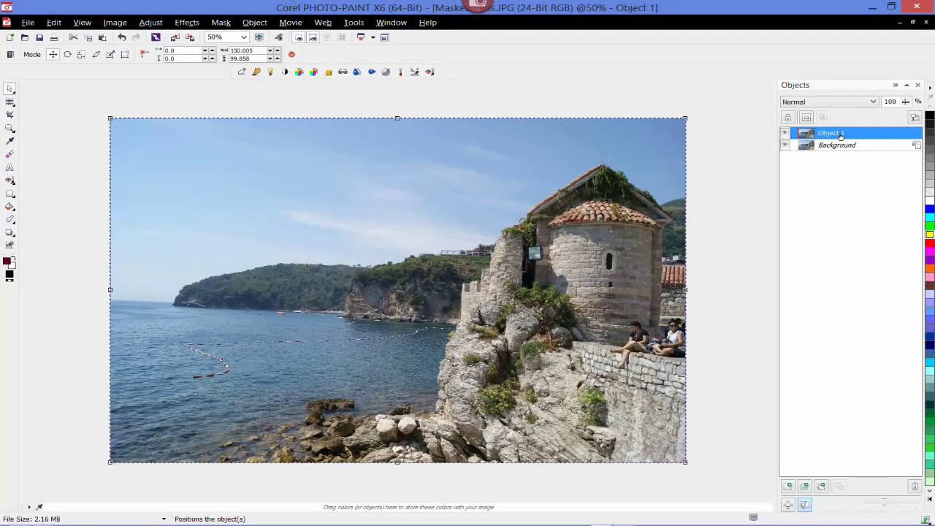
Rename the duplicated object above the Background as "working image" and keep it selected.
{"action": "double_click", "coordinate": [845, 137]}
{"action": "type", "text": "wo"}
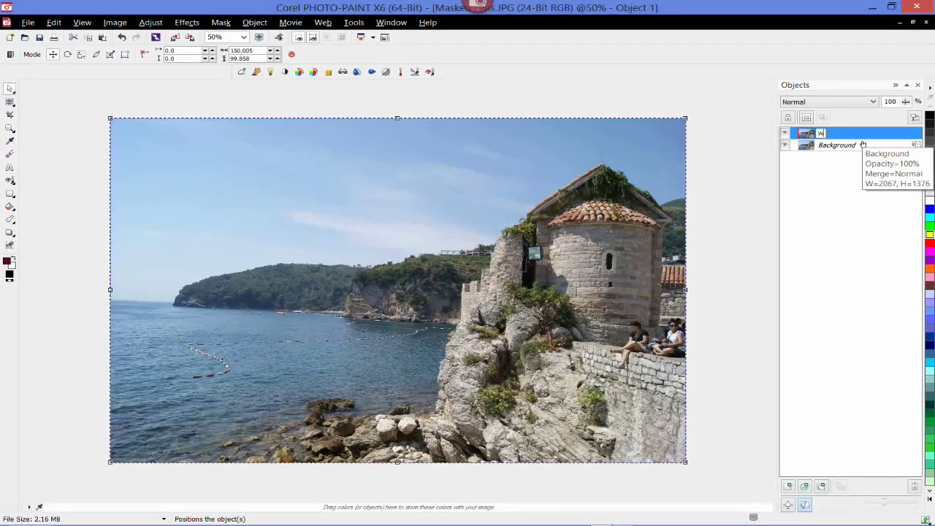
{"action": "type", "text": "rking image"}
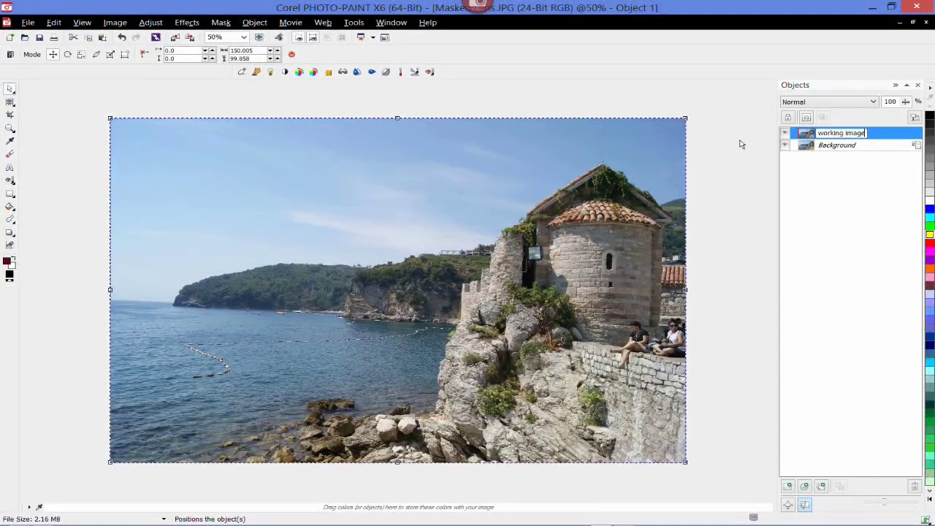
{"action": "left_click", "coordinate": [862, 145]}
{"action": "left_click", "coordinate": [864, 133]}
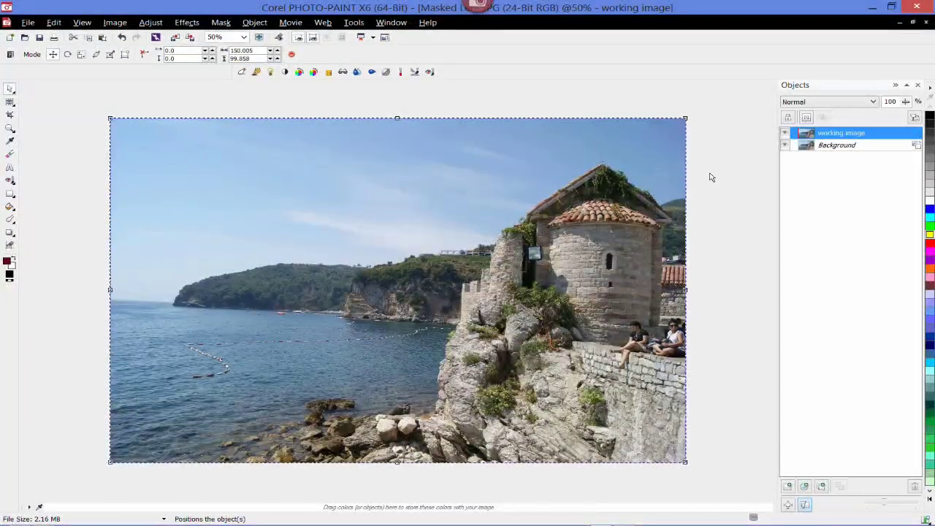
Preview the Time Machine camera effect's Daguerreotype style on the working image, with photo edges and without them.
{"action": "left_click", "coordinate": [186, 26]}
{"action": "mouse_move", "coordinate": [209, 97]}
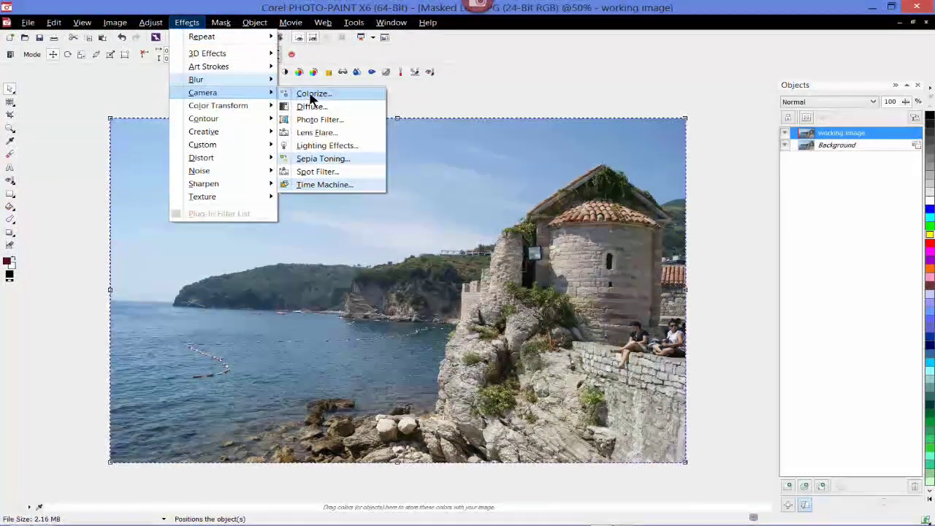
{"action": "left_click", "coordinate": [323, 185]}
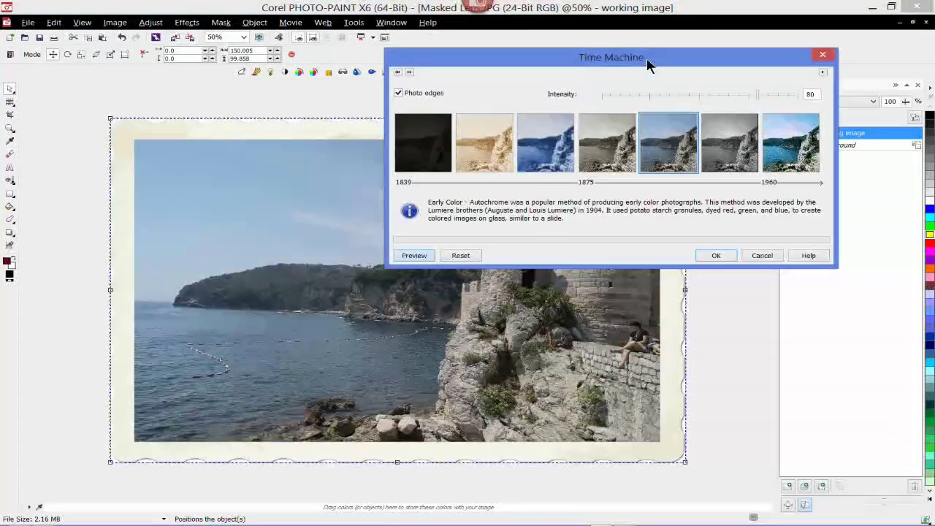
{"action": "left_click_drag", "start_coordinate": [647, 63], "coordinate": [682, 62]}
{"action": "left_click", "coordinate": [447, 135]}
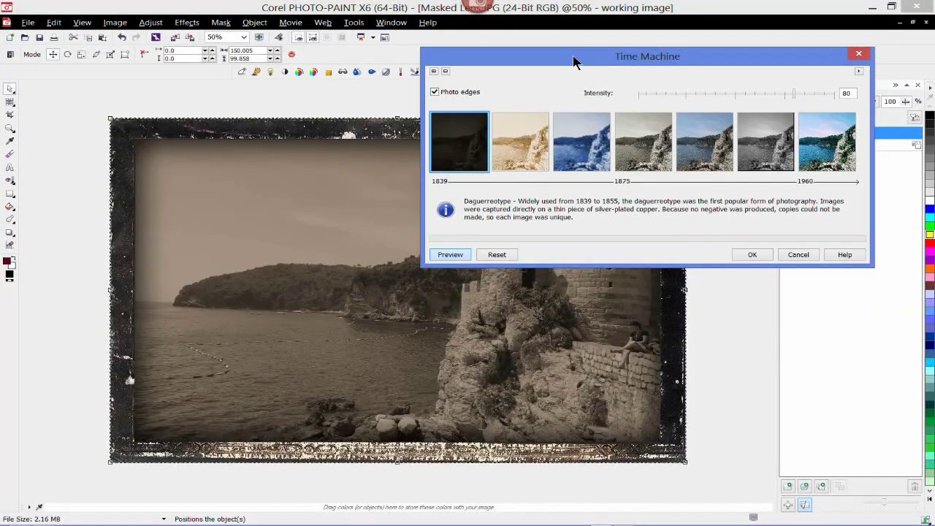
{"action": "left_click_drag", "start_coordinate": [574, 63], "coordinate": [598, 31]}
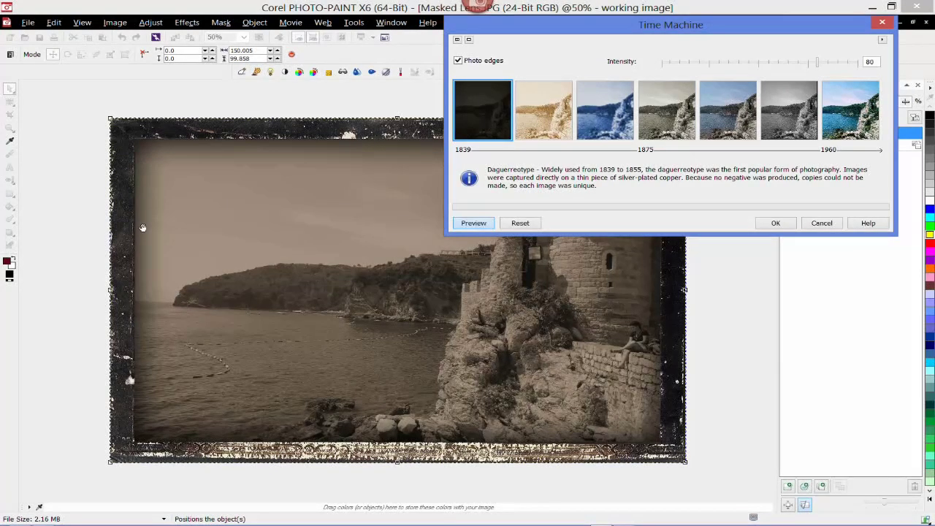
{"action": "left_click", "coordinate": [460, 61]}
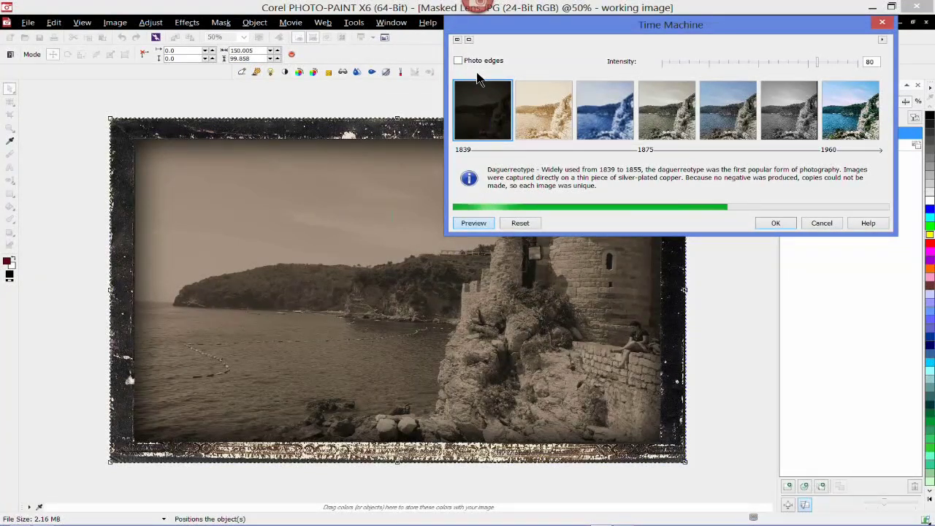
Preview the Albumen, Cyanotype, Platinum, Early Color, box camera and Cross Process styles, restoring photo edges for the last one, and cancel Time Machine.
{"action": "left_click", "coordinate": [542, 108]}
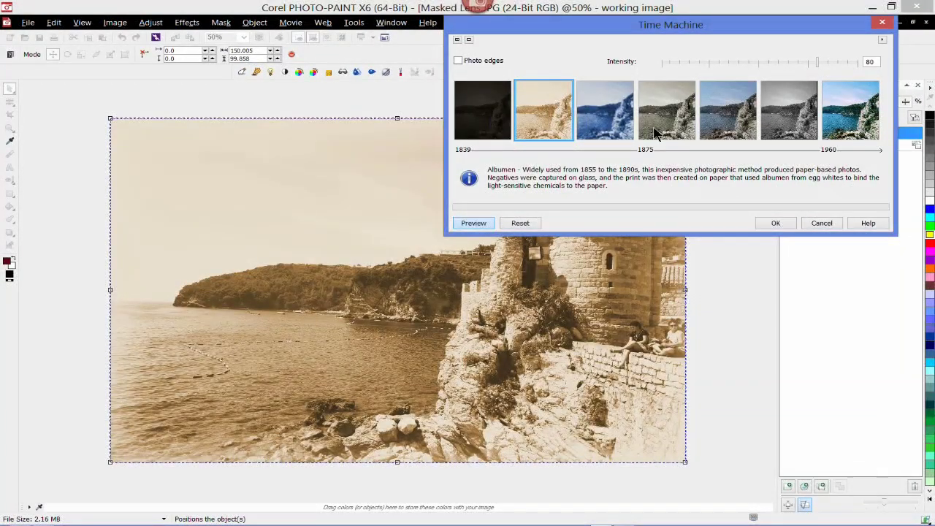
{"action": "left_click", "coordinate": [612, 116]}
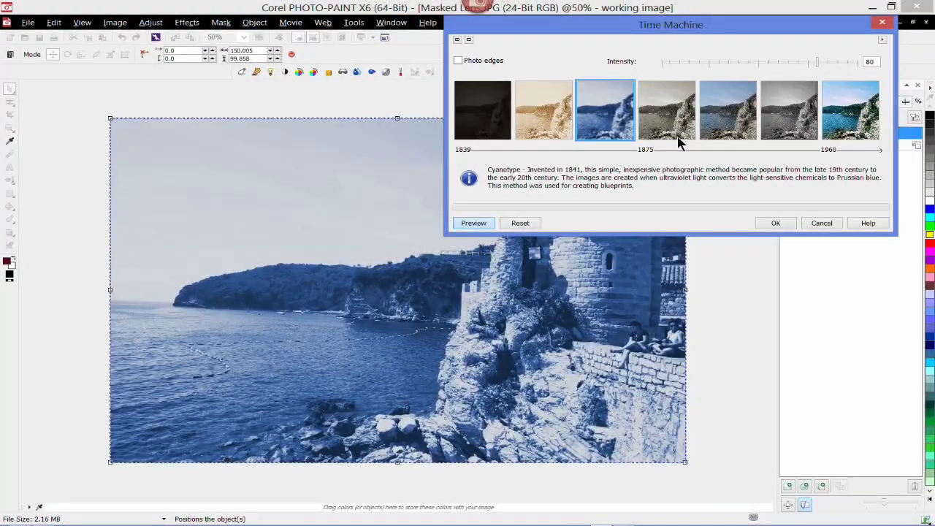
{"action": "left_click", "coordinate": [680, 141]}
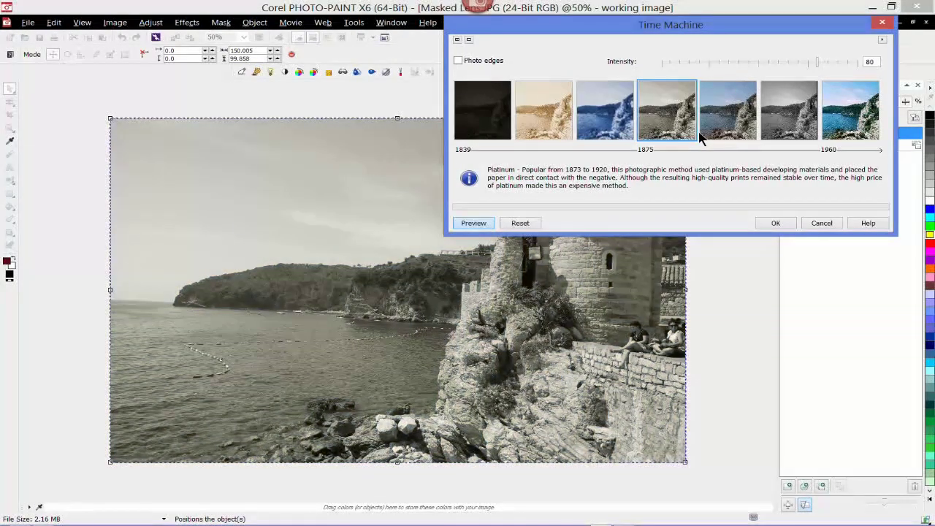
{"action": "left_click", "coordinate": [719, 121]}
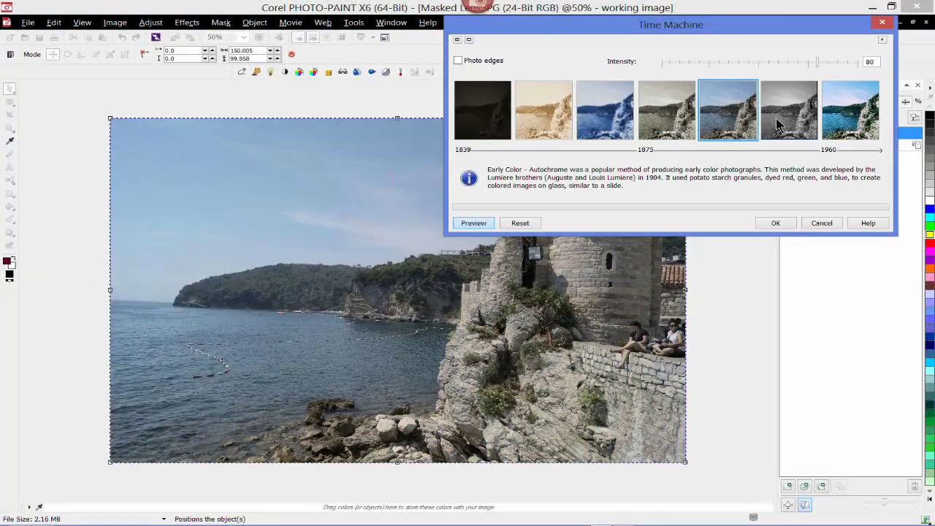
{"action": "left_click", "coordinate": [778, 126]}
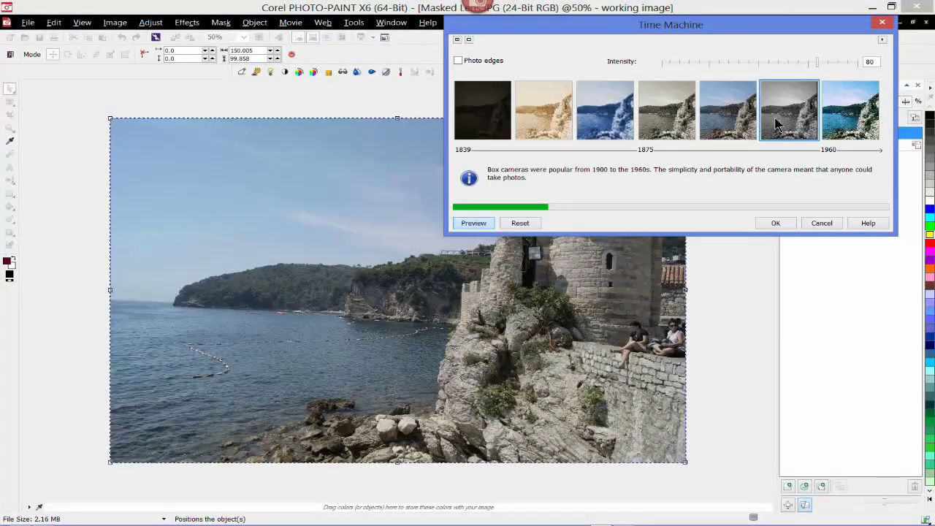
{"action": "left_click", "coordinate": [853, 122]}
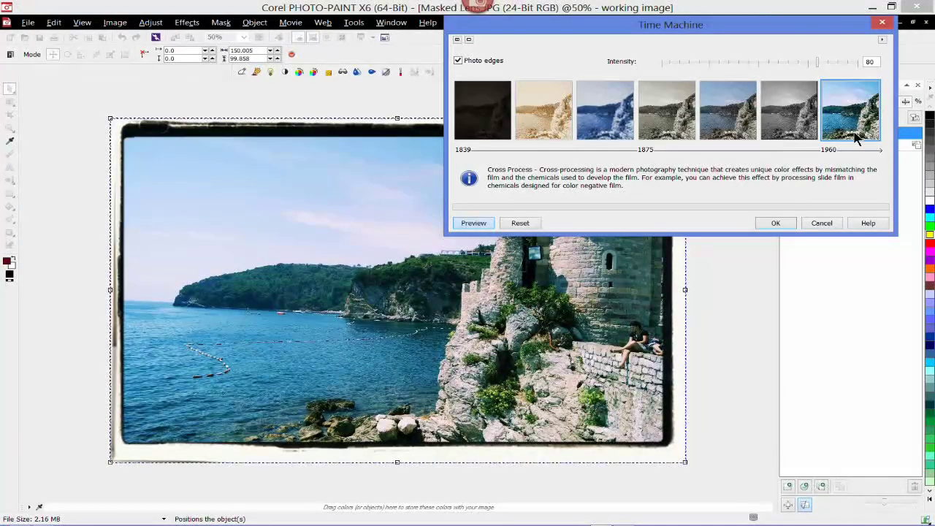
{"action": "left_click", "coordinate": [823, 223]}
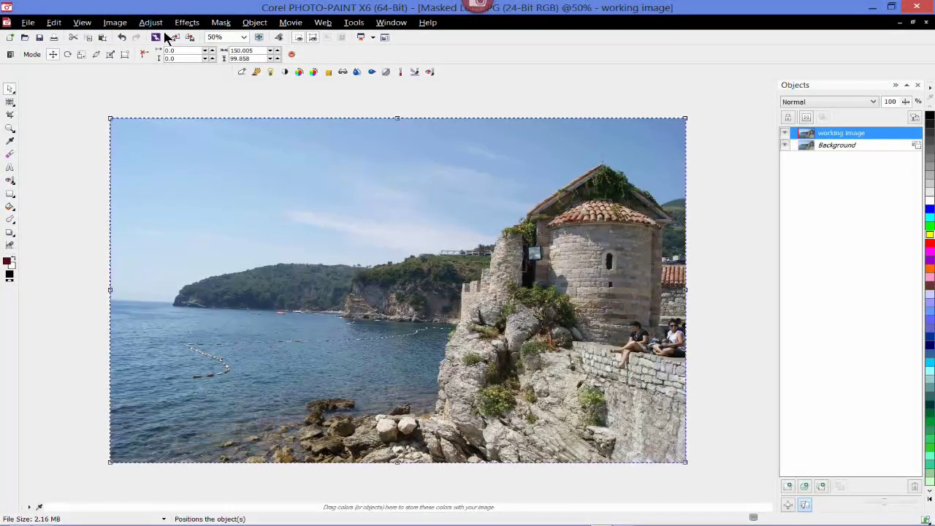
Deselect the working image and try the Sphere 3D effect on the Background at 85 percent.
{"action": "left_click", "coordinate": [186, 25]}
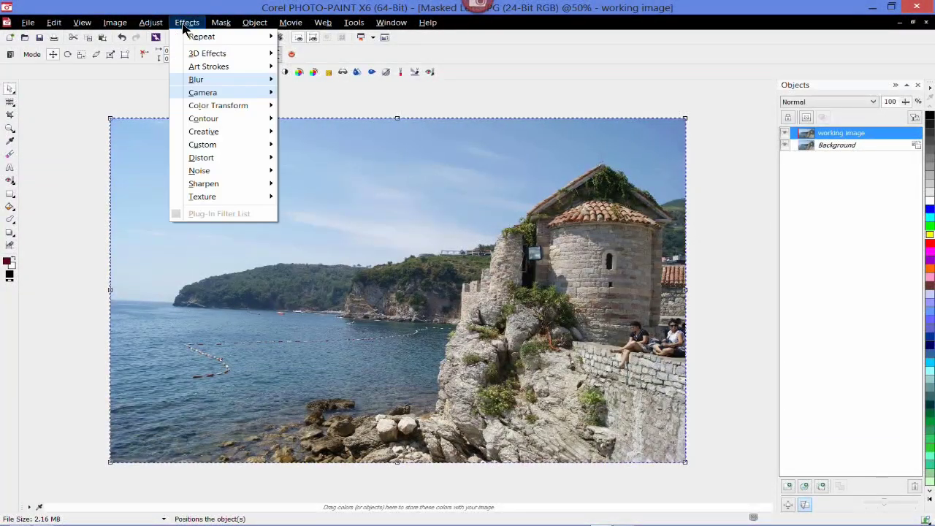
{"action": "mouse_move", "coordinate": [202, 60]}
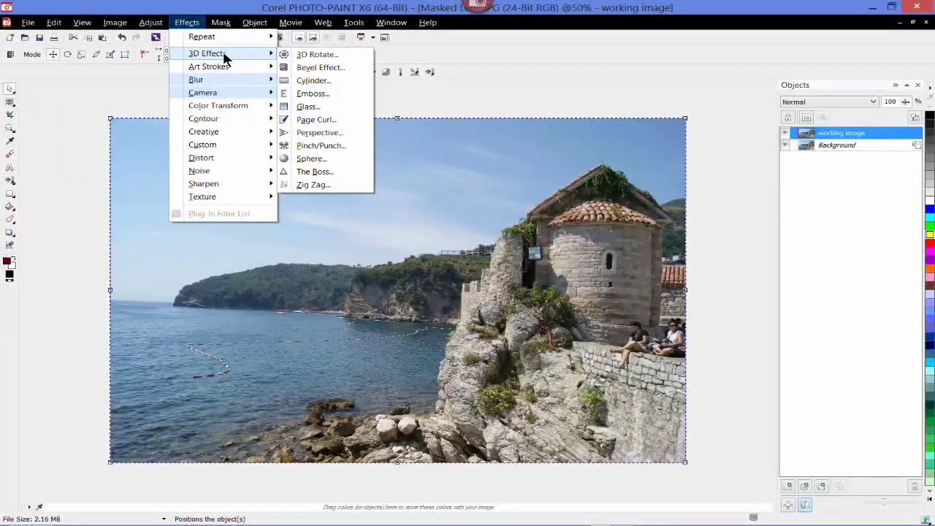
{"action": "left_click", "coordinate": [428, 102]}
{"action": "left_click", "coordinate": [424, 96]}
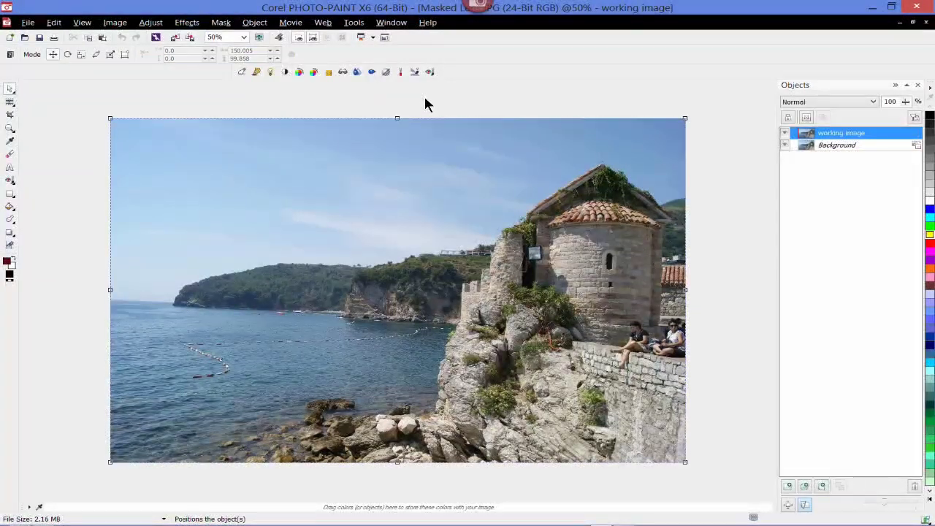
{"action": "left_click", "coordinate": [192, 26]}
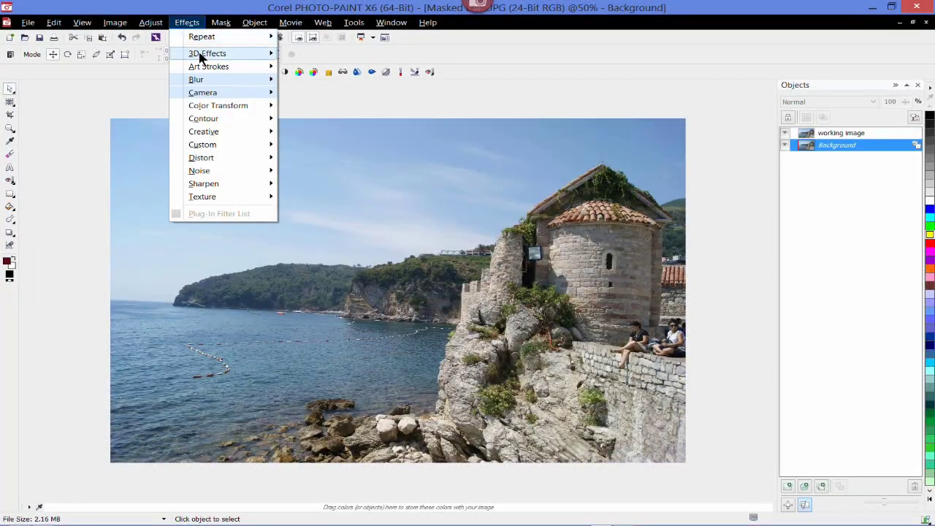
{"action": "mouse_move", "coordinate": [206, 98]}
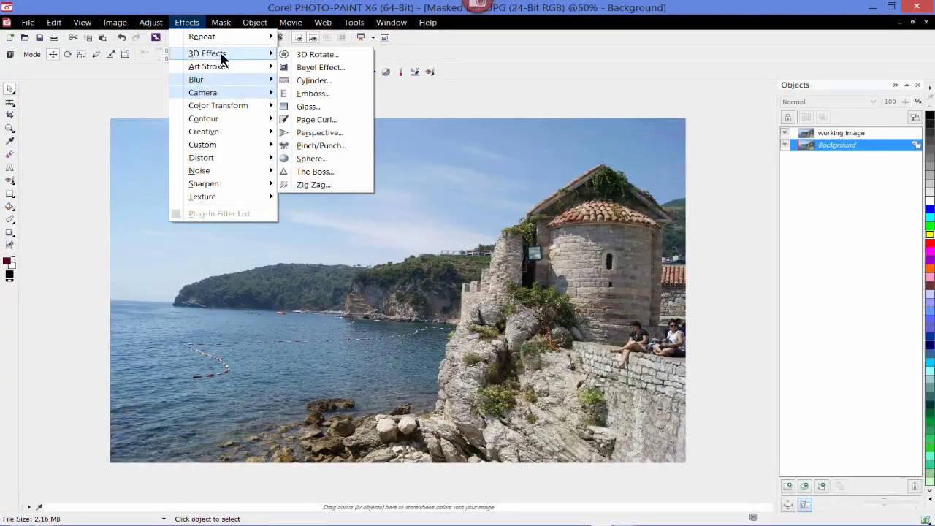
{"action": "left_click", "coordinate": [306, 160]}
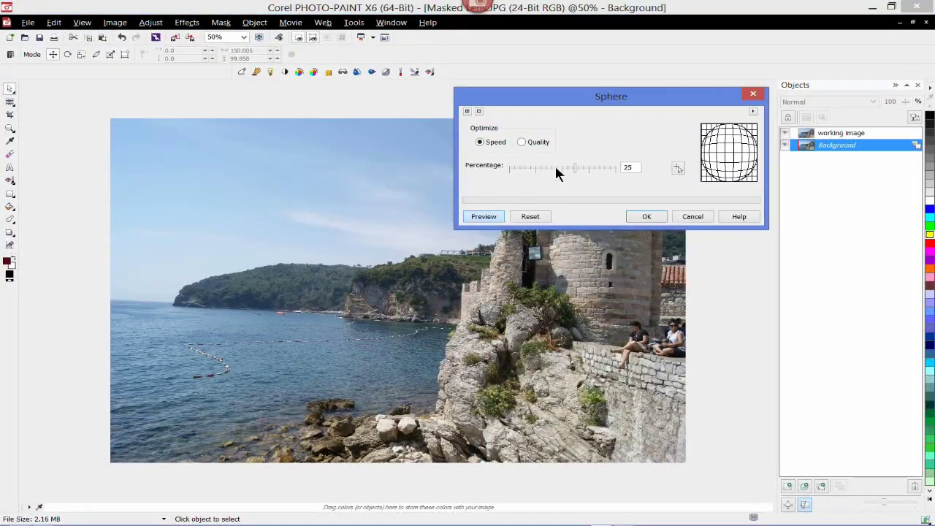
{"action": "left_click_drag", "start_coordinate": [577, 168], "coordinate": [593, 168]}
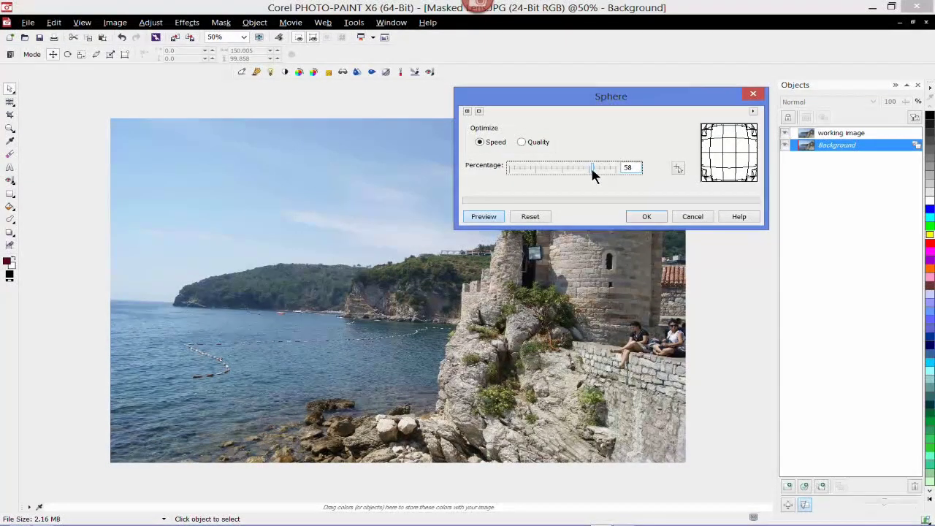
{"action": "left_click_drag", "start_coordinate": [594, 167], "coordinate": [607, 167]}
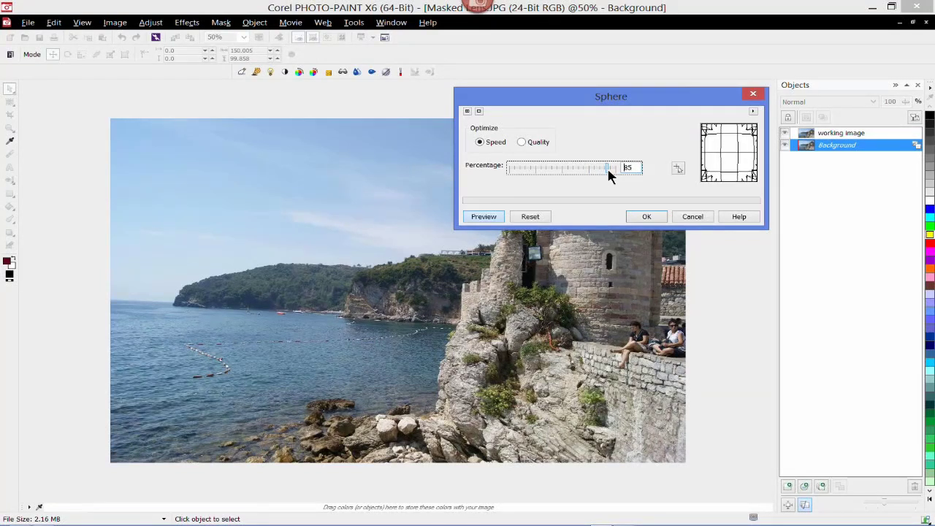
Toggle the Sphere preview on the Background, set the percentage to 80, and cancel the effect.
{"action": "left_click", "coordinate": [494, 219]}
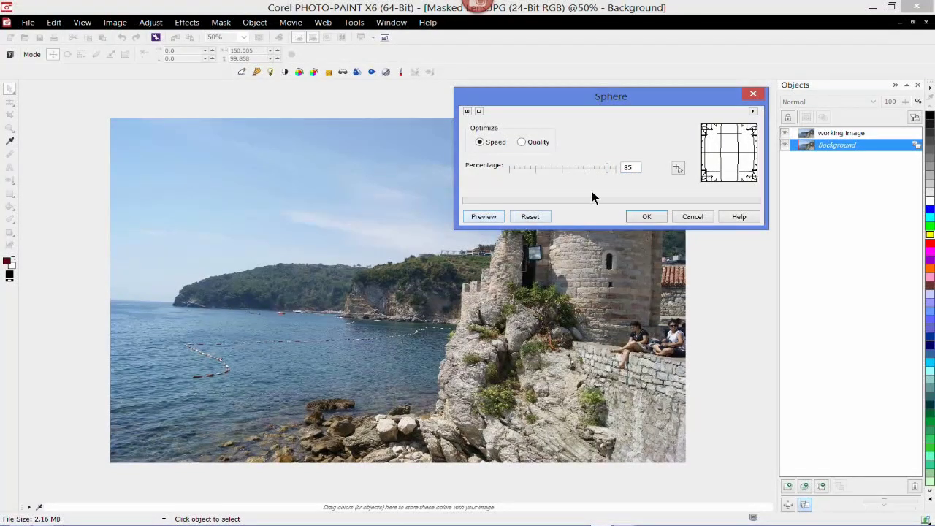
{"action": "left_click", "coordinate": [487, 218]}
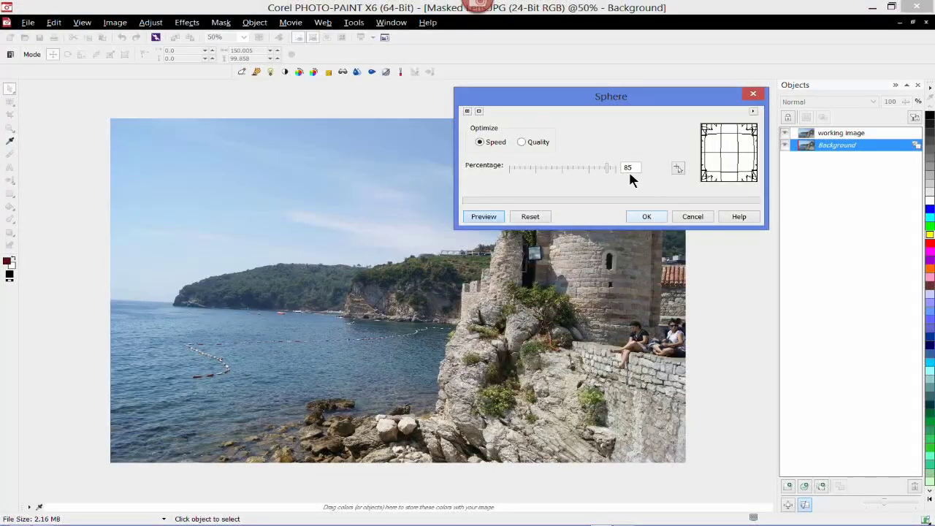
{"action": "left_click", "coordinate": [605, 168]}
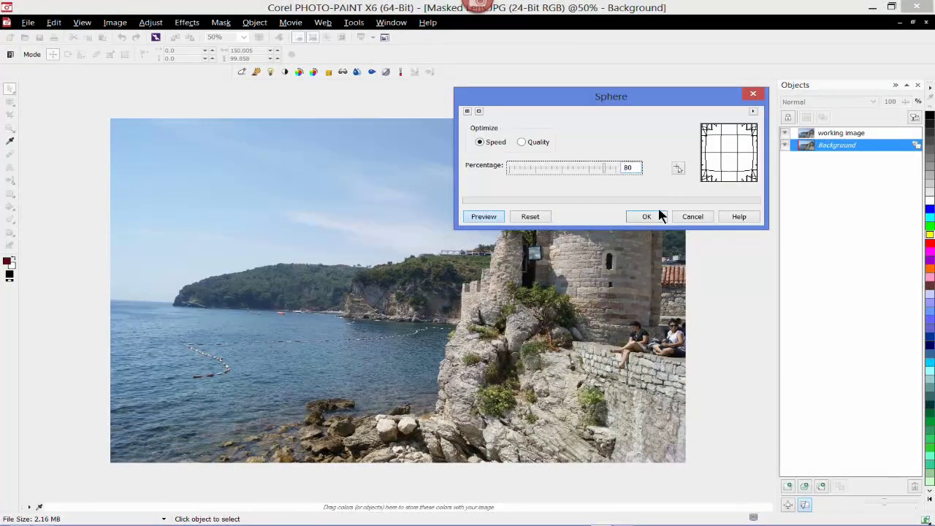
{"action": "left_click", "coordinate": [678, 168]}
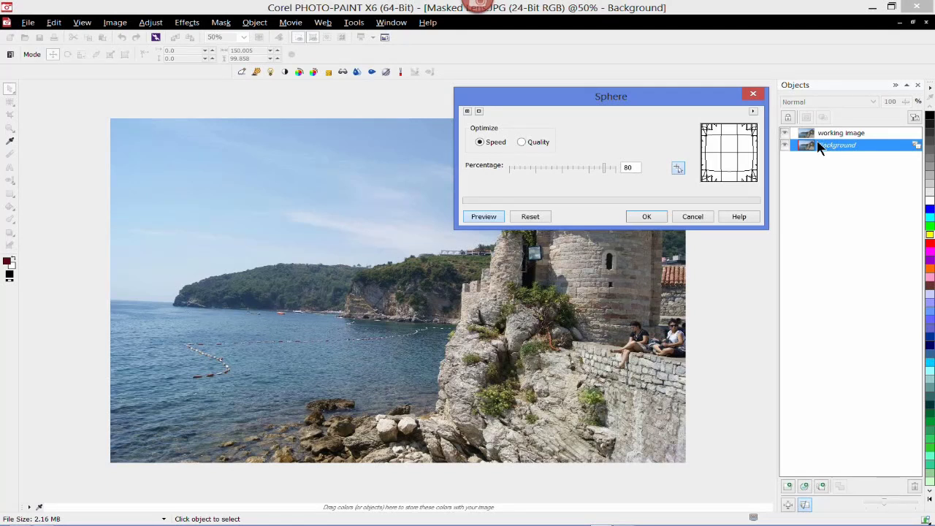
{"action": "left_click", "coordinate": [694, 217]}
Select the working image object, preview the Sphere effect on it at 66 percent, and cancel the effect.
{"action": "left_click", "coordinate": [845, 133]}
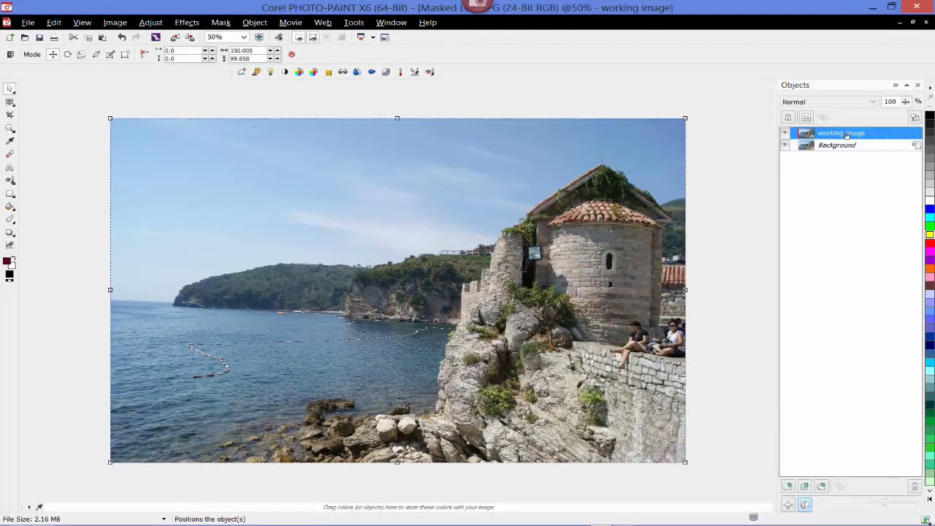
{"action": "left_click", "coordinate": [189, 23]}
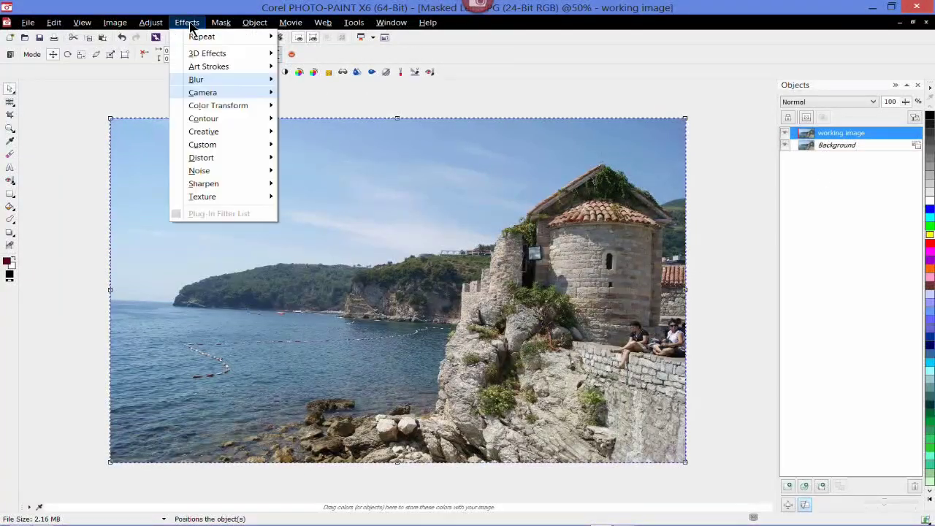
{"action": "mouse_move", "coordinate": [230, 56]}
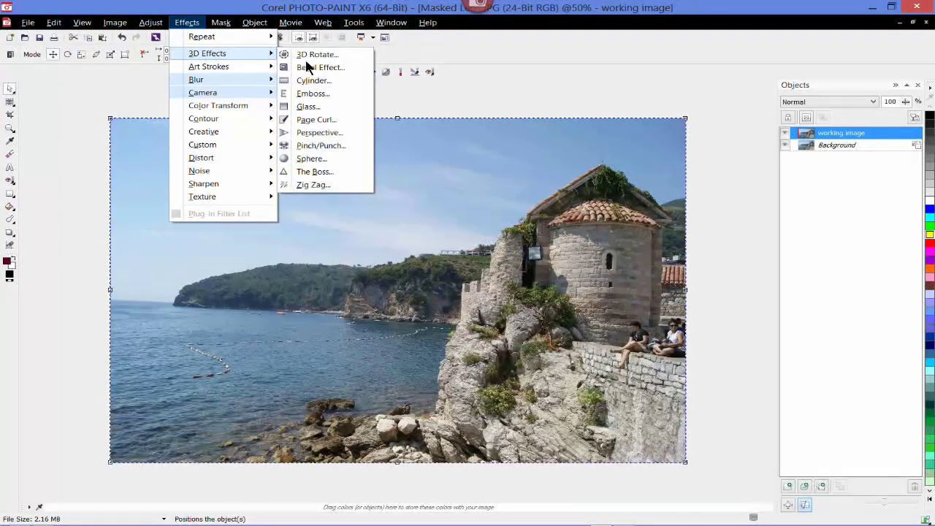
{"action": "left_click", "coordinate": [322, 162]}
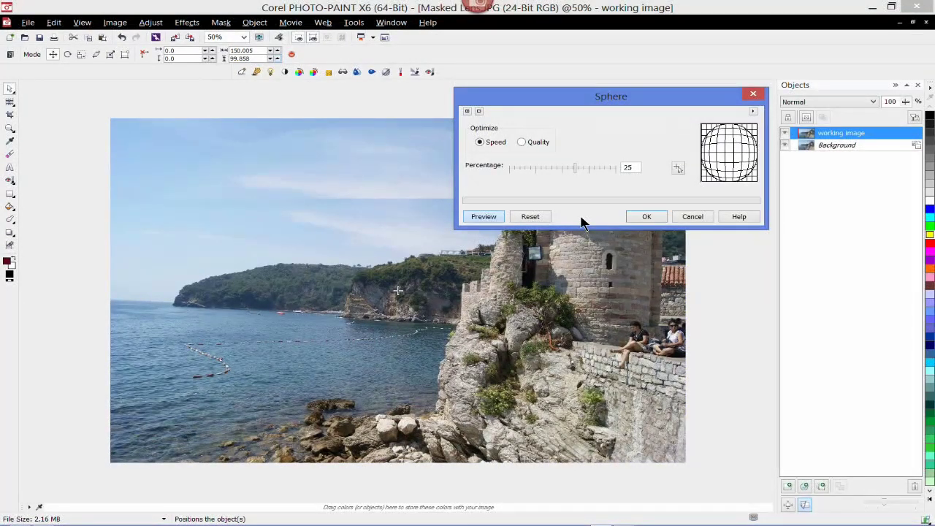
{"action": "left_click_drag", "start_coordinate": [575, 168], "coordinate": [598, 169]}
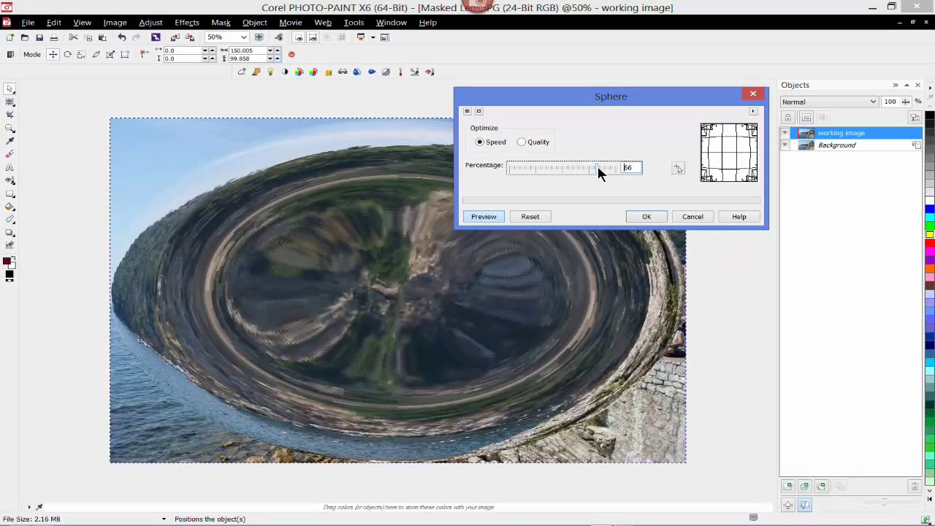
{"action": "left_click", "coordinate": [692, 216]}
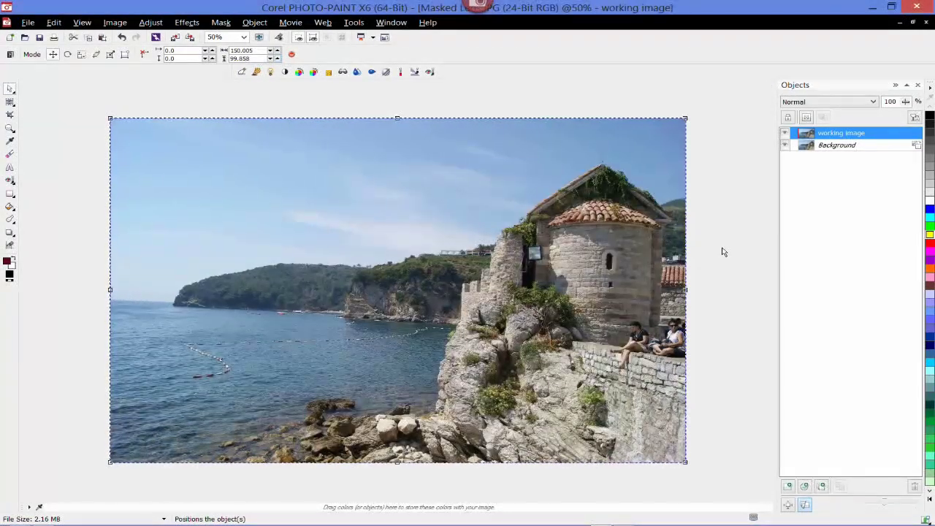
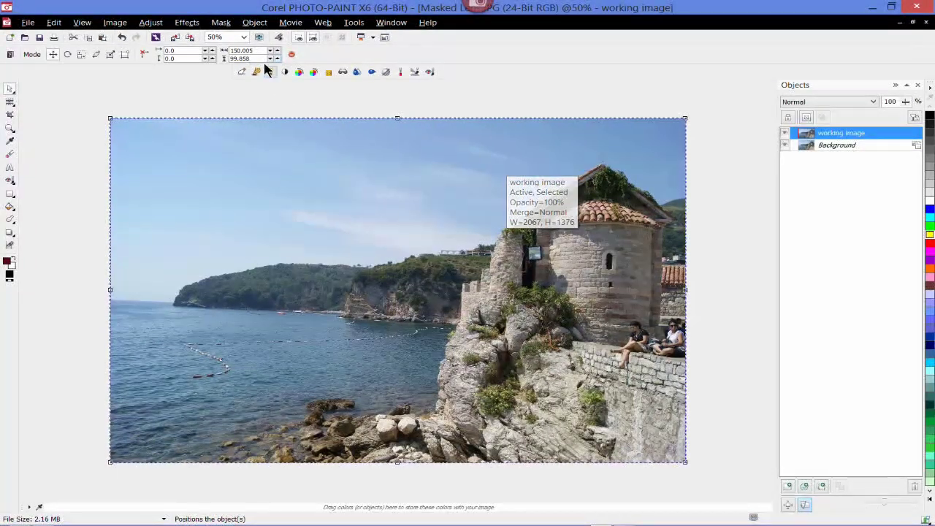
Create a new Photo Filter lens named "pink" above the working image object.
{"action": "left_click", "coordinate": [255, 23]}
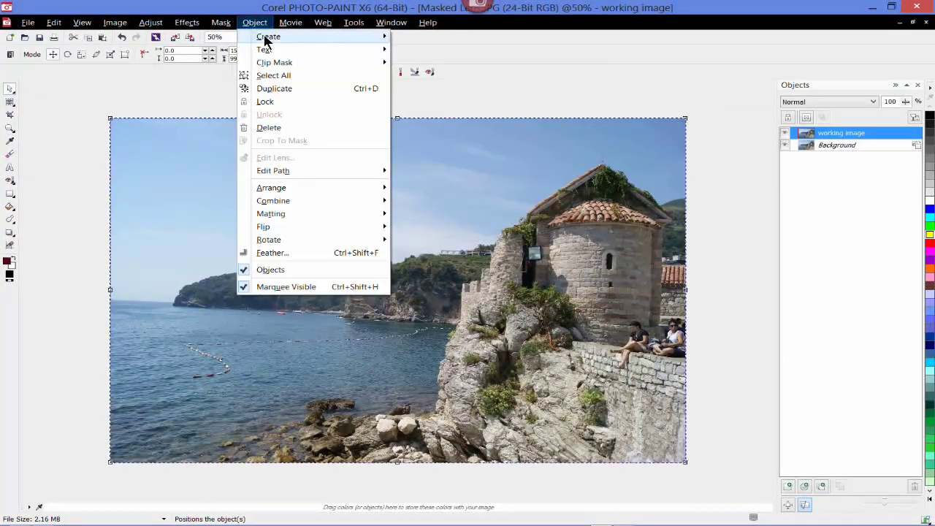
{"action": "mouse_move", "coordinate": [269, 37]}
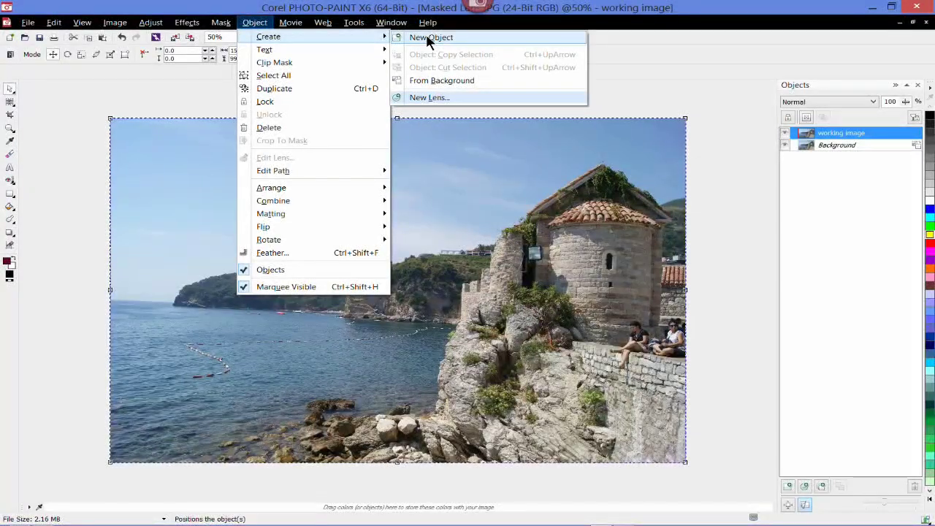
{"action": "left_click", "coordinate": [433, 100]}
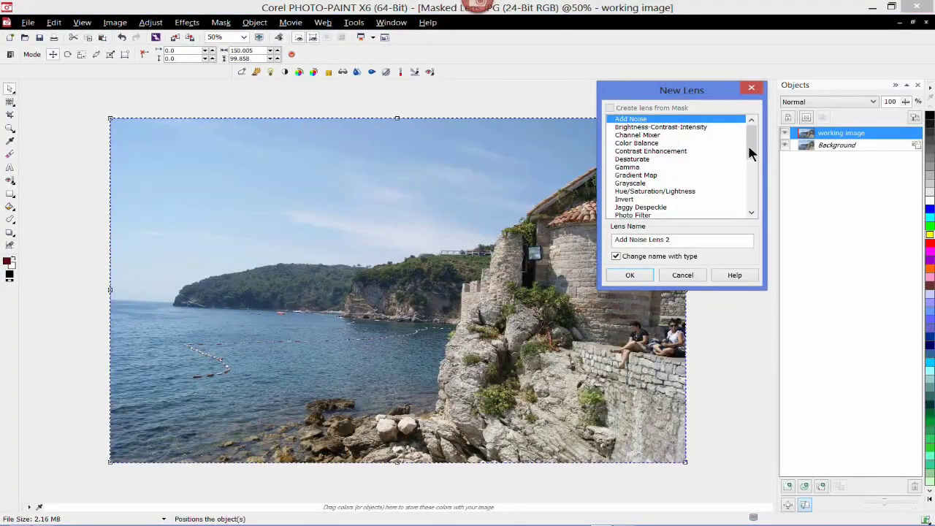
{"action": "left_click_drag", "start_coordinate": [754, 144], "coordinate": [754, 164]}
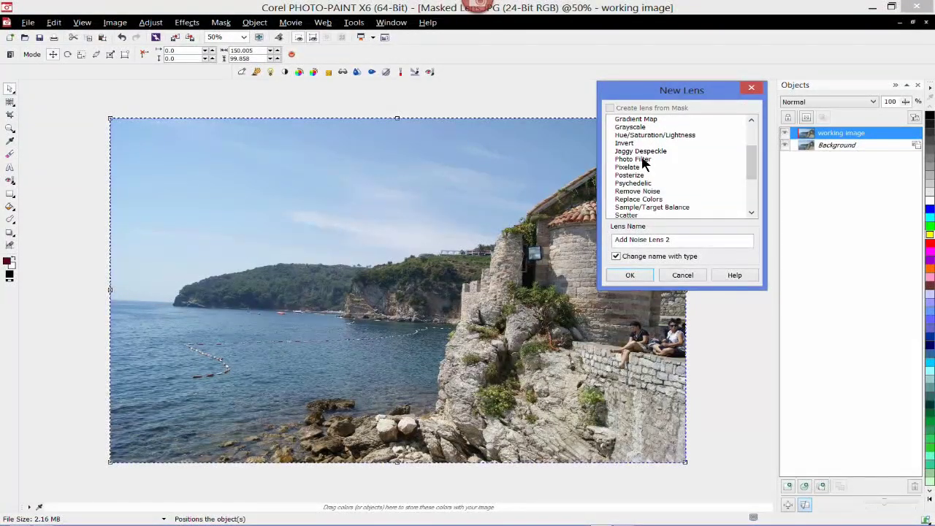
{"action": "left_click", "coordinate": [643, 160]}
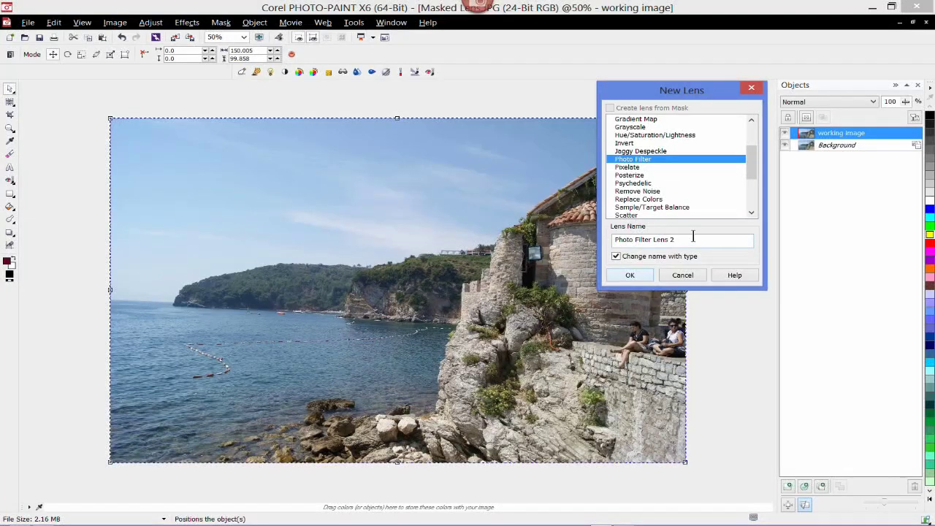
{"action": "left_click_drag", "start_coordinate": [692, 239], "coordinate": [588, 232]}
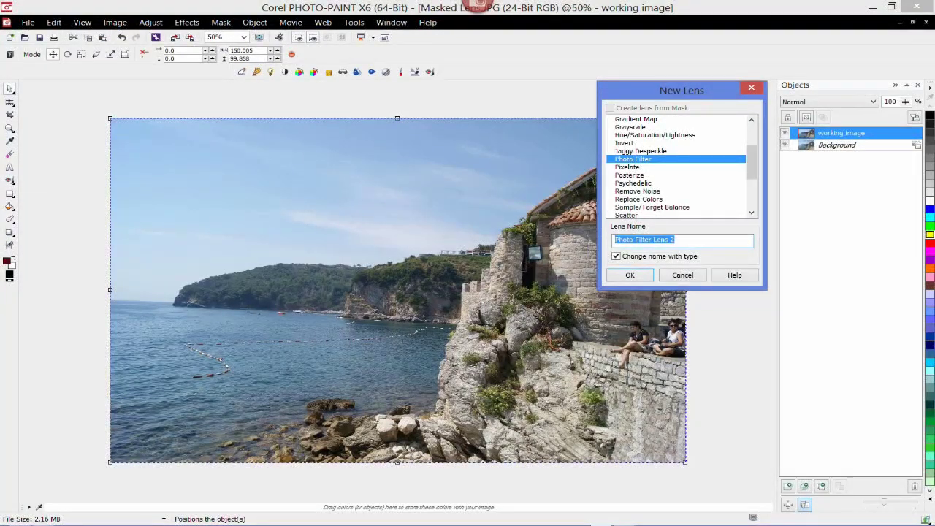
{"action": "type", "text": "pink"}
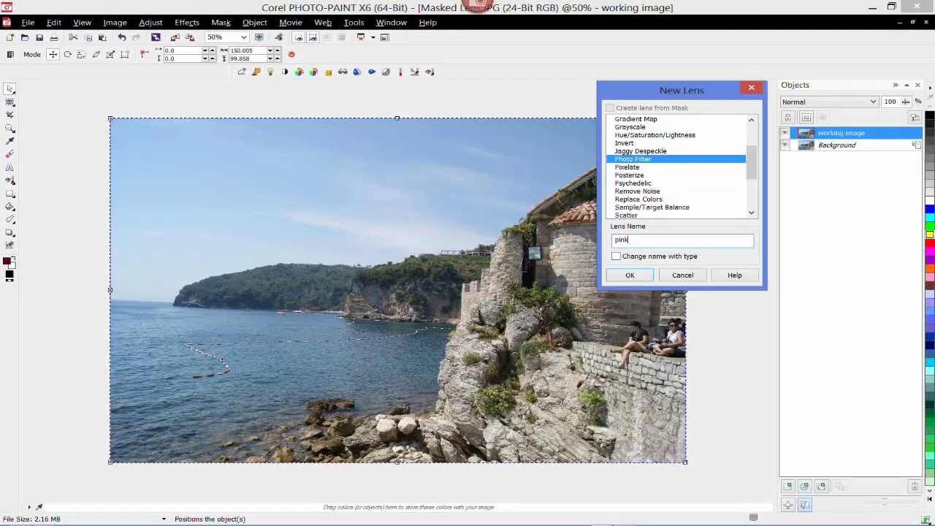
{"action": "left_click", "coordinate": [632, 275]}
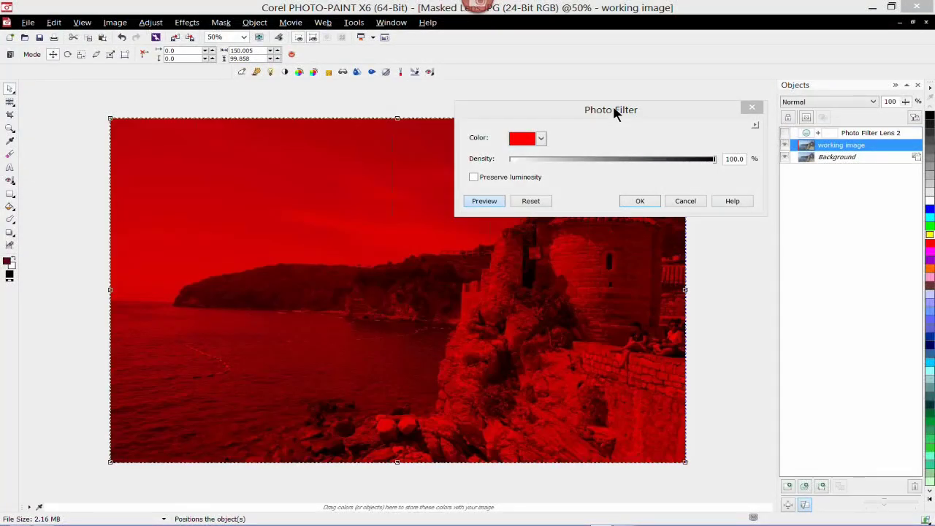
Set the Photo Filter lens to a pink color at 79 percent density and apply it.
{"action": "left_click_drag", "start_coordinate": [613, 108], "coordinate": [622, 75]}
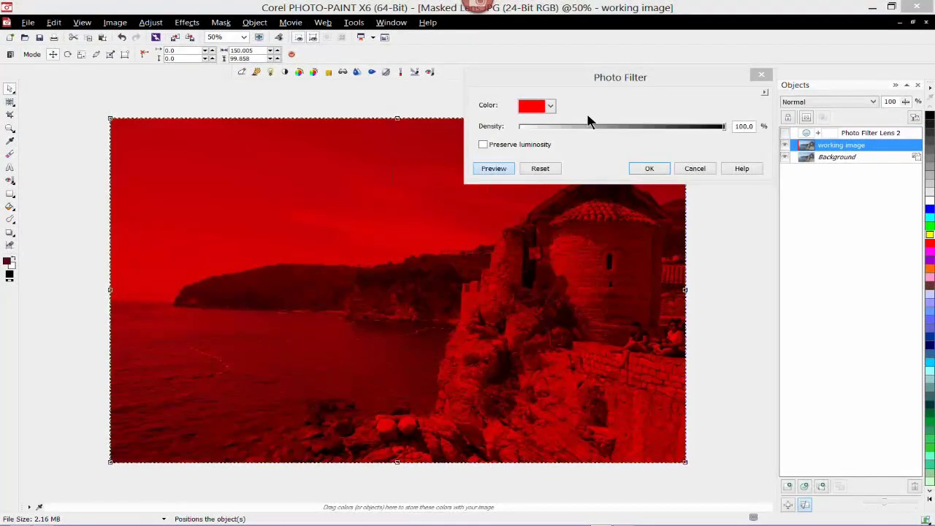
{"action": "left_click", "coordinate": [551, 106]}
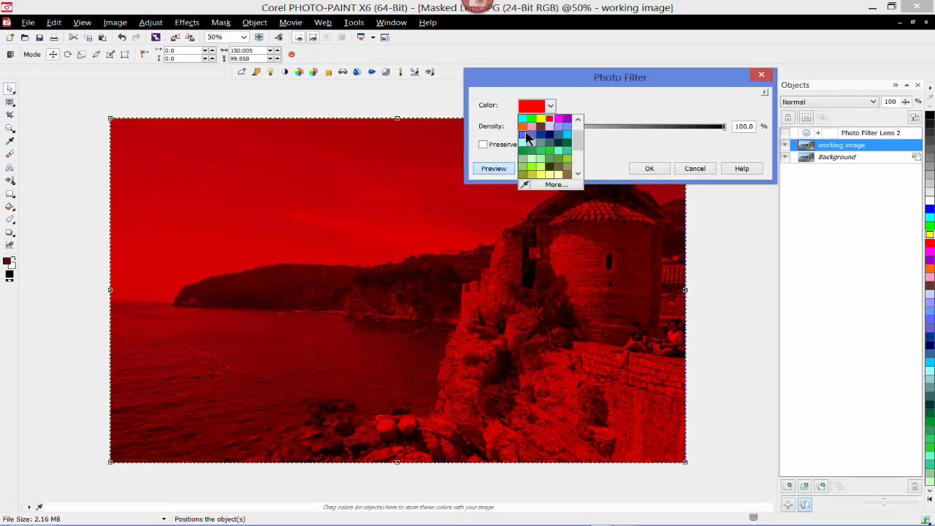
{"action": "left_click", "coordinate": [533, 127]}
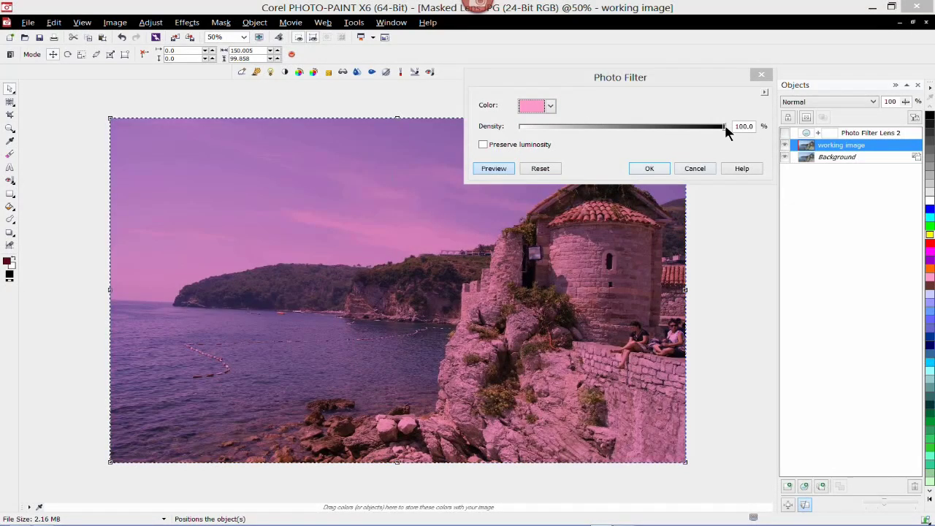
{"action": "left_click_drag", "start_coordinate": [725, 126], "coordinate": [687, 128]}
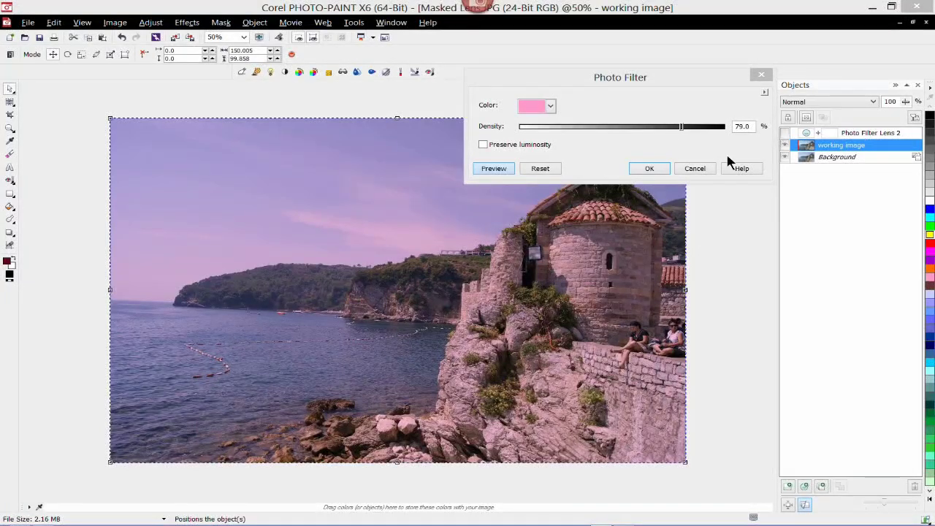
{"action": "left_click", "coordinate": [660, 167]}
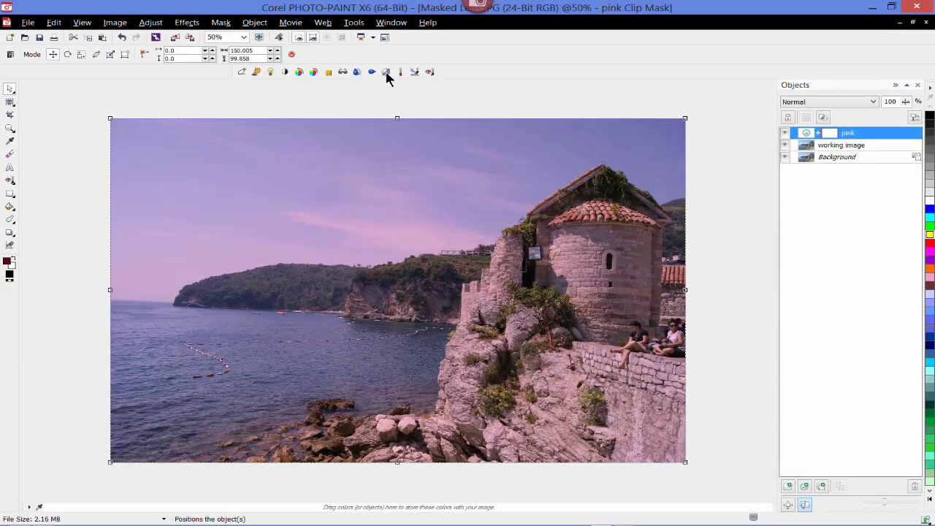
Create a new Pixelate lens with its default name above the pink lens.
{"action": "left_click", "coordinate": [256, 23]}
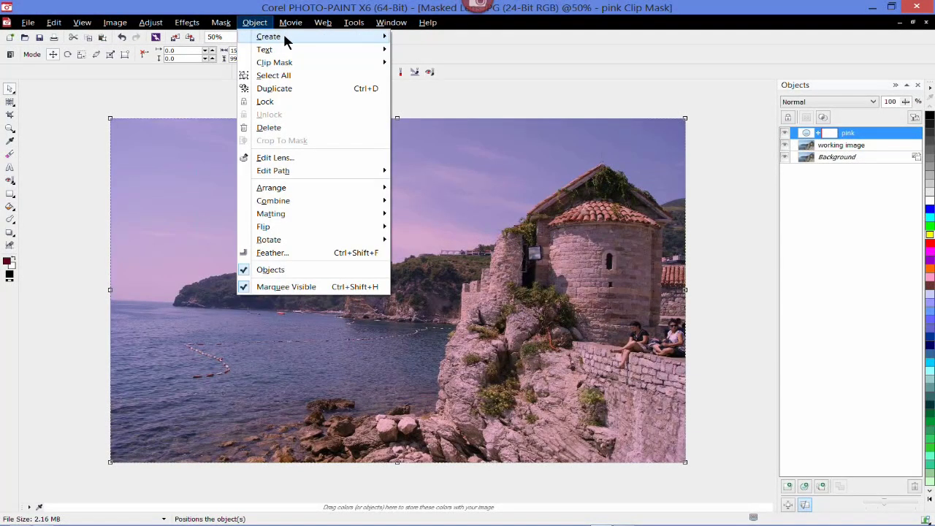
{"action": "mouse_move", "coordinate": [292, 36]}
{"action": "left_click", "coordinate": [438, 97]}
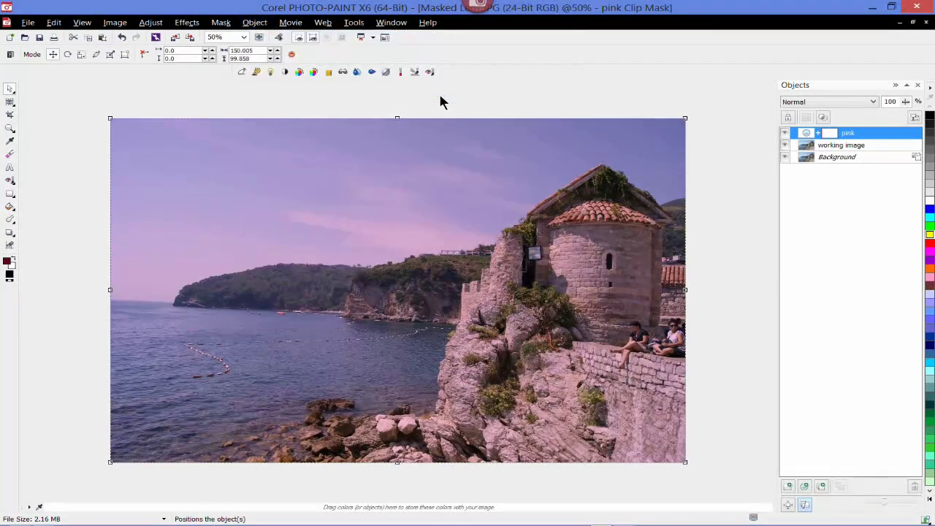
{"action": "left_click_drag", "start_coordinate": [750, 149], "coordinate": [750, 173]}
{"action": "left_click", "coordinate": [625, 160]}
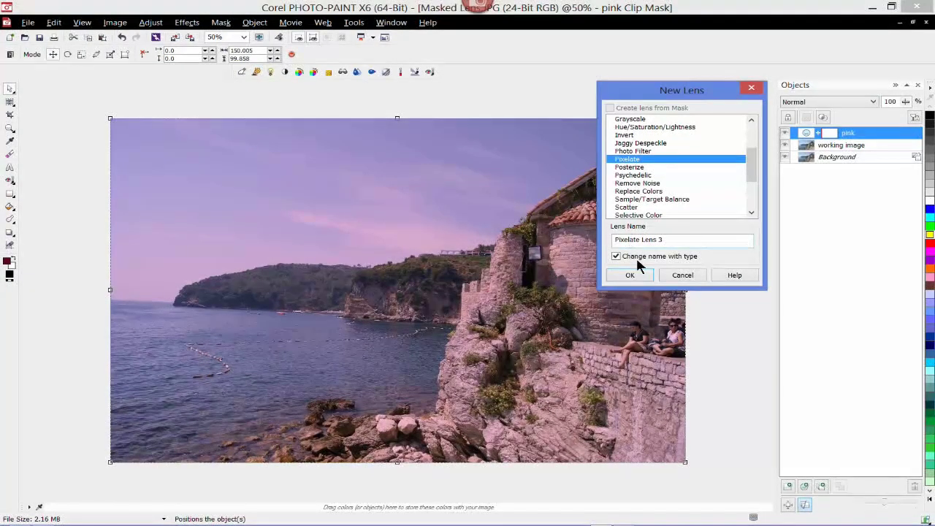
{"action": "left_click", "coordinate": [630, 275]}
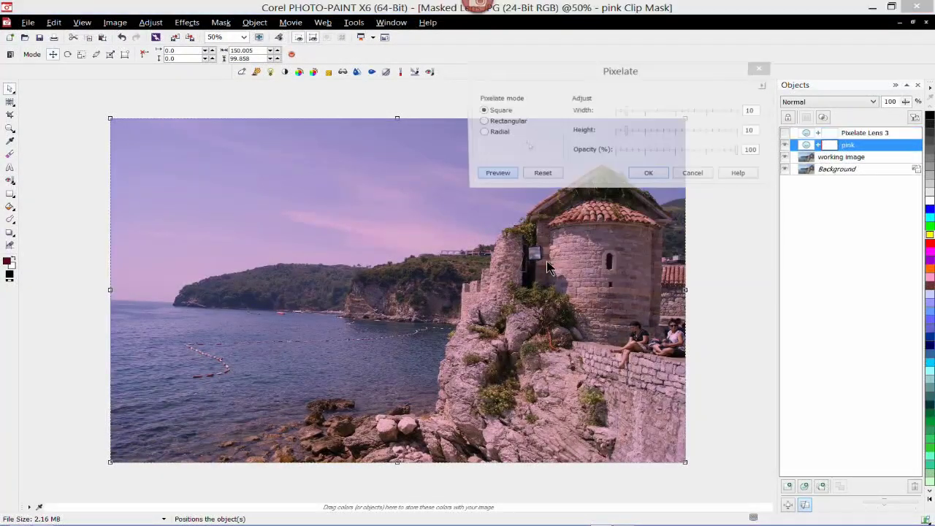
Switch the Pixelate lens to Radial mode and place its center point near the photo's upper-left corner.
{"action": "left_click", "coordinate": [481, 133]}
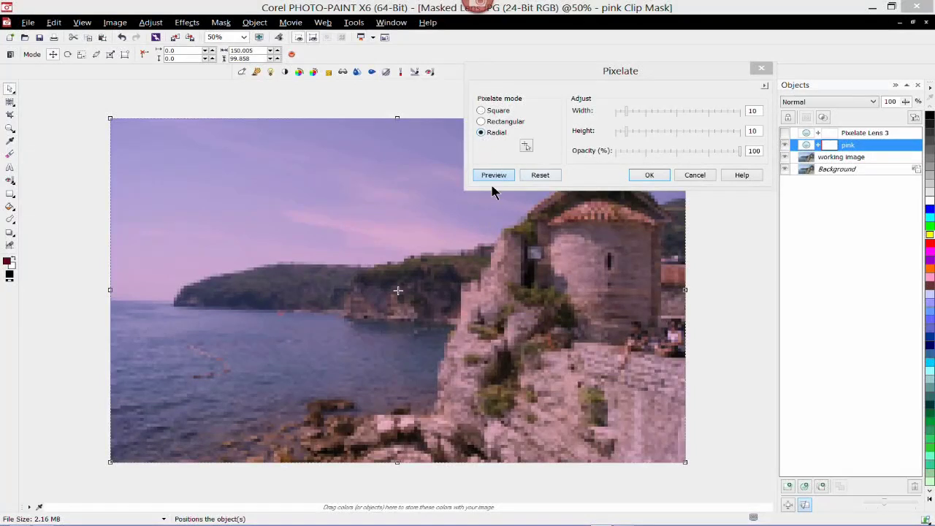
{"action": "left_click", "coordinate": [511, 180]}
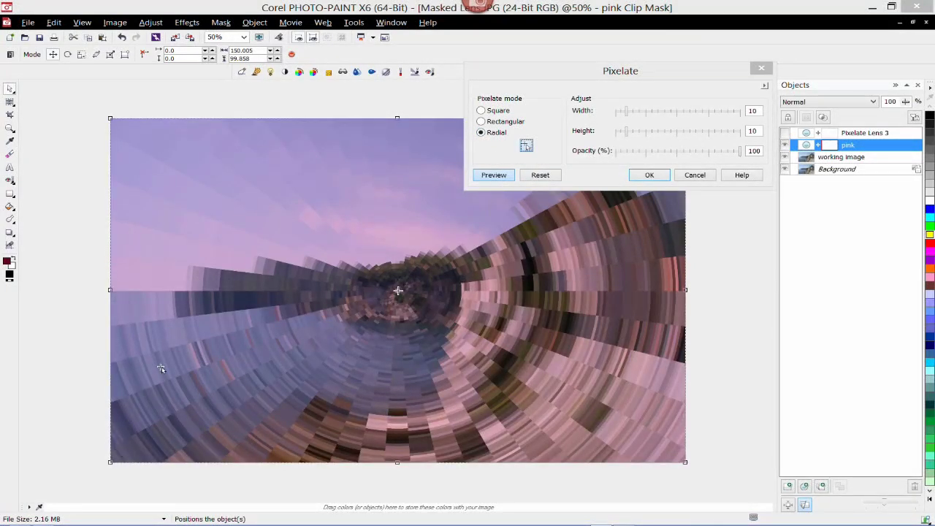
{"action": "left_click", "coordinate": [121, 127]}
Set the pixelation width to 6 and height to 2, and apply the Pixelate lens.
{"action": "double_click", "coordinate": [756, 111]}
{"action": "type", "text": "6"}
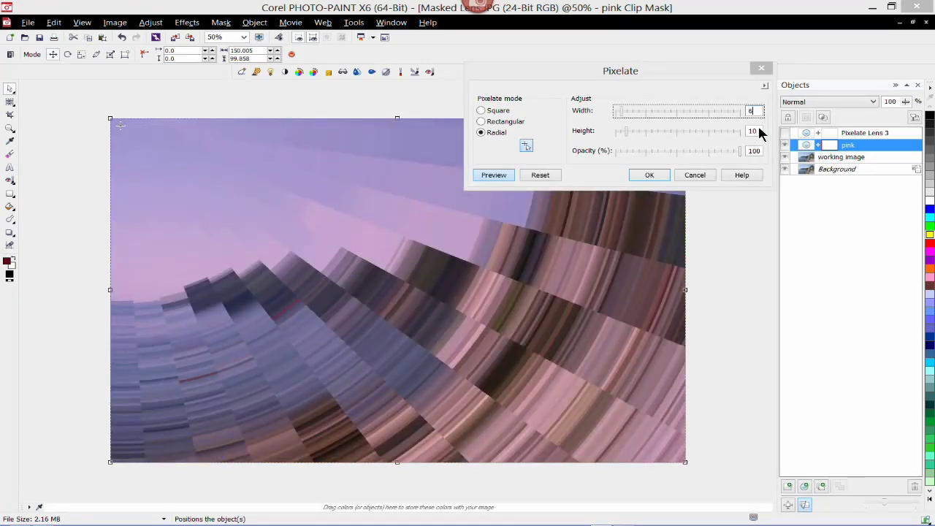
{"action": "left_click", "coordinate": [758, 131]}
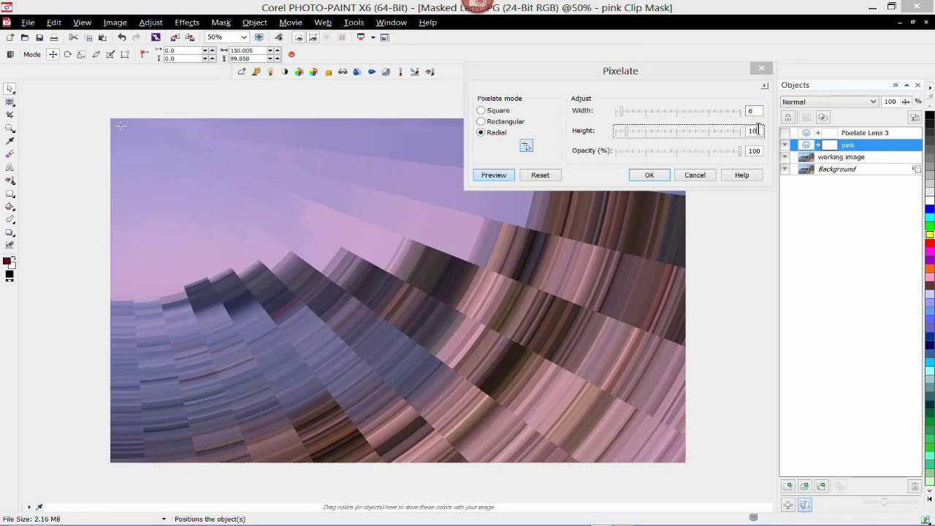
{"action": "key", "text": "BackSpace"}
{"action": "key", "text": "BackSpace"}
{"action": "type", "text": "2"}
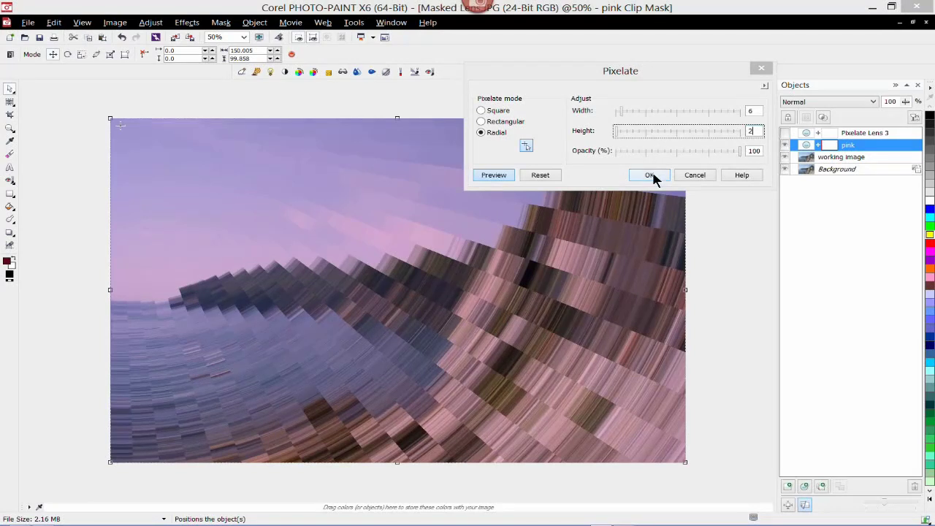
{"action": "left_click", "coordinate": [651, 175]}
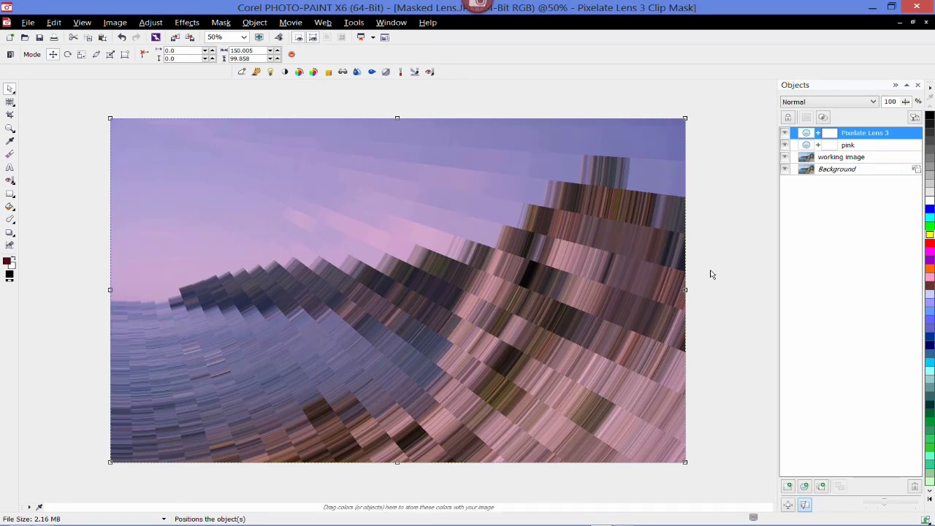
Reopen the pink lens's Photo Filter settings and change the filter color to green.
{"action": "left_click", "coordinate": [806, 146]}
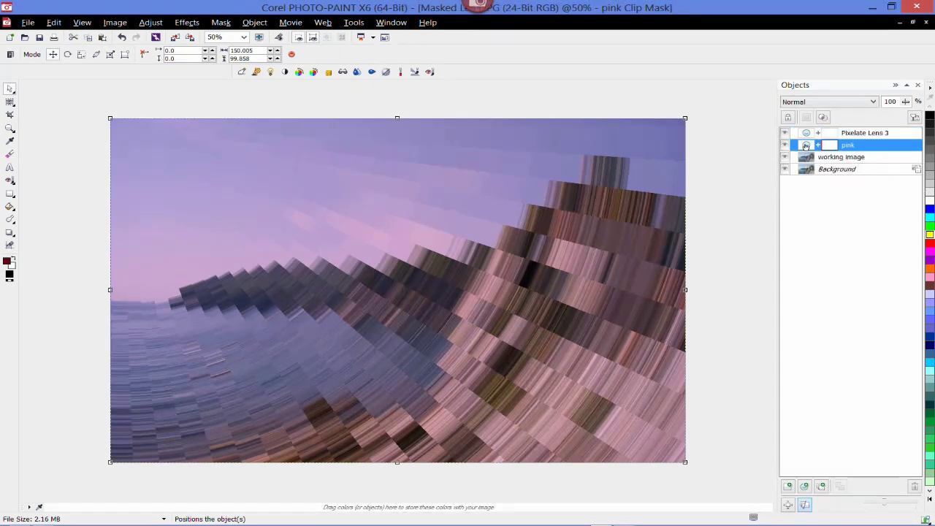
{"action": "double_click", "coordinate": [807, 146]}
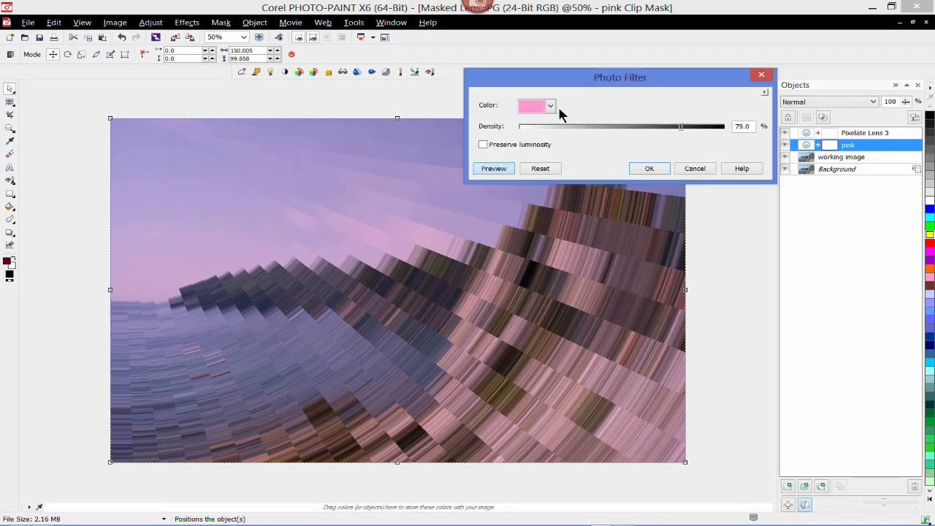
{"action": "left_click", "coordinate": [550, 106]}
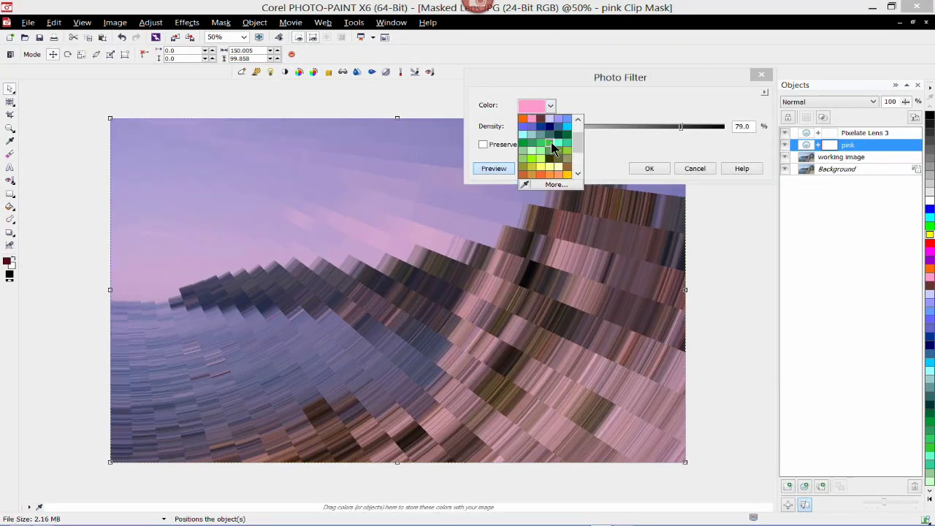
{"action": "left_click", "coordinate": [553, 144]}
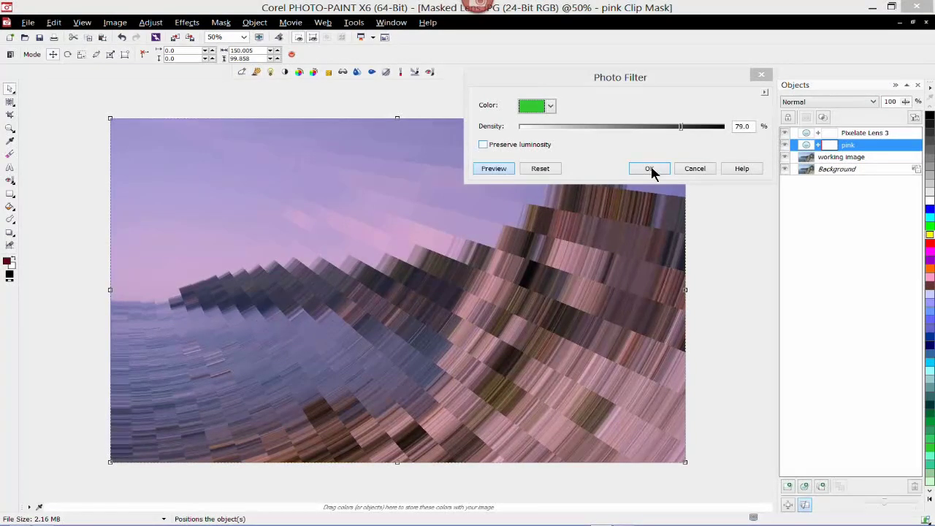
{"action": "left_click", "coordinate": [651, 169]}
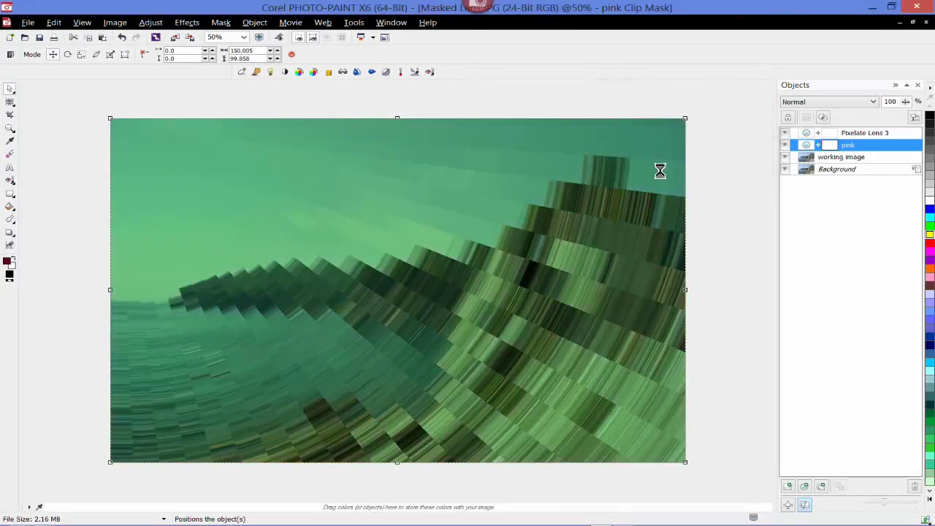
Set the Pixelate lens's merge mode to Overlay and move the pink lens above it in the object stack.
{"action": "left_click", "coordinate": [865, 134]}
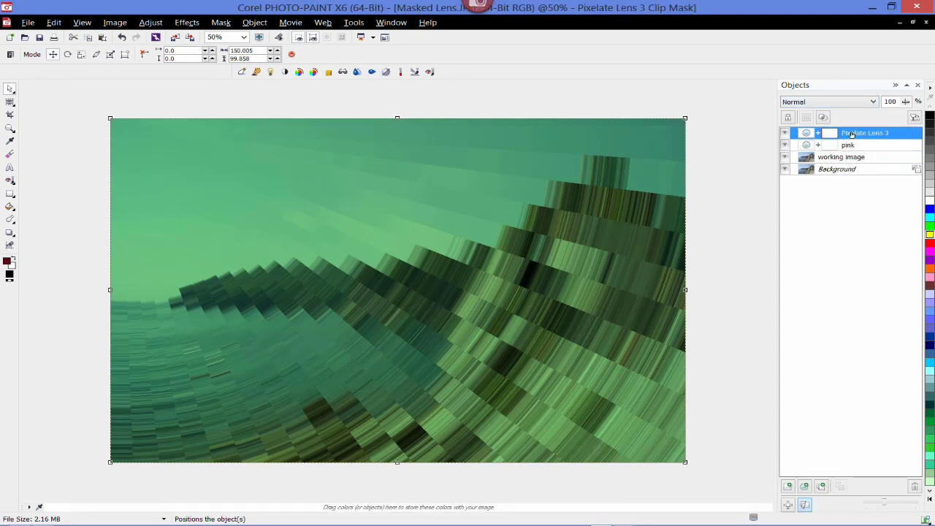
{"action": "left_click", "coordinate": [873, 103]}
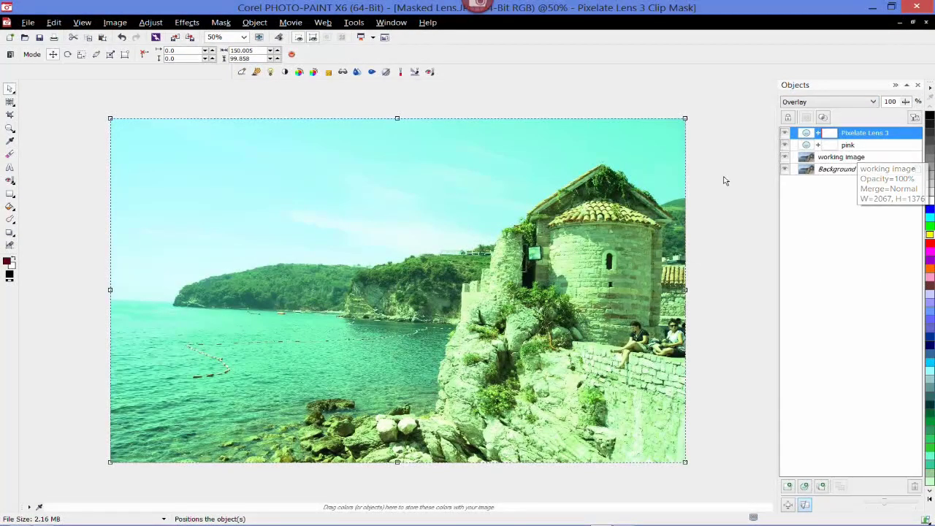
{"action": "left_click", "coordinate": [861, 147]}
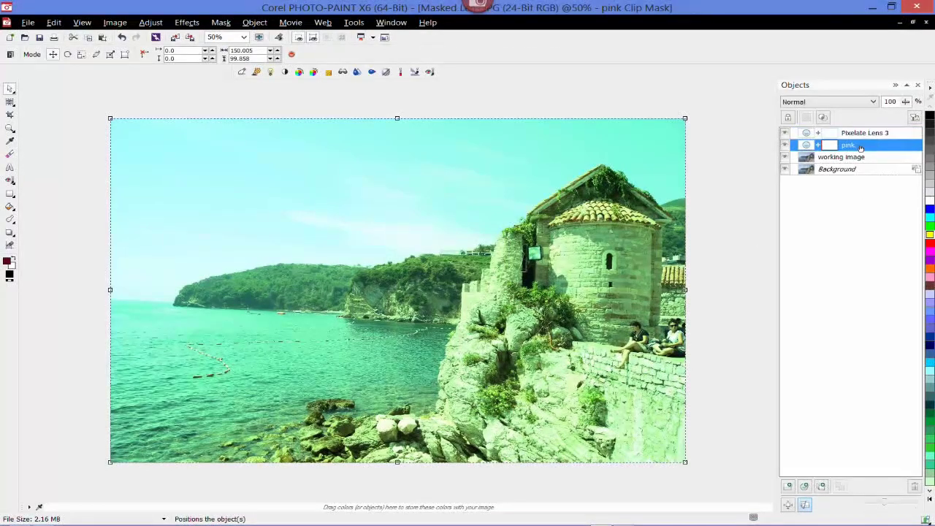
{"action": "left_click_drag", "start_coordinate": [861, 147], "coordinate": [860, 136]}
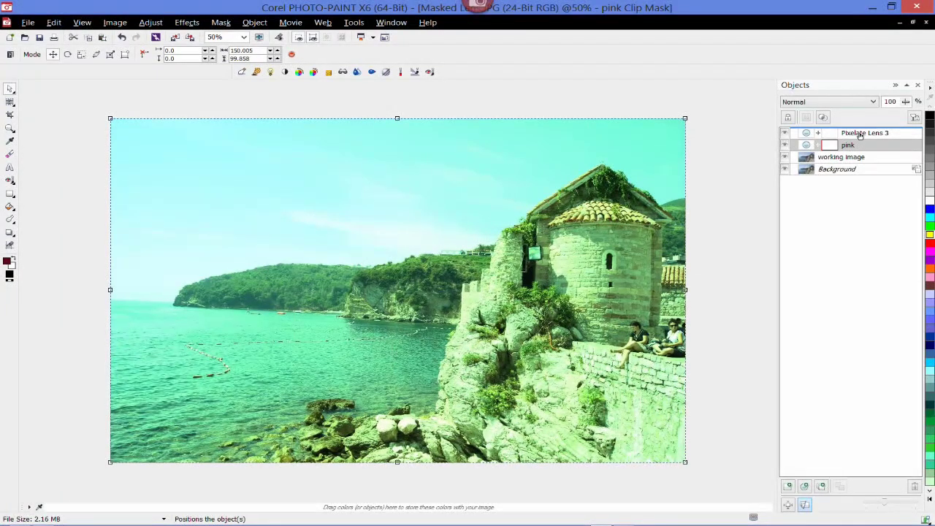
{"action": "left_click_drag", "start_coordinate": [860, 136], "coordinate": [860, 134]}
Try the Multiply merge mode on the pink lens and delete that lens.
{"action": "left_click", "coordinate": [828, 102]}
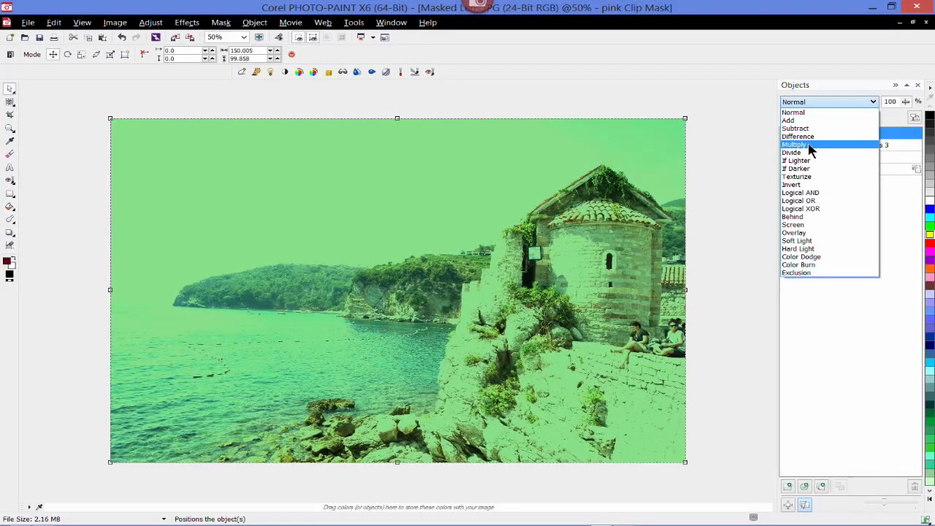
{"action": "left_click", "coordinate": [830, 144]}
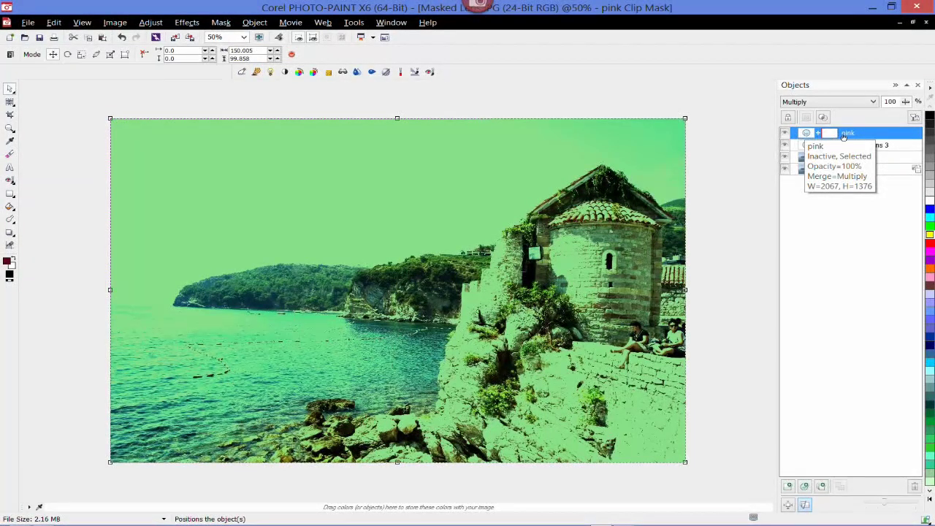
{"action": "left_click", "coordinate": [916, 487]}
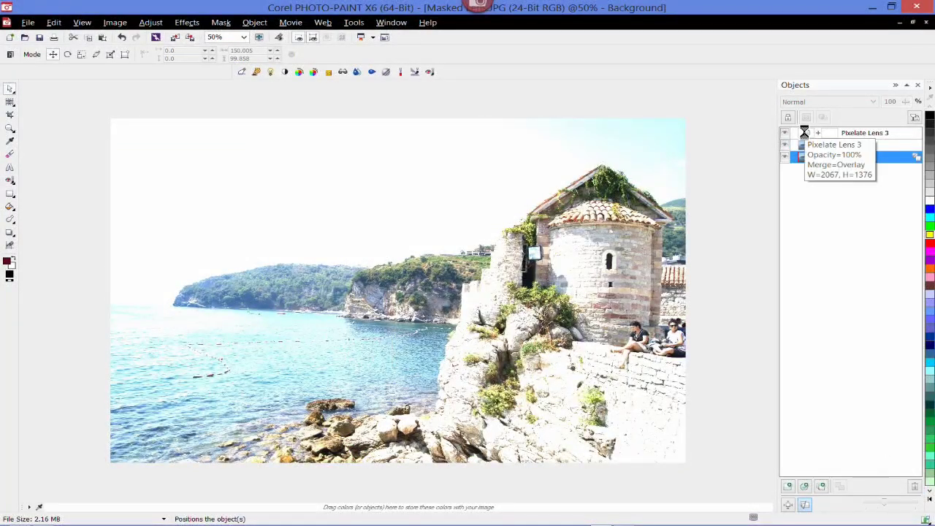
Delete the Pixelate lens from the object stack and select the working image object.
{"action": "left_click", "coordinate": [804, 132]}
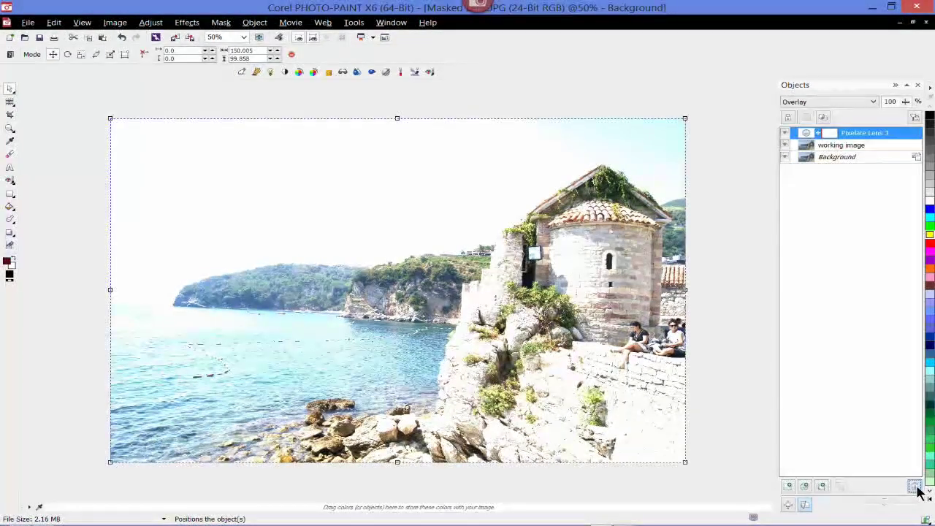
{"action": "left_click", "coordinate": [915, 487]}
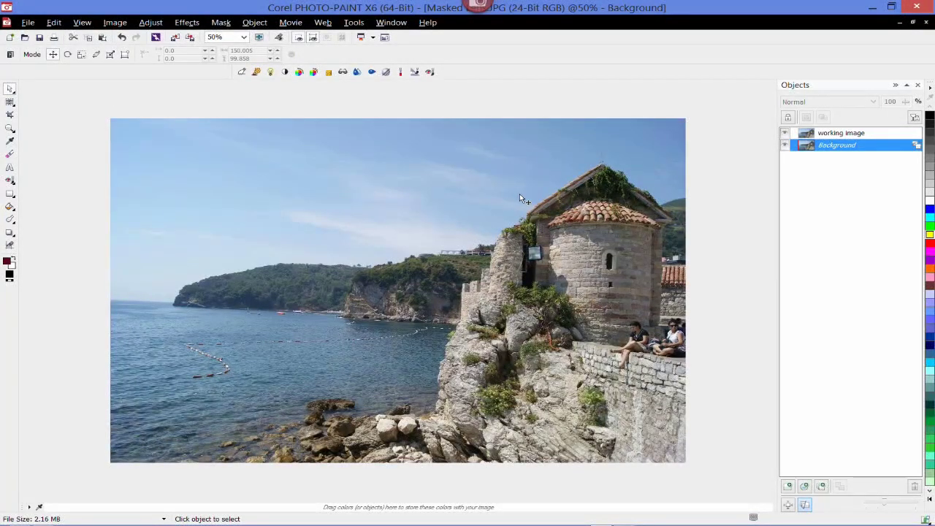
{"action": "left_click", "coordinate": [840, 133]}
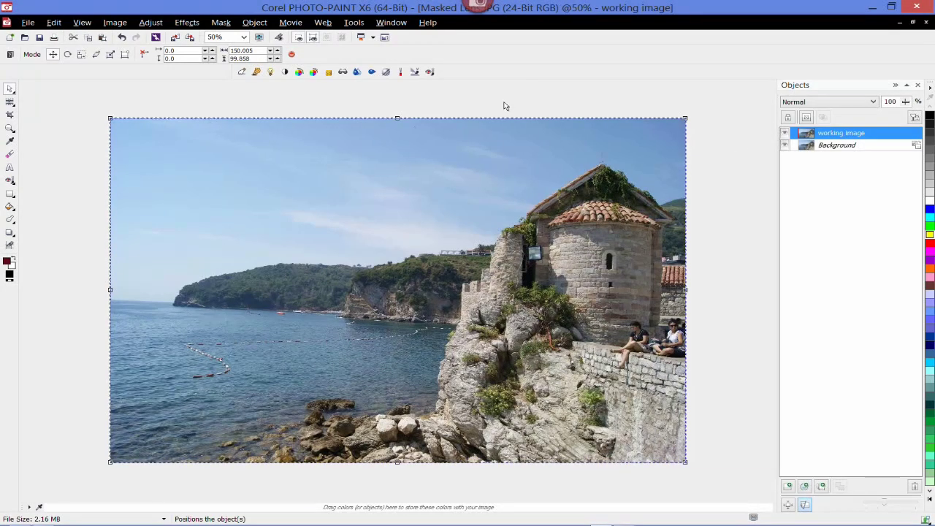
Browse the lens types offered for a new lens on the working image and cancel without adding one.
{"action": "left_click", "coordinate": [256, 25]}
{"action": "mouse_move", "coordinate": [285, 36]}
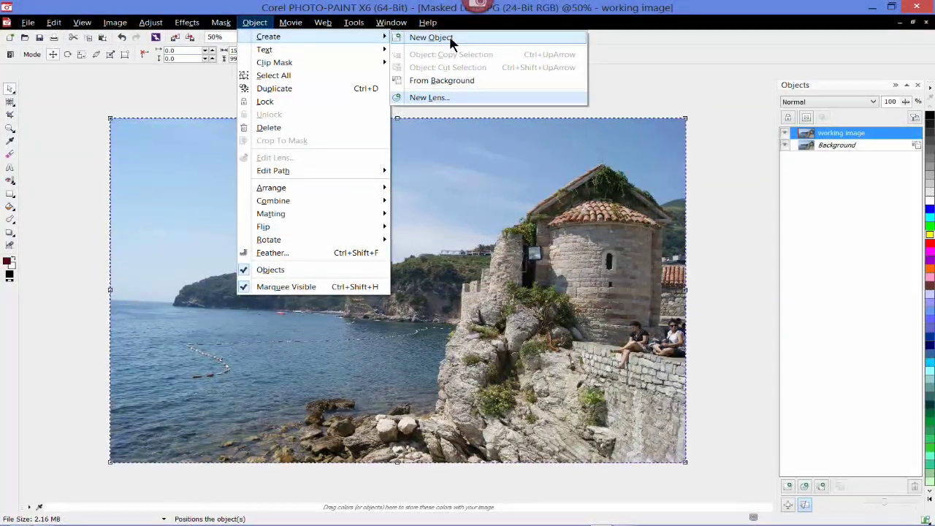
{"action": "left_click", "coordinate": [432, 97]}
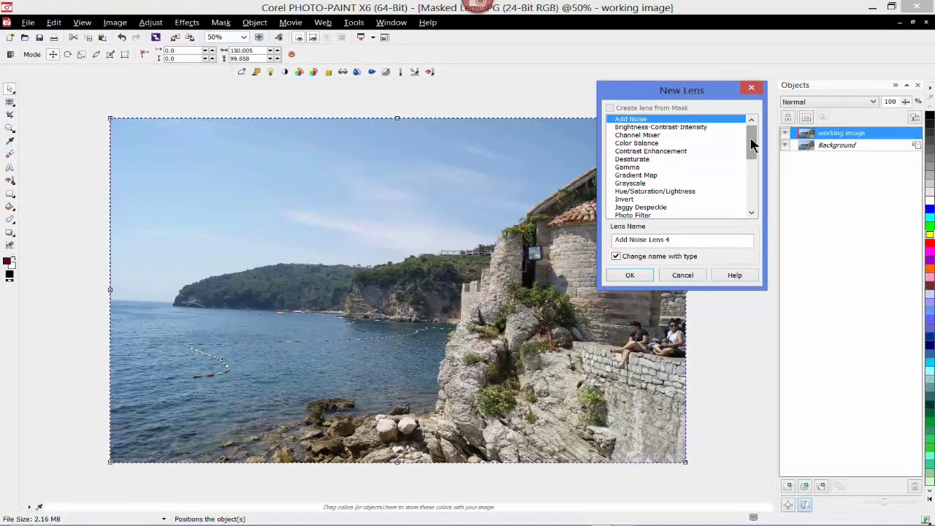
{"action": "mouse_move", "coordinate": [752, 146]}
{"action": "left_mouse_down"}
{"action": "mouse_move", "coordinate": [757, 193]}
{"action": "mouse_move", "coordinate": [754, 144]}
{"action": "left_mouse_up"}
{"action": "left_click_drag", "start_coordinate": [748, 133], "coordinate": [751, 183]}
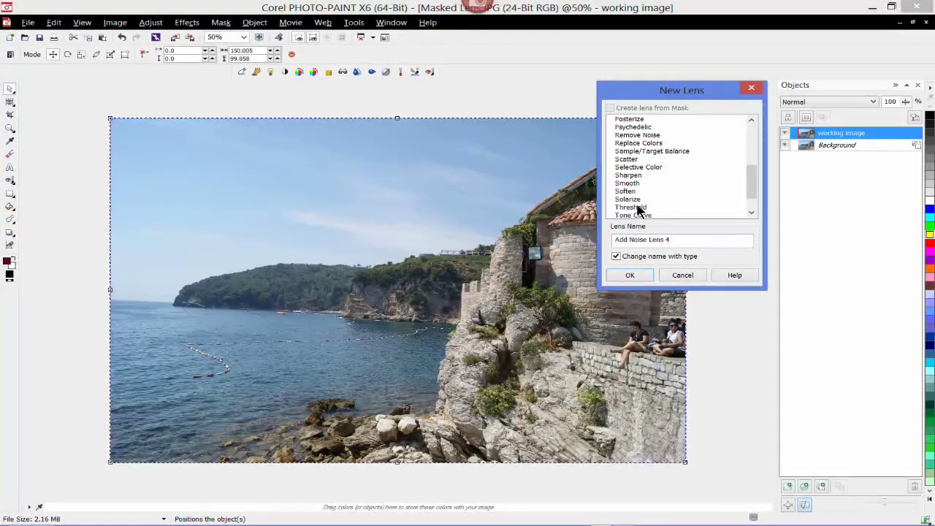
{"action": "left_click", "coordinate": [683, 275]}
Preview the Impressionist art stroke effect on the working image with the Strokes style.
{"action": "left_click", "coordinate": [186, 22]}
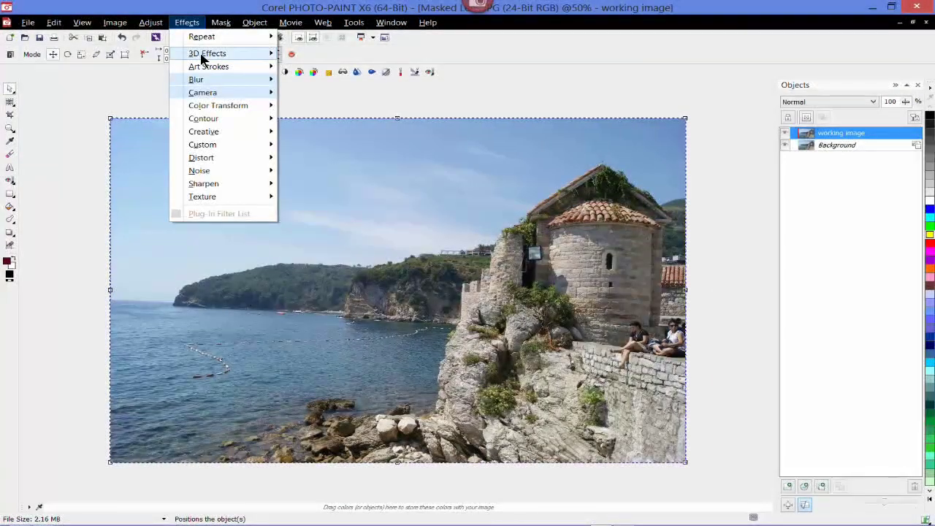
{"action": "mouse_move", "coordinate": [203, 59]}
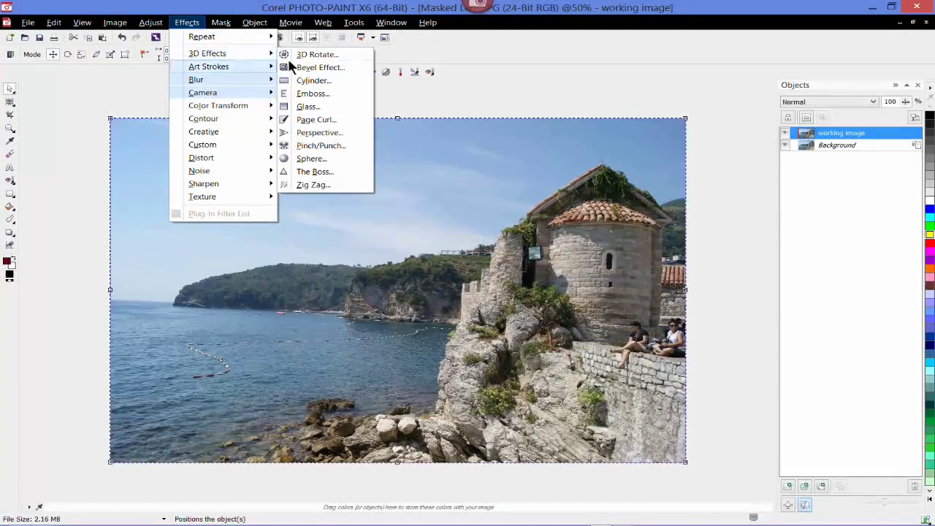
{"action": "mouse_move", "coordinate": [228, 71]}
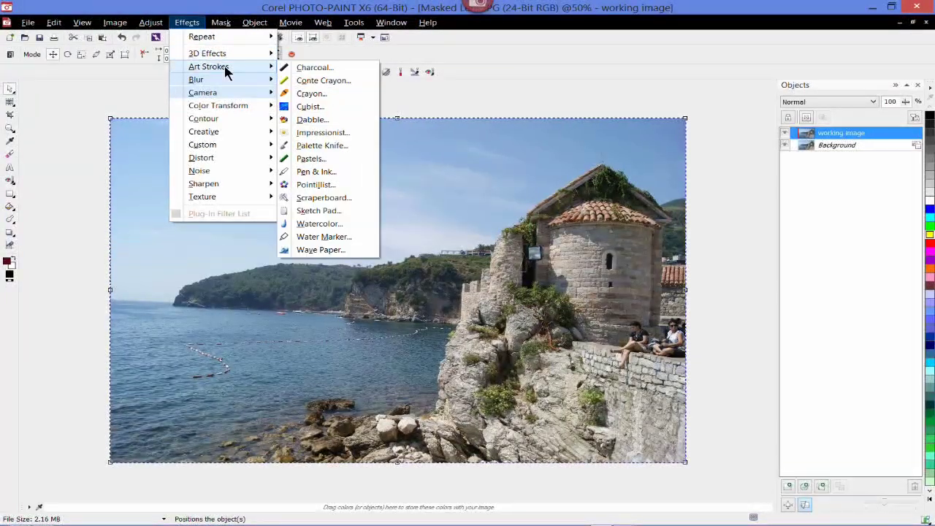
{"action": "left_click", "coordinate": [317, 133]}
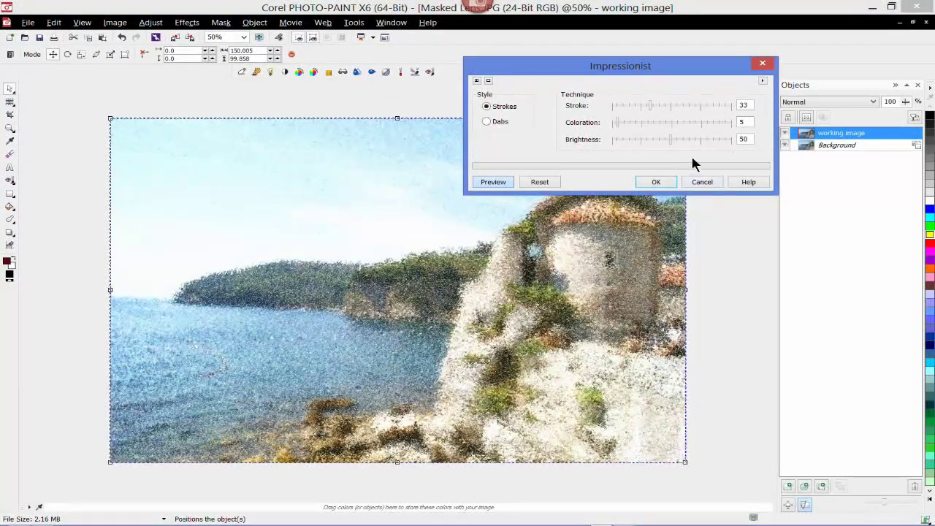
Switch the effect preview to the creative Fabric effect, try the Tissue Collage style, and cancel the effect.
{"action": "left_click", "coordinate": [763, 81]}
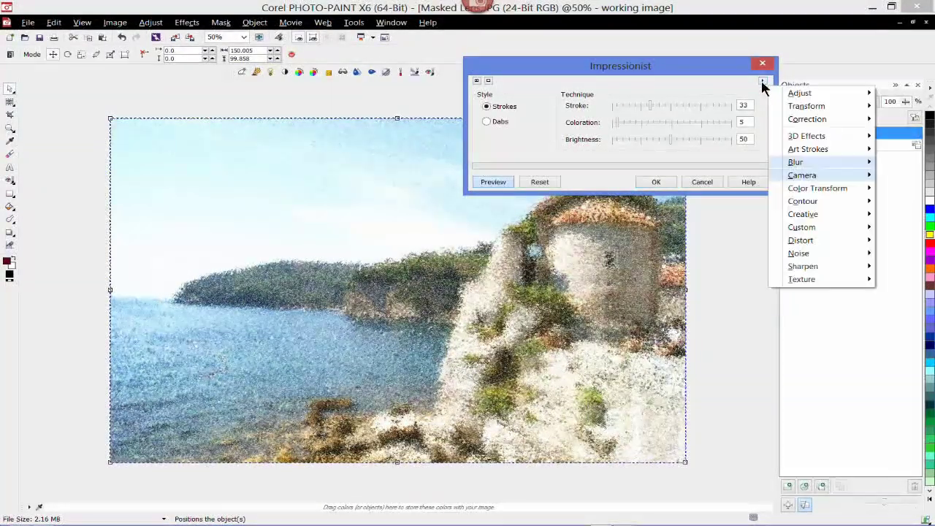
{"action": "mouse_move", "coordinate": [814, 199]}
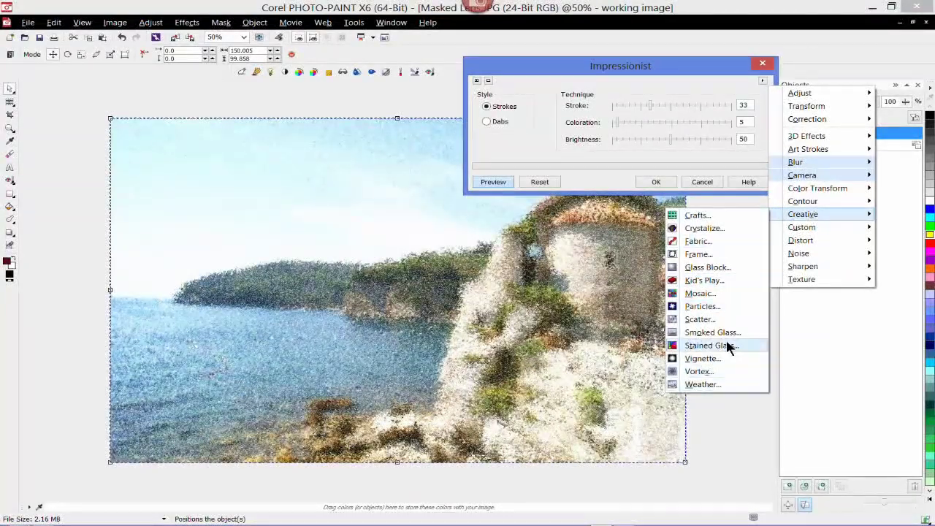
{"action": "left_click", "coordinate": [700, 241]}
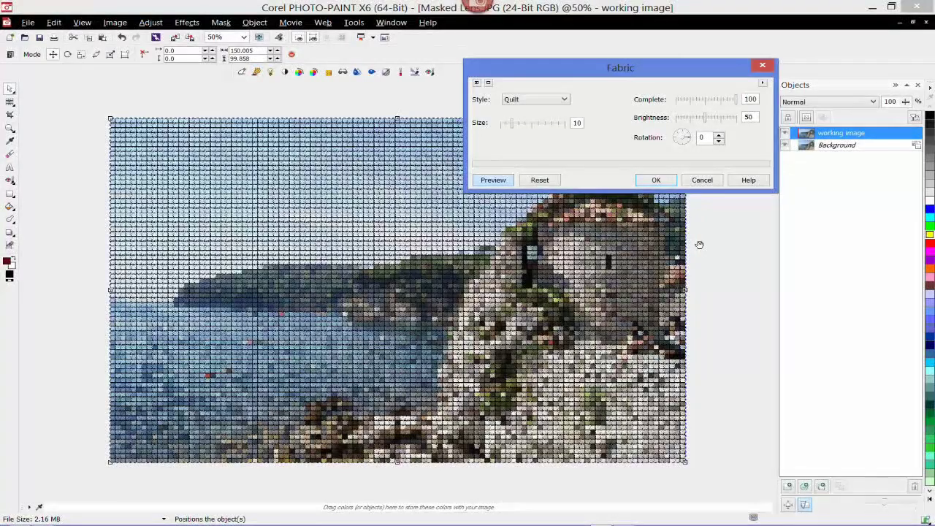
{"action": "left_click", "coordinate": [536, 98]}
{"action": "left_click", "coordinate": [555, 163]}
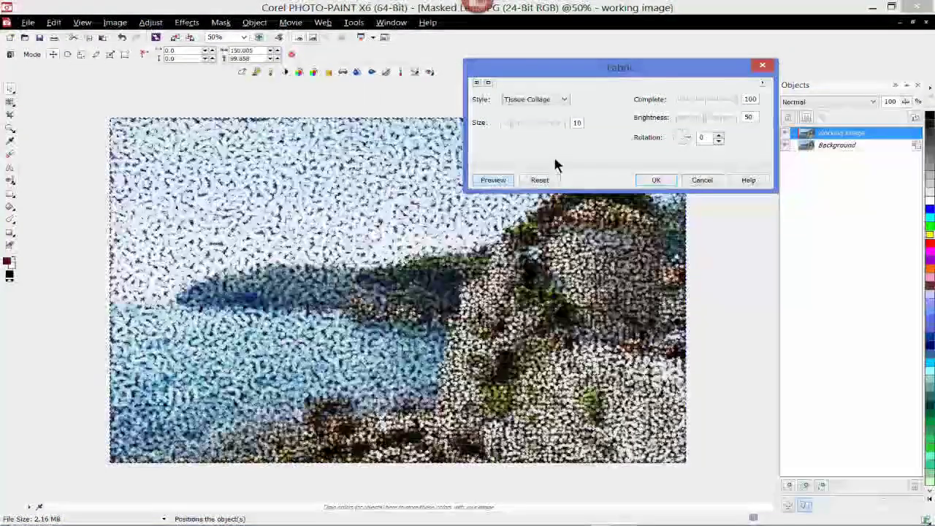
{"action": "left_click", "coordinate": [702, 180]}
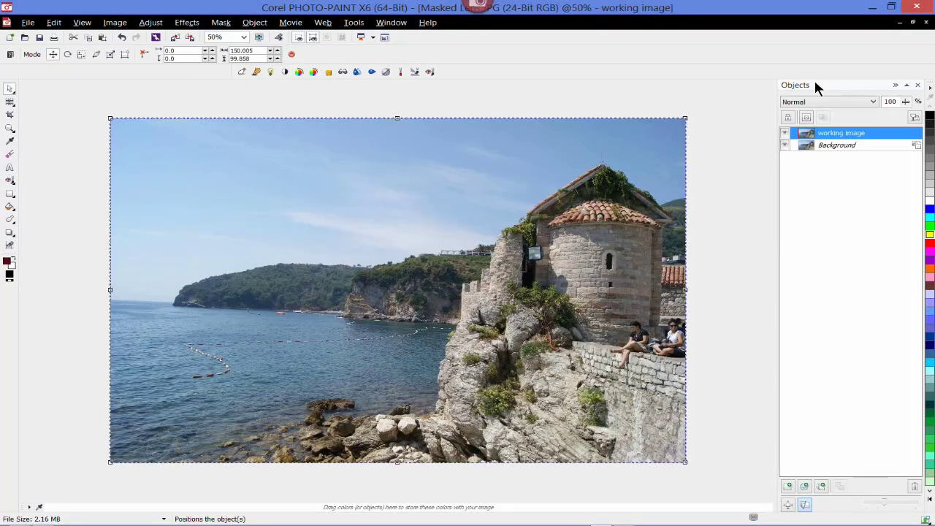
Close Masked Lens.JPG without saving the changes.
{"action": "left_click", "coordinate": [918, 22]}
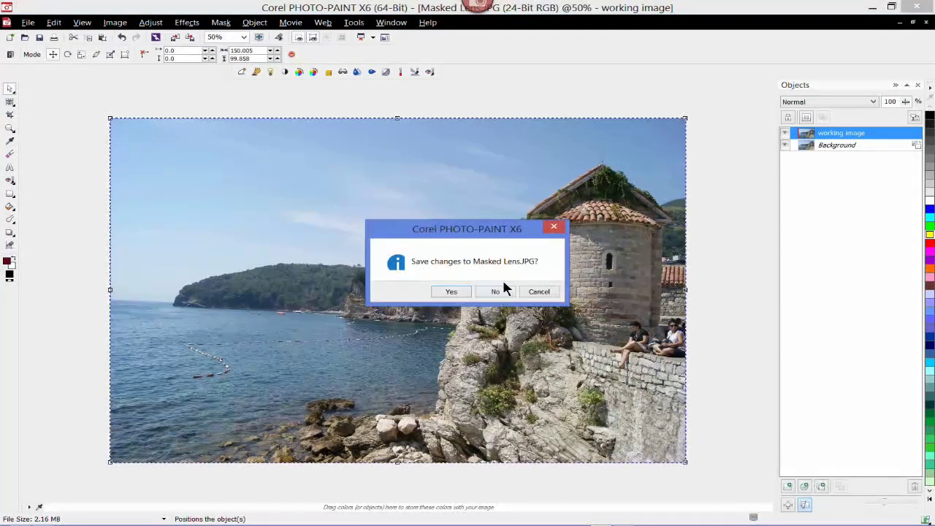
{"action": "left_click", "coordinate": [495, 292]}
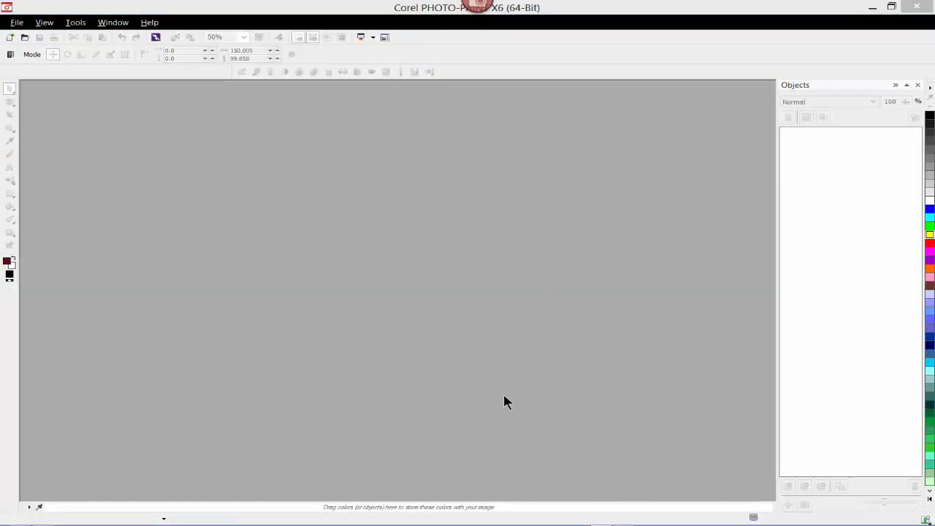
{"action": "key", "text": "ctrl+o"}
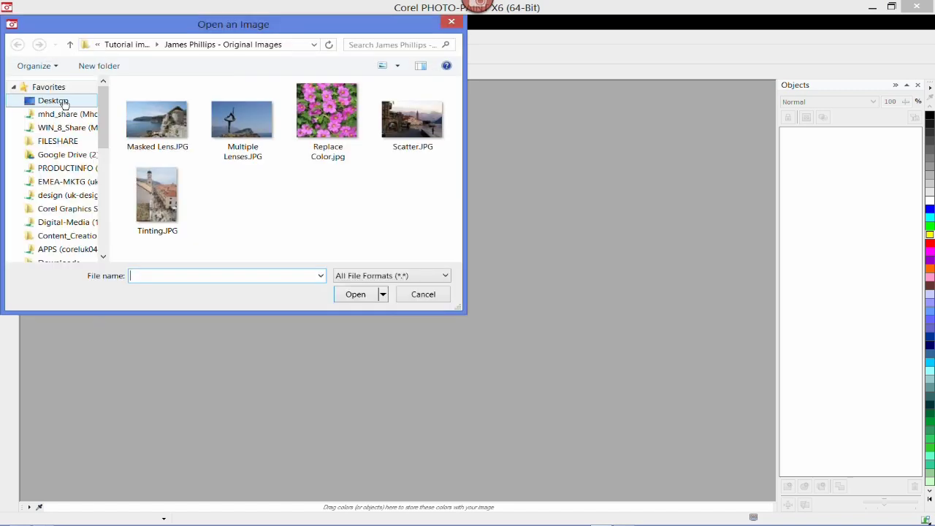
{"action": "left_click", "coordinate": [64, 103]}
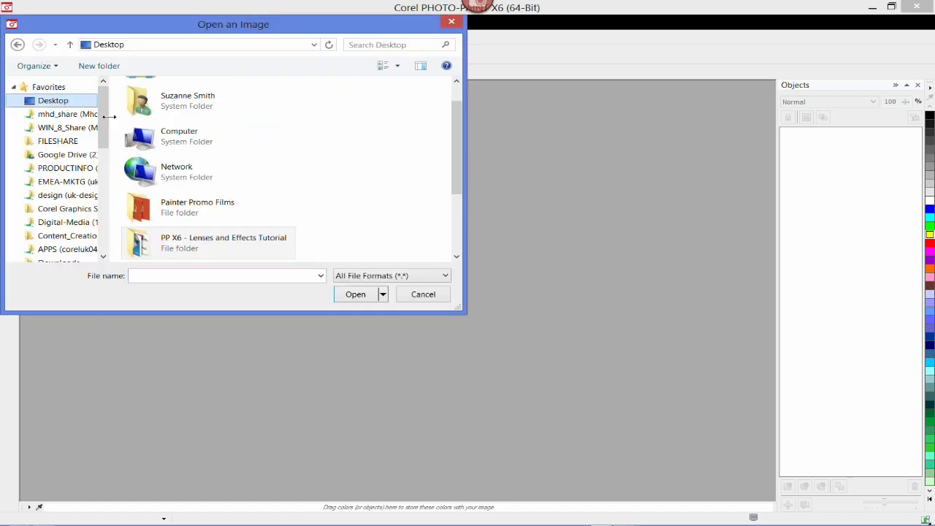
{"action": "scroll", "coordinate": [110, 153], "scroll_direction": "down", "scroll_amount": 4}
{"action": "scroll", "coordinate": [110, 153], "scroll_direction": "down", "scroll_amount": 5}
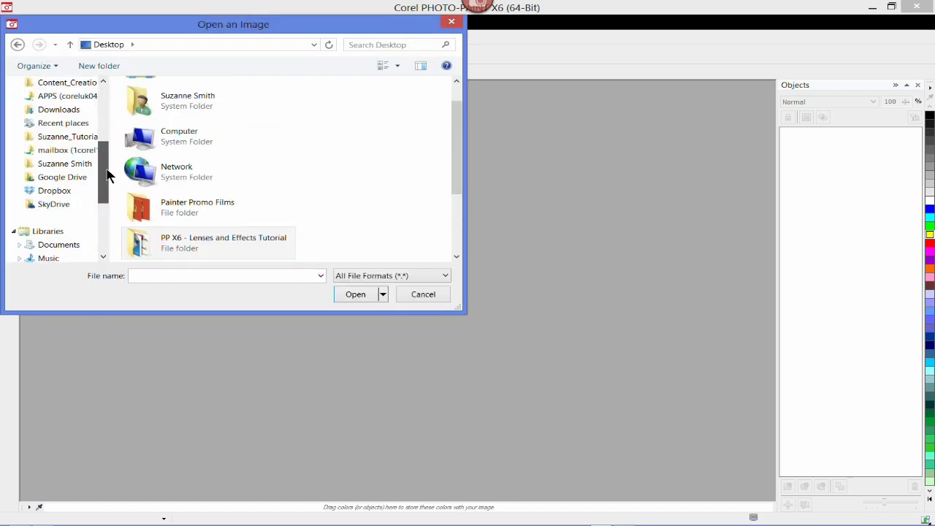
{"action": "left_click", "coordinate": [62, 243]}
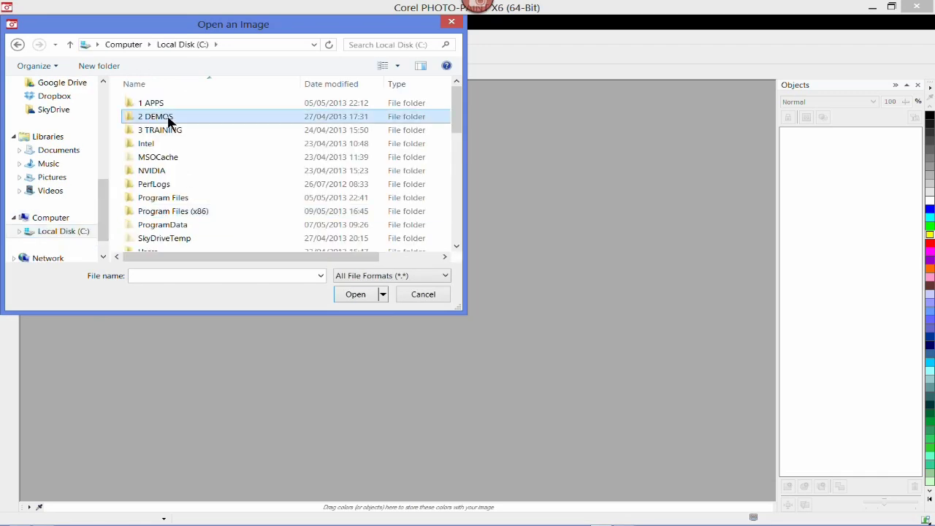
{"action": "double_click", "coordinate": [166, 117]}
{"action": "double_click", "coordinate": [159, 86]}
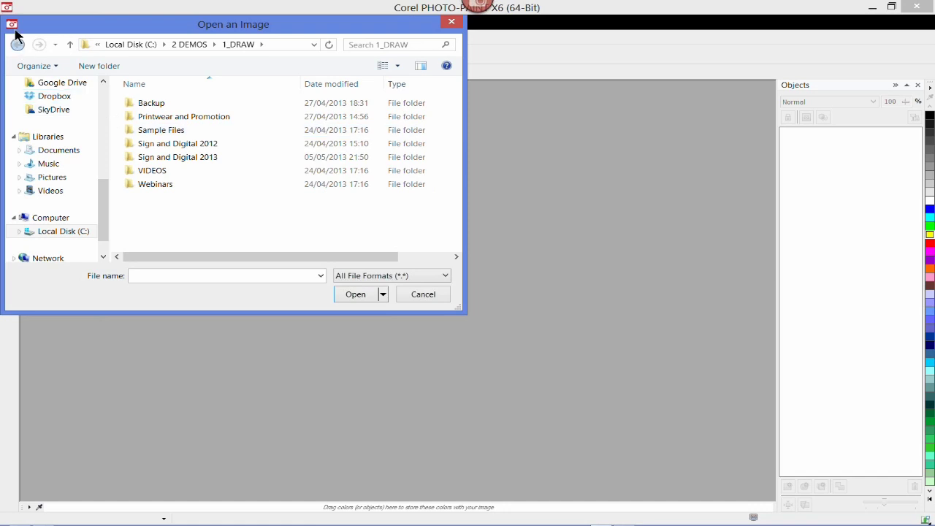
{"action": "double_click", "coordinate": [208, 159]}
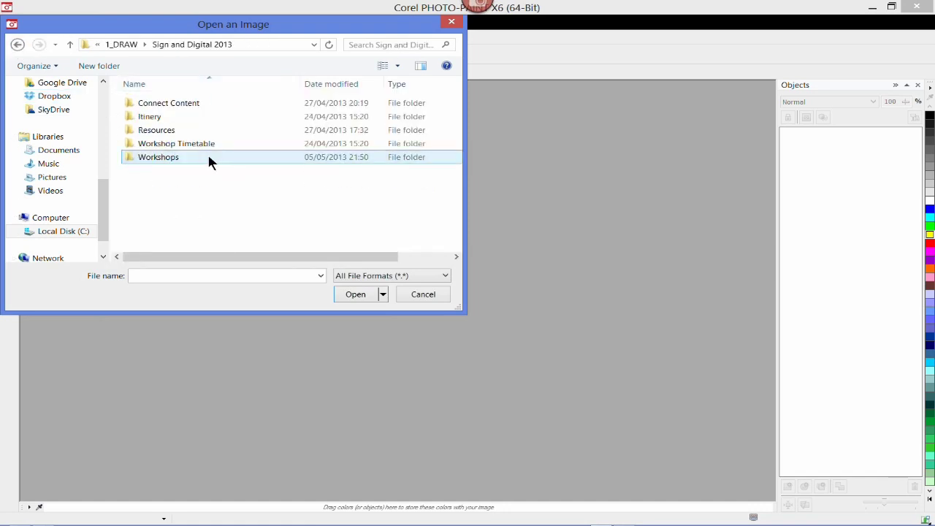
{"action": "double_click", "coordinate": [167, 157]}
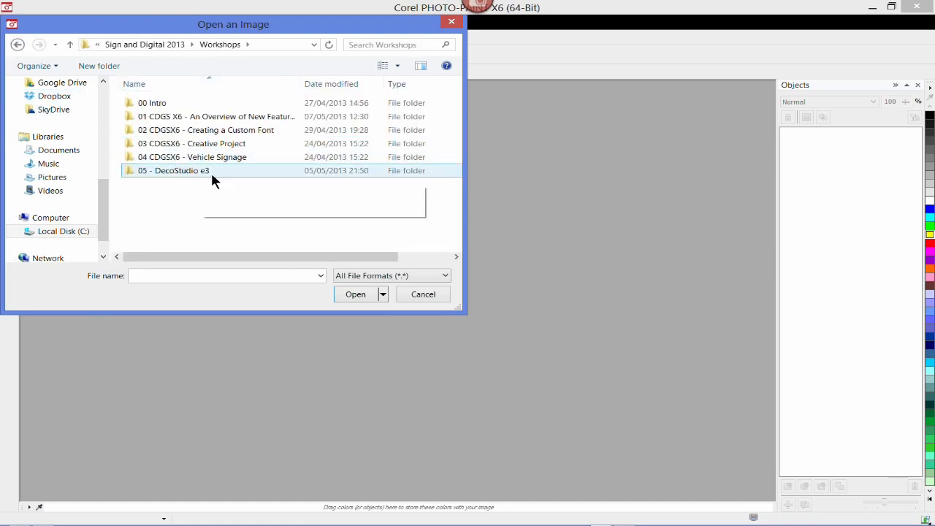
{"action": "double_click", "coordinate": [250, 116]}
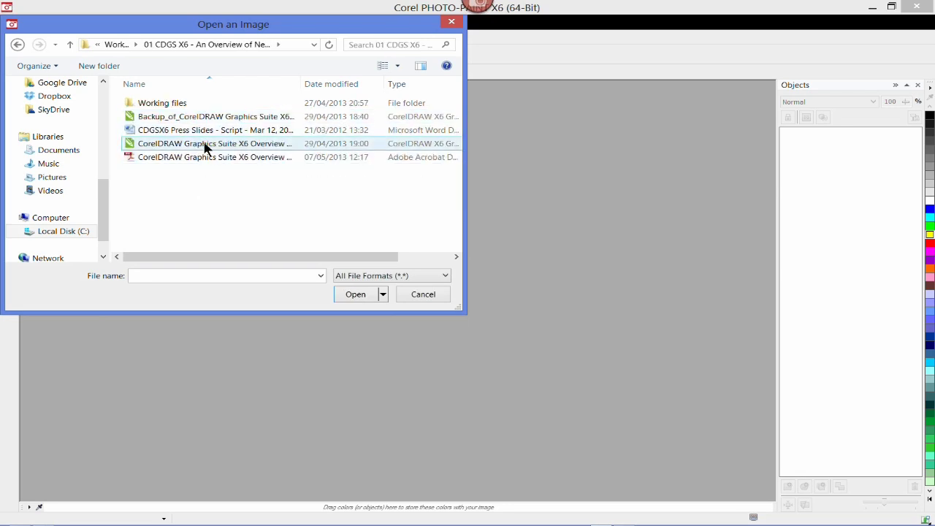
{"action": "left_click", "coordinate": [422, 296]}
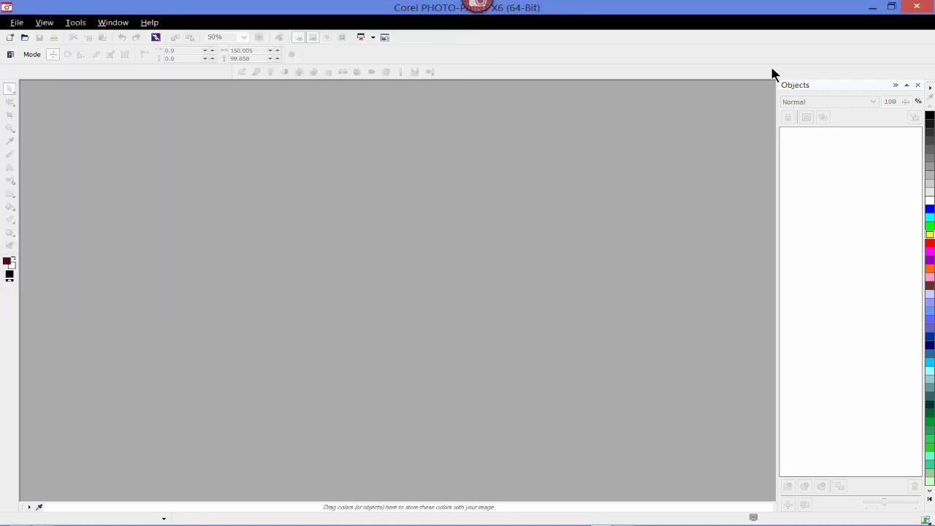
Switch to CorelDRAW and open CorelDRAW Graphics Suite X6 Overview Presentation.cdr from C:\2 DEMOS\1_DRAW\Sign and Digital 2013\Workshops\01 CDGS X6 - An Overview of New Features.
{"action": "left_click", "coordinate": [874, 7]}
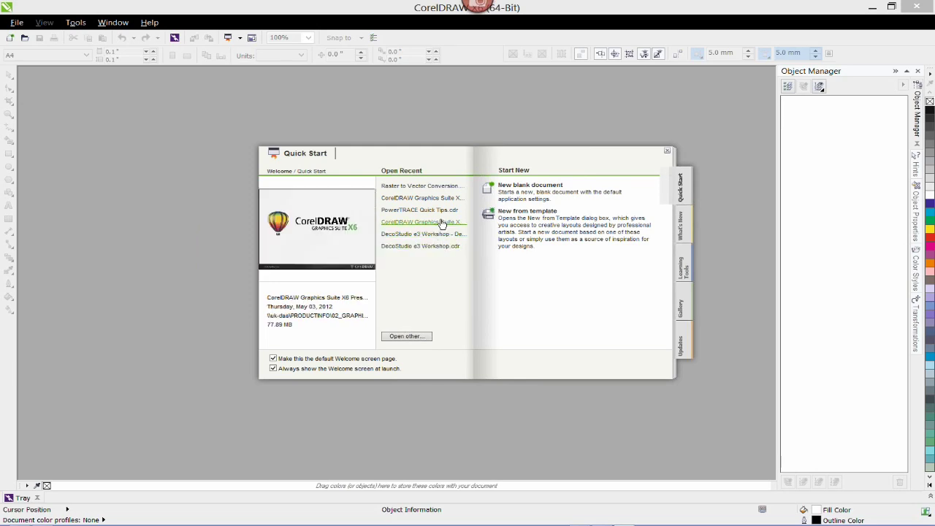
{"action": "left_click", "coordinate": [418, 337]}
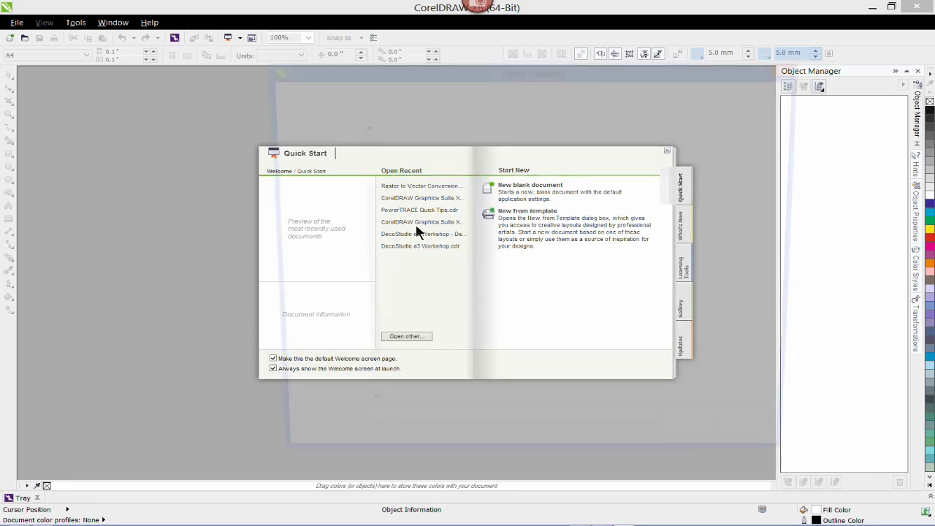
{"action": "scroll", "coordinate": [357, 219], "scroll_direction": "down", "scroll_amount": 5}
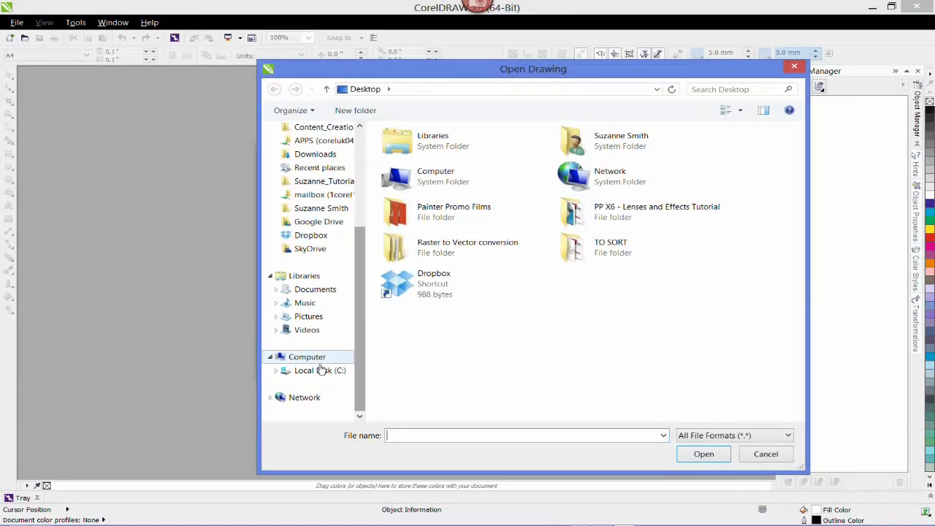
{"action": "left_click", "coordinate": [325, 370]}
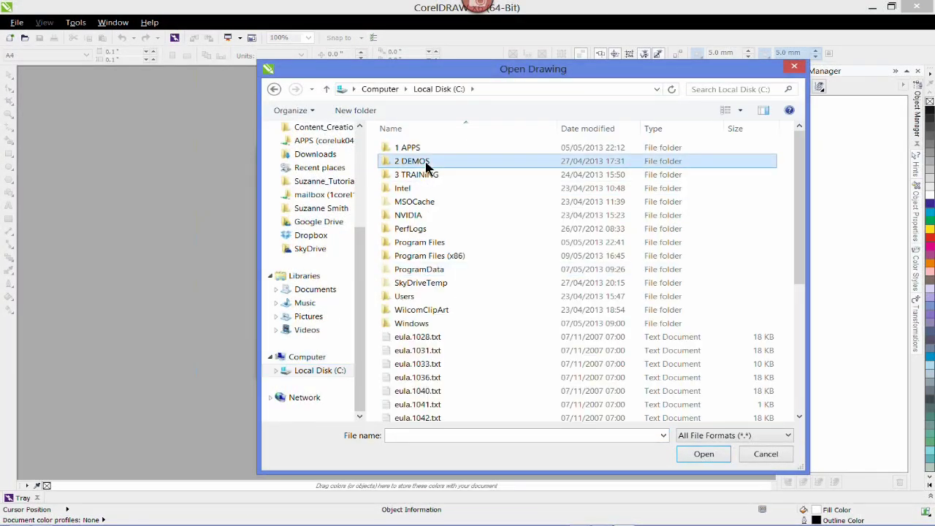
{"action": "double_click", "coordinate": [428, 162]}
{"action": "double_click", "coordinate": [418, 146]}
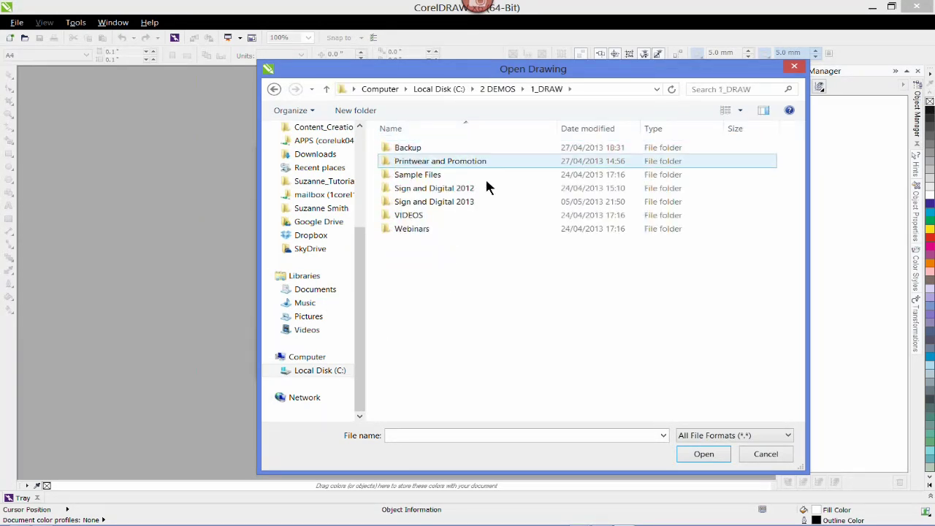
{"action": "double_click", "coordinate": [459, 202]}
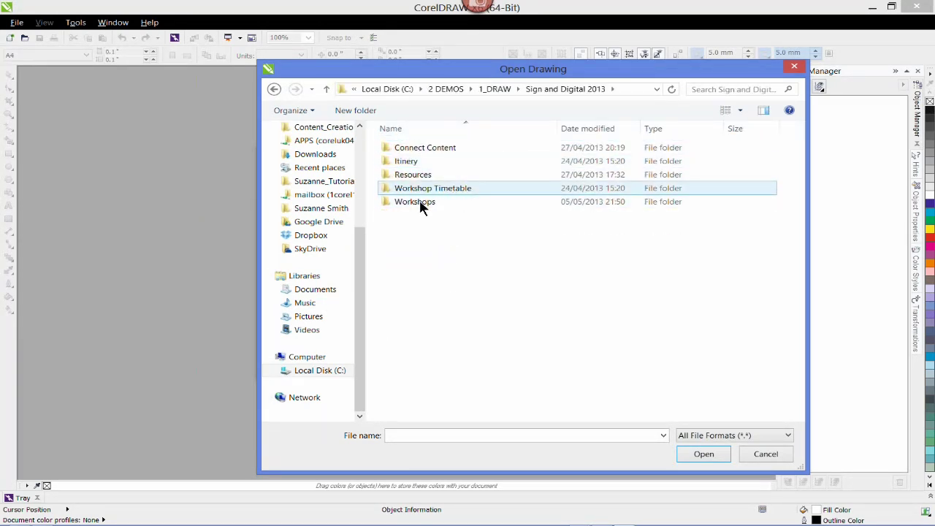
{"action": "double_click", "coordinate": [424, 202]}
{"action": "double_click", "coordinate": [499, 162]}
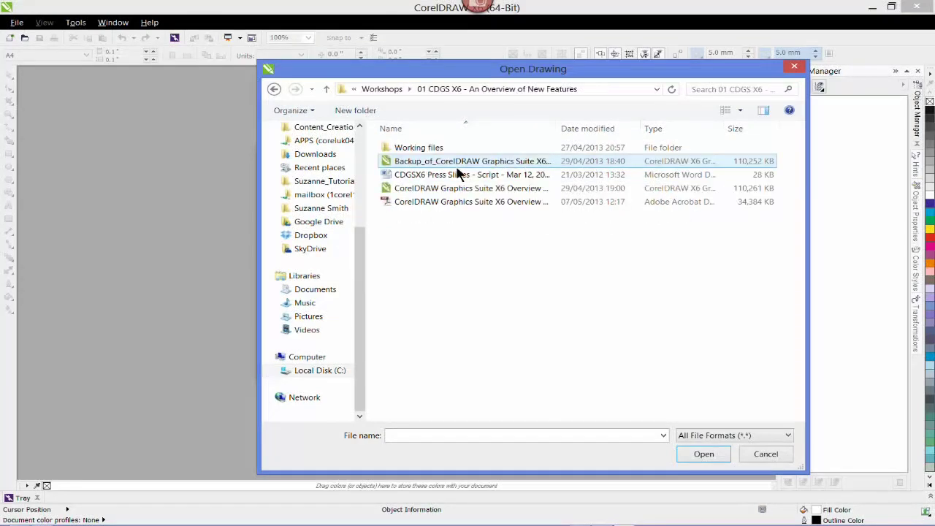
{"action": "left_click", "coordinate": [468, 188]}
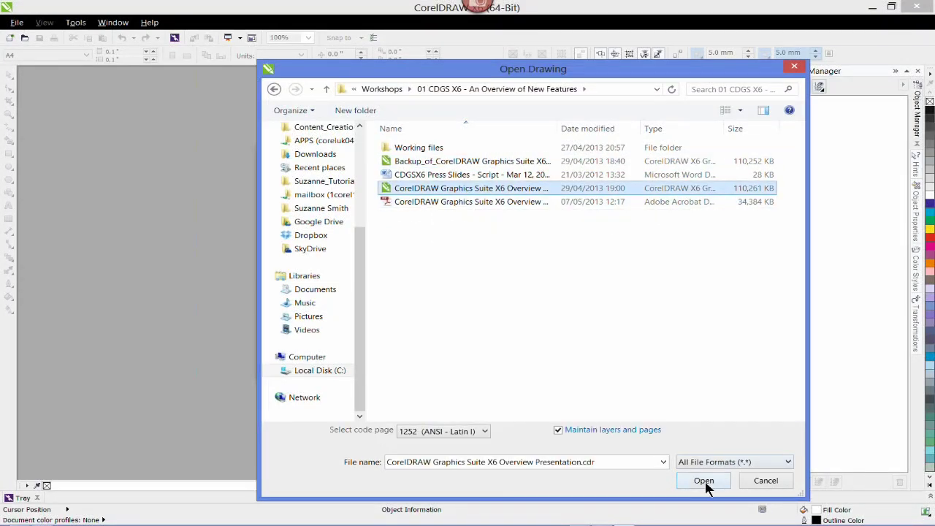
{"action": "left_click", "coordinate": [705, 481]}
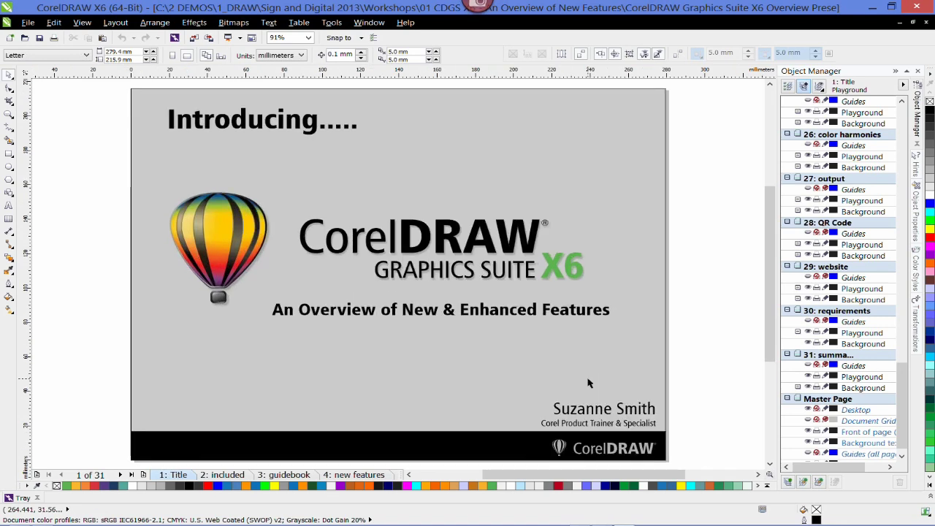
Show the presentation full screen and page through the opening slides past the X6 Demo slide, leaving the full-screen preview at the end.
{"action": "key", "text": "F9"}
{"action": "key", "text": "Page_Down"}
{"action": "key", "text": "Page_Down"}
{"action": "key", "text": "Page_Down"}
{"action": "key", "text": "Page_Down"}
{"action": "key", "text": "Page_Down"}
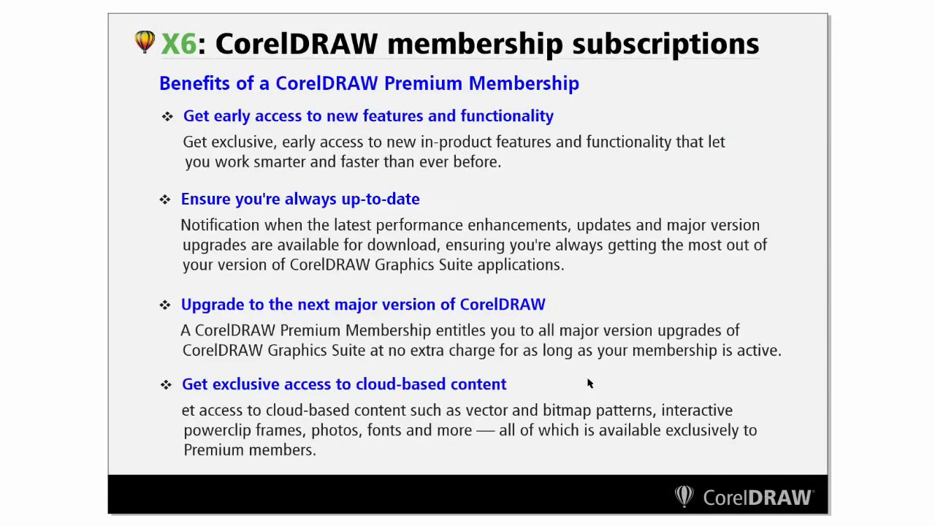
{"action": "key", "text": "Page_Down"}
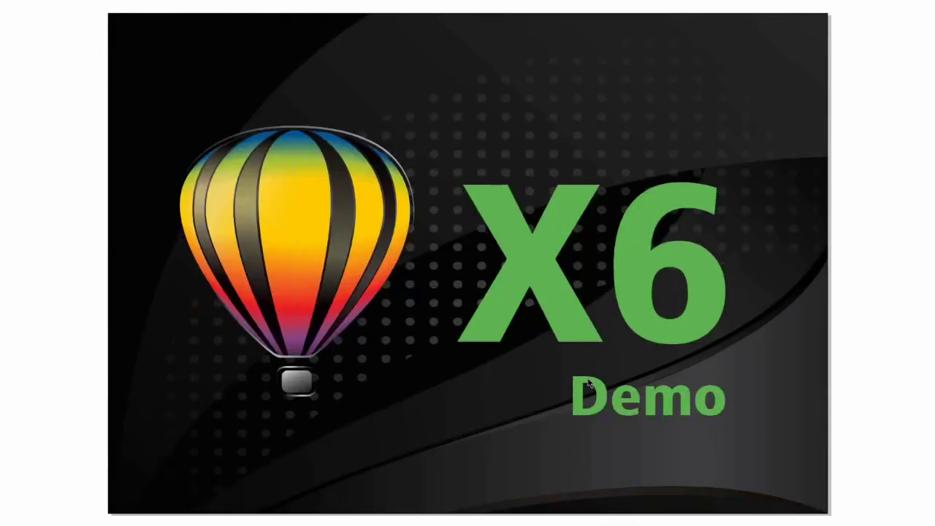
{"action": "key", "text": "Page_Down"}
{"action": "key", "text": "Page_Down"}
{"action": "key", "text": "Escape"}
Browse the PHOTO-PAINT pages of the presentation and go to page 14, photo-paint.
{"action": "left_click", "coordinate": [343, 475]}
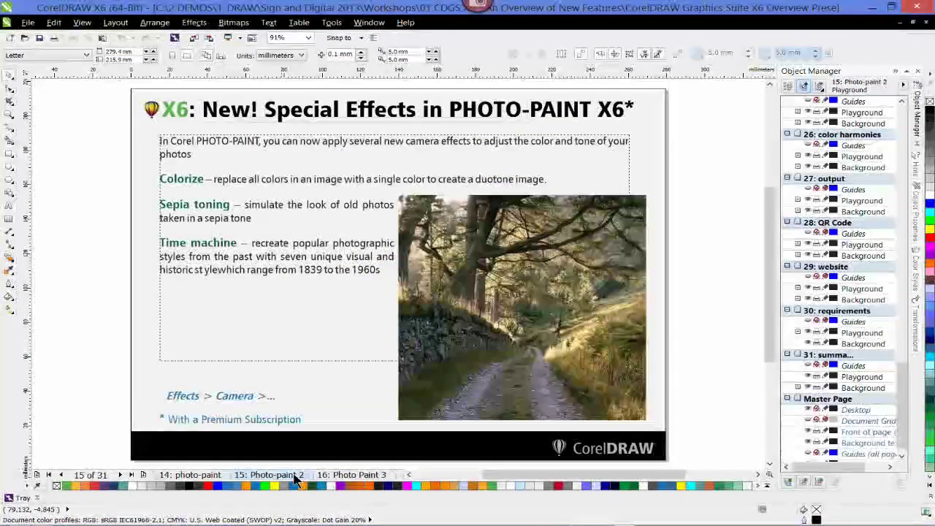
{"action": "left_click", "coordinate": [343, 476]}
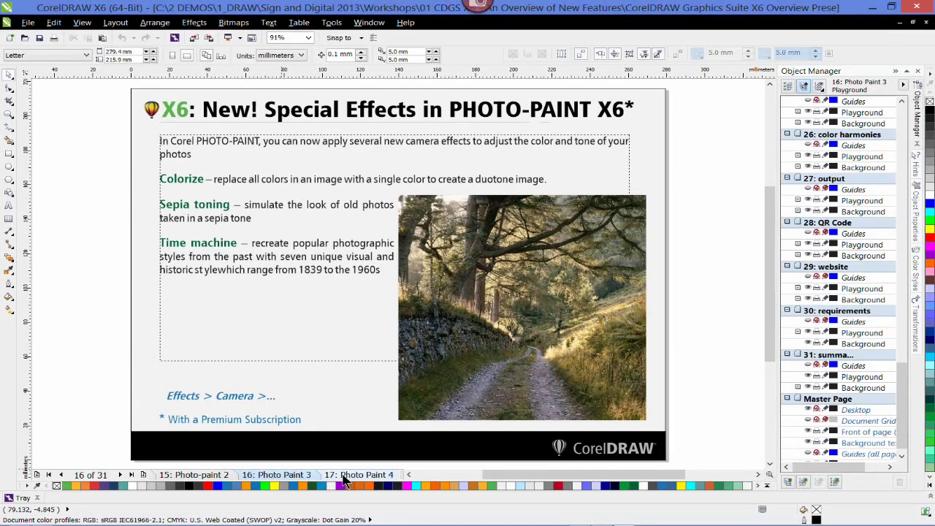
{"action": "left_click", "coordinate": [343, 476]}
{"action": "left_click", "coordinate": [62, 476]}
{"action": "left_click", "coordinate": [62, 476]}
{"action": "left_click", "coordinate": [61, 475]}
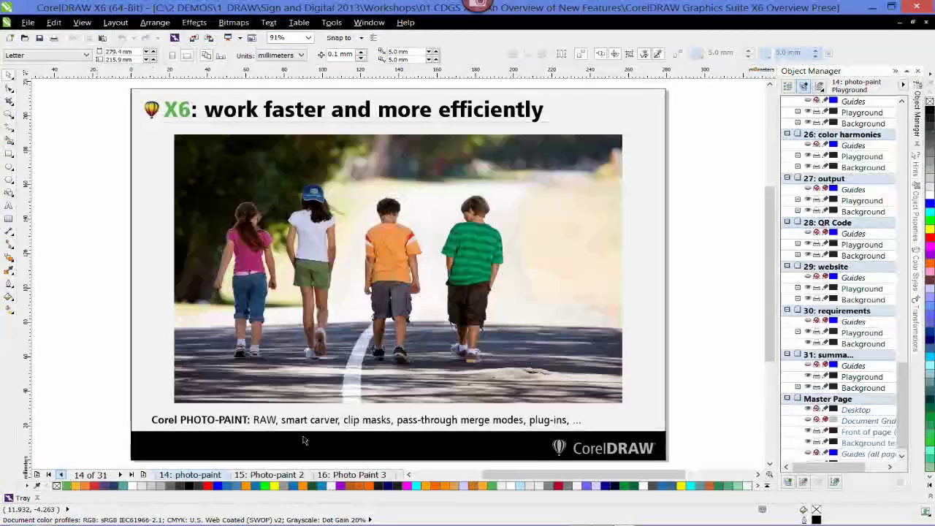
Open the slide's photo of four walking children for editing in PHOTO-PAINT and maximize the editing window.
{"action": "left_click", "coordinate": [452, 242]}
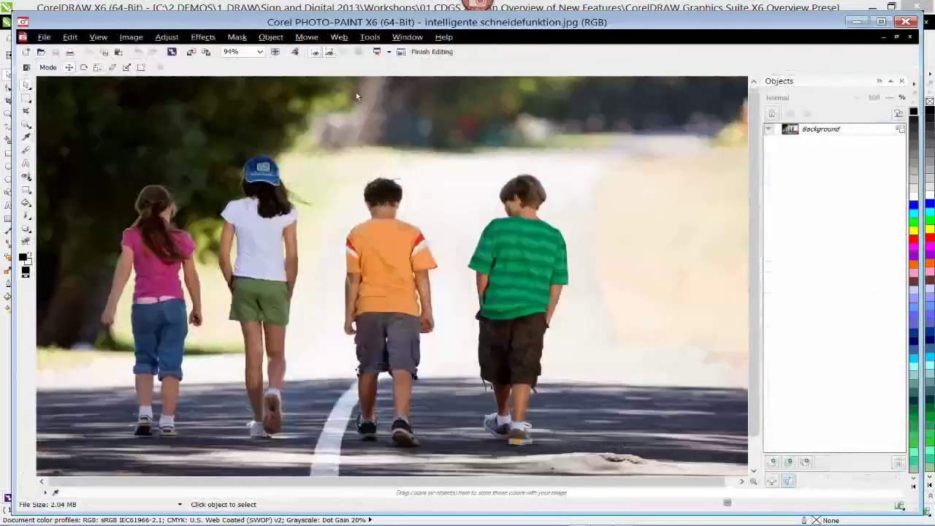
{"action": "double_click", "coordinate": [356, 92]}
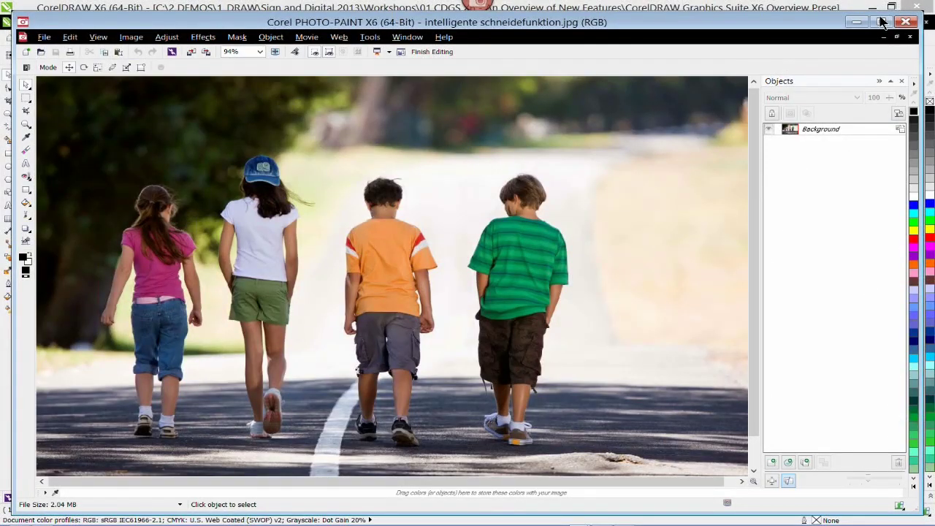
{"action": "left_click", "coordinate": [882, 22]}
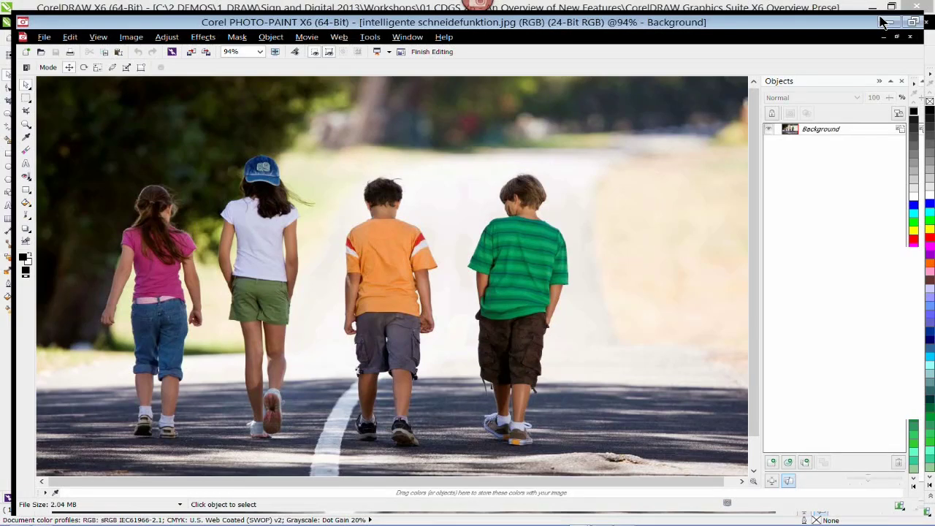
{"action": "double_click", "coordinate": [882, 22]}
Start the Smart Carver on the photo and contract the picture horizontally to a width of 1222 pixels.
{"action": "left_click", "coordinate": [115, 22]}
{"action": "left_click", "coordinate": [138, 119]}
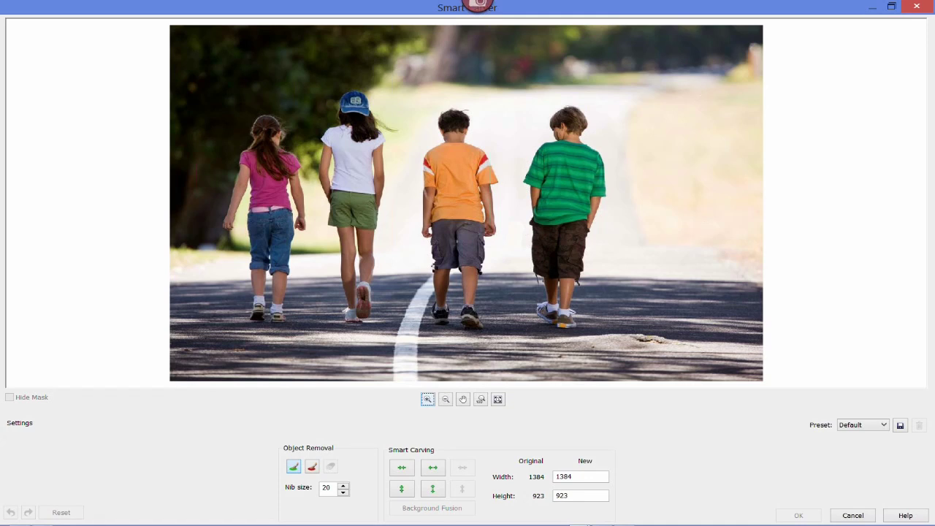
{"action": "left_click", "coordinate": [402, 472]}
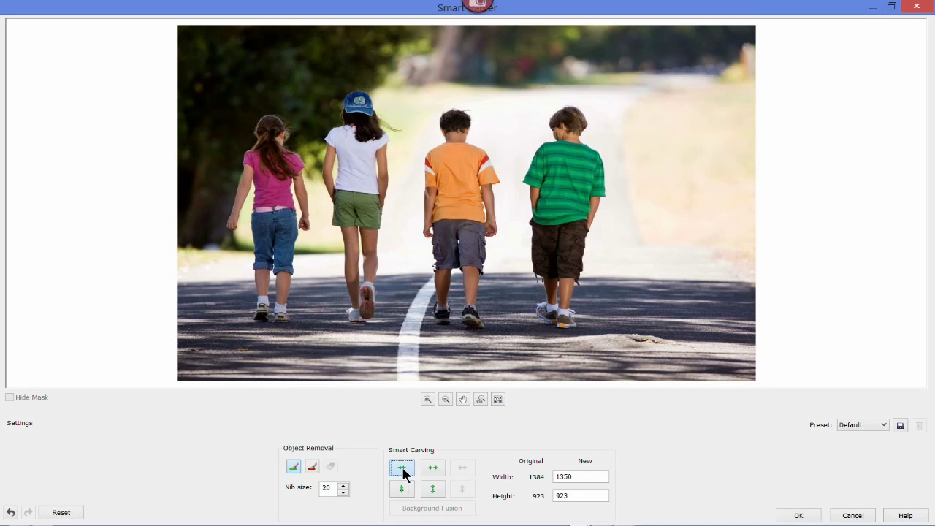
{"action": "left_click", "coordinate": [403, 473]}
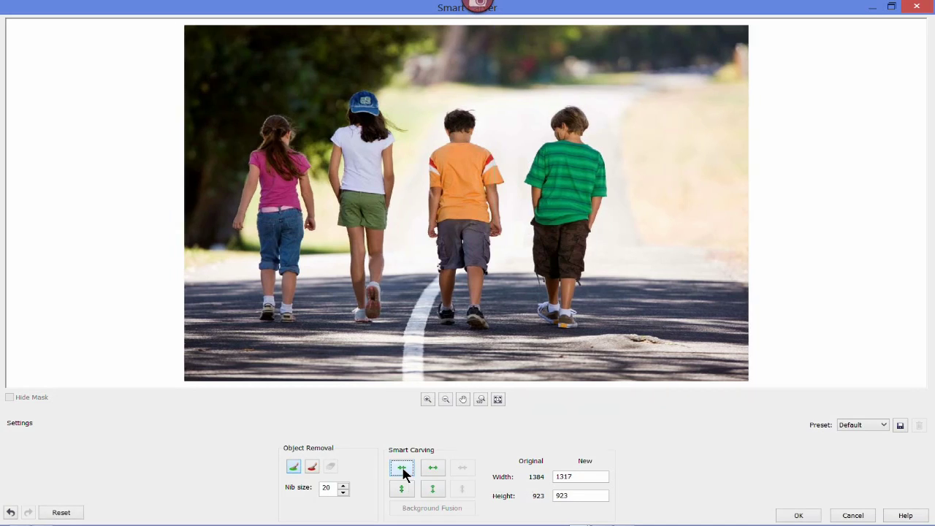
{"action": "left_click", "coordinate": [402, 473]}
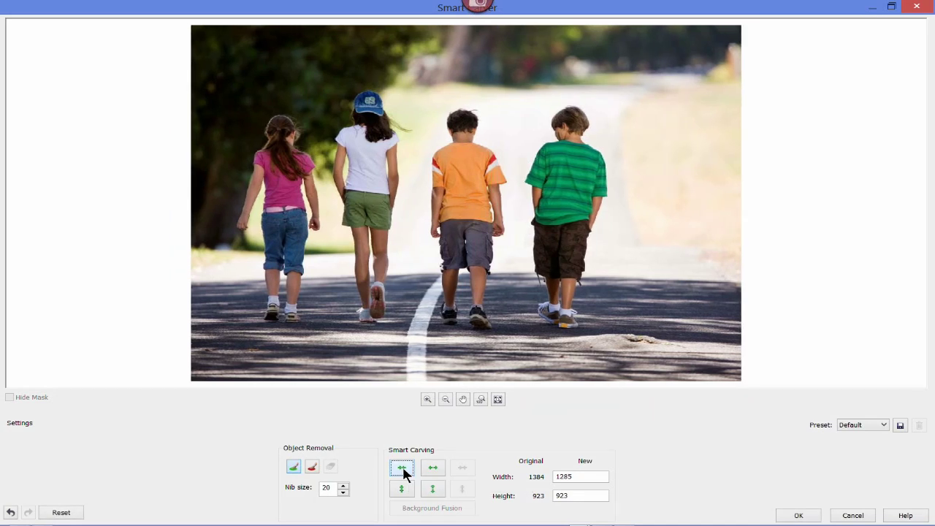
{"action": "left_click", "coordinate": [403, 473]}
{"action": "left_click", "coordinate": [403, 473]}
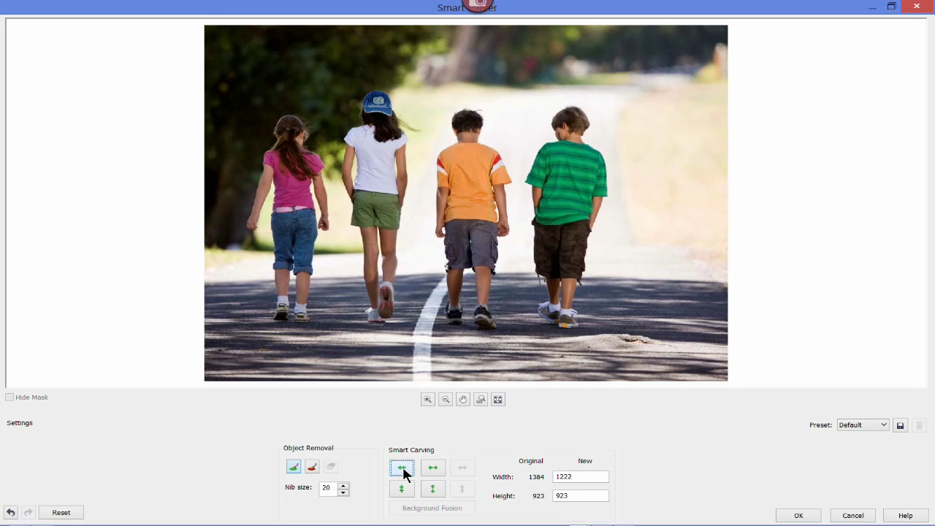
Expand the photo horizontally to a width of 1347 pixels with Smart Carving, keeping the Smart Carver window maximized.
{"action": "left_click", "coordinate": [433, 473]}
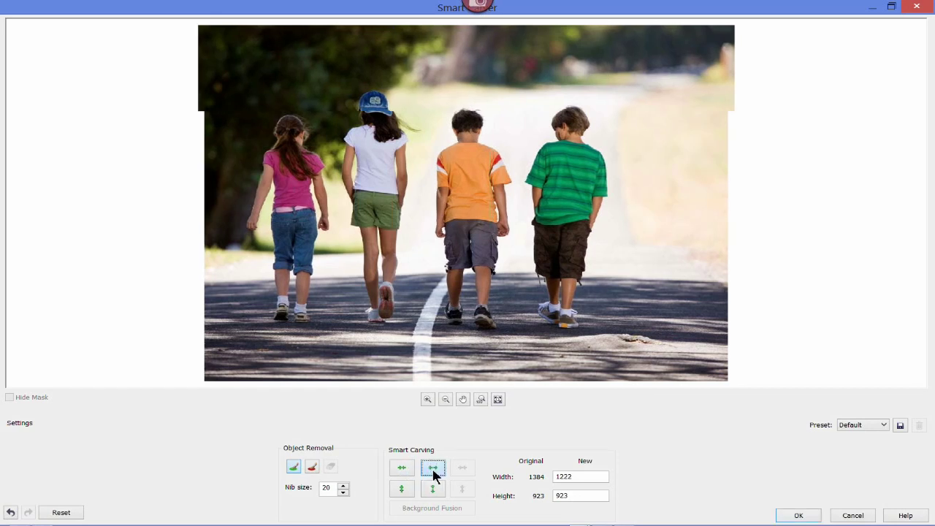
{"action": "left_click", "coordinate": [433, 472]}
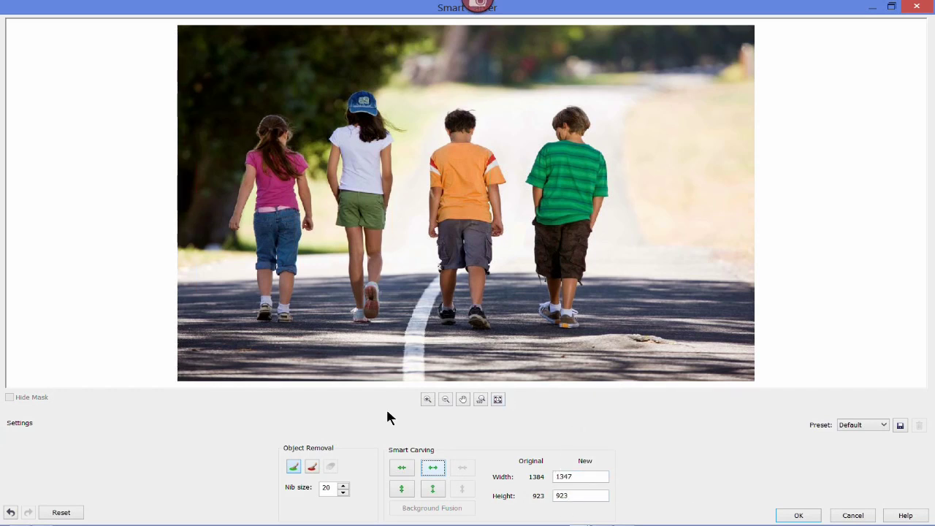
{"action": "double_click", "coordinate": [117, 5]}
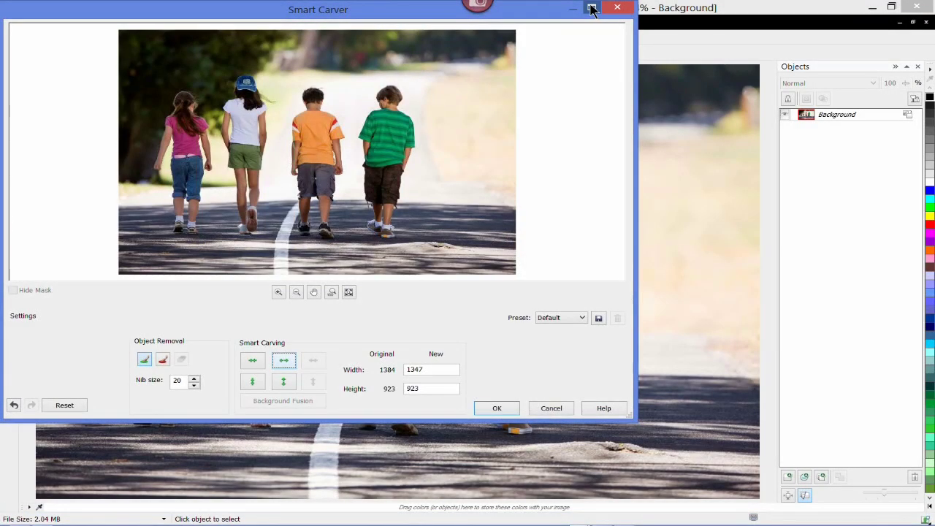
{"action": "left_click", "coordinate": [590, 5]}
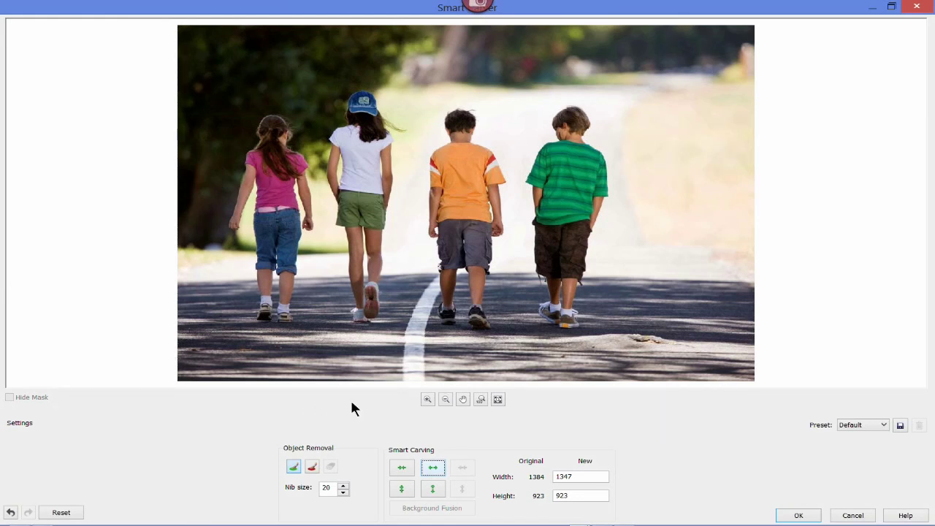
Set the object removal brush to nib size 82 and paint the removal mask over the boy in the green shirt.
{"action": "left_click", "coordinate": [312, 470]}
{"action": "left_click", "coordinate": [343, 488]}
{"action": "left_click", "coordinate": [342, 486]}
{"action": "left_click", "coordinate": [343, 486]}
{"action": "left_click", "coordinate": [343, 486]}
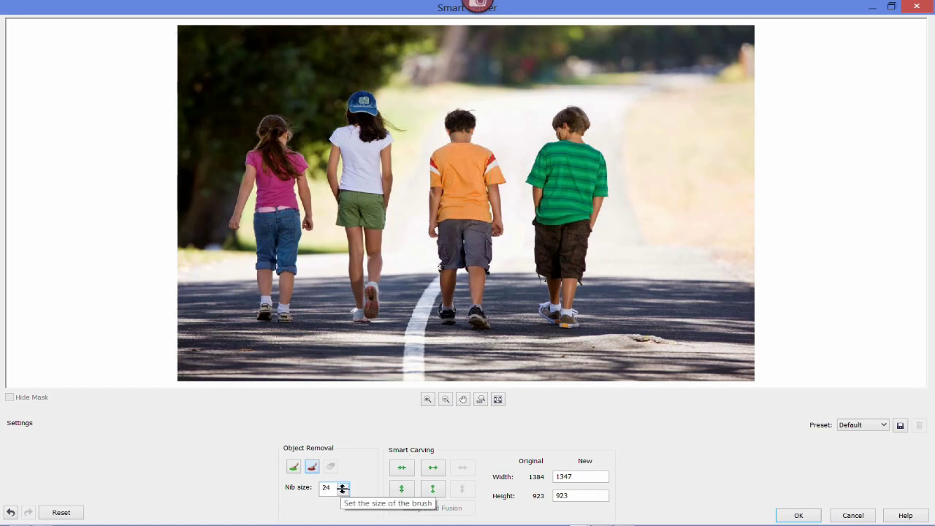
{"action": "left_click_drag", "start_coordinate": [342, 488], "coordinate": [355, 467]}
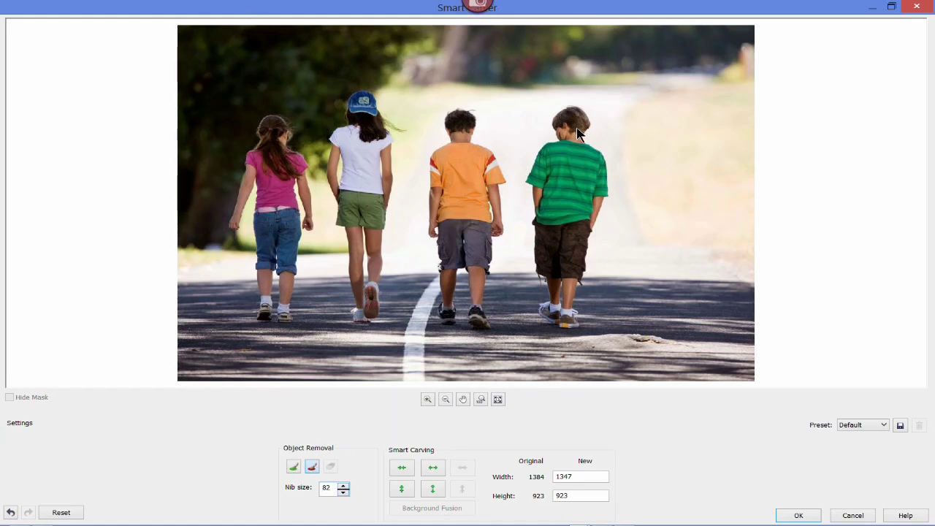
{"action": "mouse_move", "coordinate": [575, 127]}
{"action": "left_mouse_down"}
{"action": "mouse_move", "coordinate": [552, 122]}
{"action": "mouse_move", "coordinate": [534, 159]}
{"action": "mouse_move", "coordinate": [549, 223]}
{"action": "mouse_move", "coordinate": [550, 320]}
{"action": "mouse_move", "coordinate": [572, 316]}
{"action": "mouse_move", "coordinate": [582, 236]}
{"action": "mouse_move", "coordinate": [600, 199]}
{"action": "mouse_move", "coordinate": [595, 146]}
{"action": "mouse_move", "coordinate": [569, 183]}
{"action": "mouse_move", "coordinate": [568, 204]}
{"action": "left_mouse_up"}
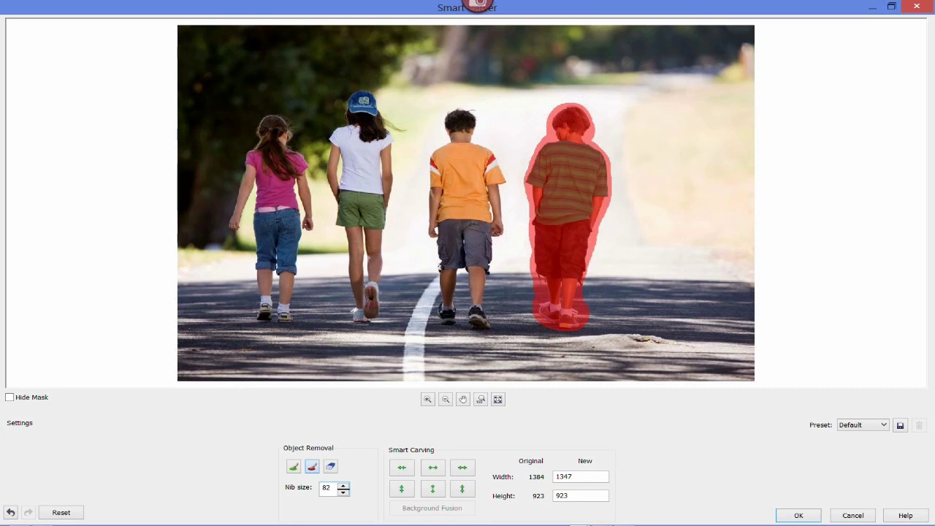
Paint the preserve mask down the arm and leg of the orange-shirted boy on the side facing the removal mask.
{"action": "left_click", "coordinate": [294, 467]}
{"action": "left_click", "coordinate": [488, 180]}
{"action": "left_click_drag", "start_coordinate": [488, 180], "coordinate": [475, 328]}
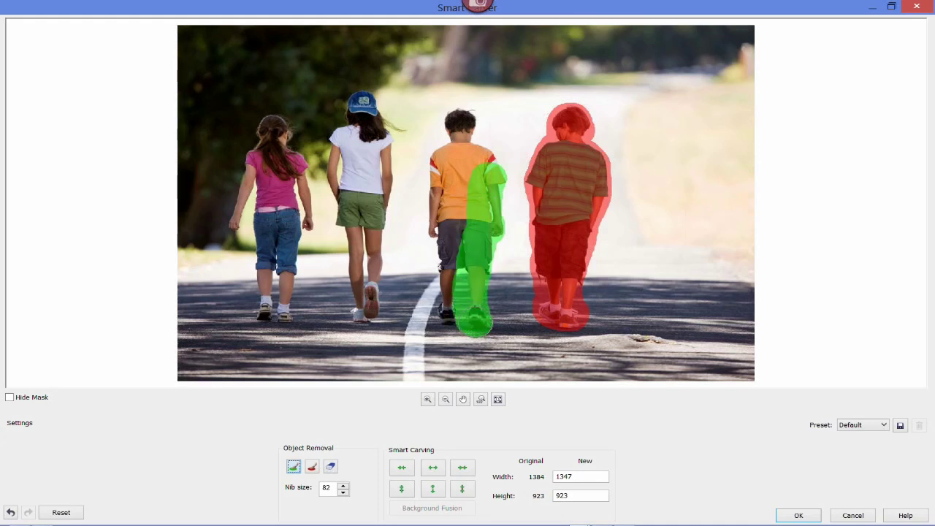
Automatically contract the photo horizontally to carve out the boy marked in red, and hide the mask.
{"action": "left_click", "coordinate": [466, 471]}
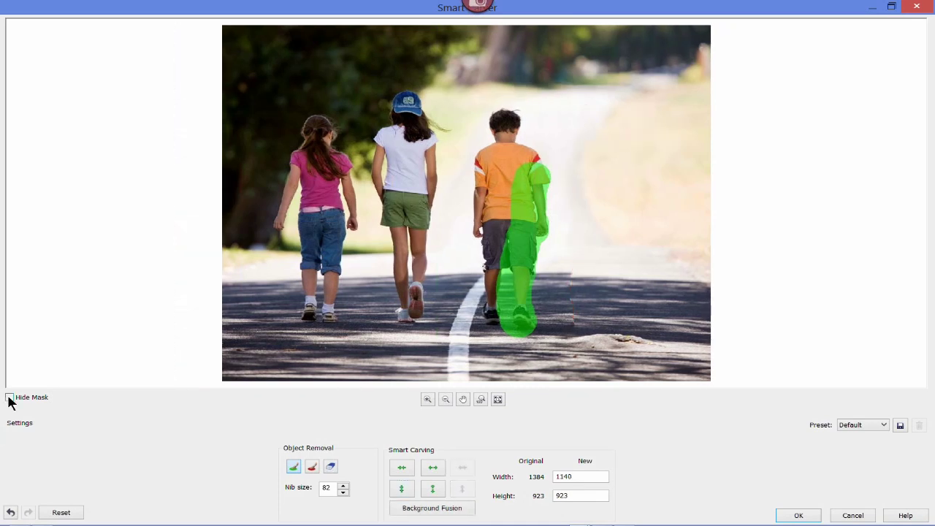
{"action": "left_click", "coordinate": [9, 397]}
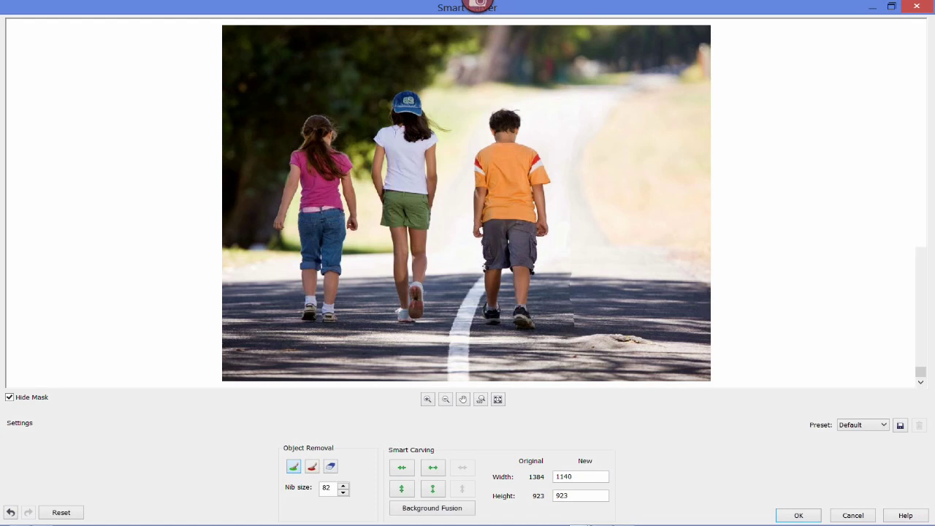
Blend the seam left by the removed boy with Background Fusion and apply the Smart Carver result to the photo.
{"action": "scroll", "coordinate": [486, 344], "scroll_direction": "up", "scroll_amount": 1}
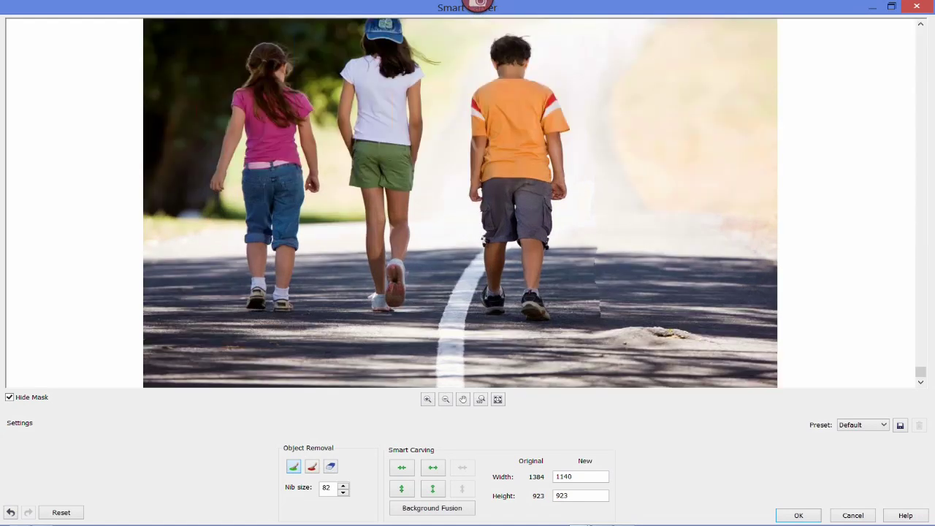
{"action": "left_click", "coordinate": [442, 512]}
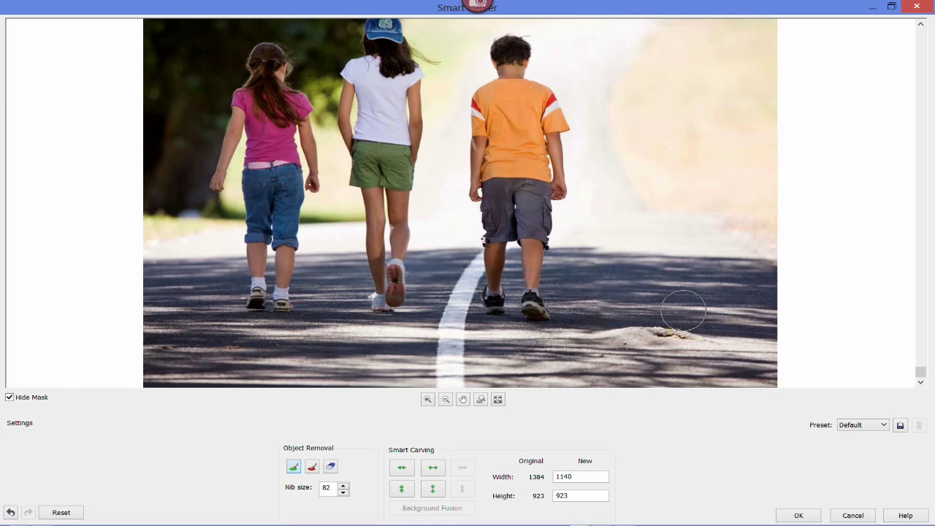
{"action": "scroll", "coordinate": [683, 311], "scroll_direction": "up", "scroll_amount": 2}
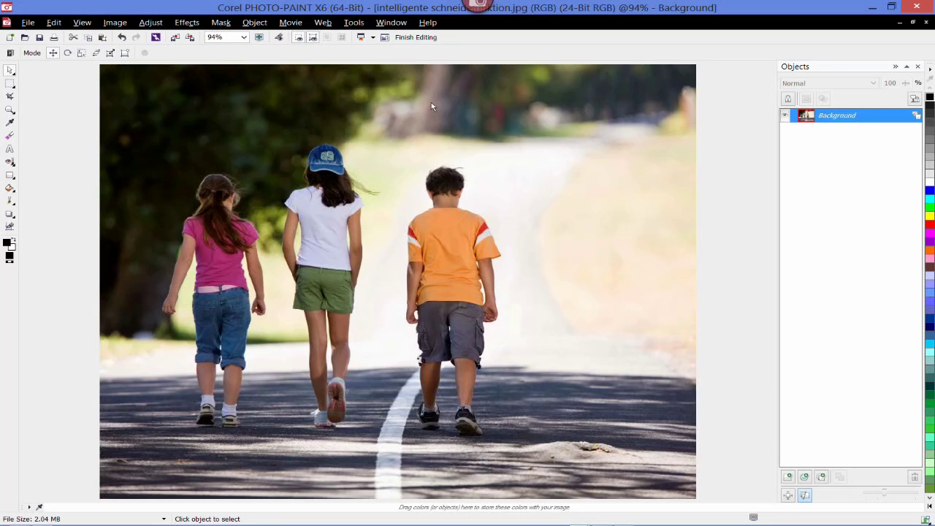
{"action": "left_click", "coordinate": [117, 22]}
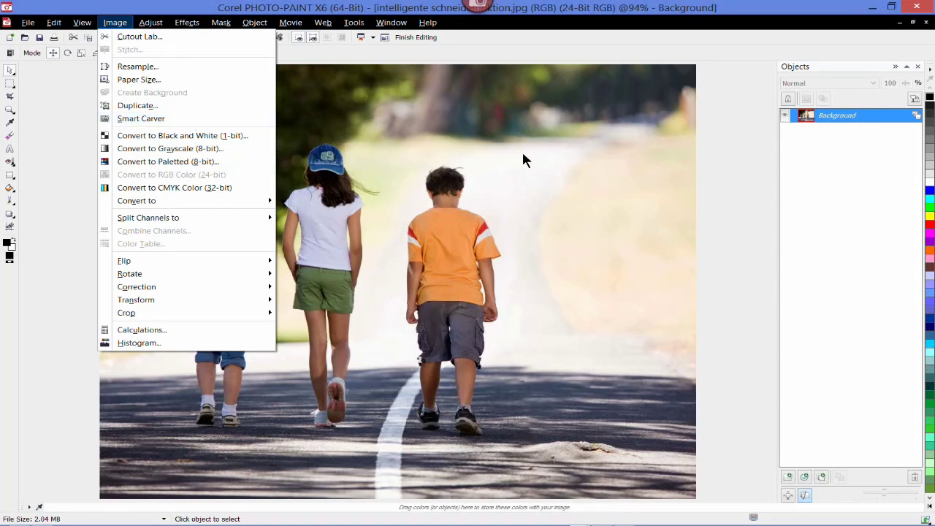
{"action": "key", "text": "Escape"}
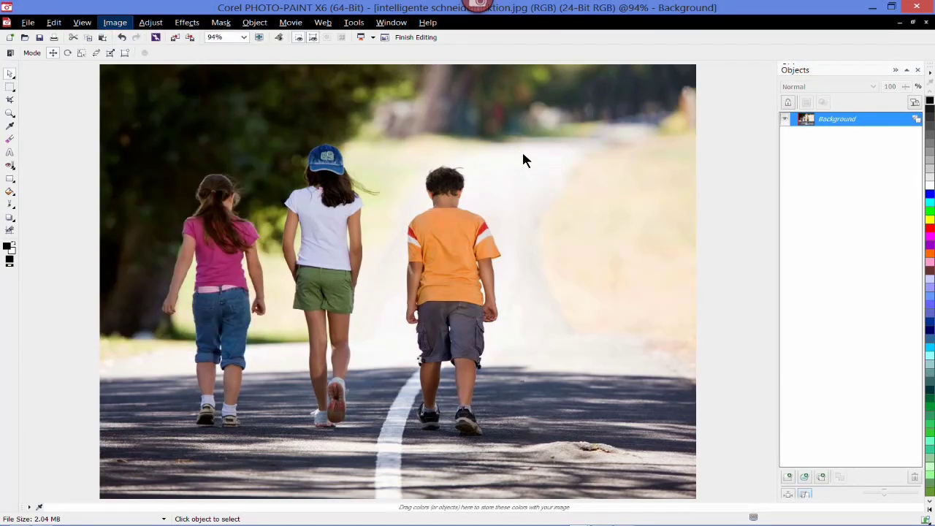
{"action": "left_click", "coordinate": [522, 155]}
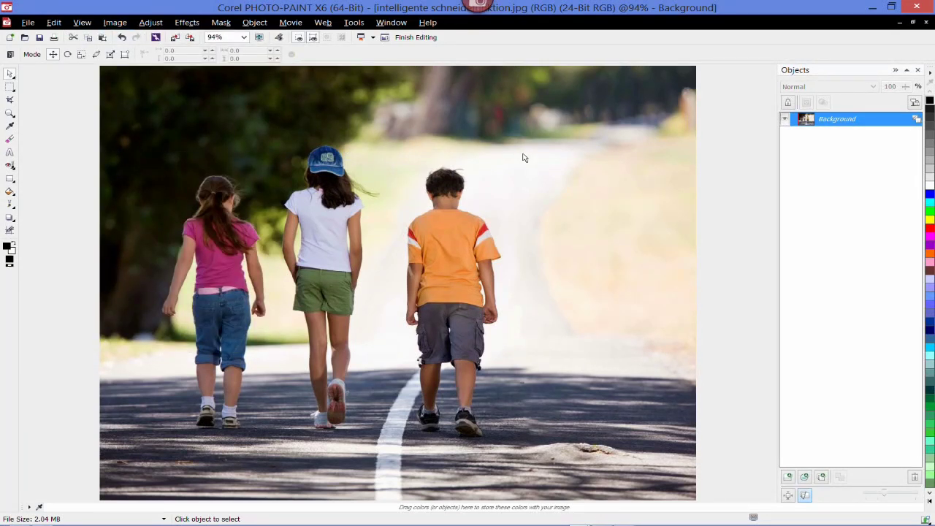